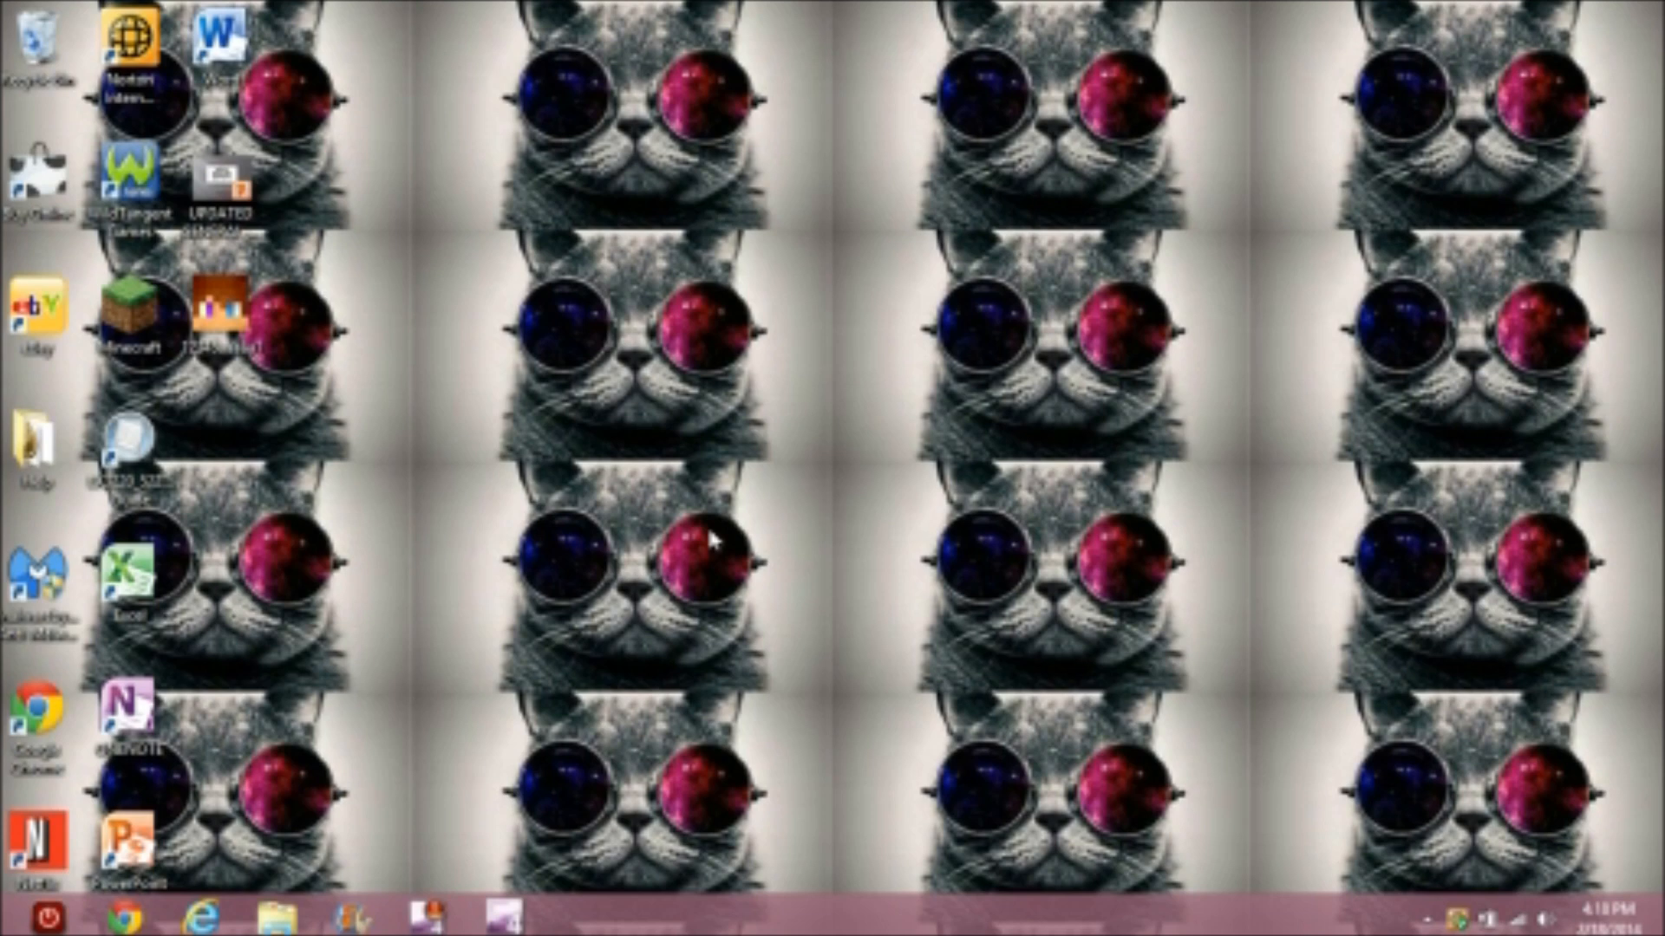
# Launch Portable sai.exe from the Portable SAI folder inside SAI.rar in Downloads, and close the archive and folder windows
pyautogui.click(277, 917)
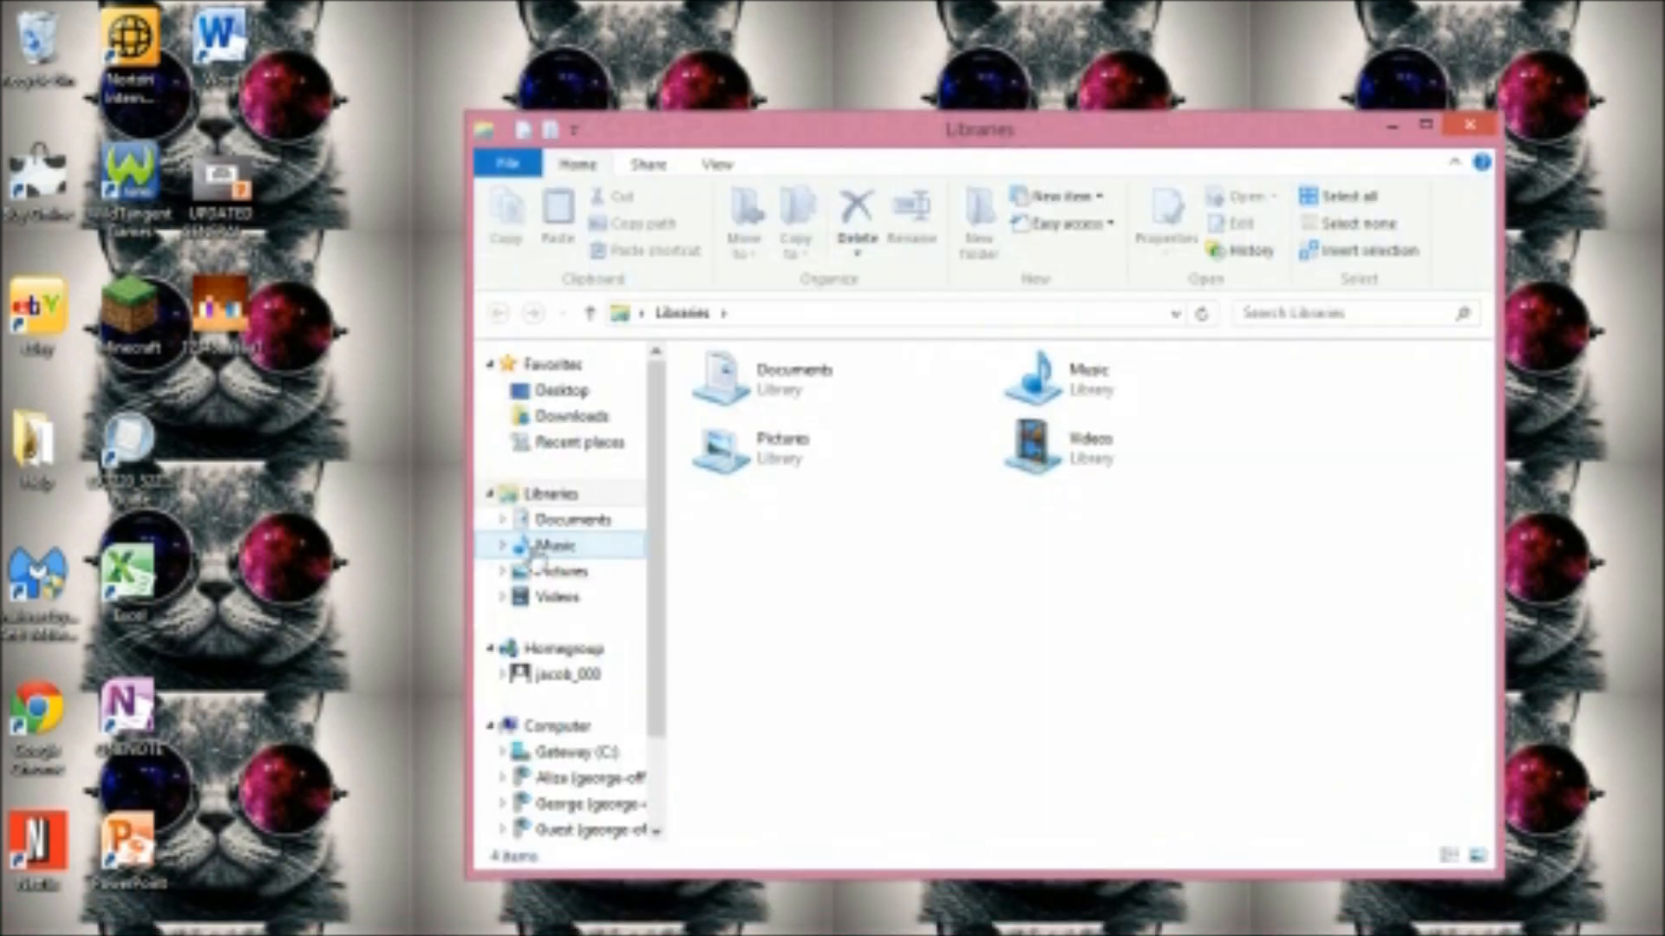
pyautogui.click(570, 418)
pyautogui.doubleClick(733, 419)
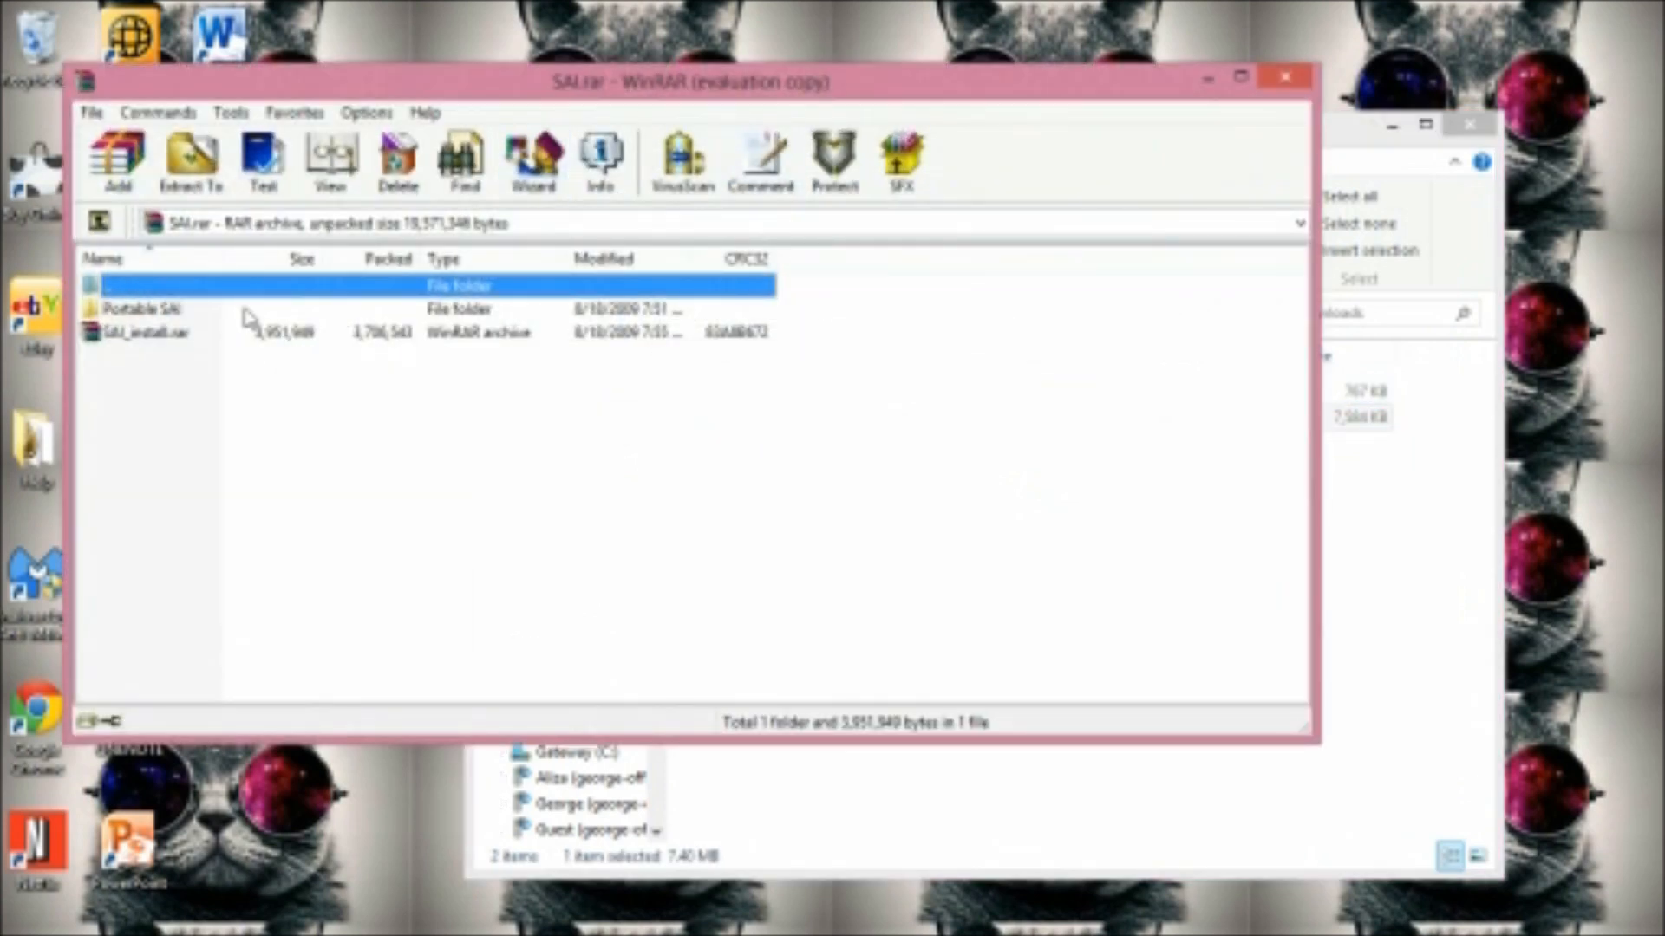
pyautogui.doubleClick(244, 310)
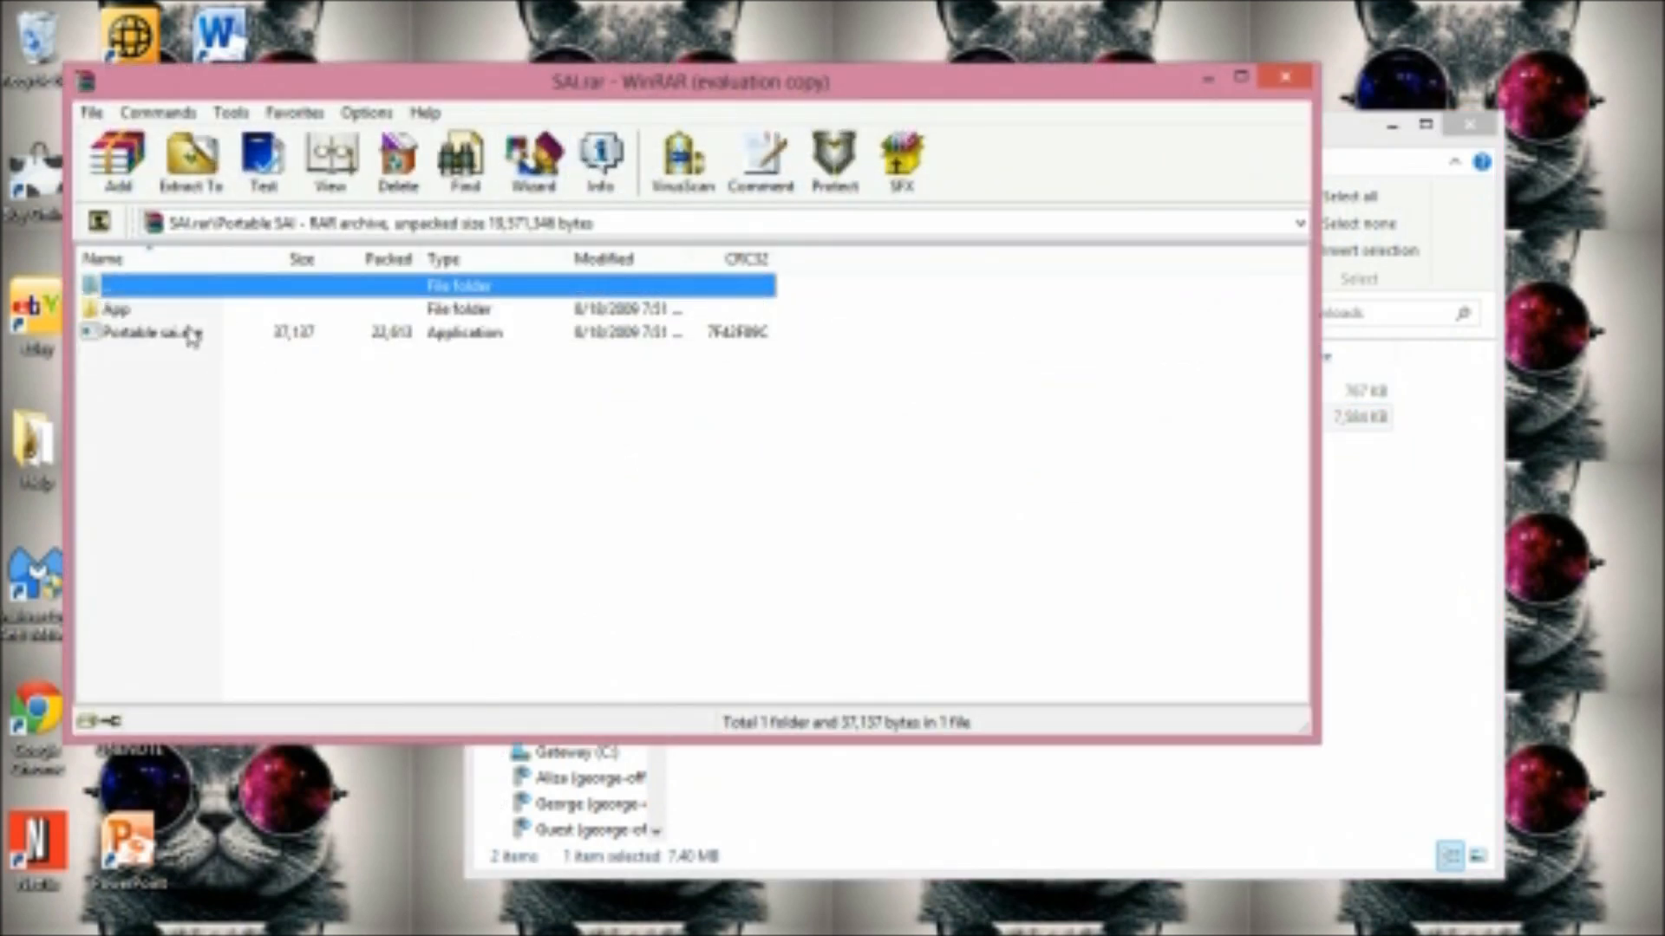
pyautogui.doubleClick(190, 332)
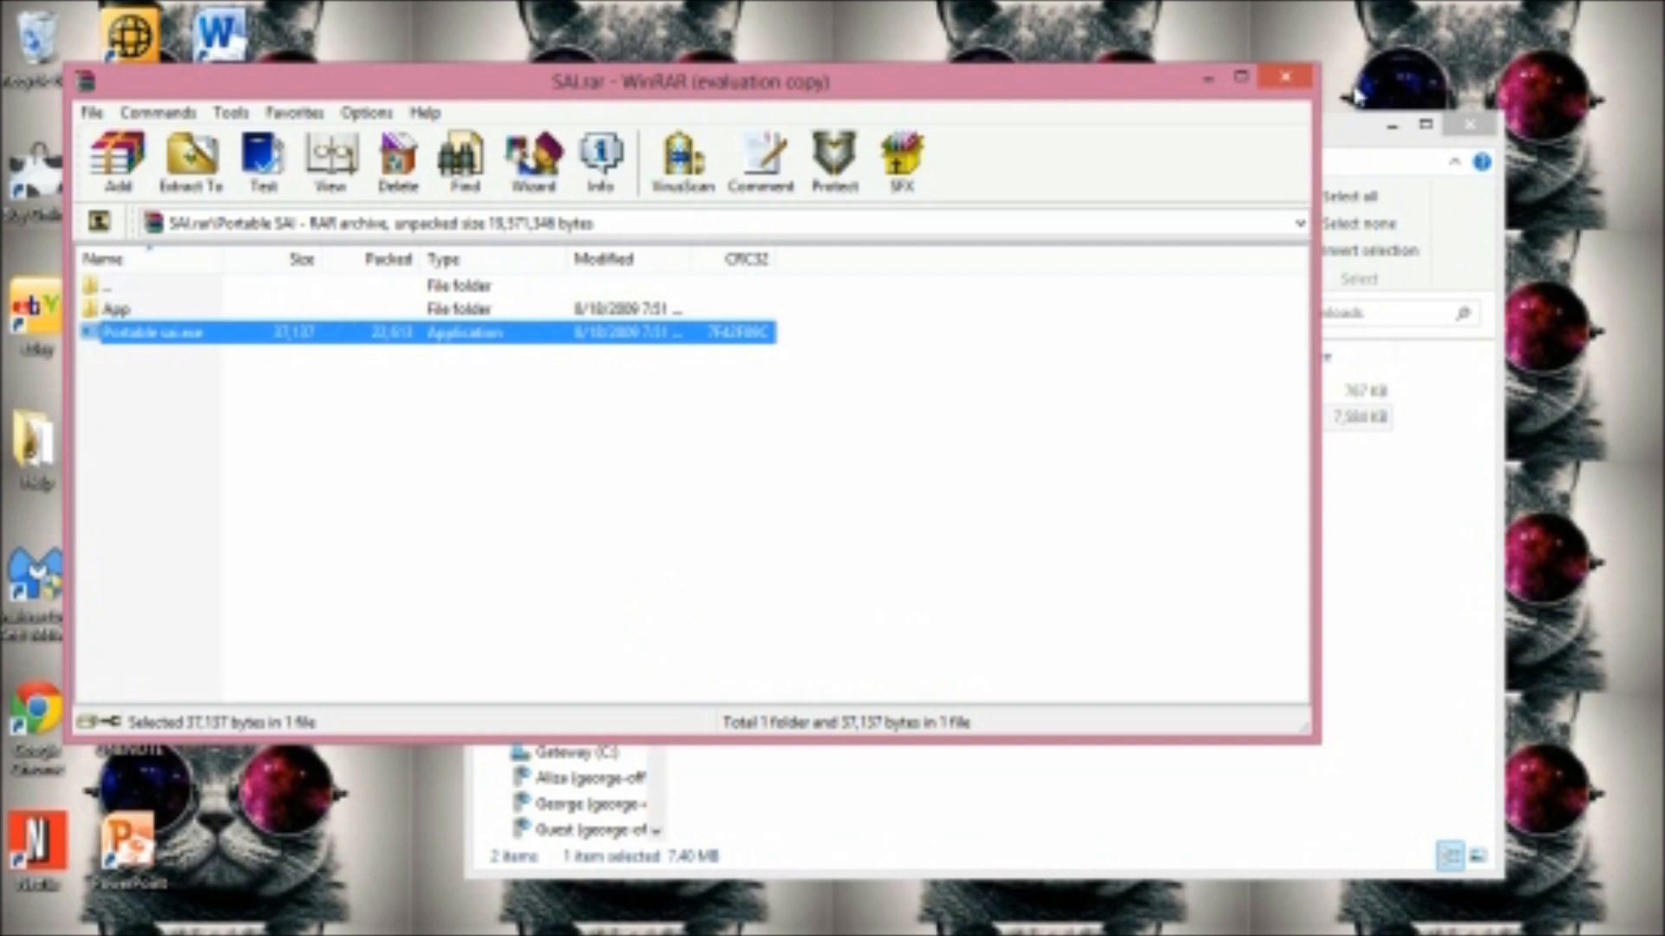
pyautogui.click(1284, 78)
pyautogui.click(1471, 127)
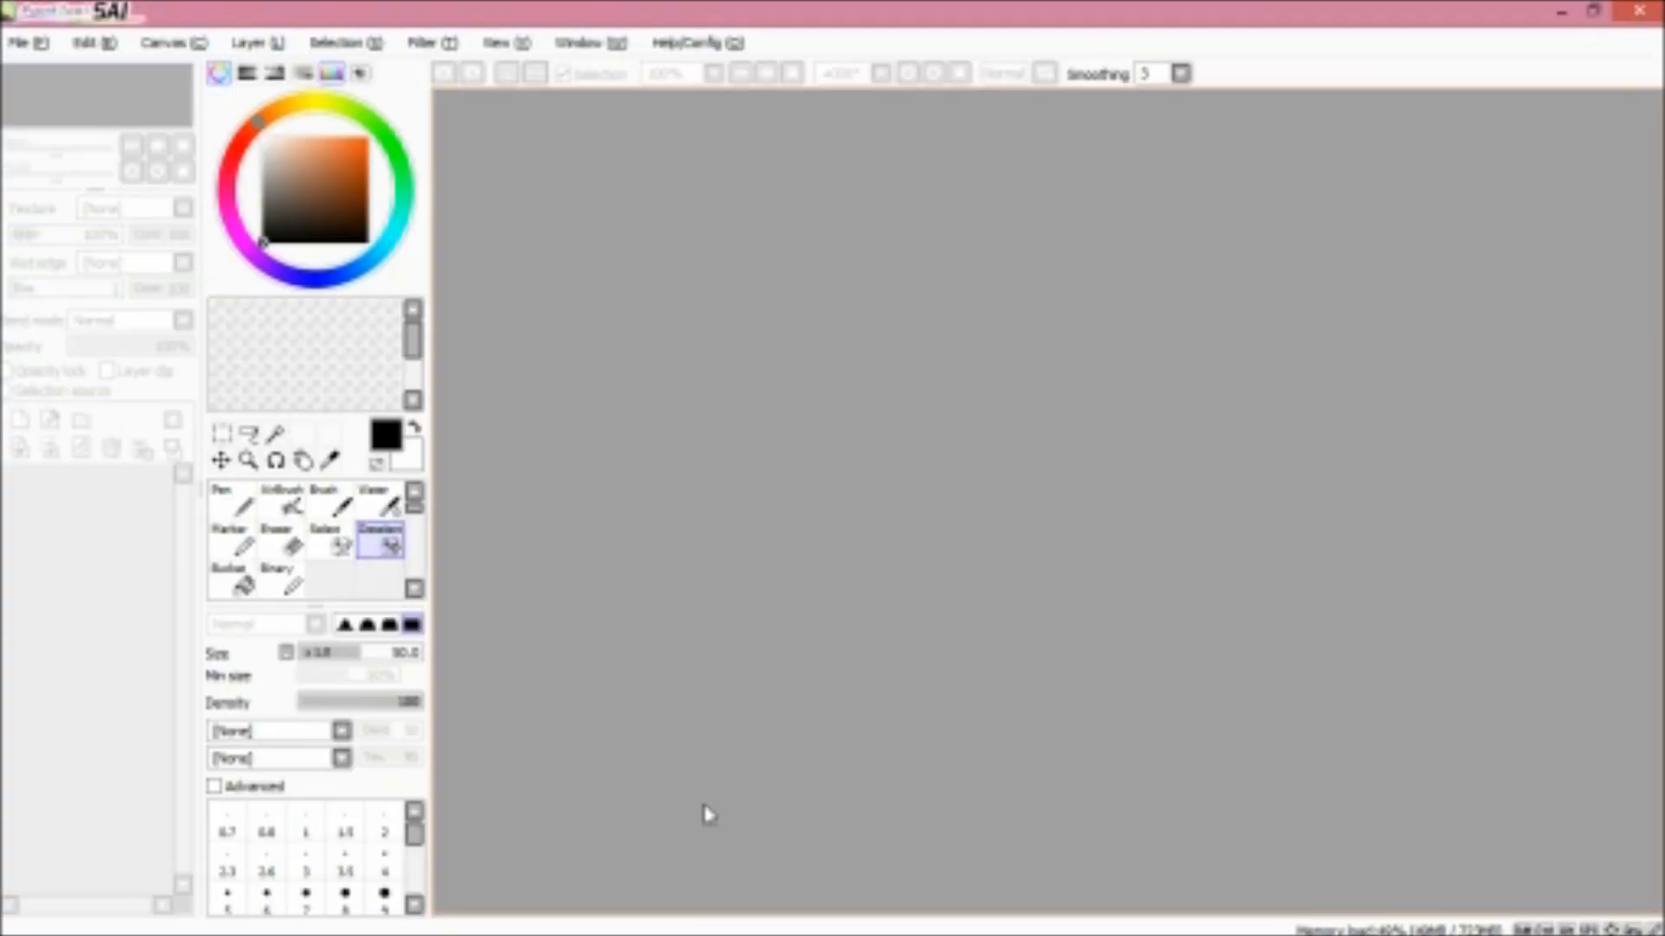
pyautogui.click(1565, 12)
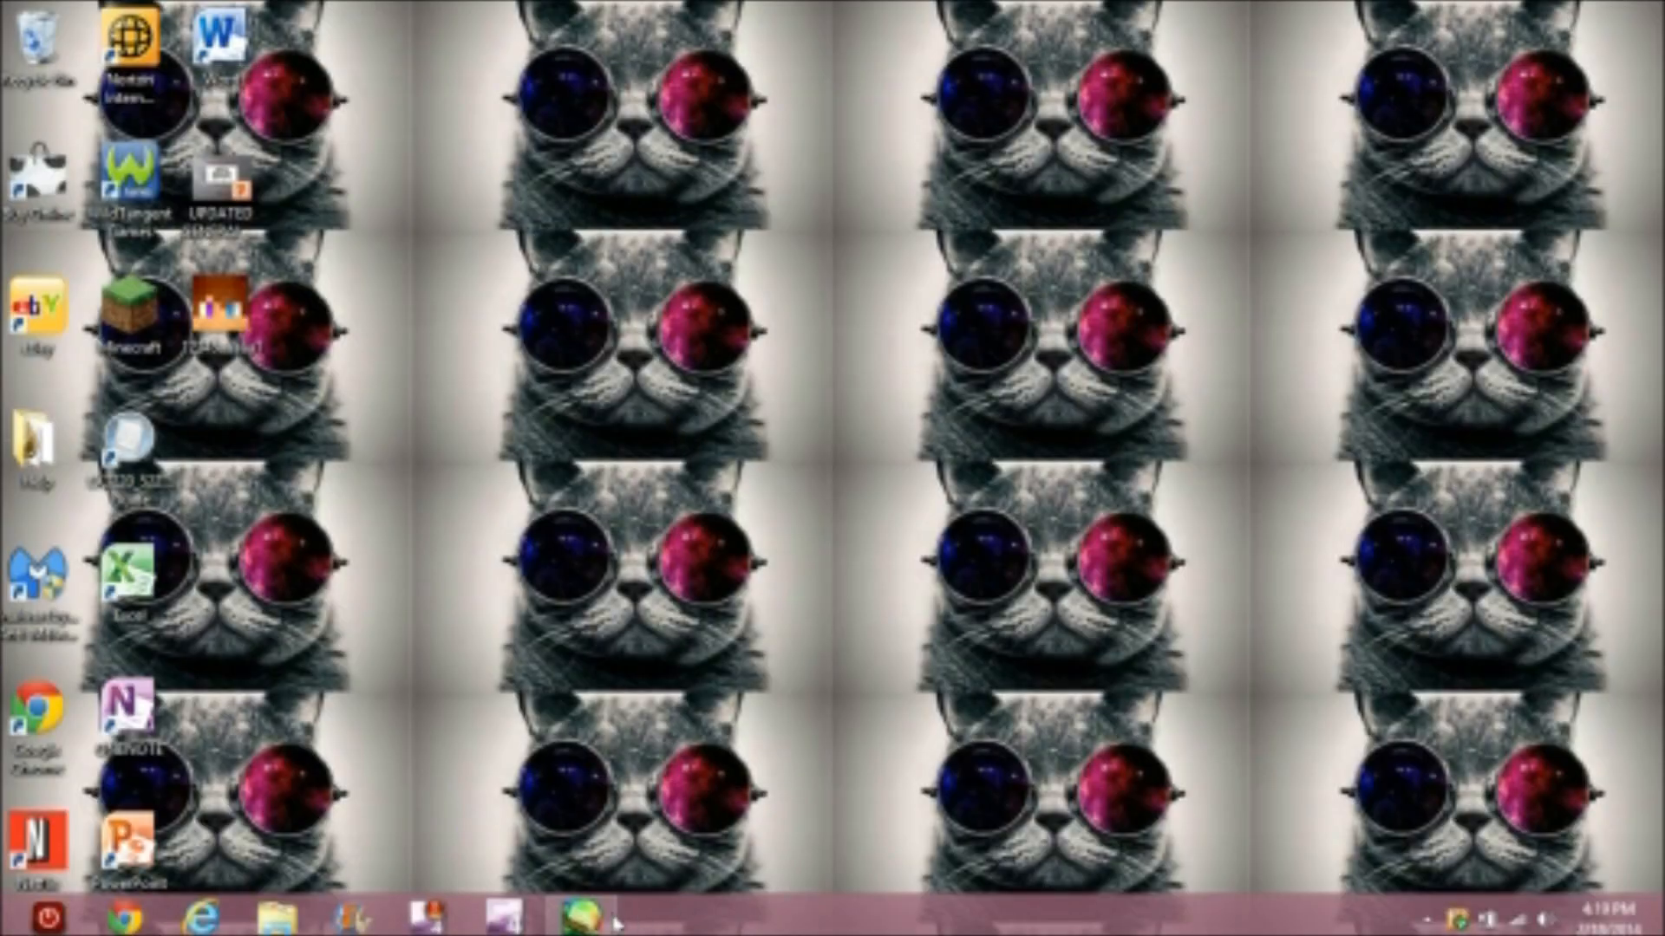
pyautogui.click(607, 919)
pyautogui.click(1566, 12)
pyautogui.moveTo(609, 915)
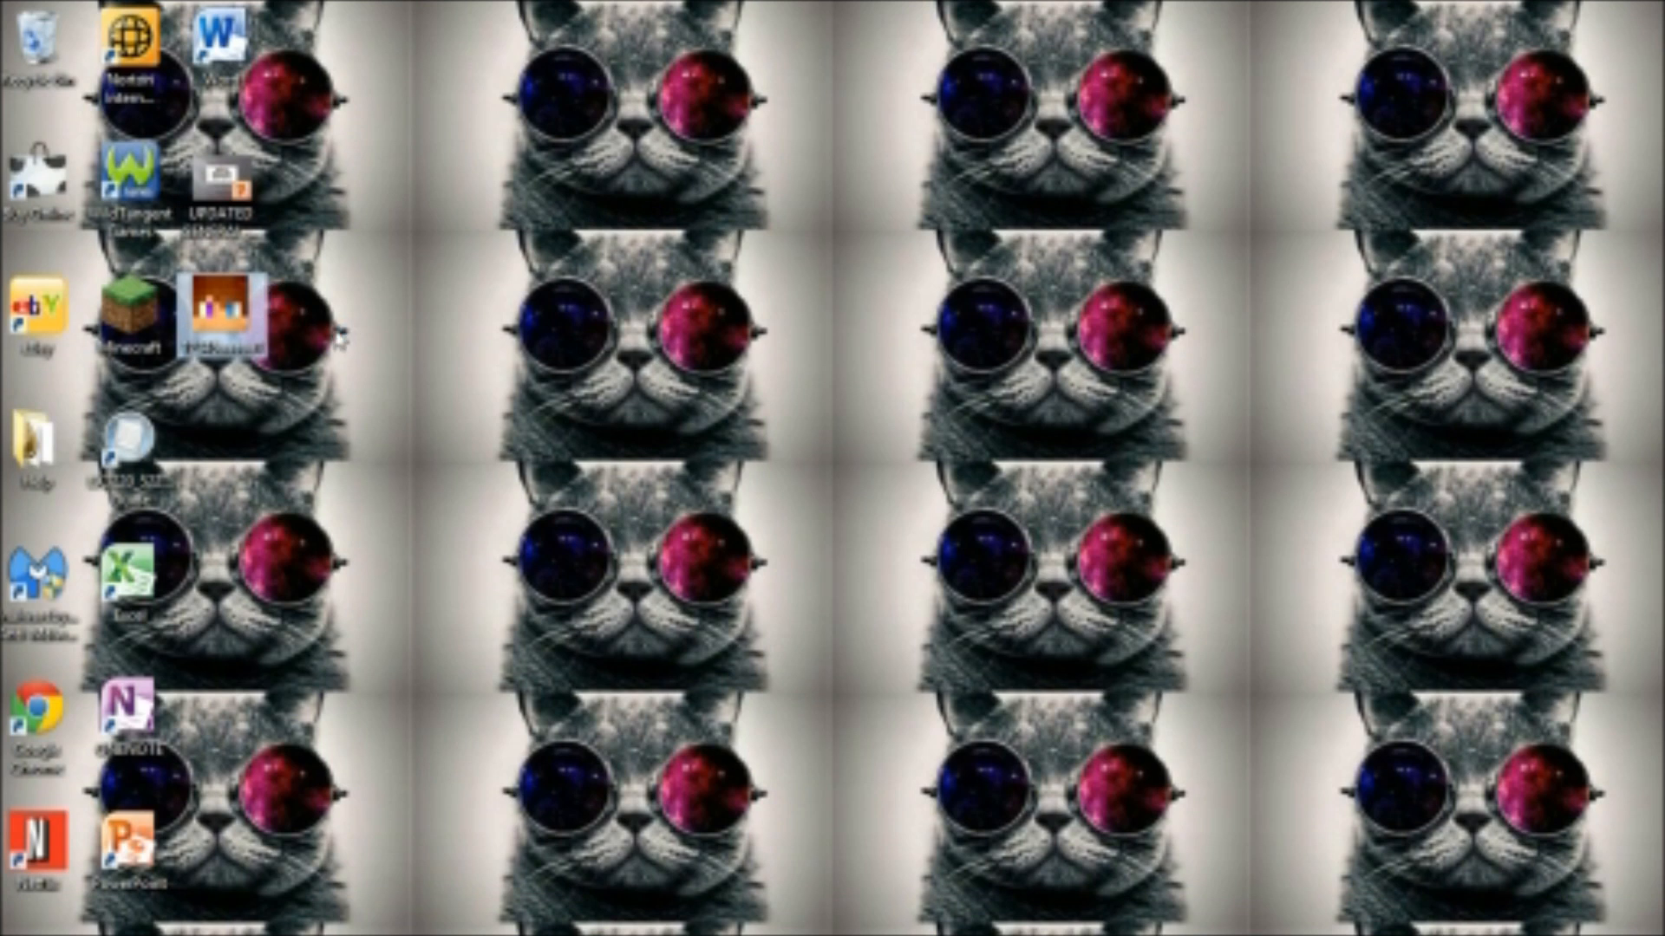
pyautogui.moveTo(289, 278); pyautogui.dragTo(207, 332)
pyautogui.click(322, 418)
pyautogui.moveTo(269, 934)
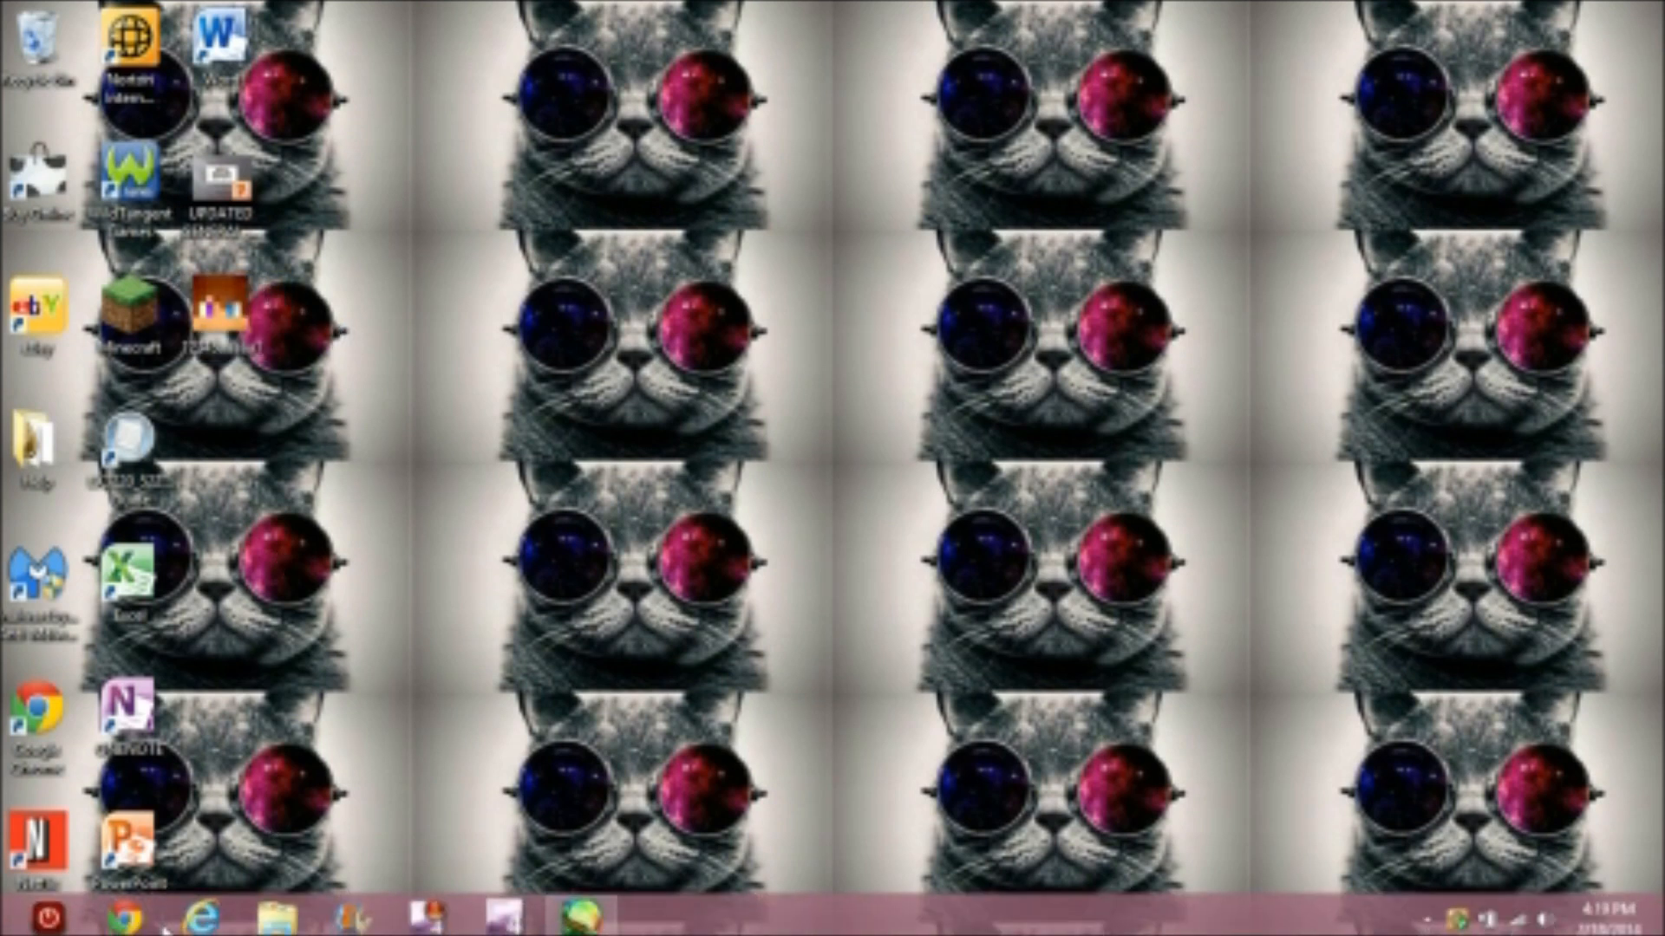
# Switch to Chrome, search for "signature craft", and open the SignatureCraft Minecraft signature generator site
pyautogui.click(126, 917)
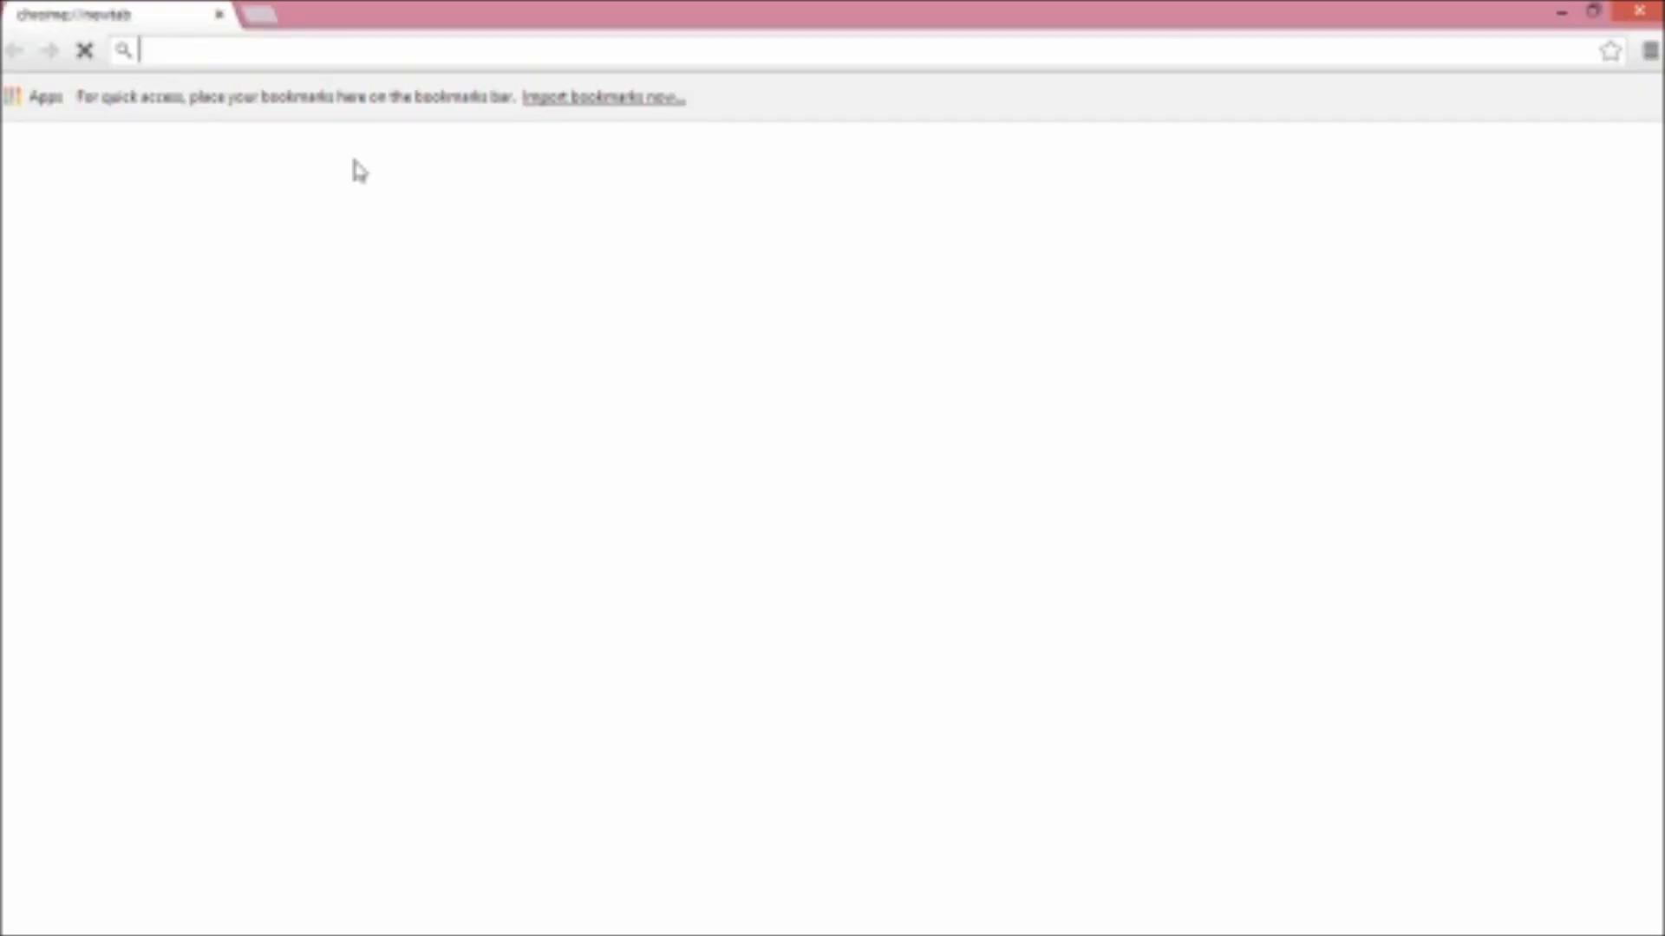
pyautogui.write('sig')
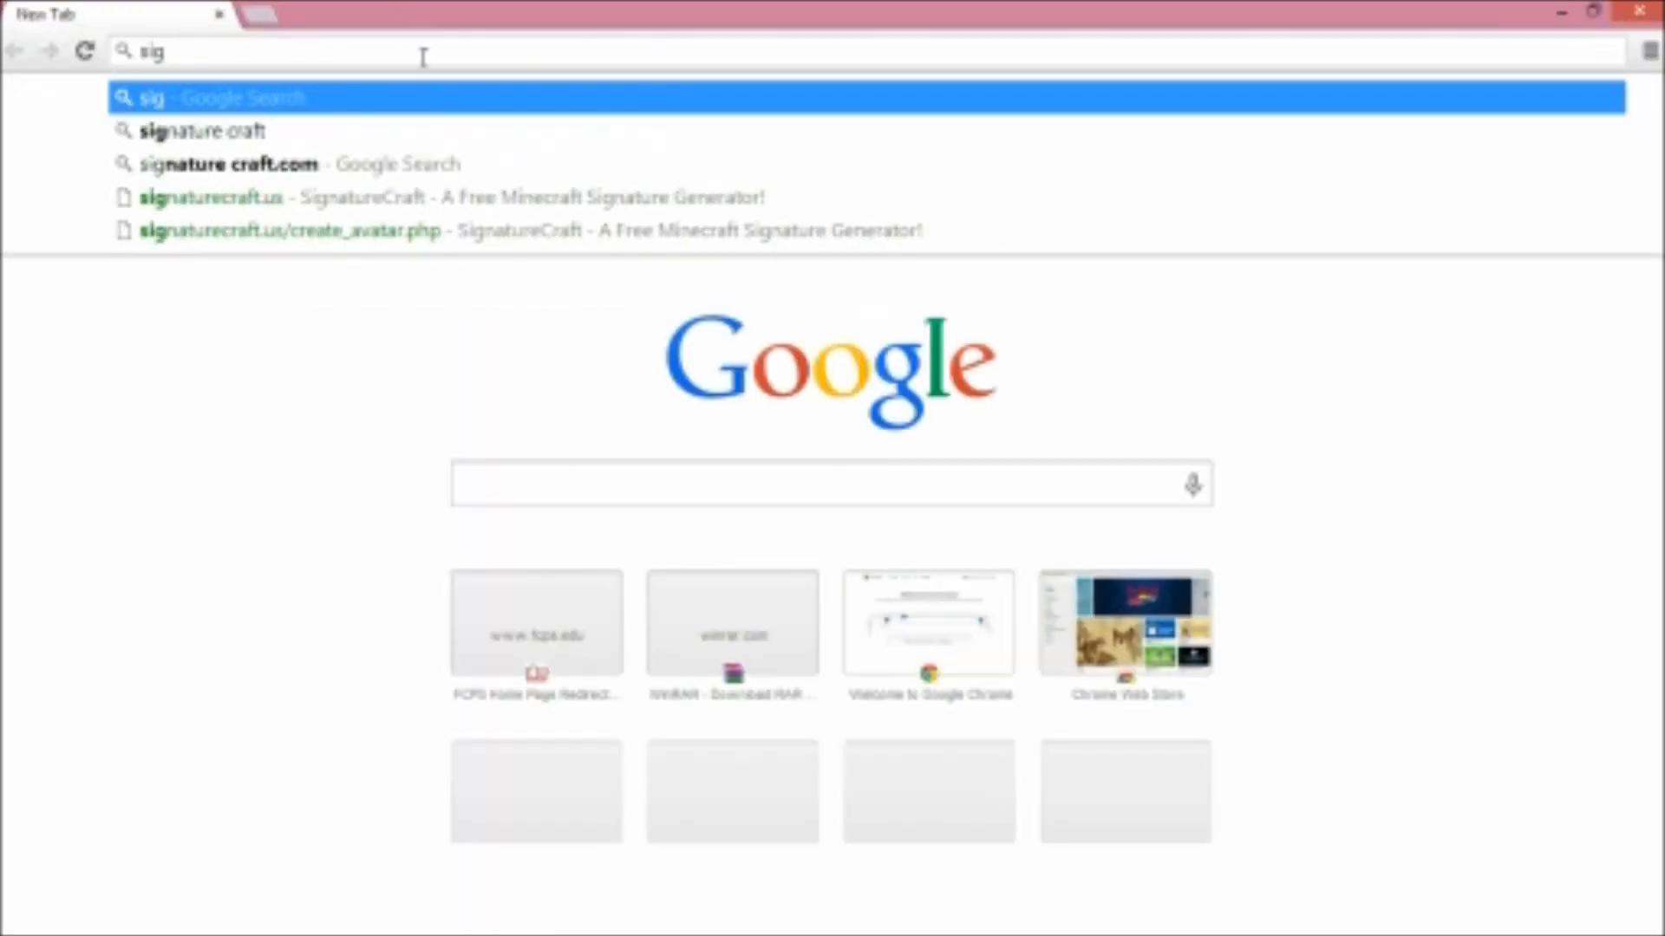
pyautogui.press('Down')
pyautogui.press('Down')
pyautogui.press('Up')
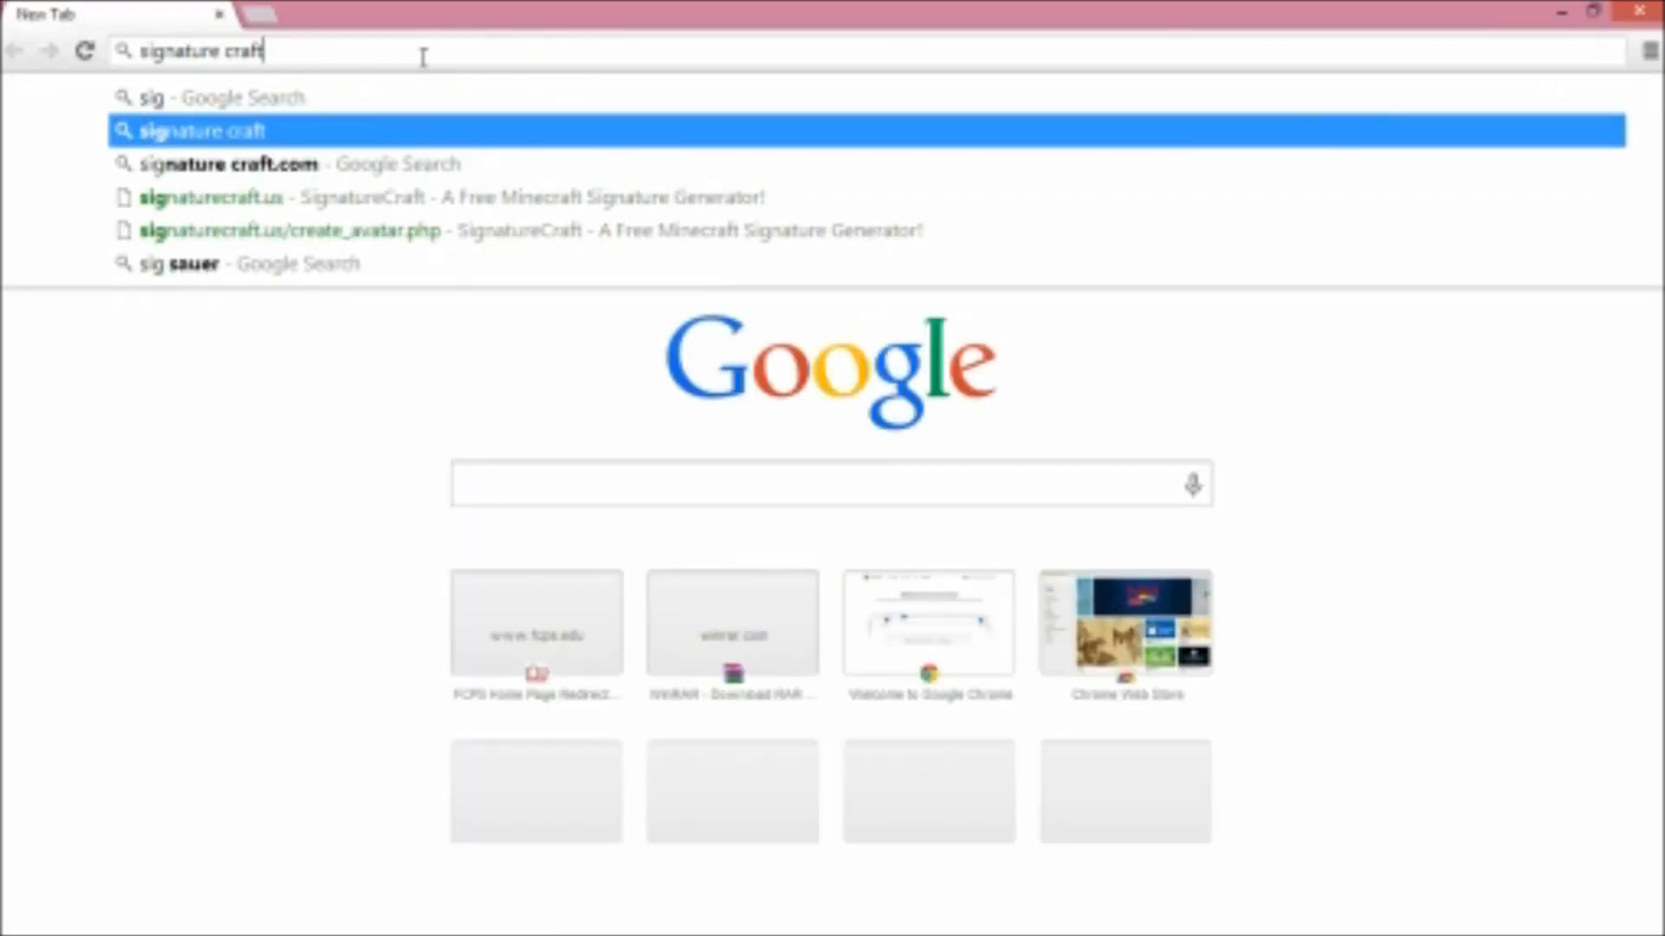
pyautogui.press('Return')
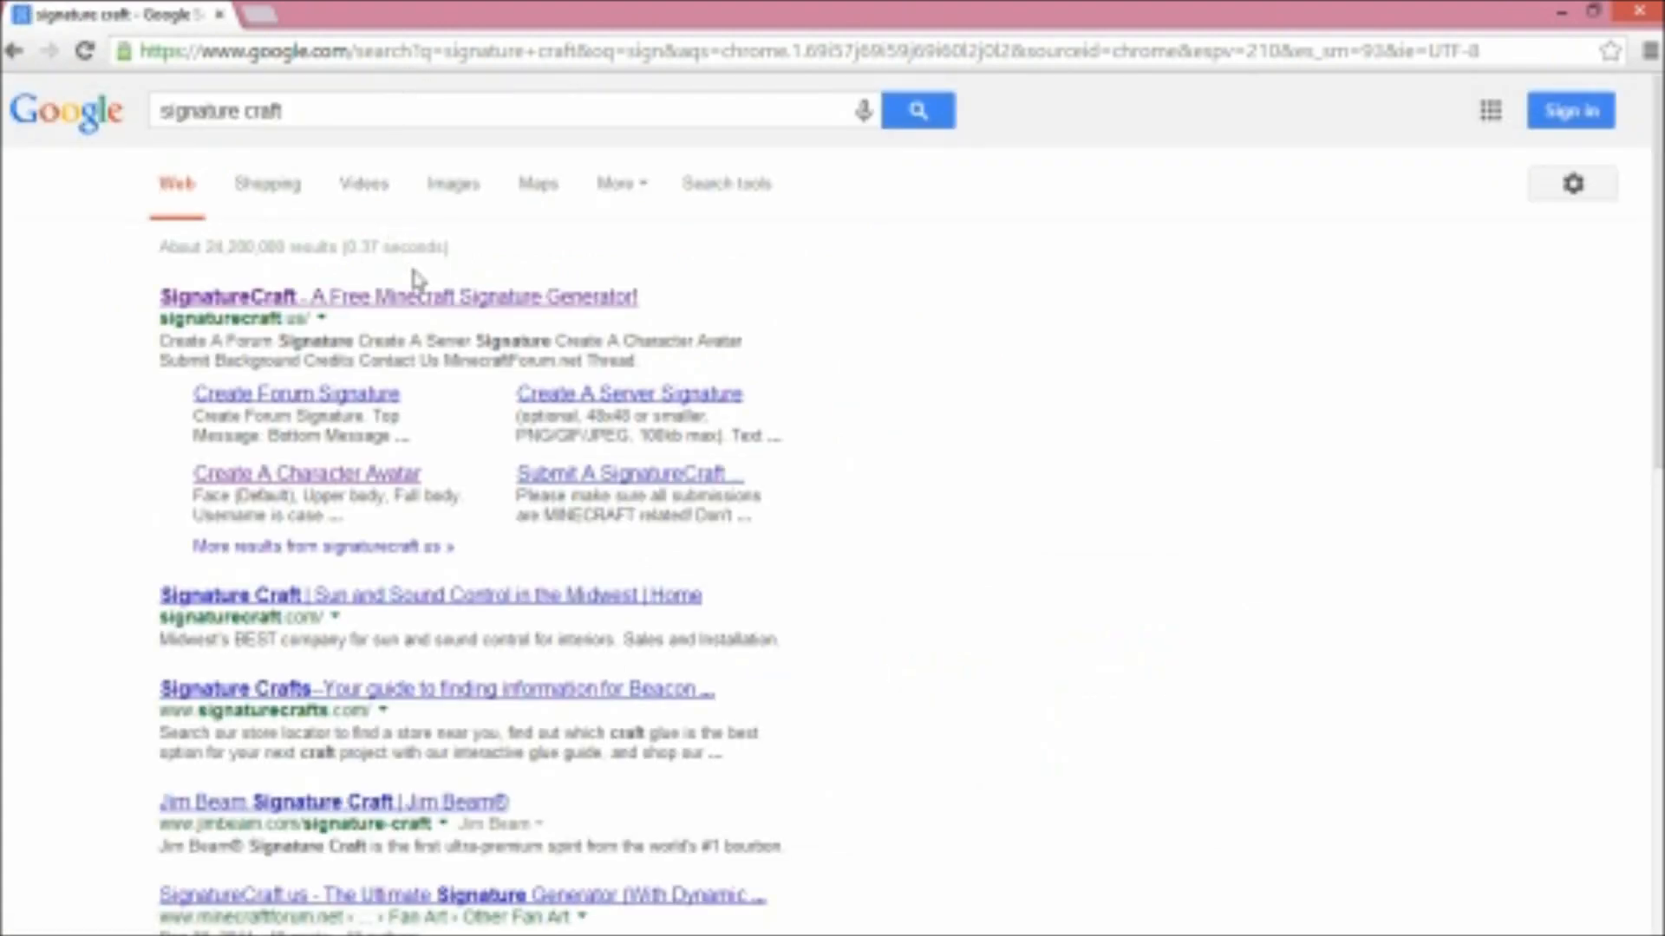
pyautogui.click(441, 297)
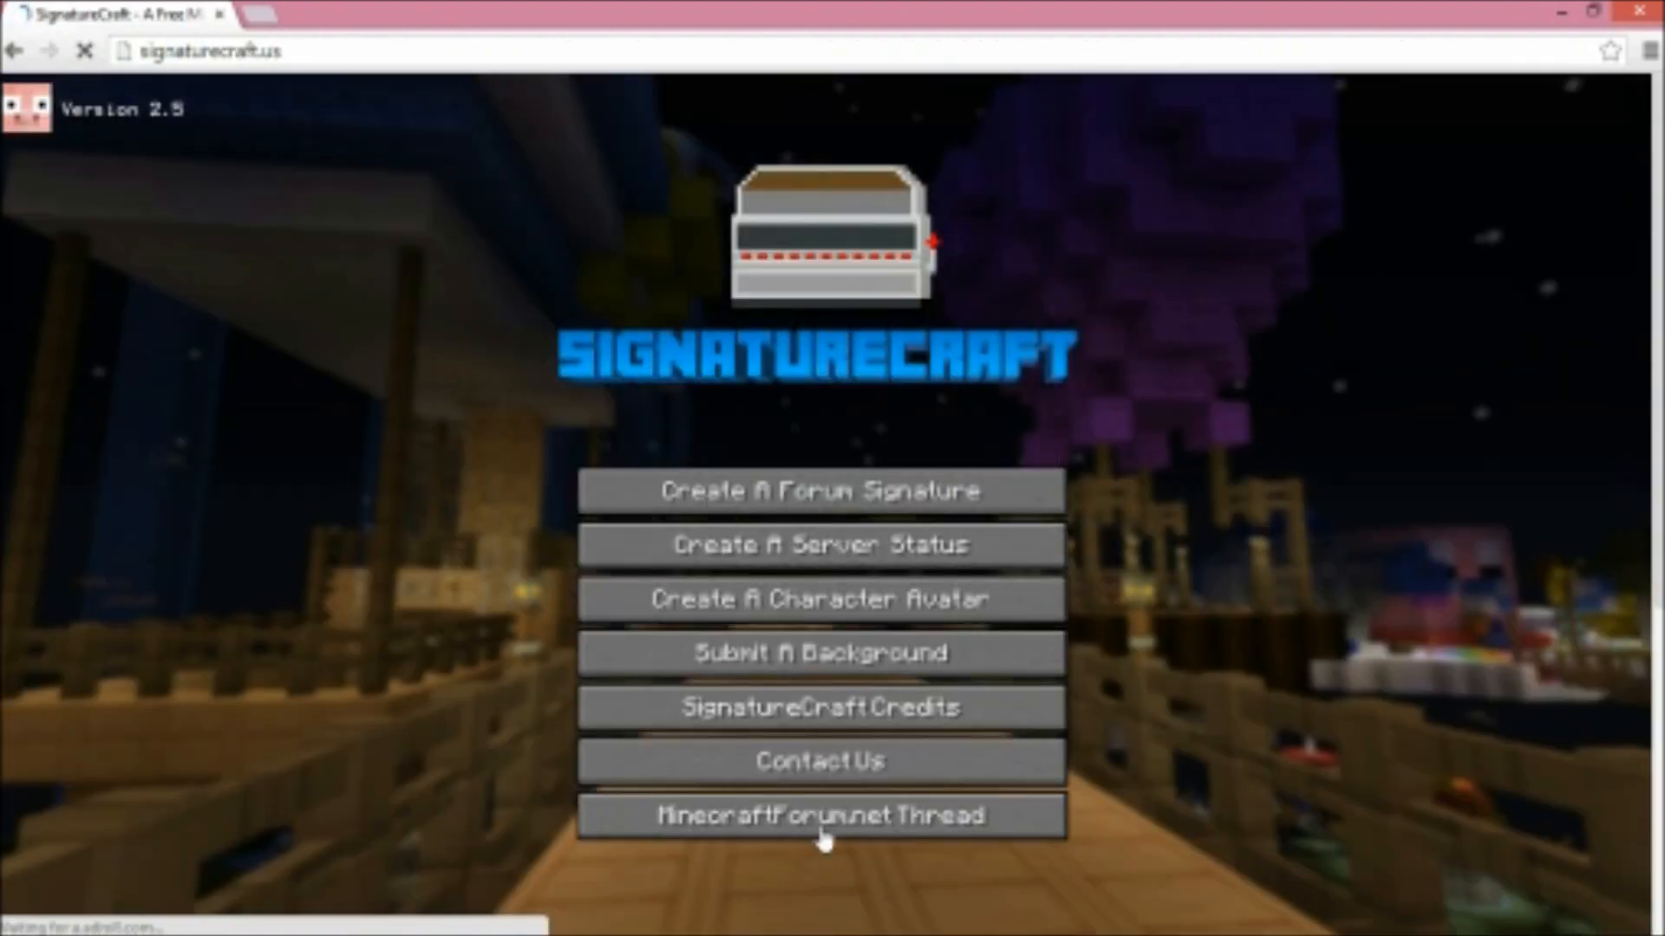
# Generate a character avatar for the player's Minecraft username with image size 200x200 Pixels and avatar mode Face (Default)
pyautogui.click(824, 612)
pyautogui.click(768, 295)
pyautogui.write('12345aaaaaa')
pyautogui.click(809, 345)
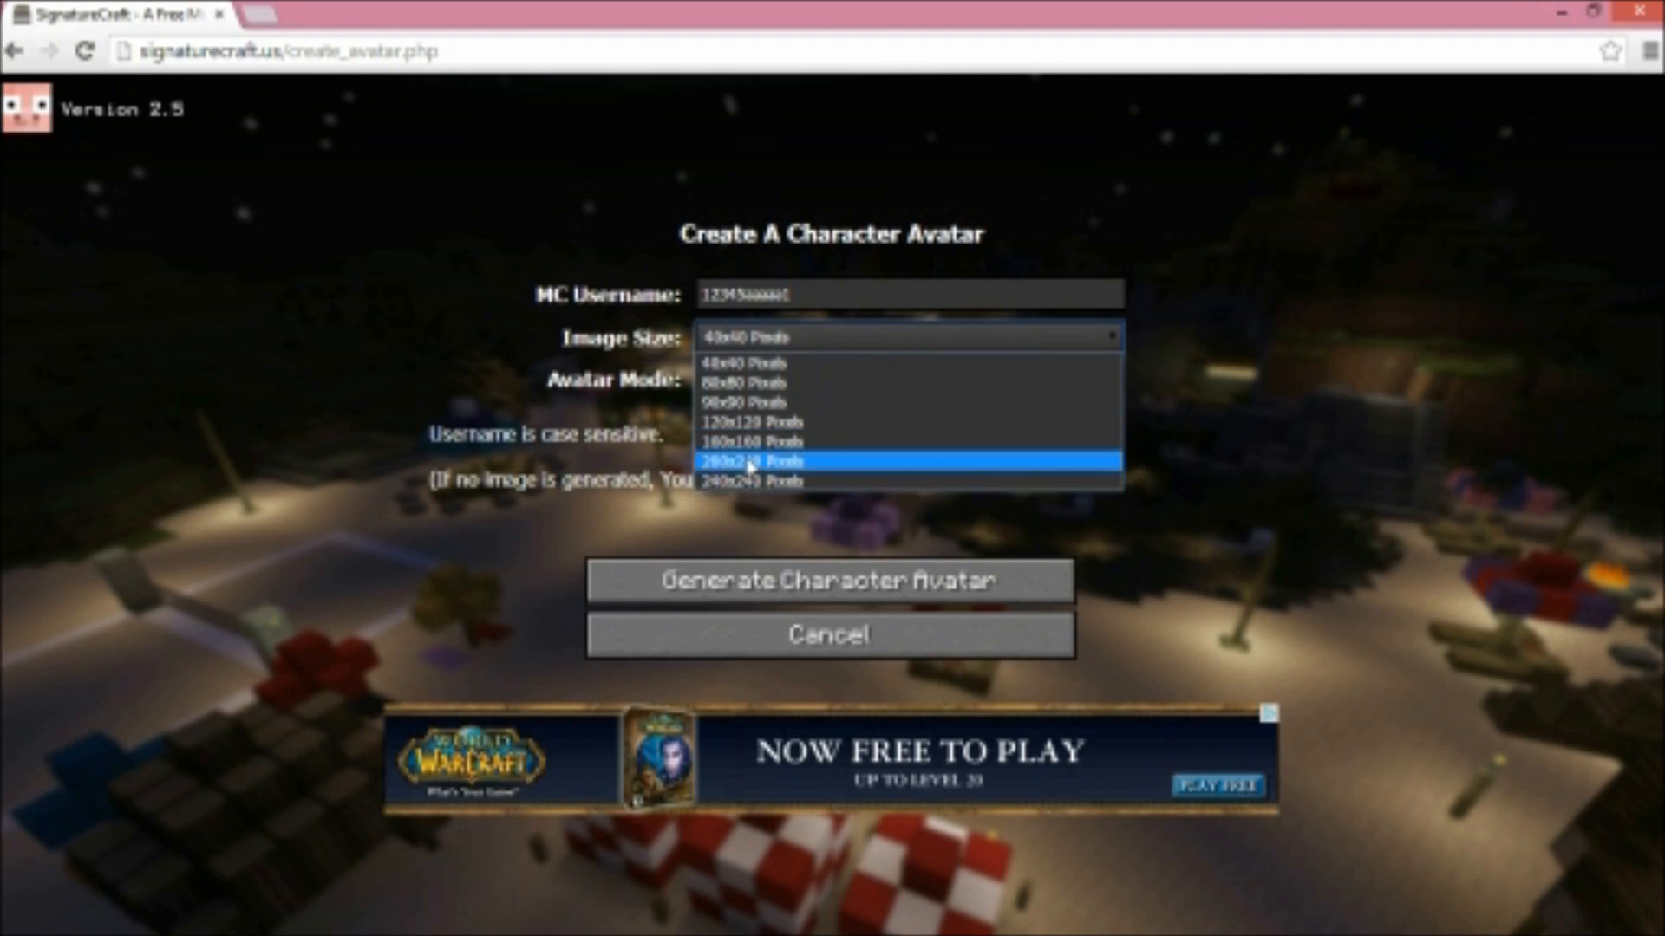
pyautogui.click(749, 462)
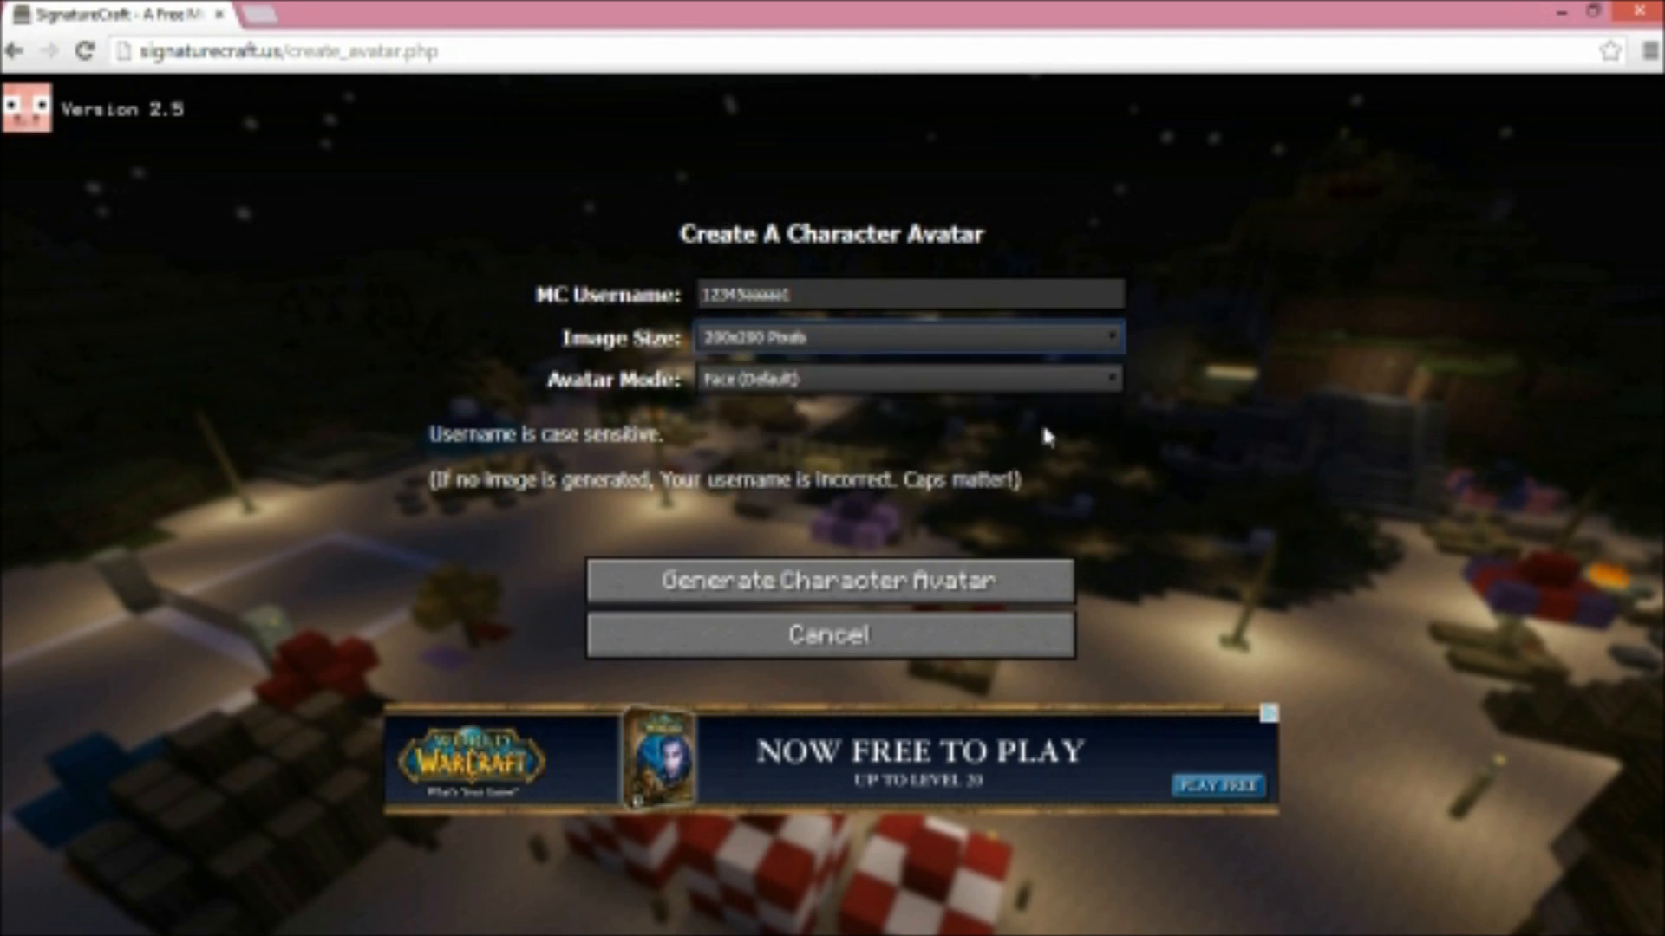
pyautogui.click(804, 378)
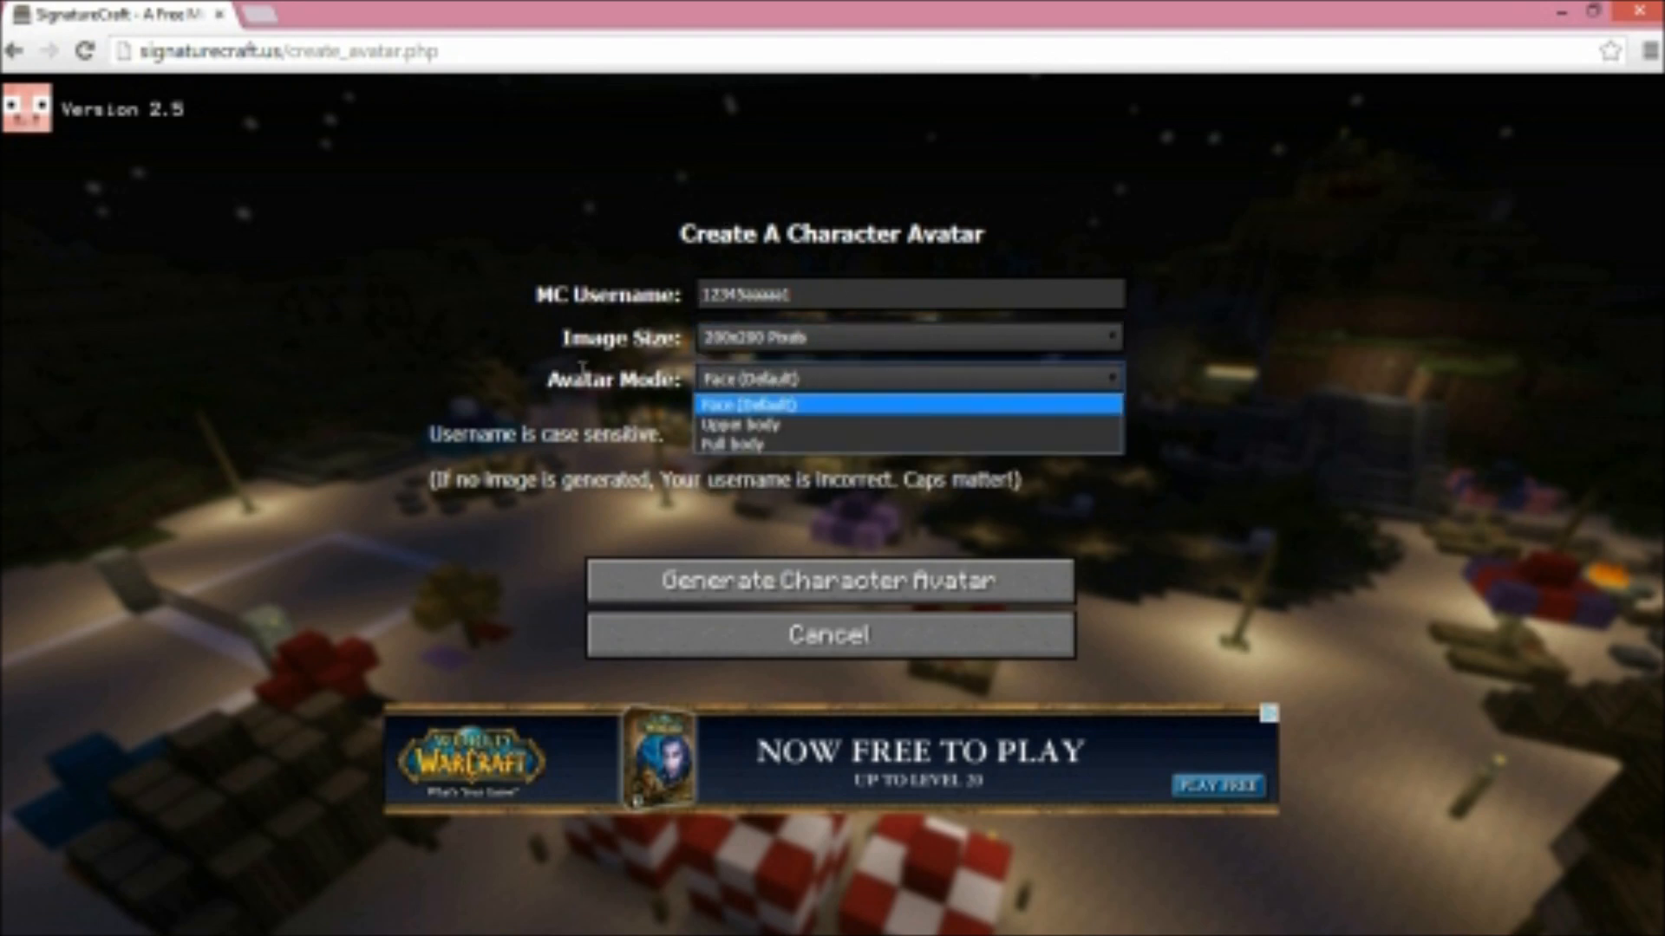
pyautogui.click(764, 401)
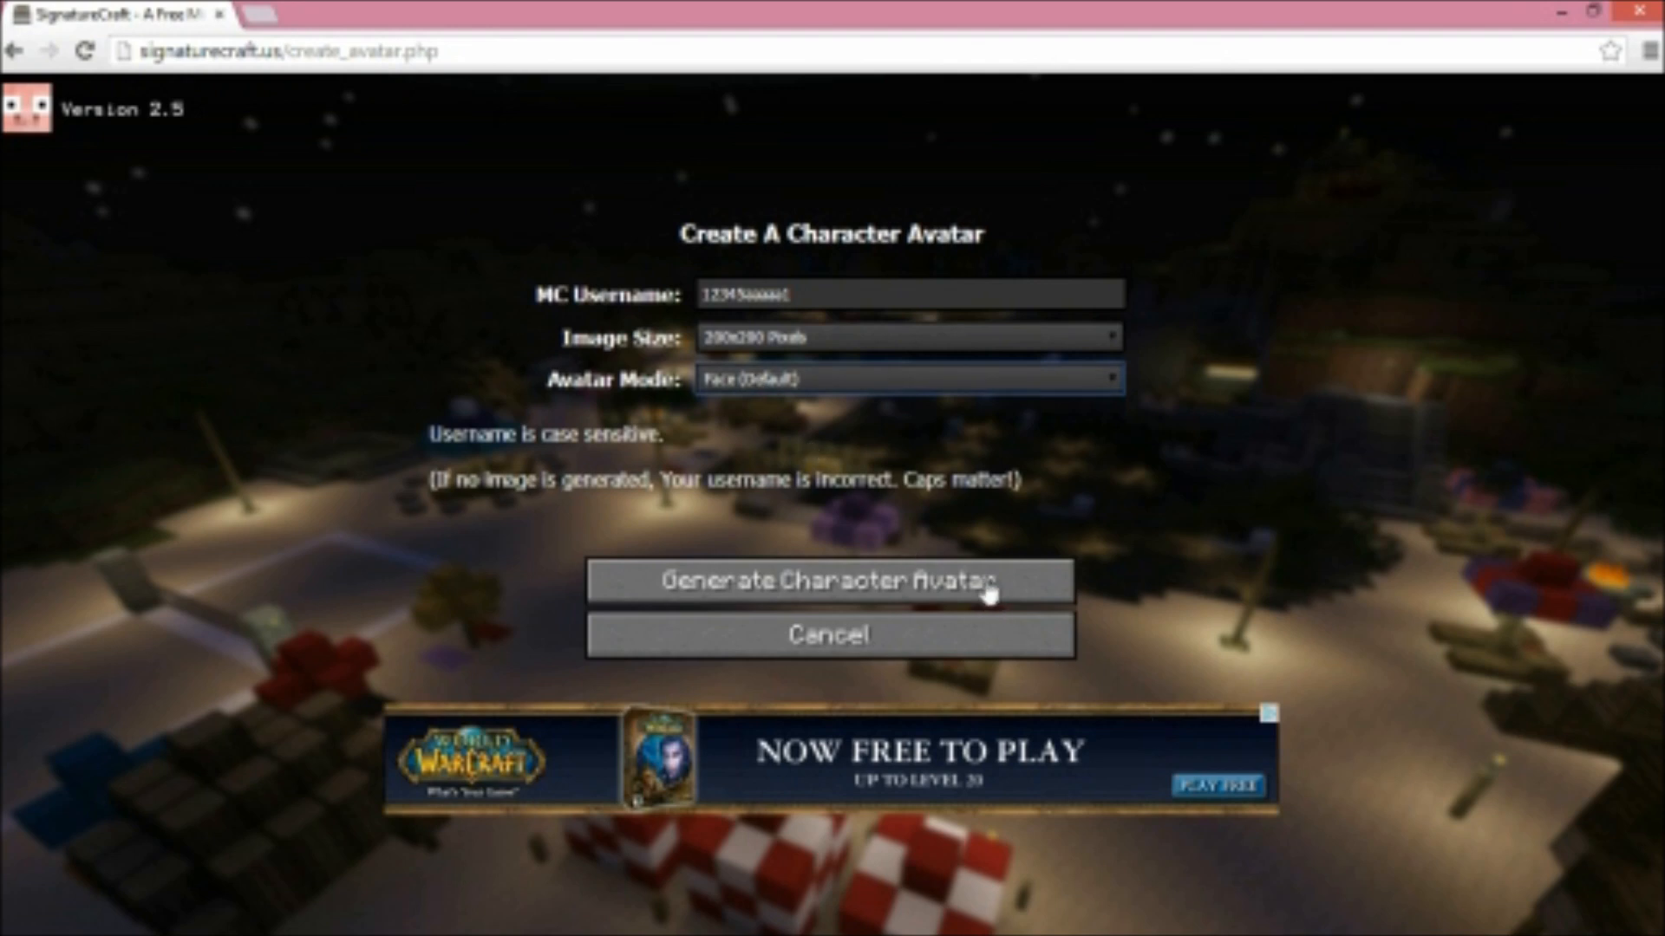
pyautogui.click(983, 583)
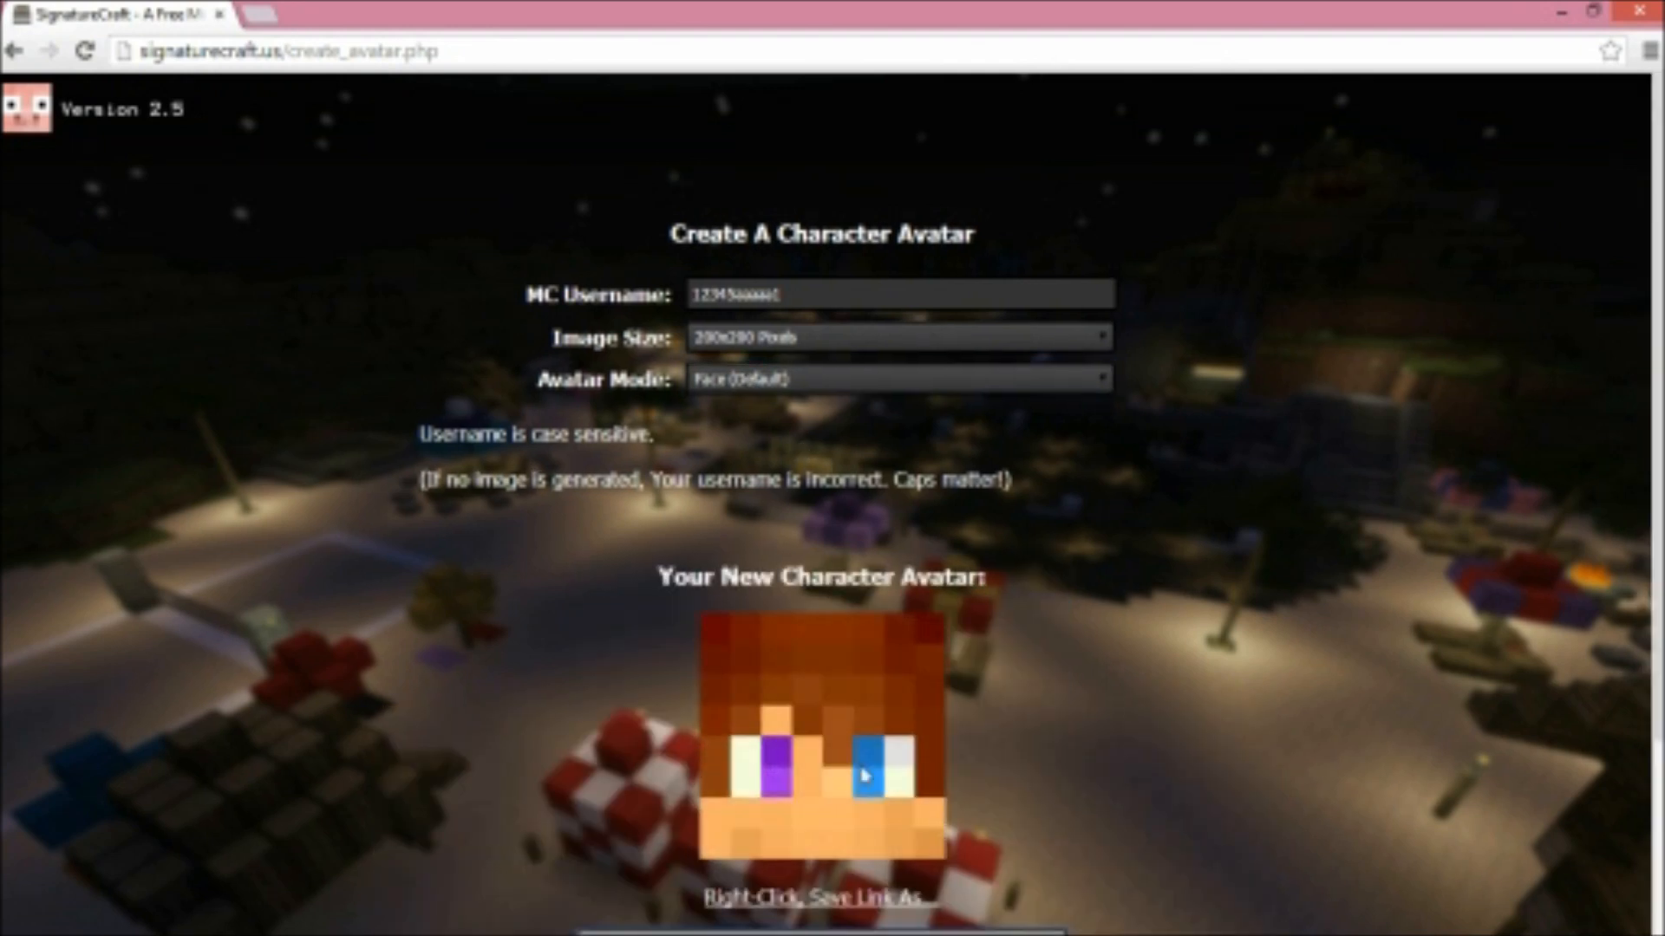
# View the save options for the generated face avatar, dismiss them, and close the browser
pyautogui.rightClick(817, 774)
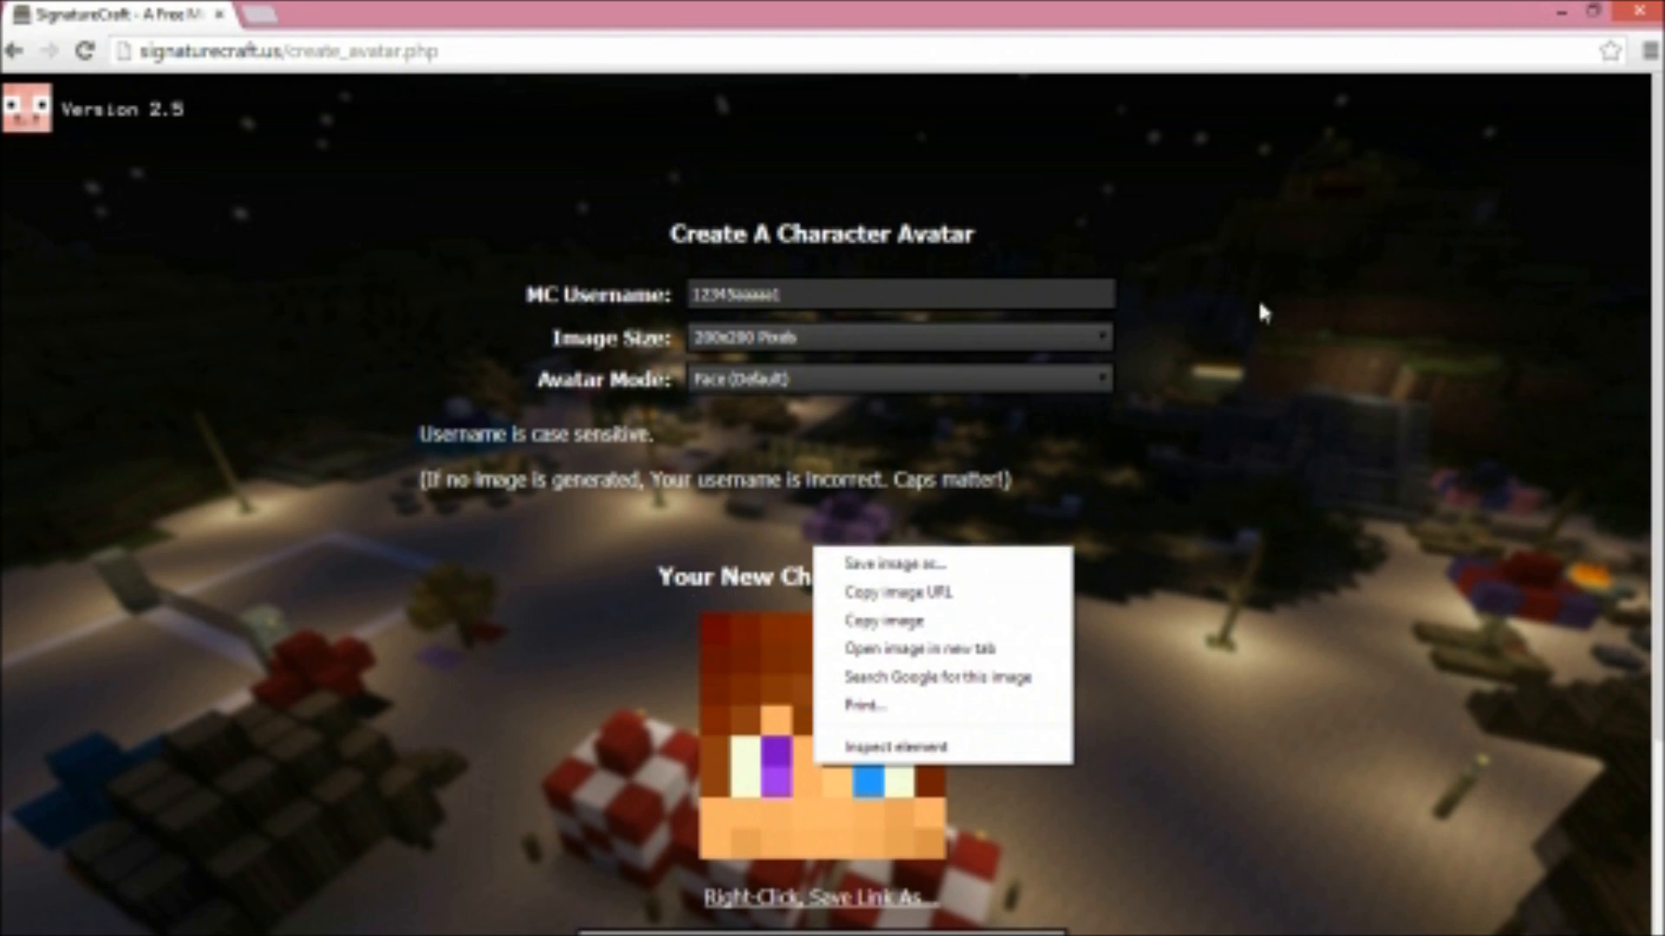
pyautogui.click(1286, 263)
pyautogui.click(1646, 9)
# Switch to PaintTool SAI and open the face avatar PNG from the desktop
pyautogui.doubleClick(212, 299)
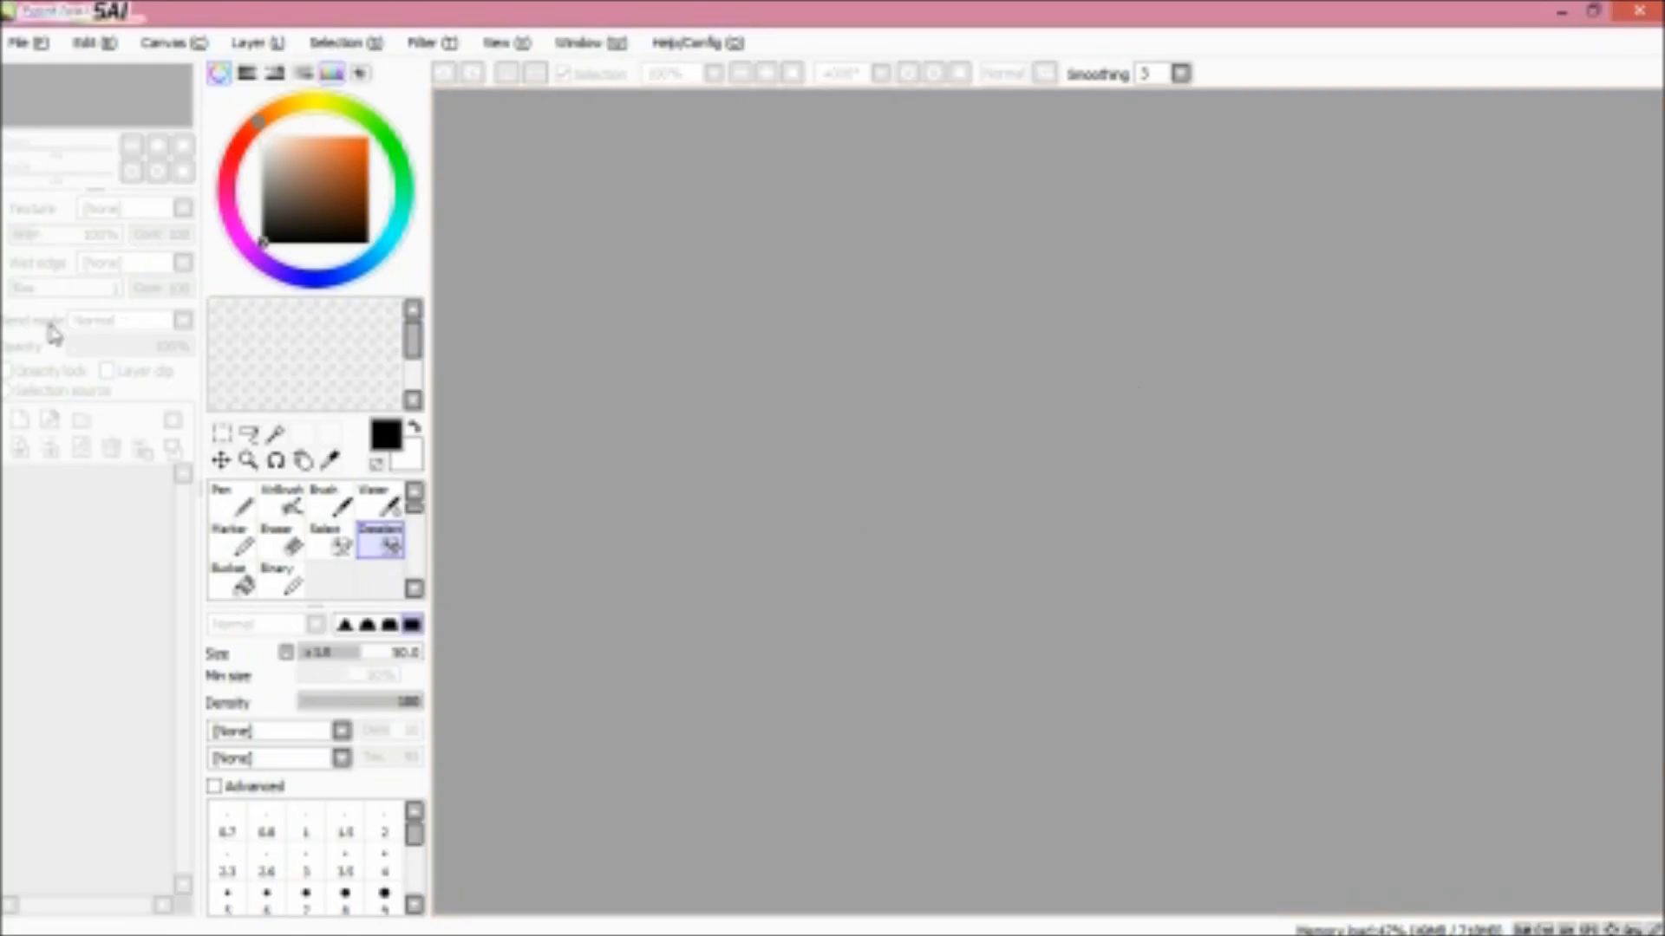
pyautogui.click(29, 42)
pyautogui.click(41, 97)
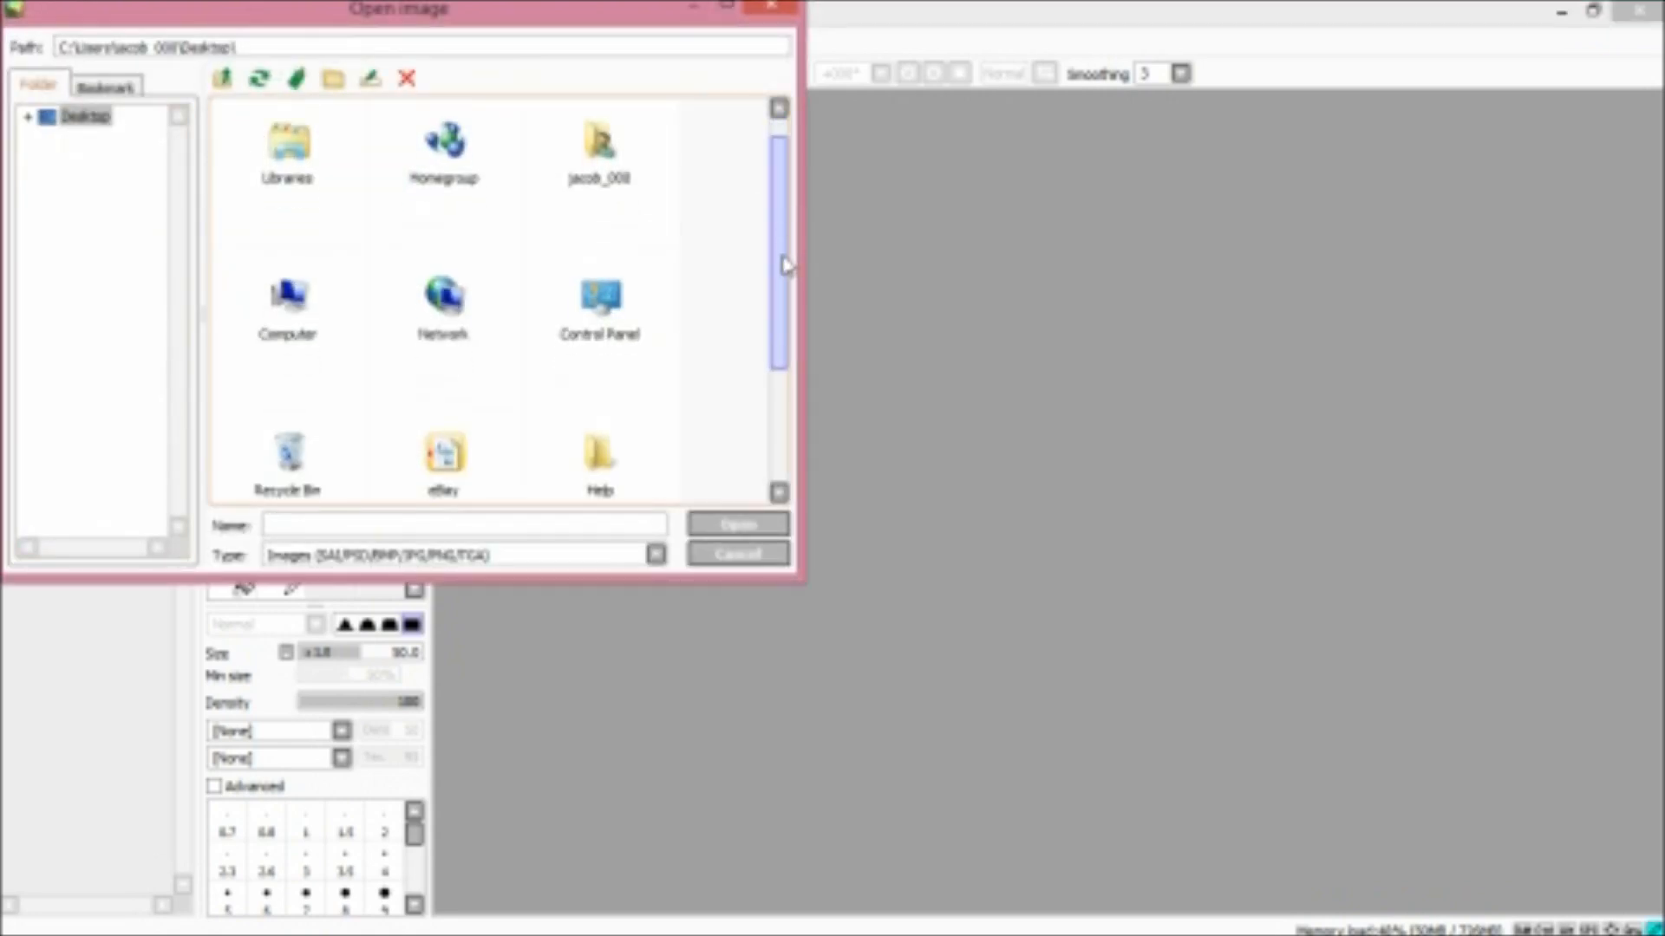
pyautogui.moveTo(785, 249); pyautogui.dragTo(680, 472)
pyautogui.click(286, 431)
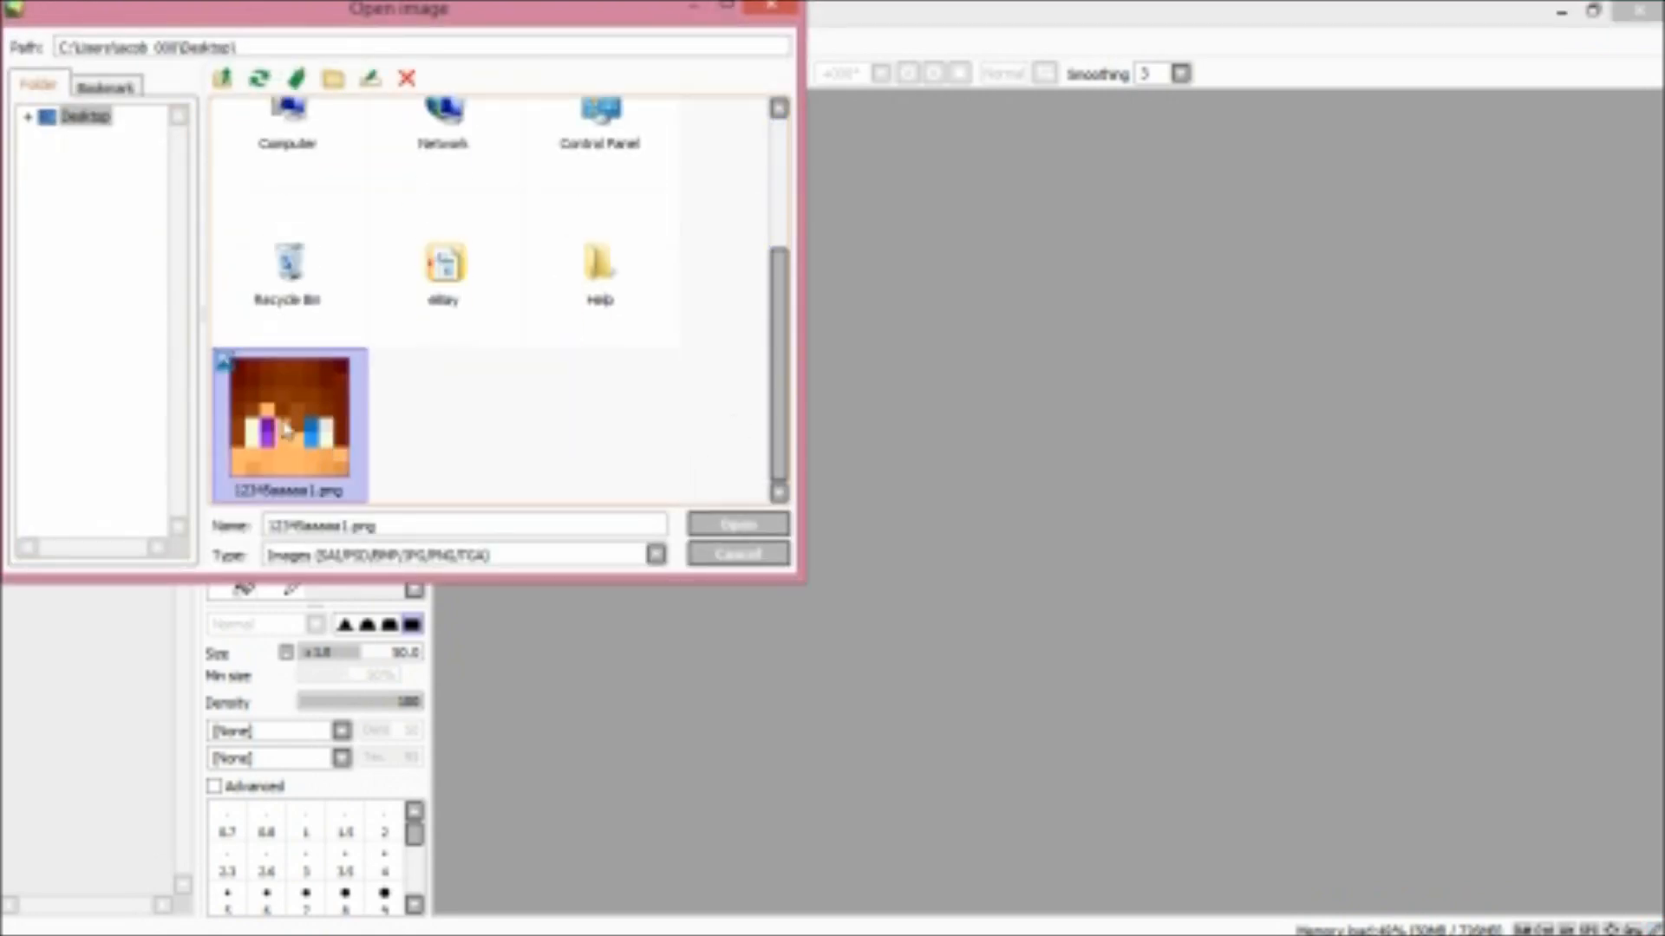
pyautogui.doubleClick(286, 431)
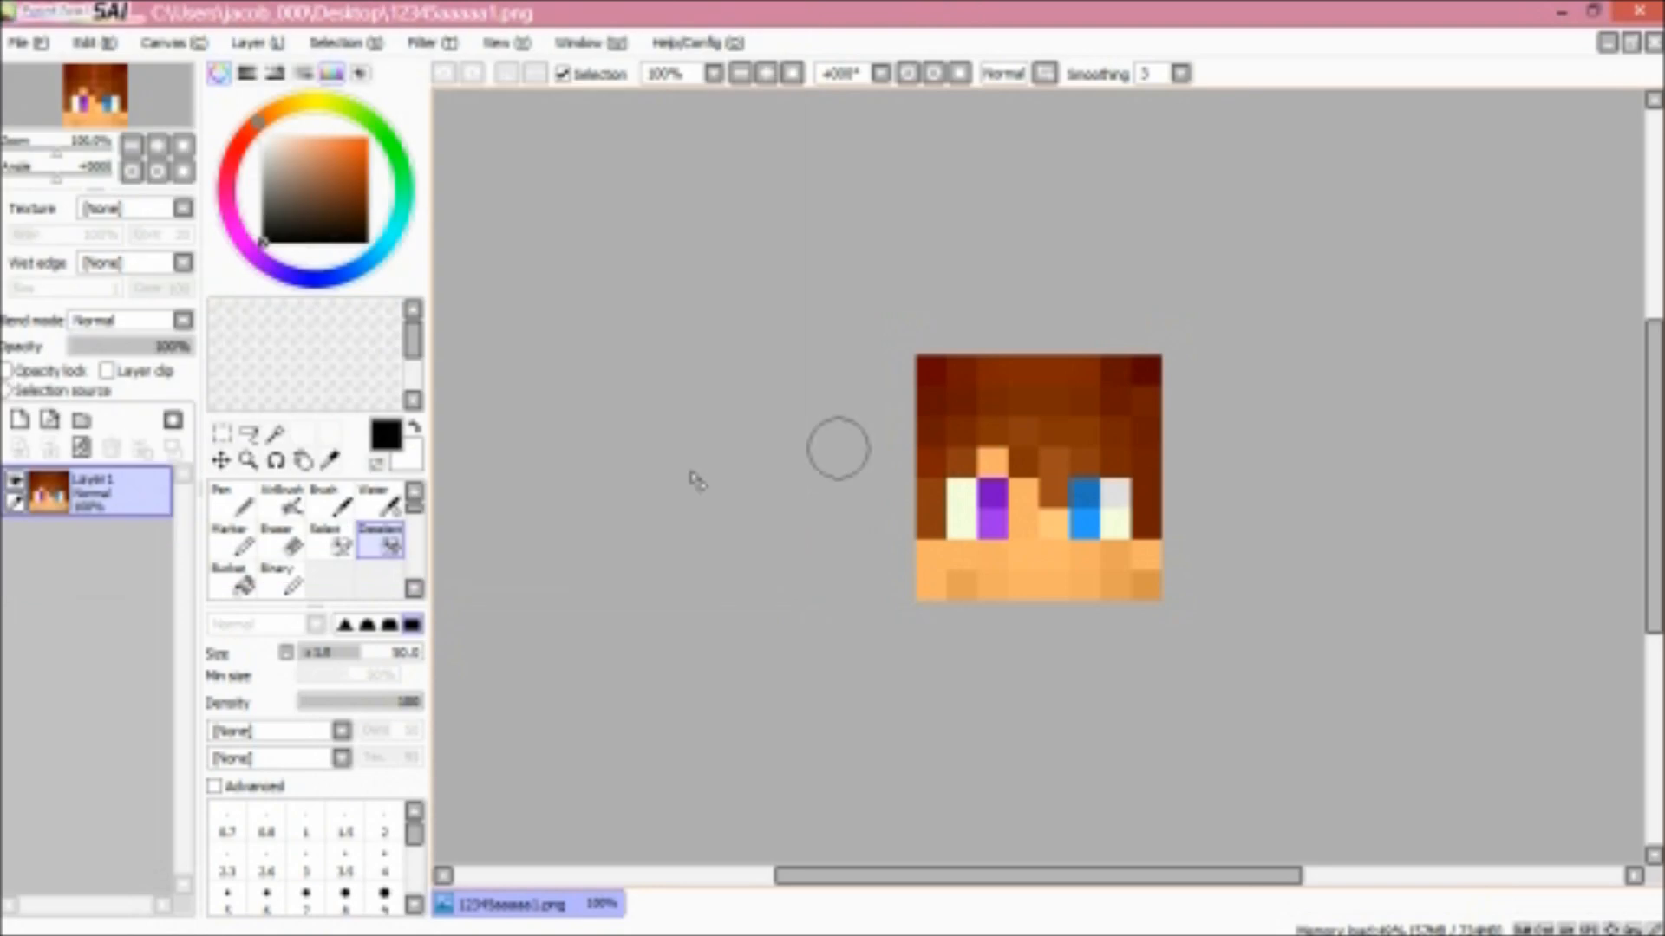
# Resize the avatar image to 250 x 250 pixels with the aspect ratio locked
pyautogui.click(119, 47)
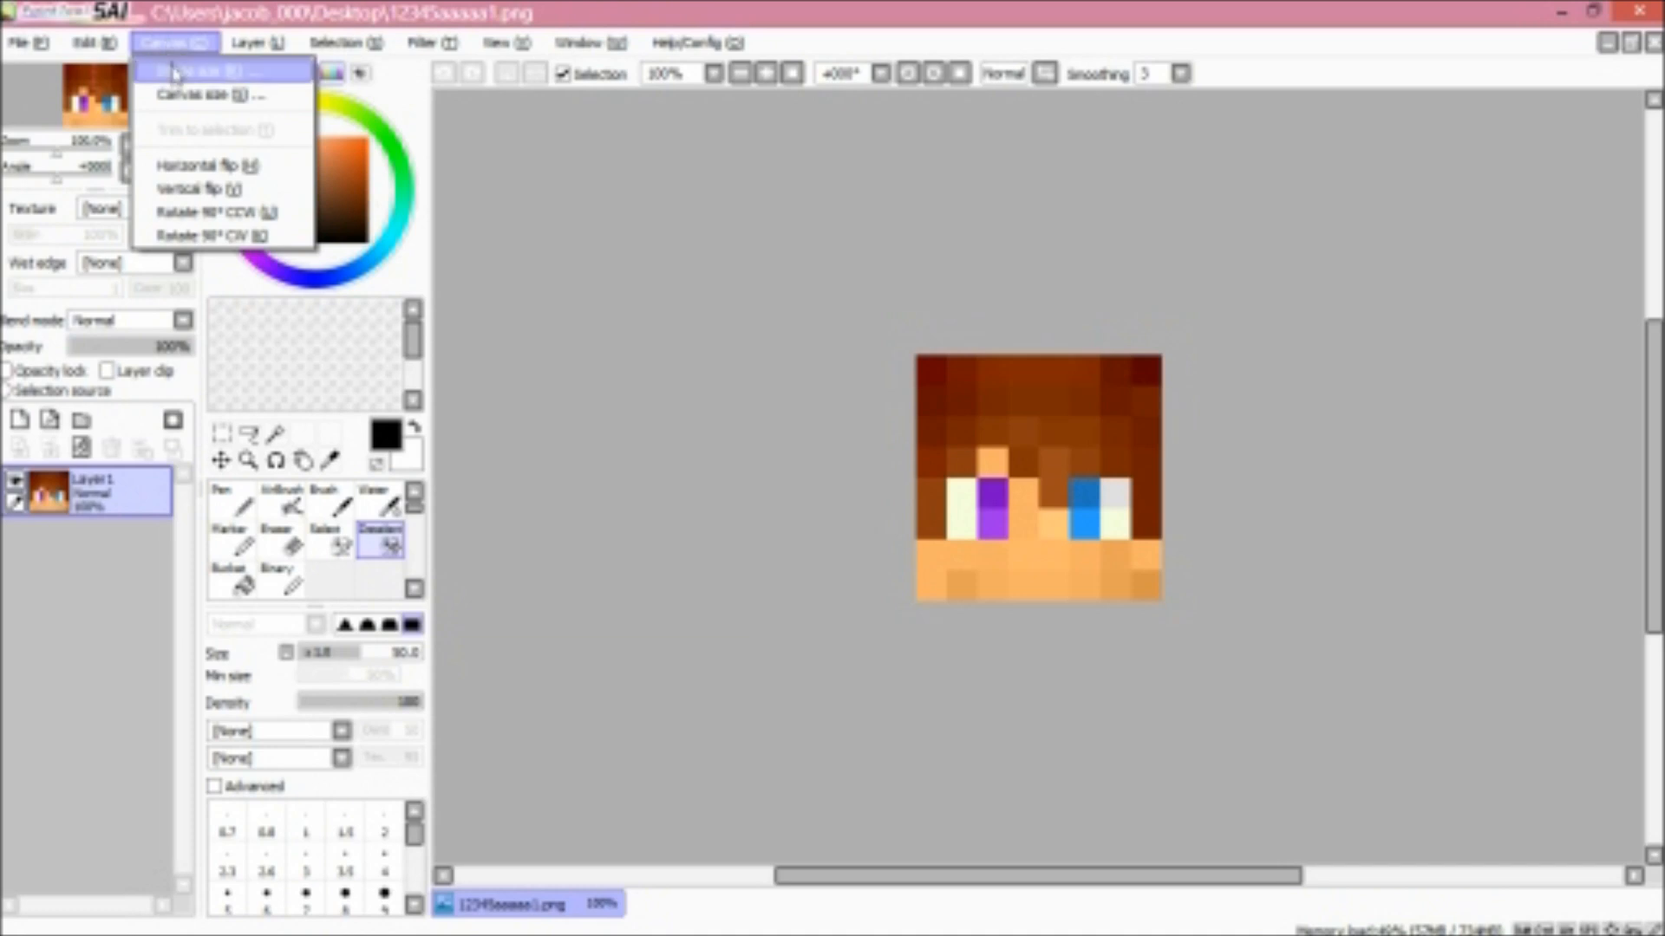
pyautogui.click(176, 71)
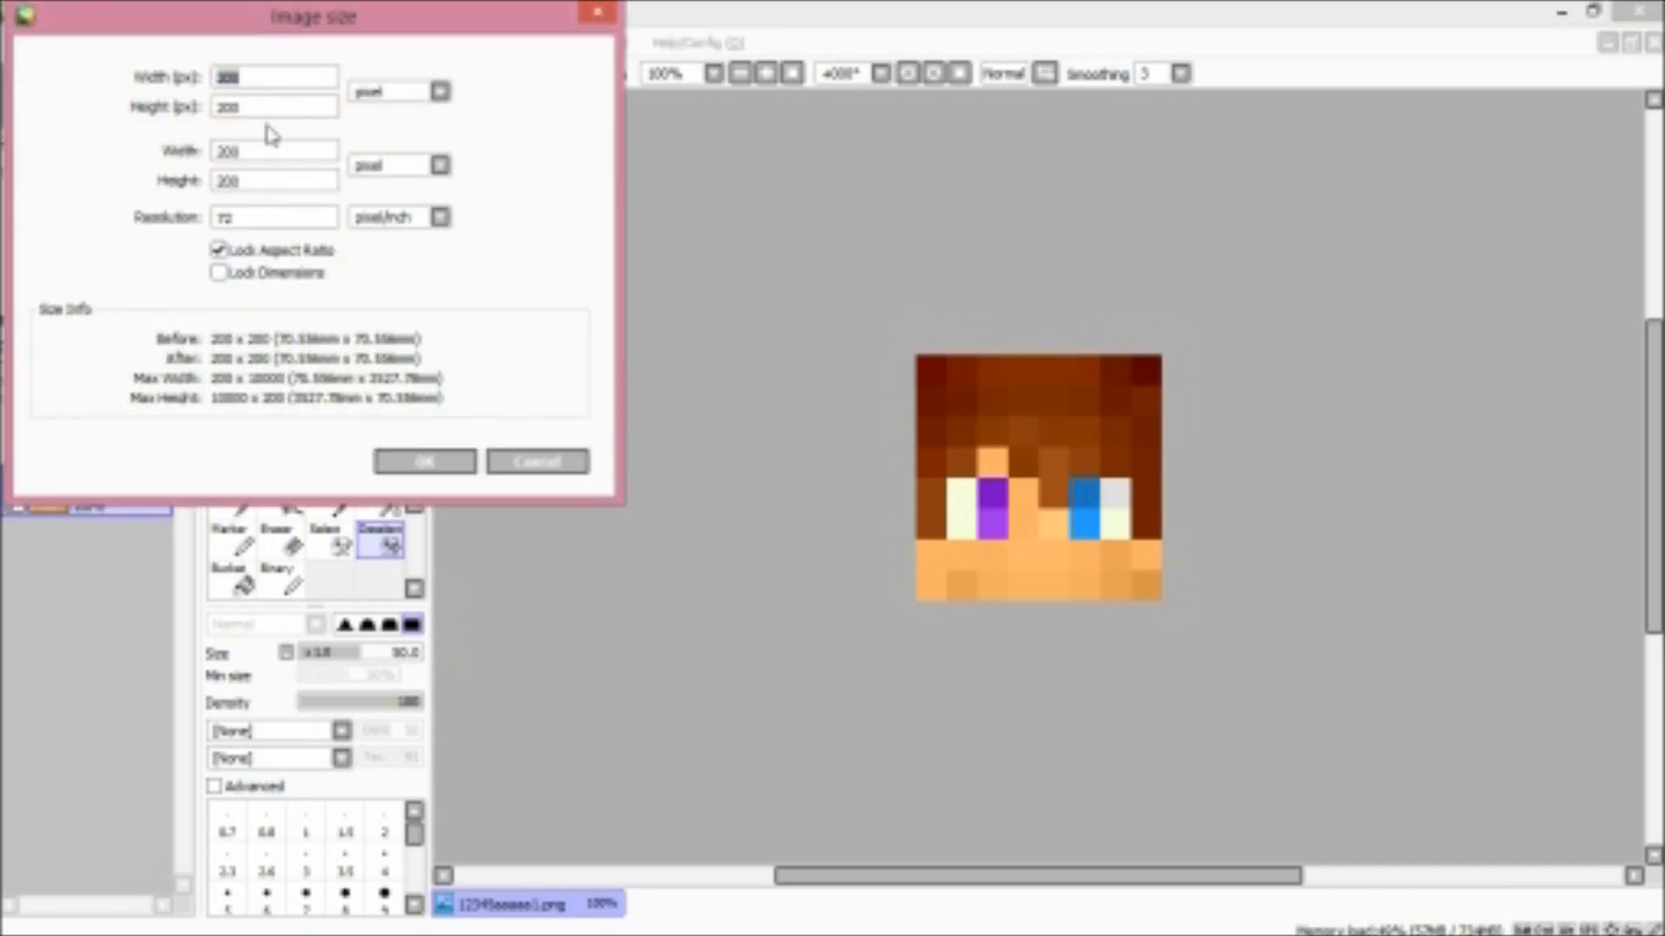
pyautogui.write('250')
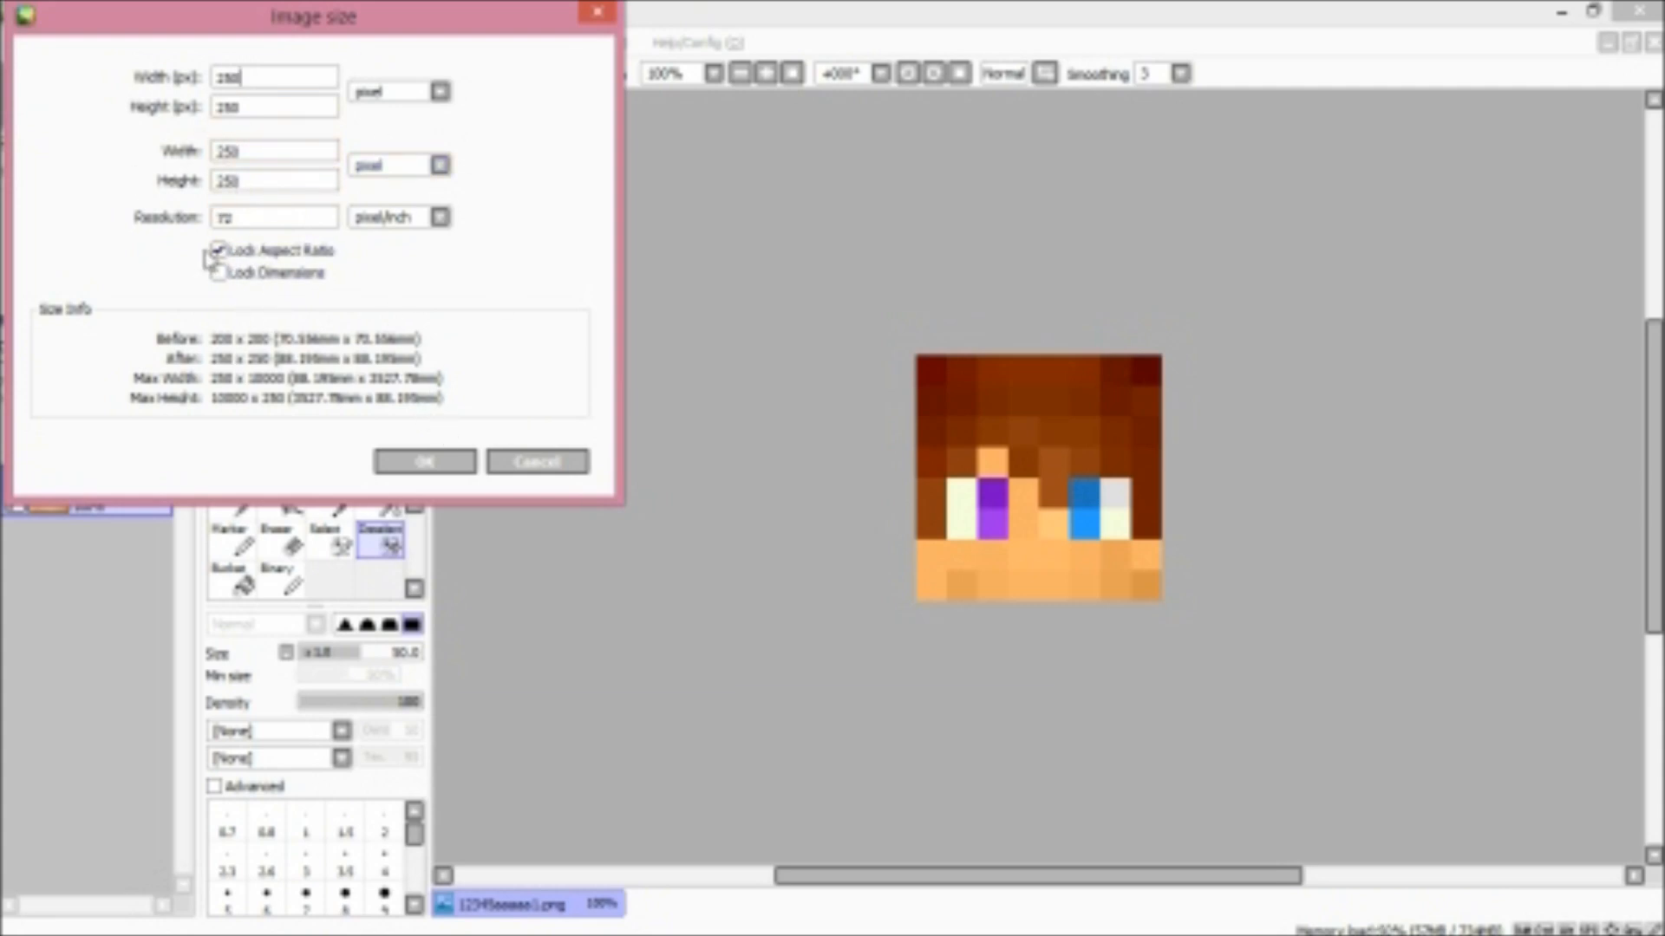
pyautogui.click(422, 464)
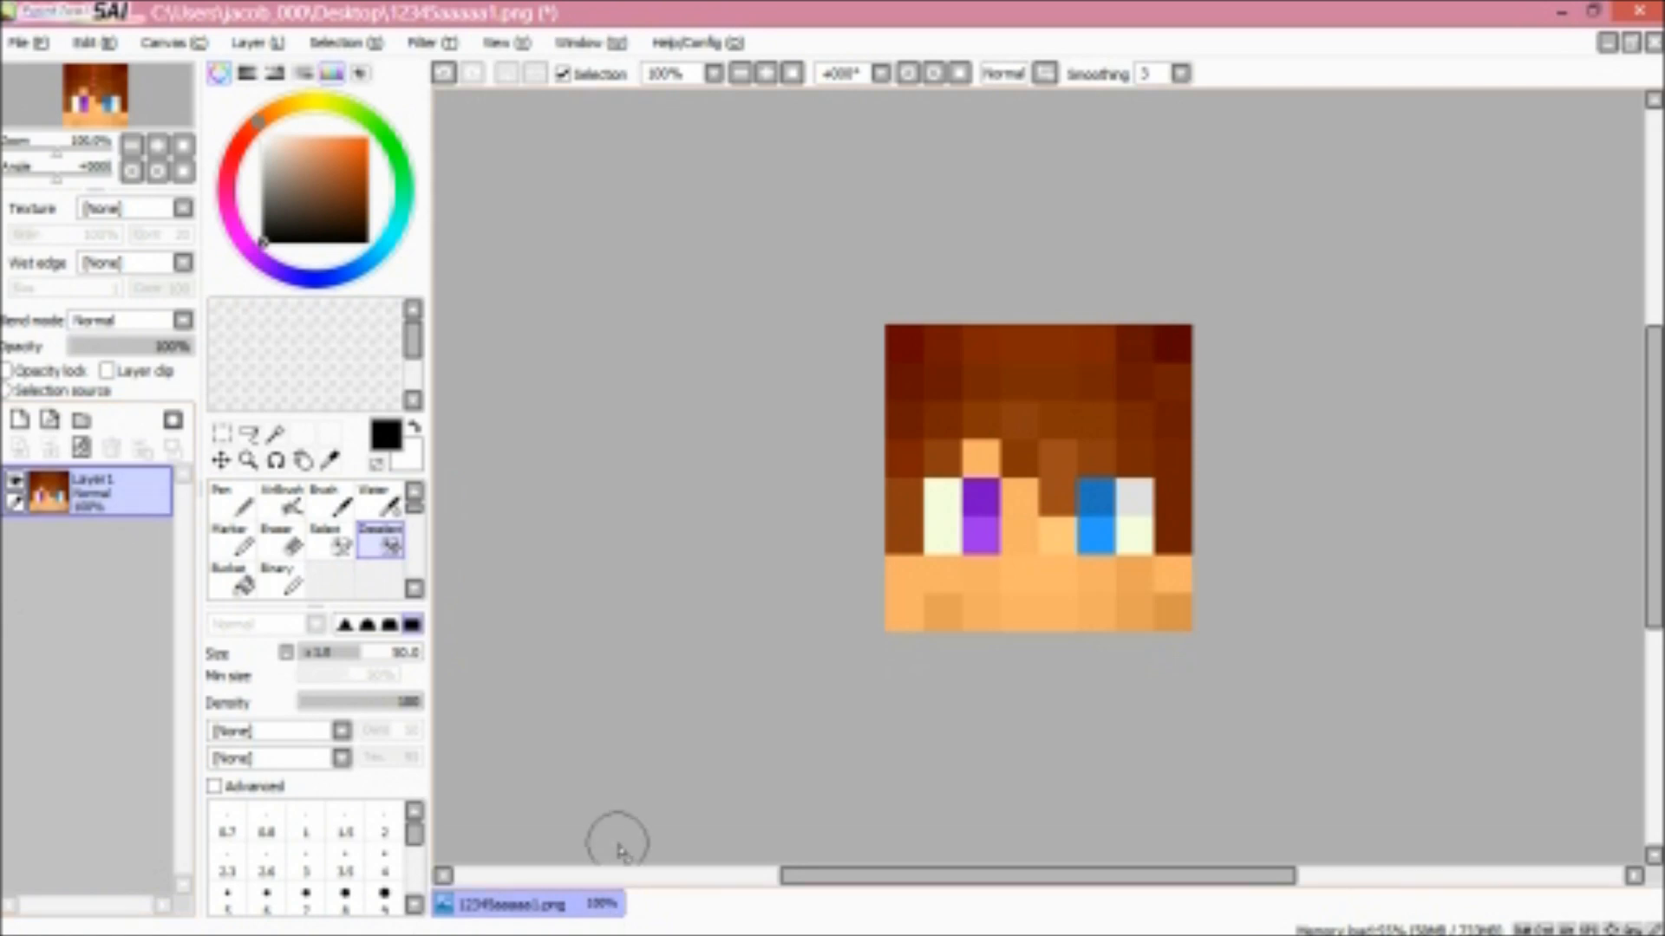
# Add a linework layer above the avatar layer and set up the Line tool with size 6
pyautogui.moveTo(785, 877)
pyautogui.mouseDown()
pyautogui.moveTo(735, 896)
pyautogui.moveTo(812, 893)
pyautogui.mouseUp()
pyautogui.scroll(1, 909, 606)
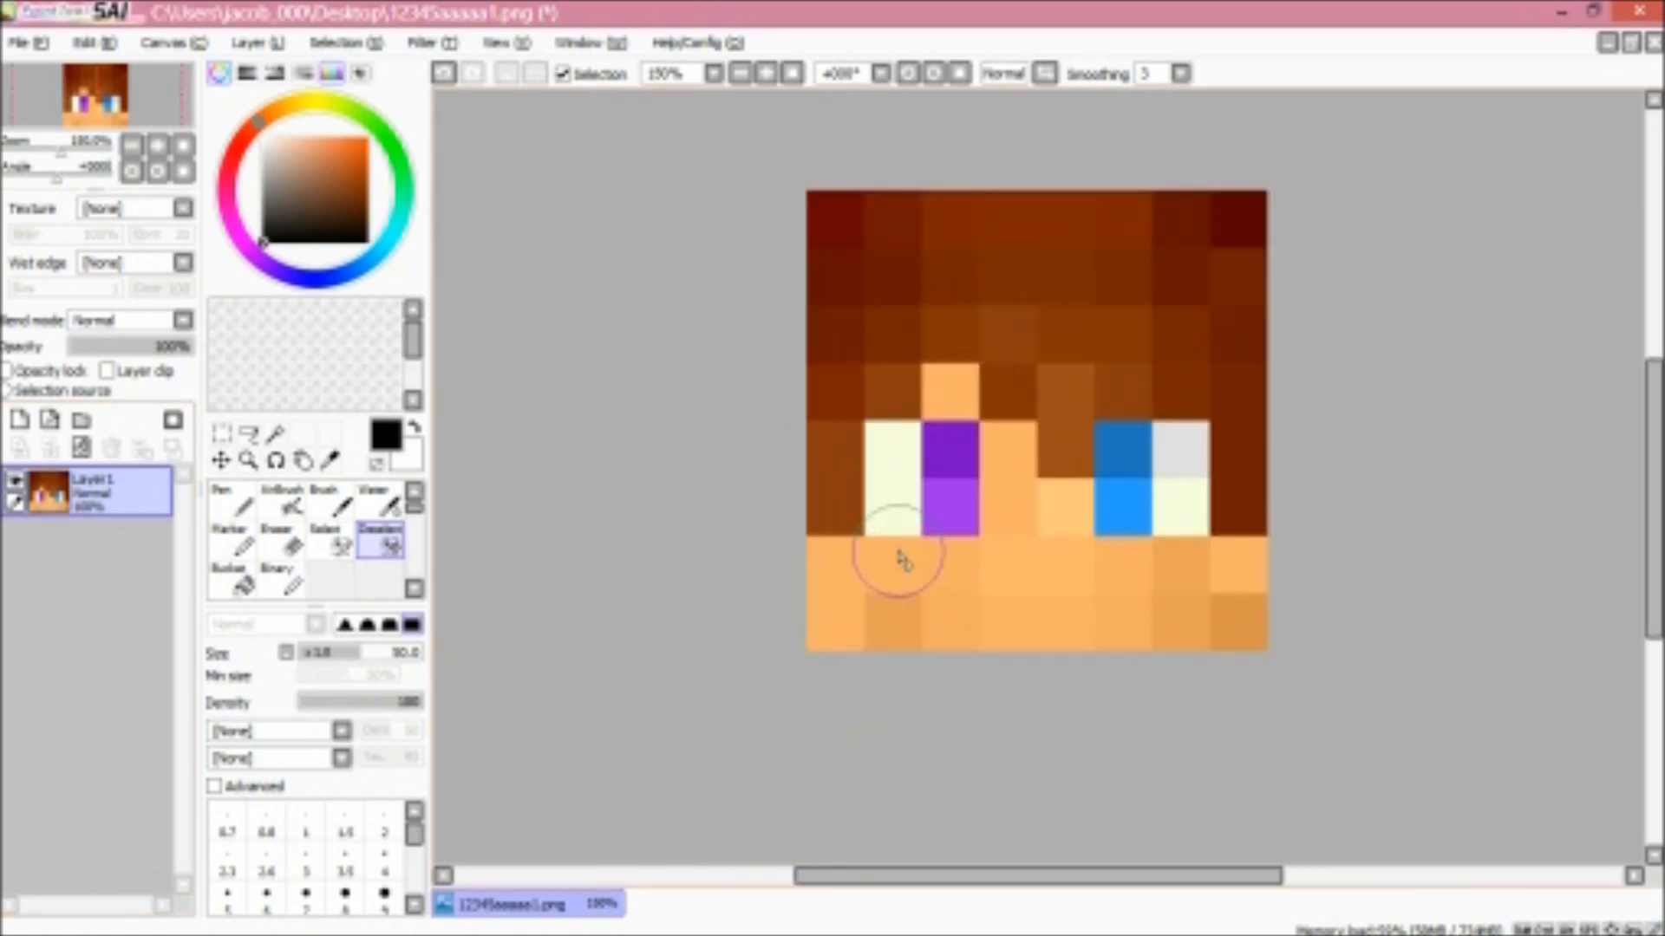
pyautogui.scroll(-1, 905, 526)
pyautogui.scroll(1, 908, 532)
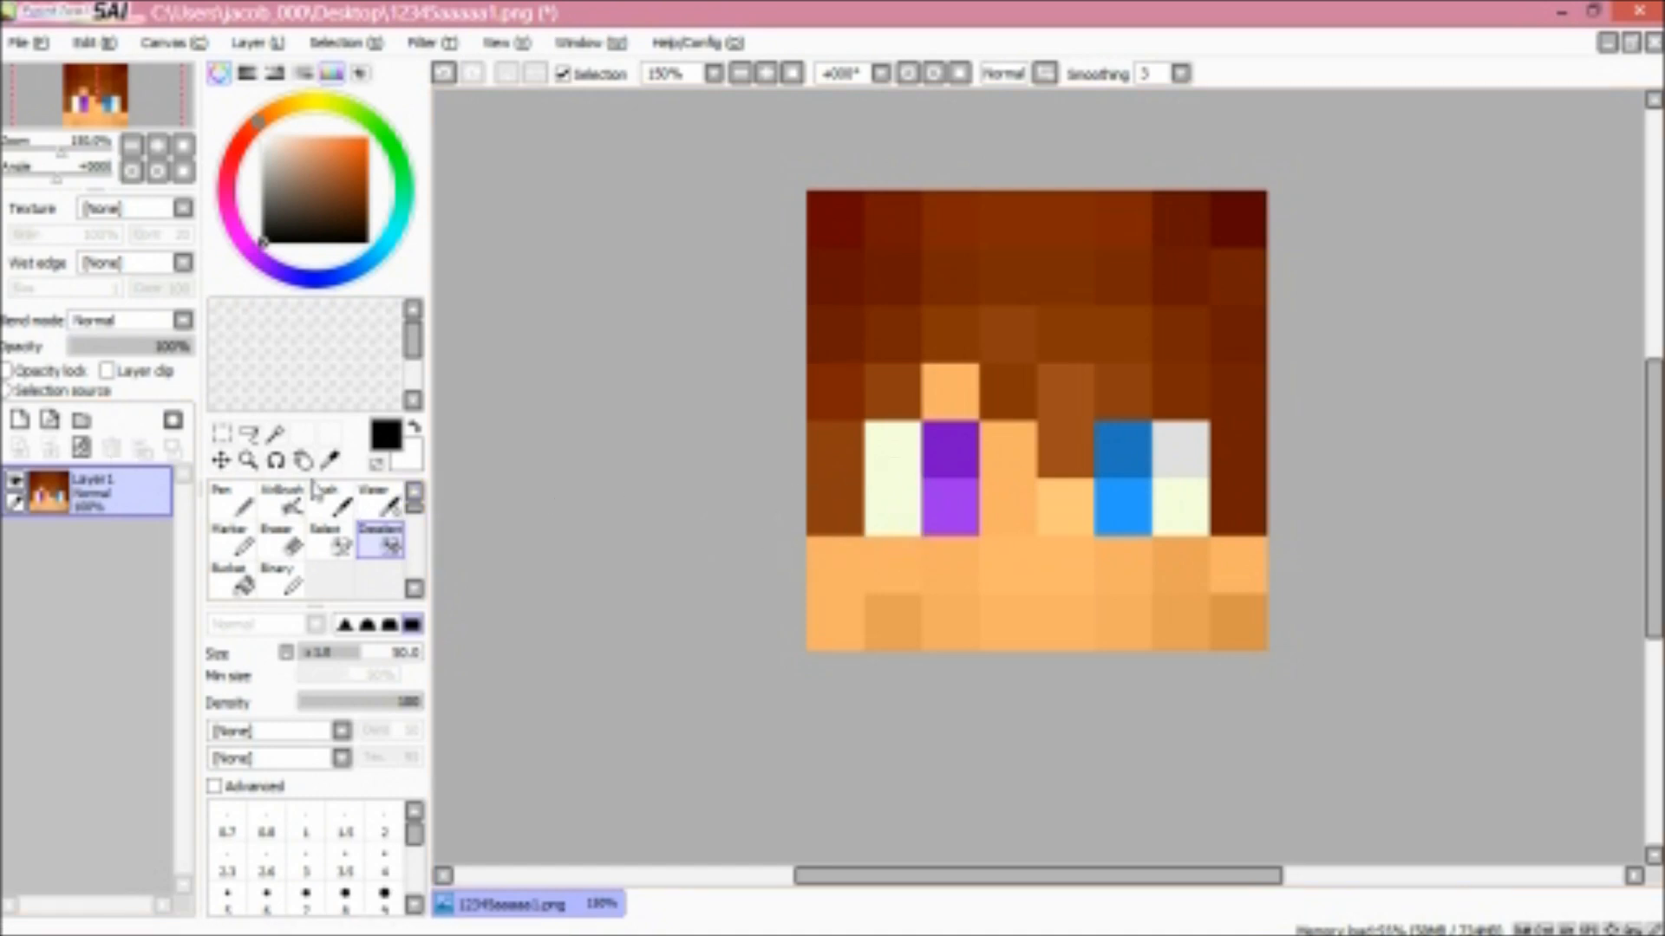
pyautogui.click(50, 422)
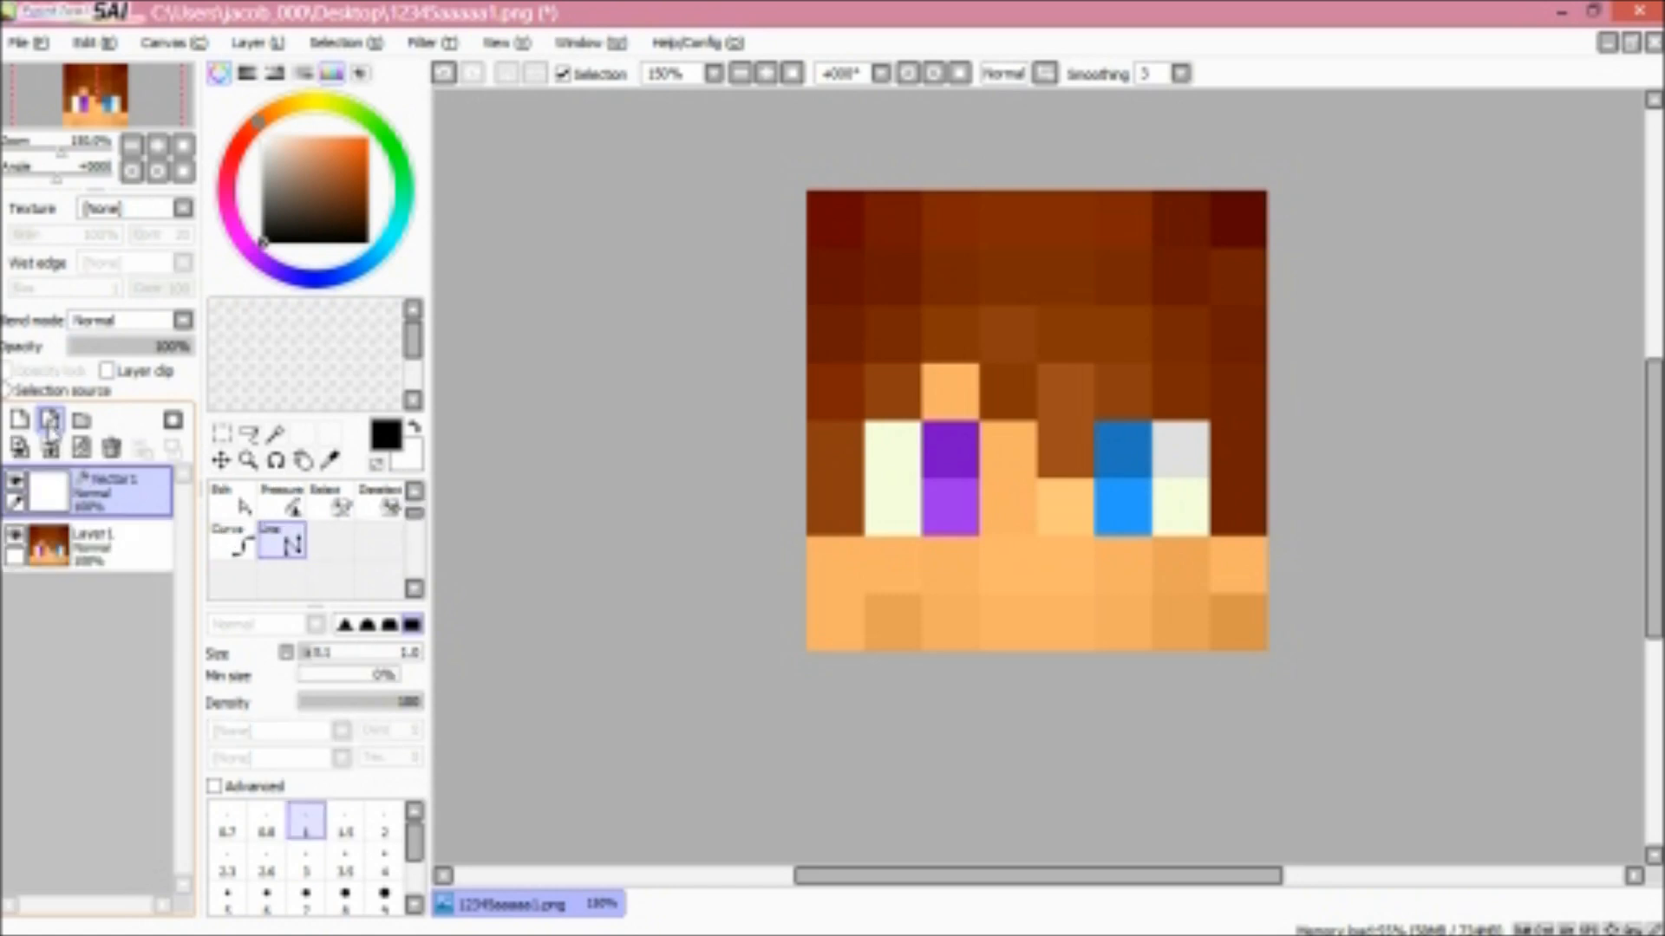
pyautogui.click(286, 545)
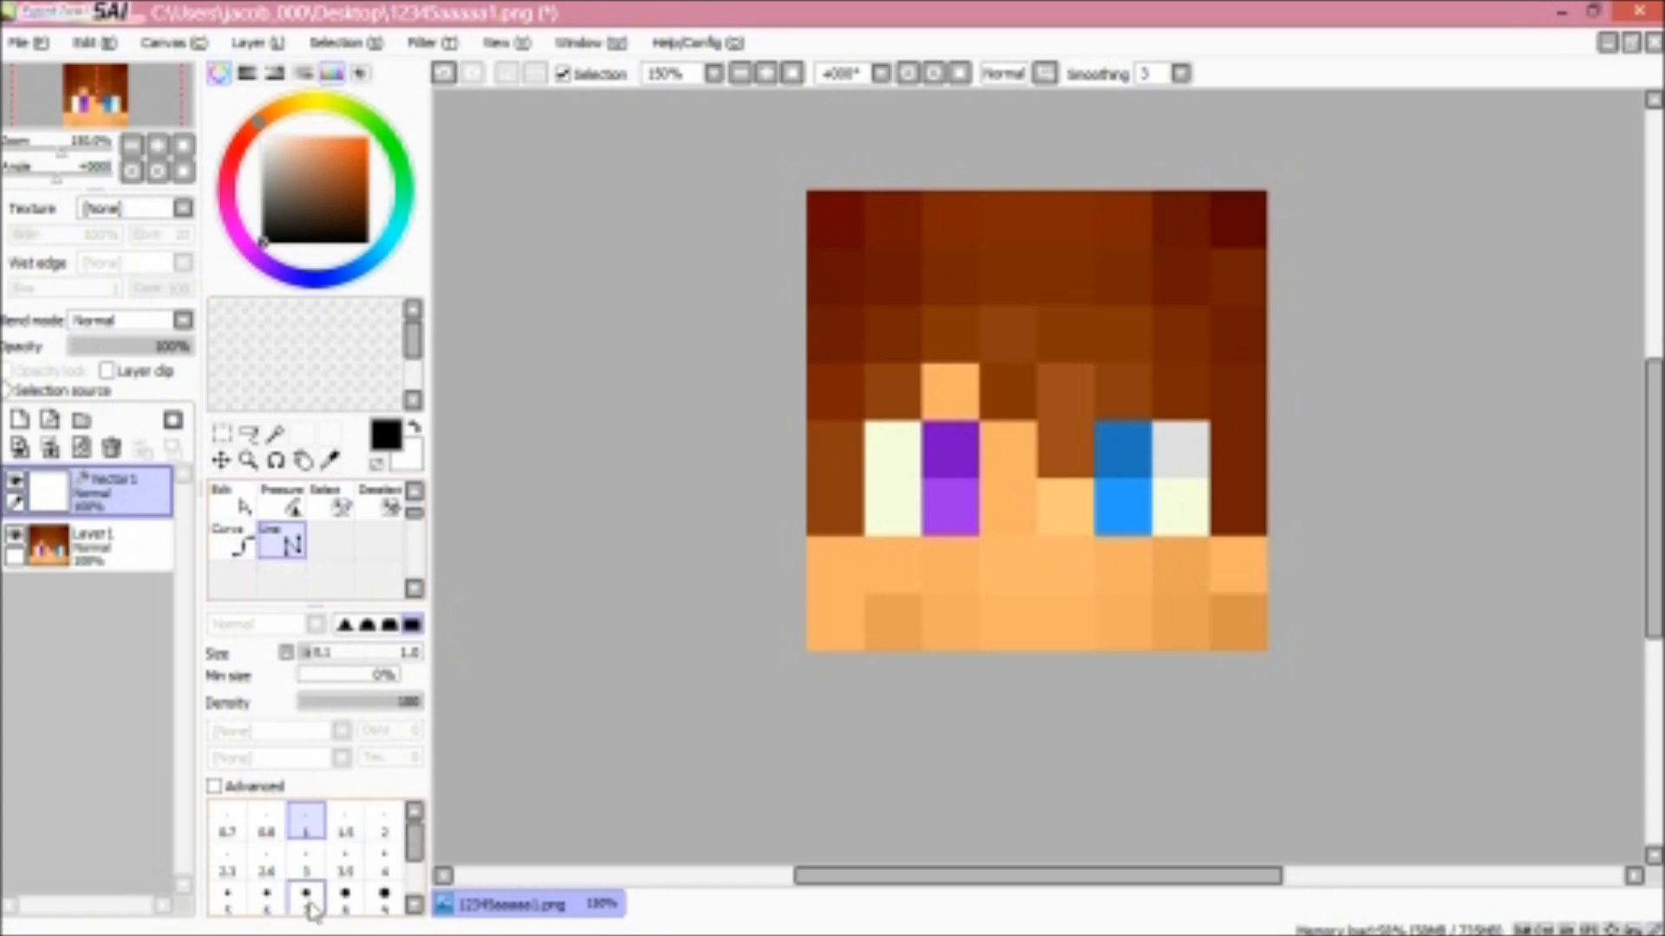
pyautogui.click(266, 893)
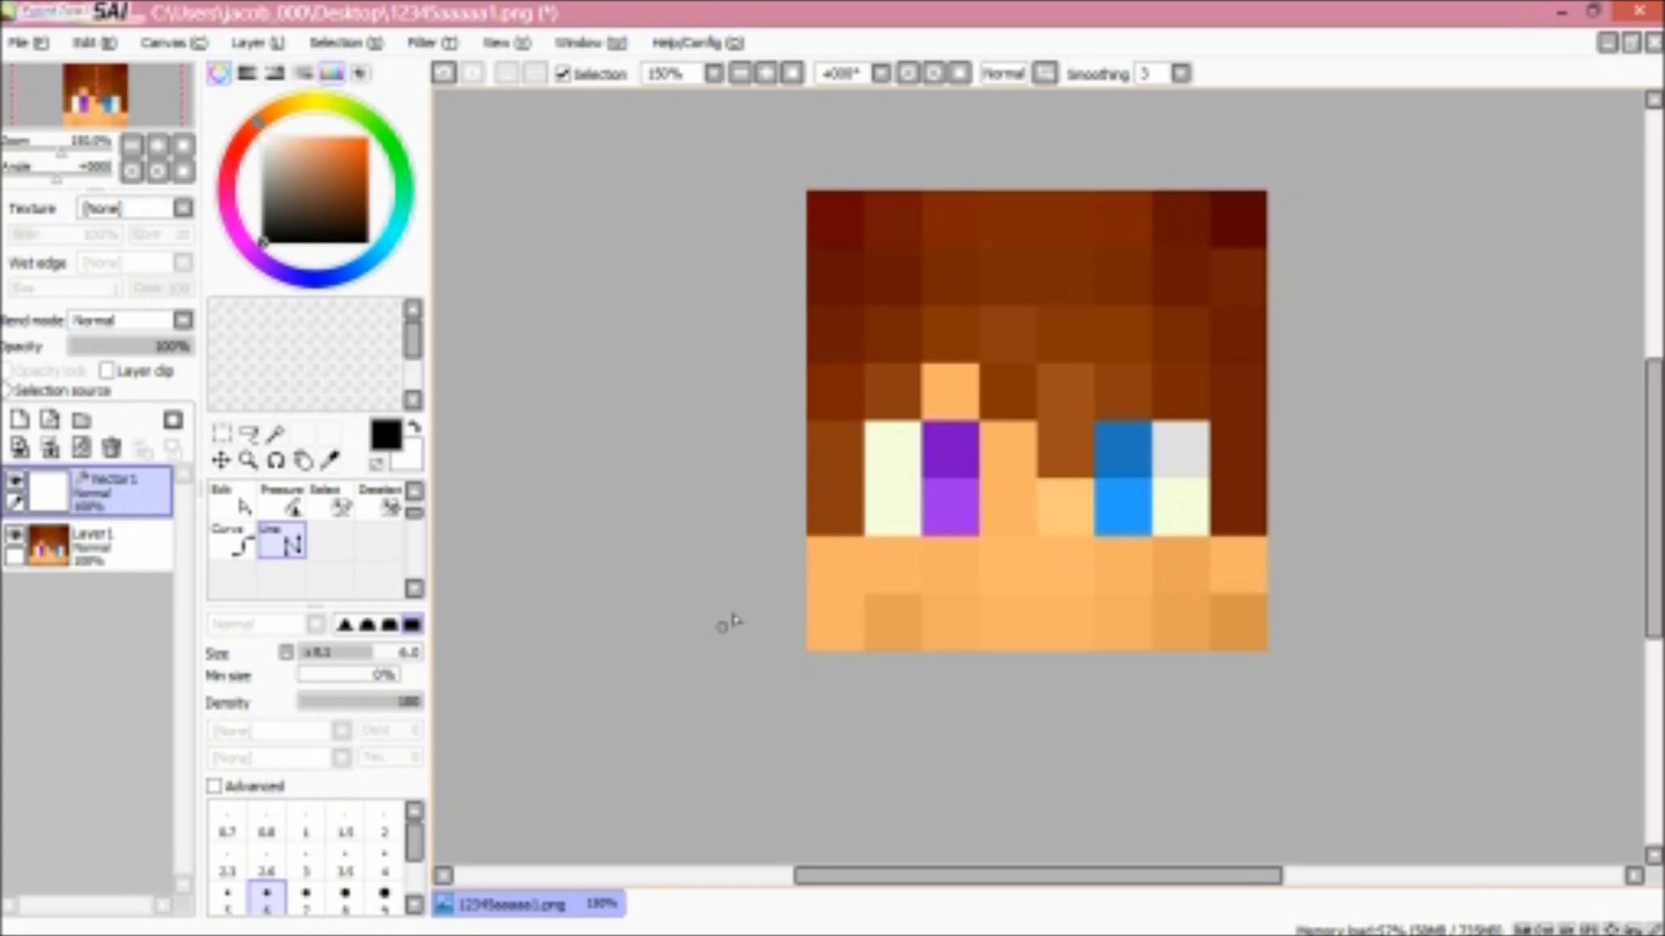
# Draw a straight black line diagonally across the whole face, rising from beside the purple eye to the opposite upper edge
pyautogui.scroll(1, 804, 511)
pyautogui.scroll(-2, 800, 503)
pyautogui.scroll(3, 823, 598)
pyautogui.scroll(-1, 880, 597)
pyautogui.moveTo(1656, 468); pyautogui.dragTo(1639, 390)
pyautogui.scroll(1, 1034, 569)
pyautogui.scroll(-1, 975, 572)
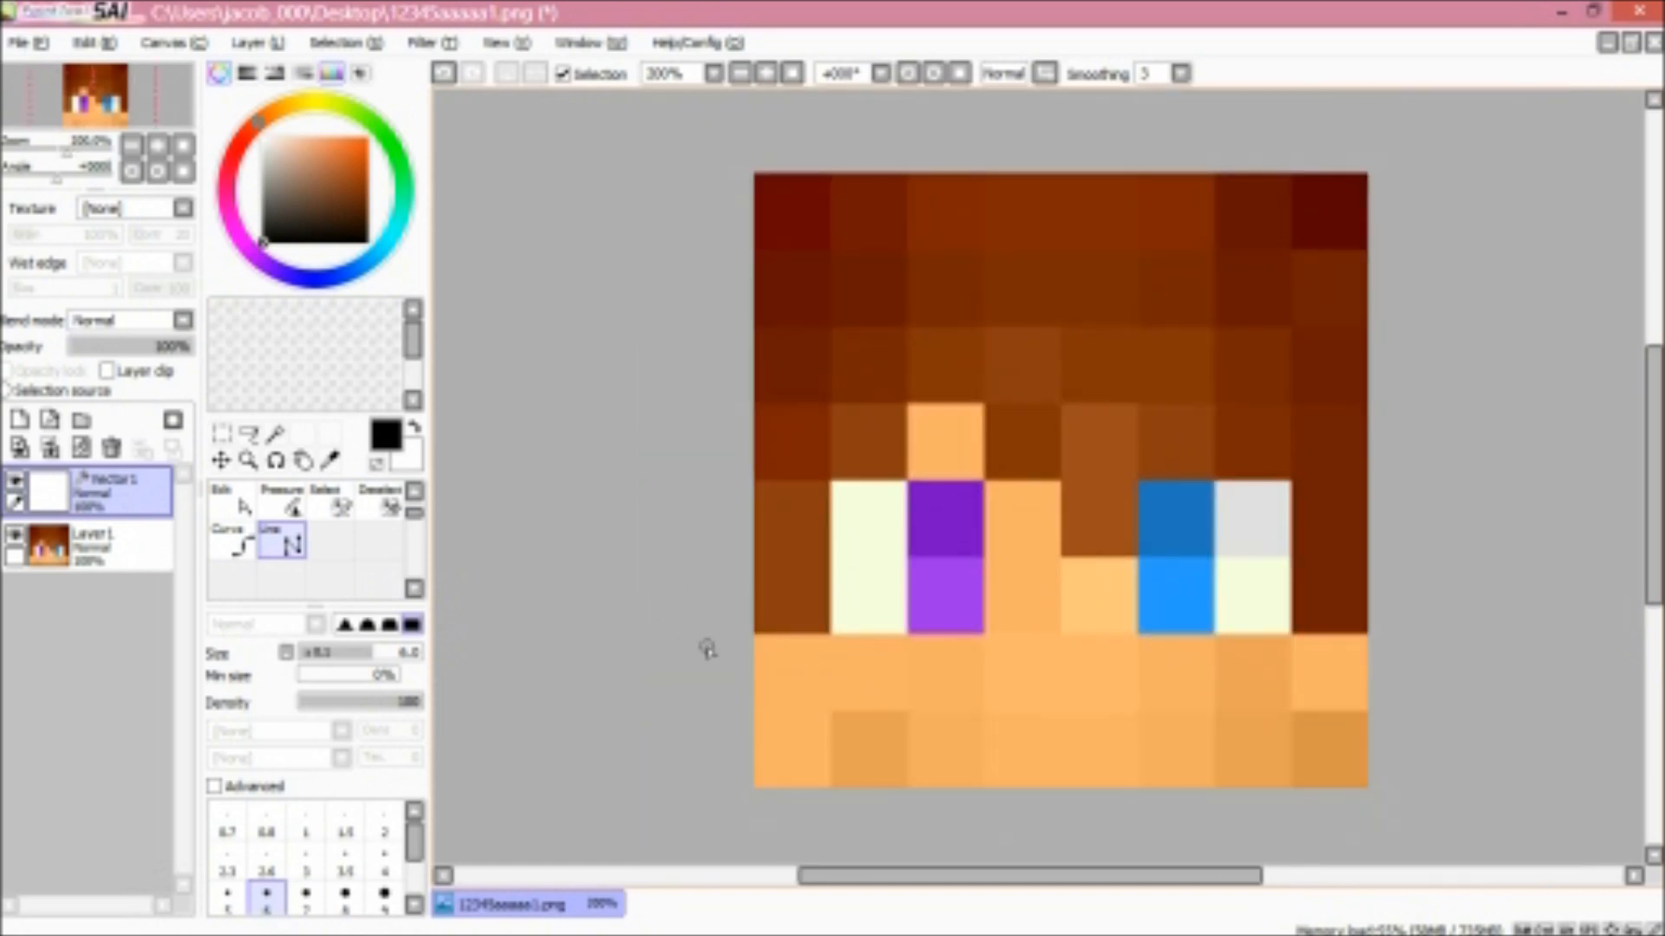
pyautogui.moveTo(687, 644); pyautogui.dragTo(1477, 268)
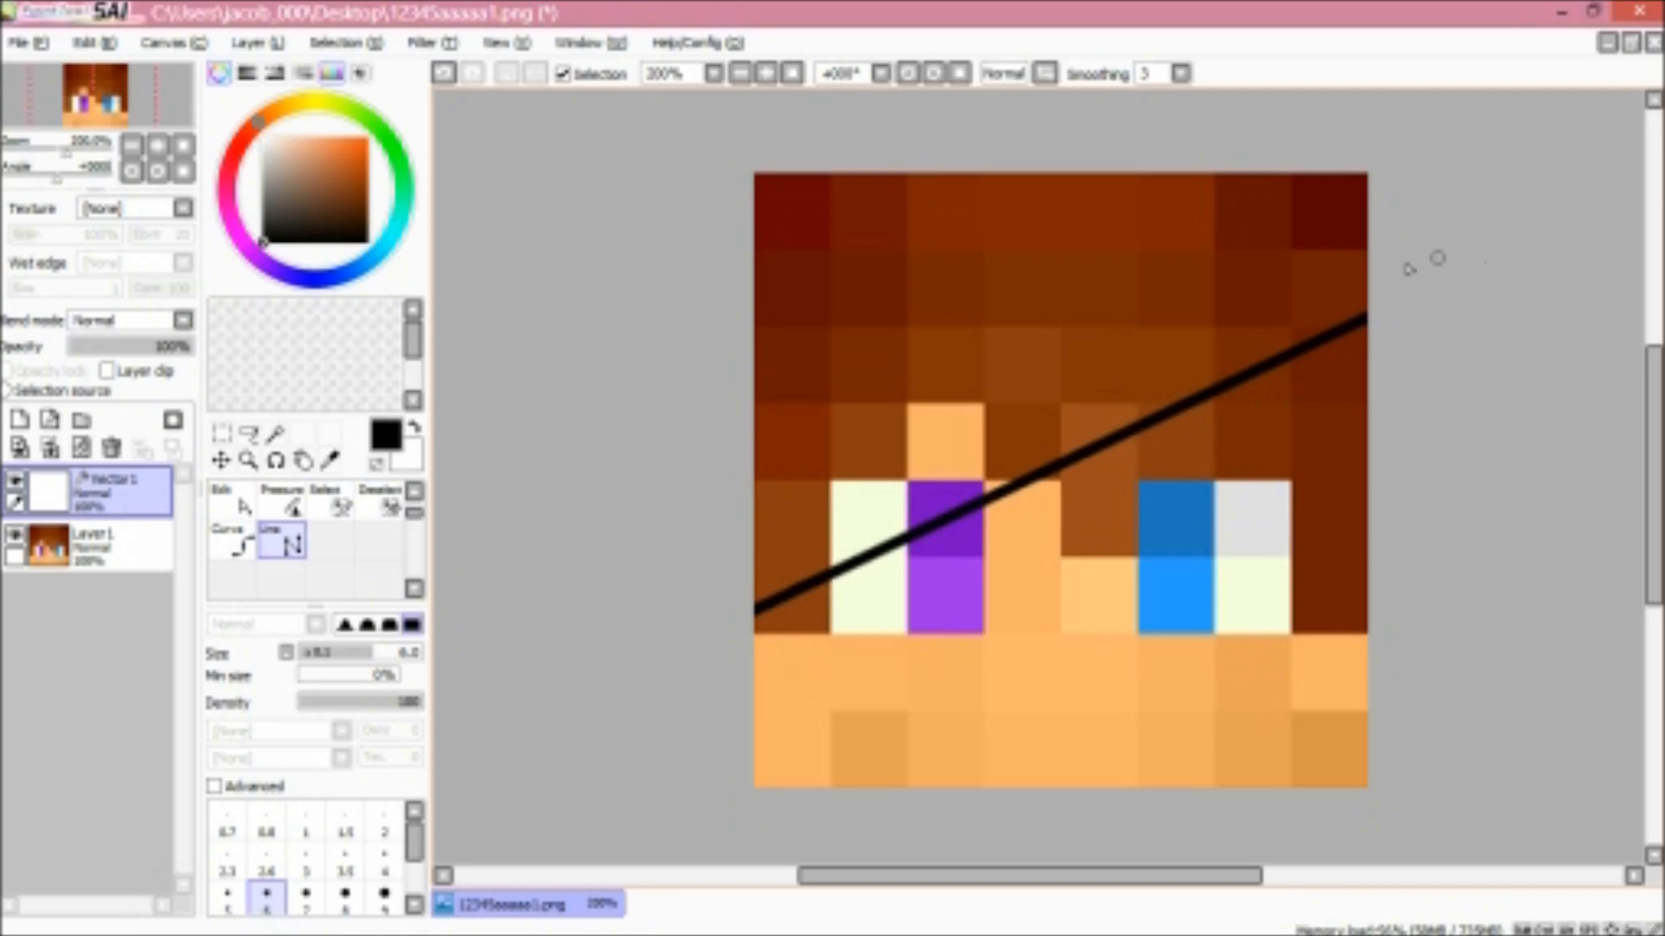
pyautogui.press('Return')
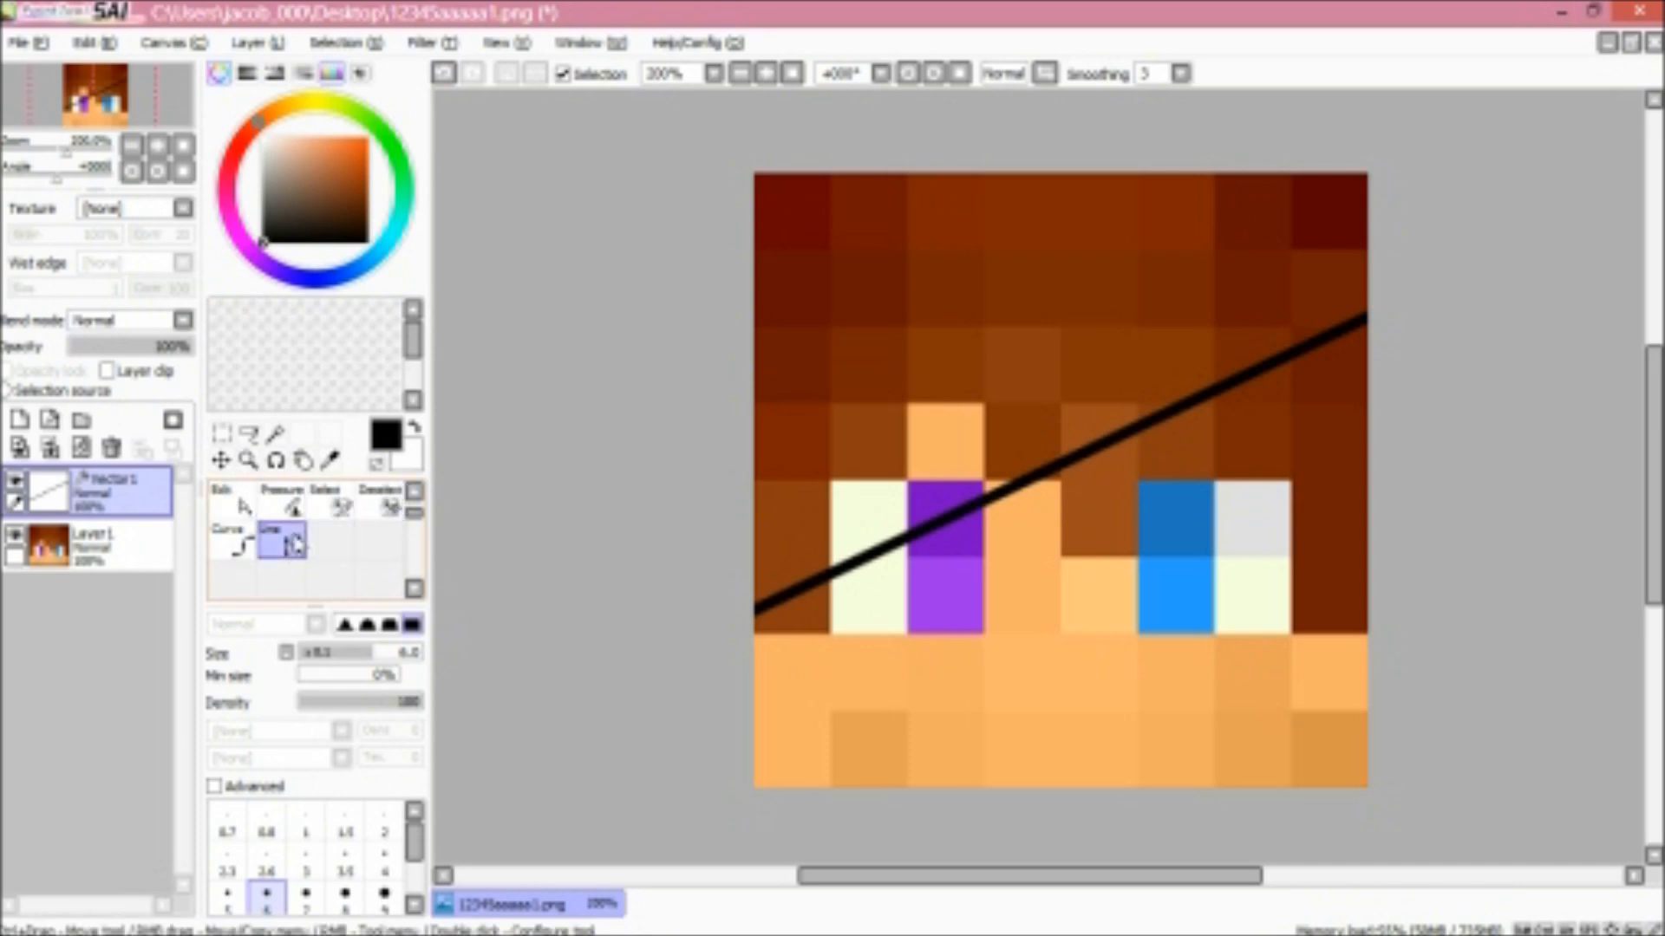
# Bend the diagonal black line into a wavy, jagged hair fringe across the whole face, with peaks and dips around both eyes
pyautogui.click(234, 503)
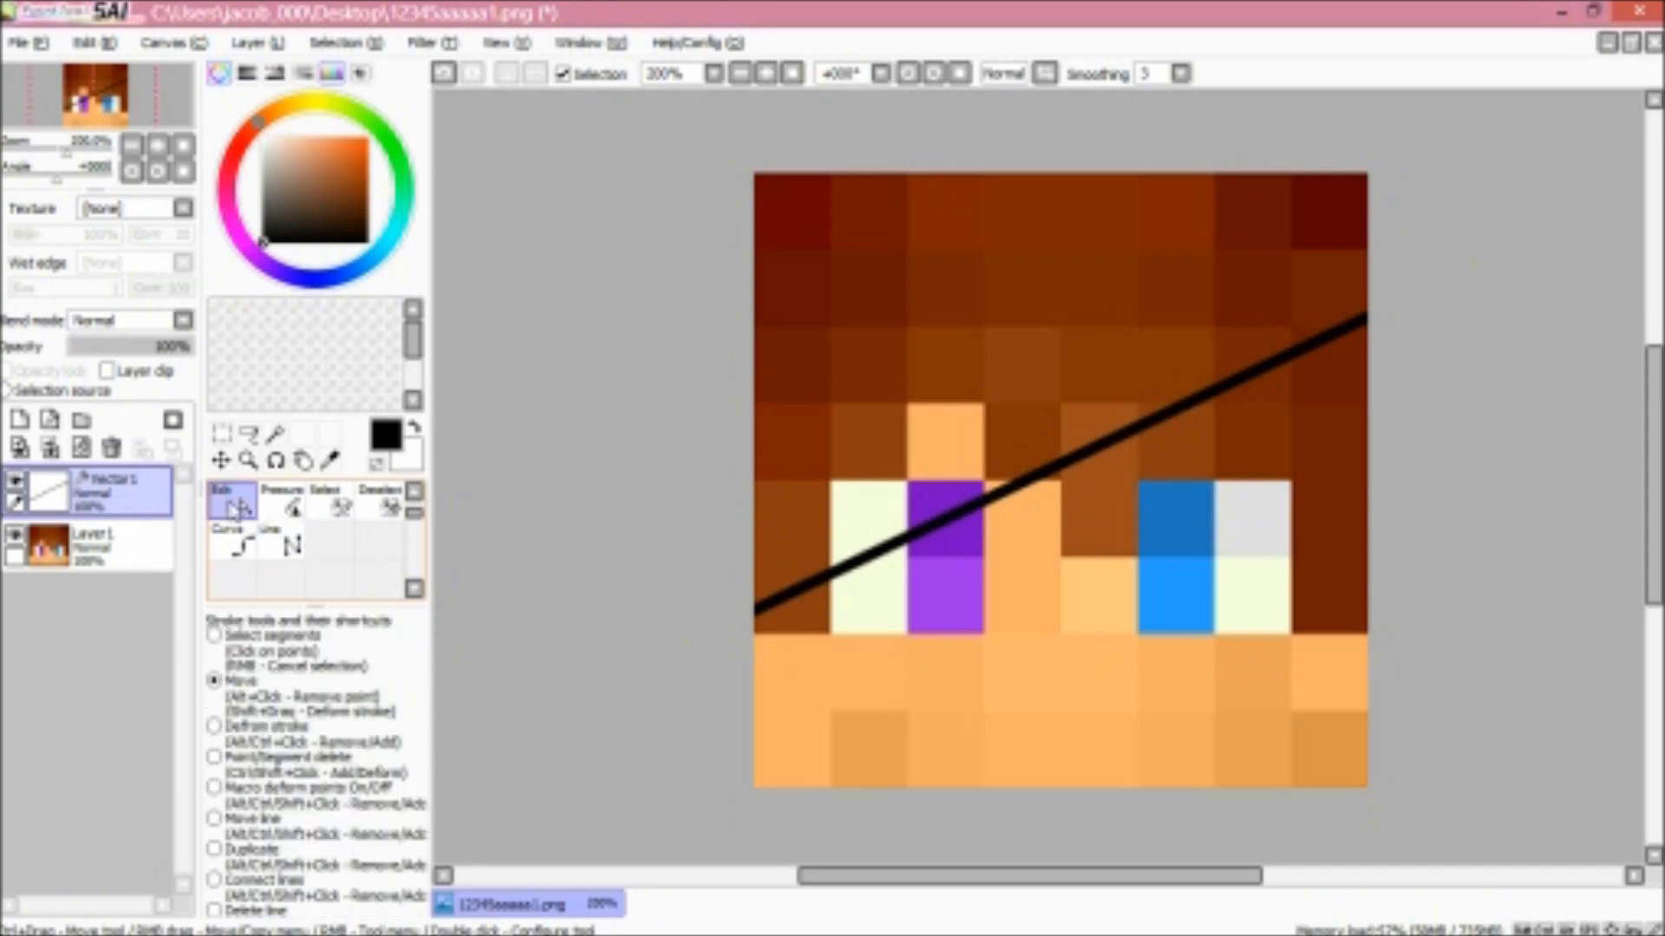
pyautogui.moveTo(847, 572); pyautogui.dragTo(1191, 365)
pyautogui.moveTo(1238, 345); pyautogui.dragTo(1331, 464)
pyautogui.moveTo(1486, 269); pyautogui.dragTo(1517, 469)
pyautogui.moveTo(791, 475); pyautogui.dragTo(827, 466)
pyautogui.moveTo(806, 582); pyautogui.dragTo(784, 518)
pyautogui.moveTo(1028, 430); pyautogui.dragTo(1068, 555)
pyautogui.moveTo(1105, 475); pyautogui.dragTo(1099, 434)
pyautogui.moveTo(1219, 386); pyautogui.dragTo(1288, 429)
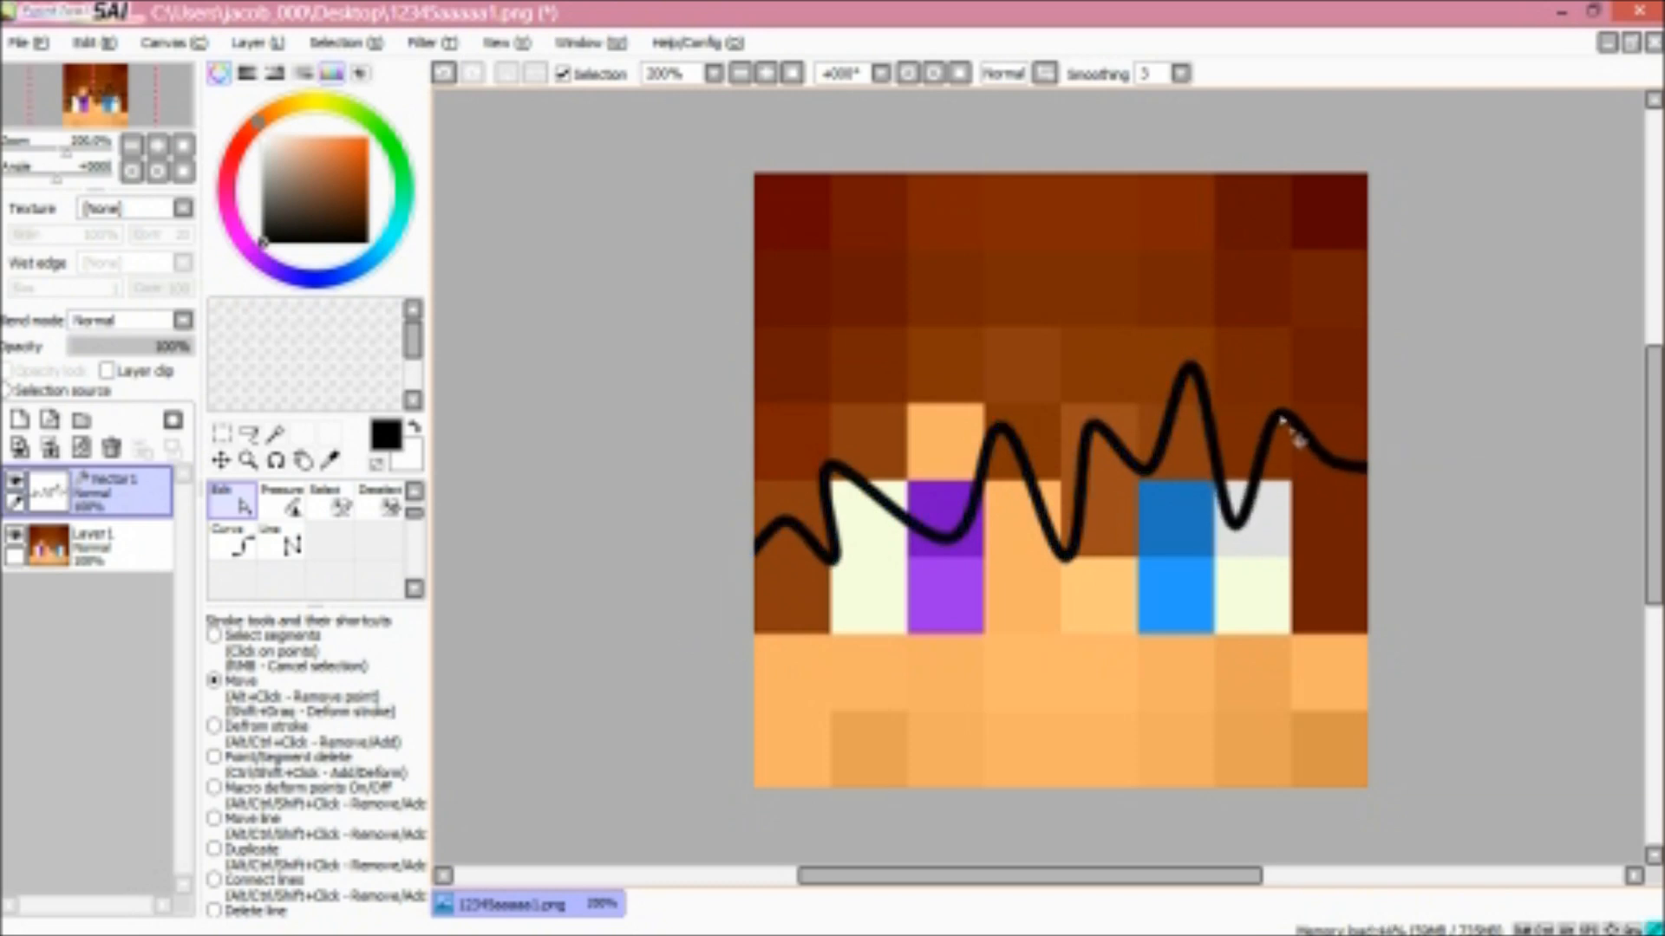
pyautogui.moveTo(875, 519); pyautogui.dragTo(910, 513)
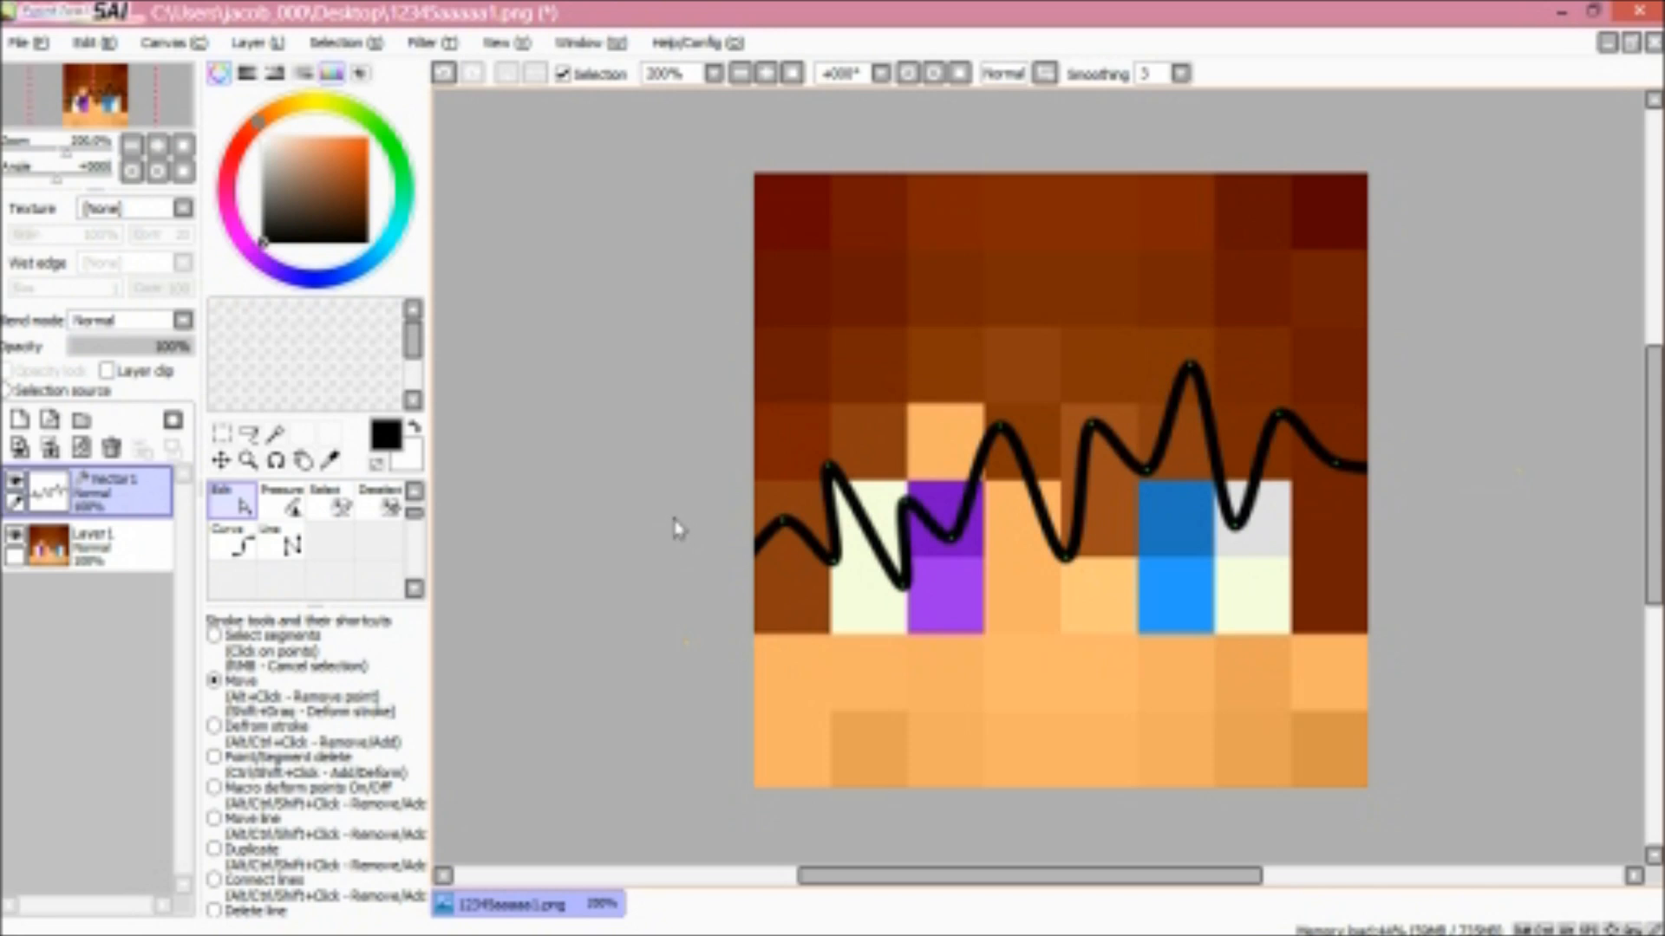
# Draw a size 6 line across the upper hair corner above the purple eye and bend it into a jagged strand
pyautogui.click(281, 541)
pyautogui.click(266, 898)
pyautogui.click(658, 402)
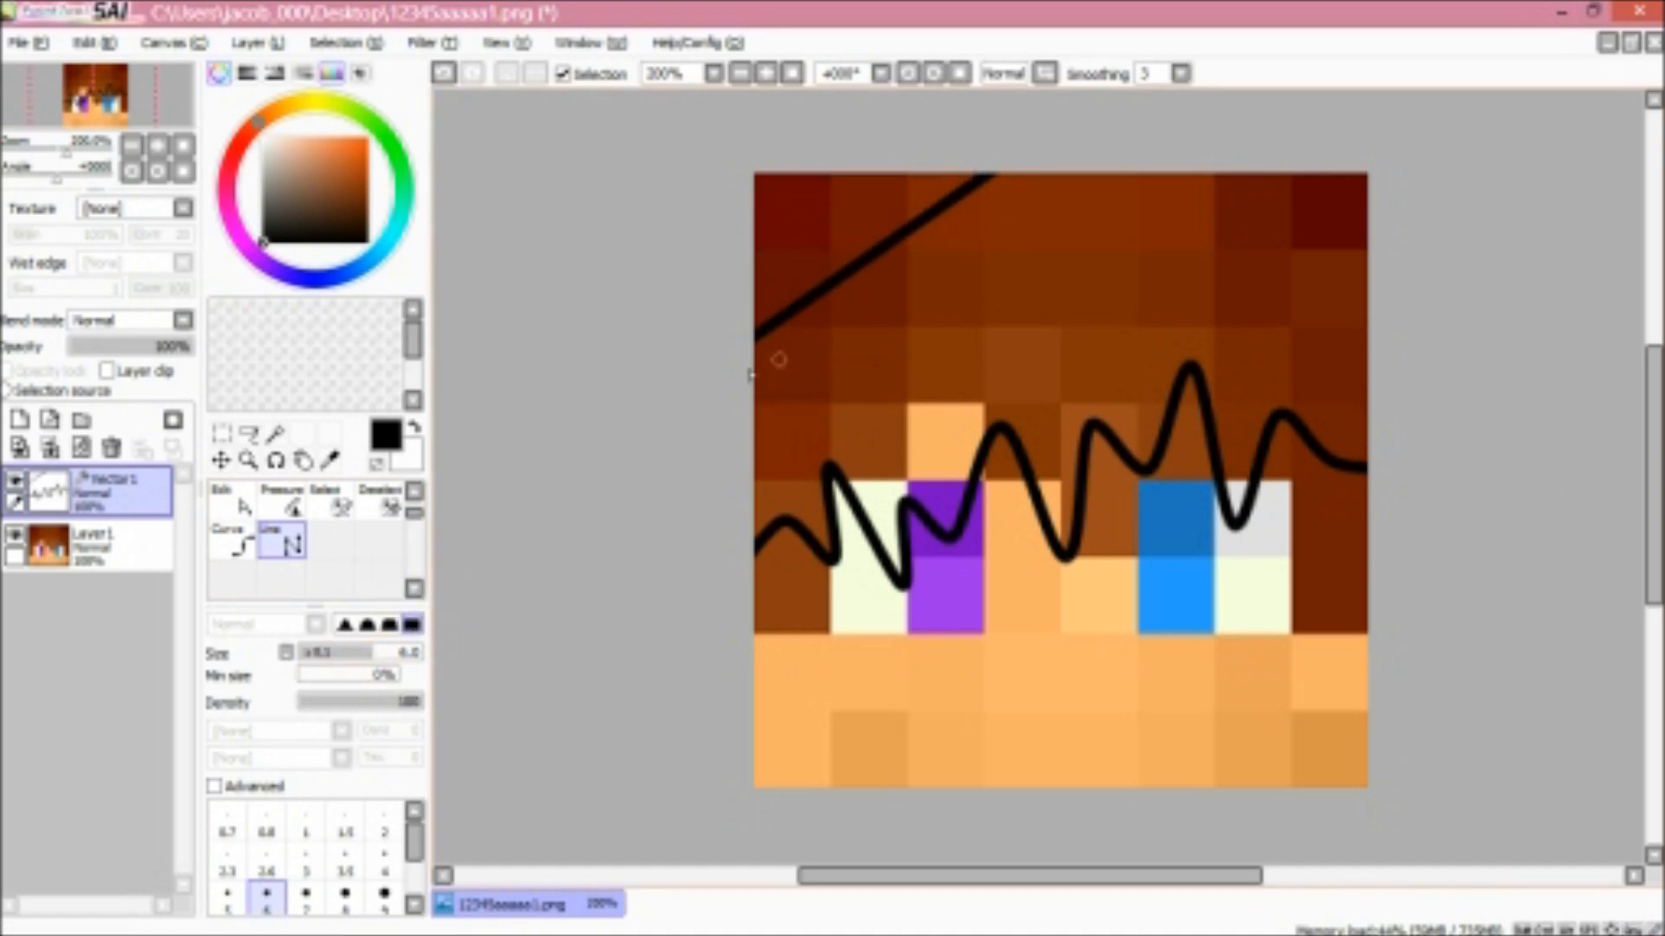
pyautogui.click(233, 503)
pyautogui.moveTo(782, 309)
pyautogui.mouseDown()
pyautogui.moveTo(773, 264)
pyautogui.moveTo(880, 328)
pyautogui.moveTo(846, 166)
pyautogui.moveTo(938, 262)
pyautogui.moveTo(831, 218)
pyautogui.mouseUp()
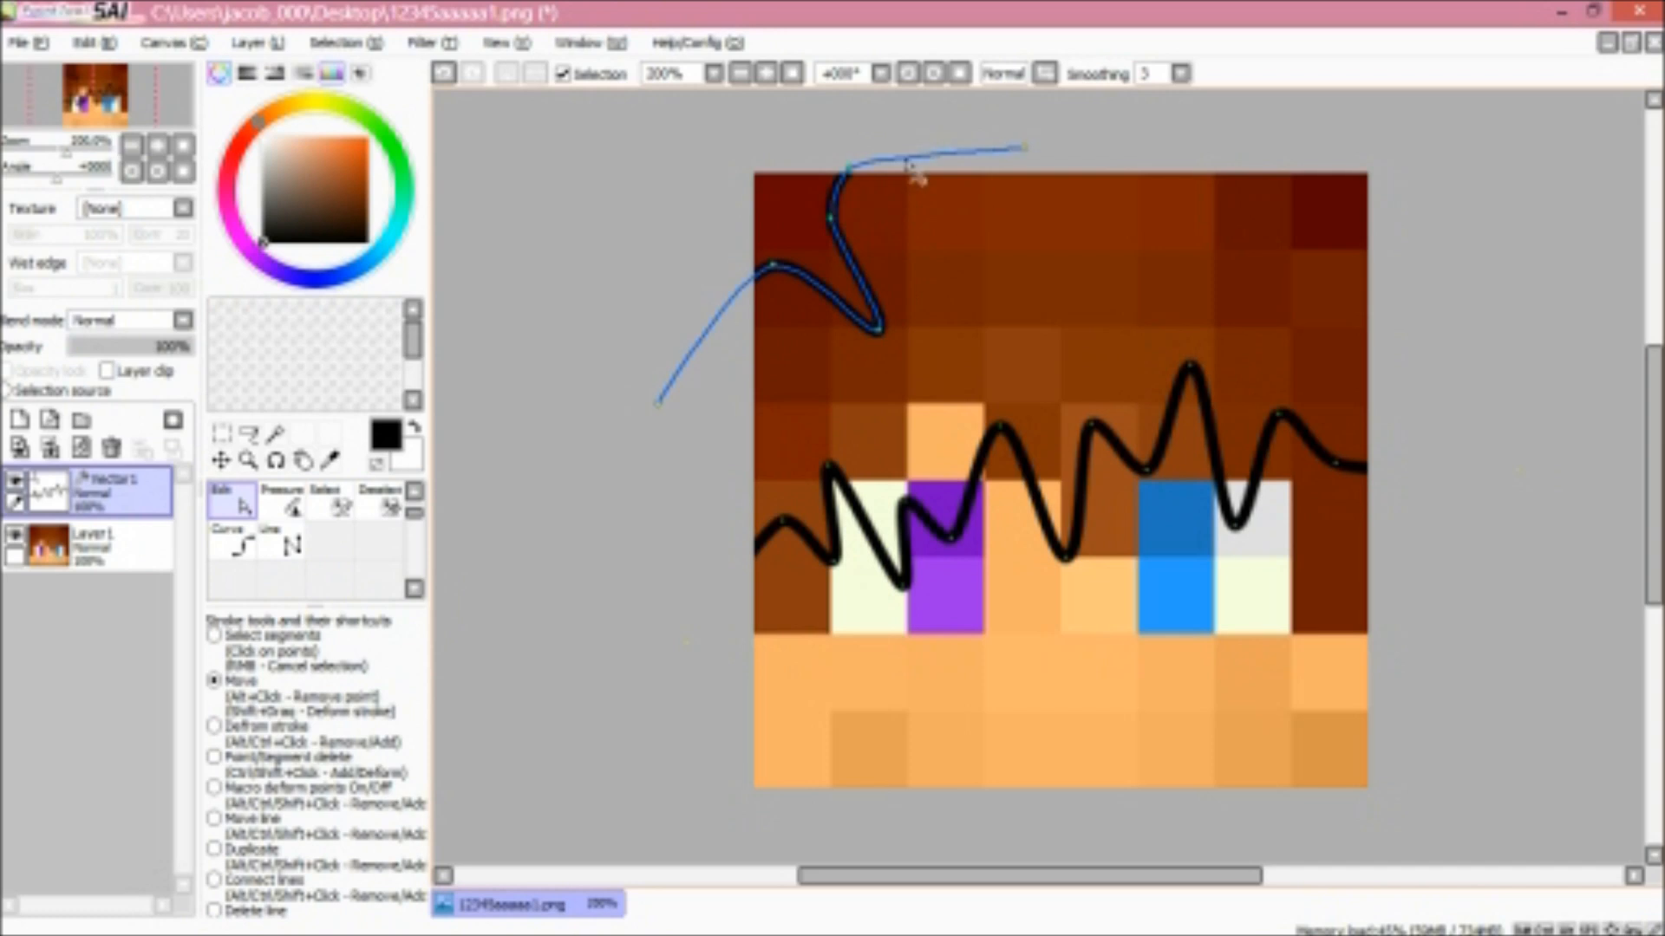
pyautogui.moveTo(1048, 164)
pyautogui.mouseDown()
pyautogui.moveTo(1096, 288)
pyautogui.moveTo(1094, 137)
pyautogui.mouseUp()
pyautogui.moveTo(847, 195)
pyautogui.mouseDown()
pyautogui.moveTo(902, 268)
pyautogui.moveTo(955, 247)
pyautogui.mouseUp()
pyautogui.moveTo(811, 295); pyautogui.dragTo(796, 351)
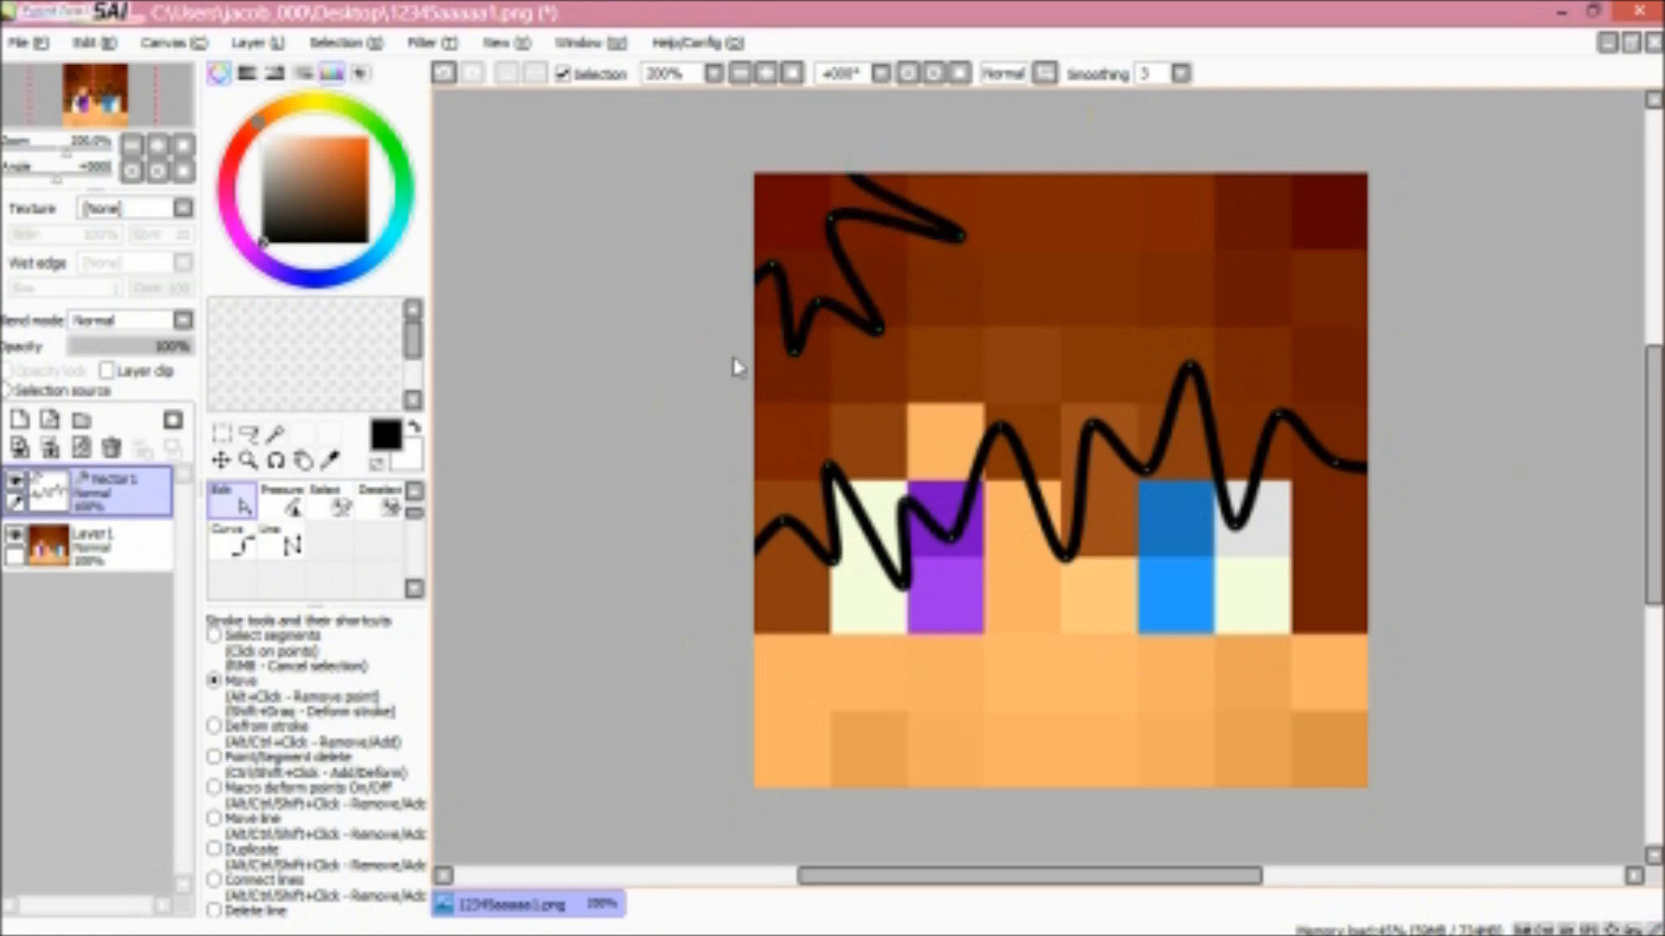
# Draw a short diagonal line in the hair above the blue eye, extend both ends and bend it into a wavy strand
pyautogui.click(292, 544)
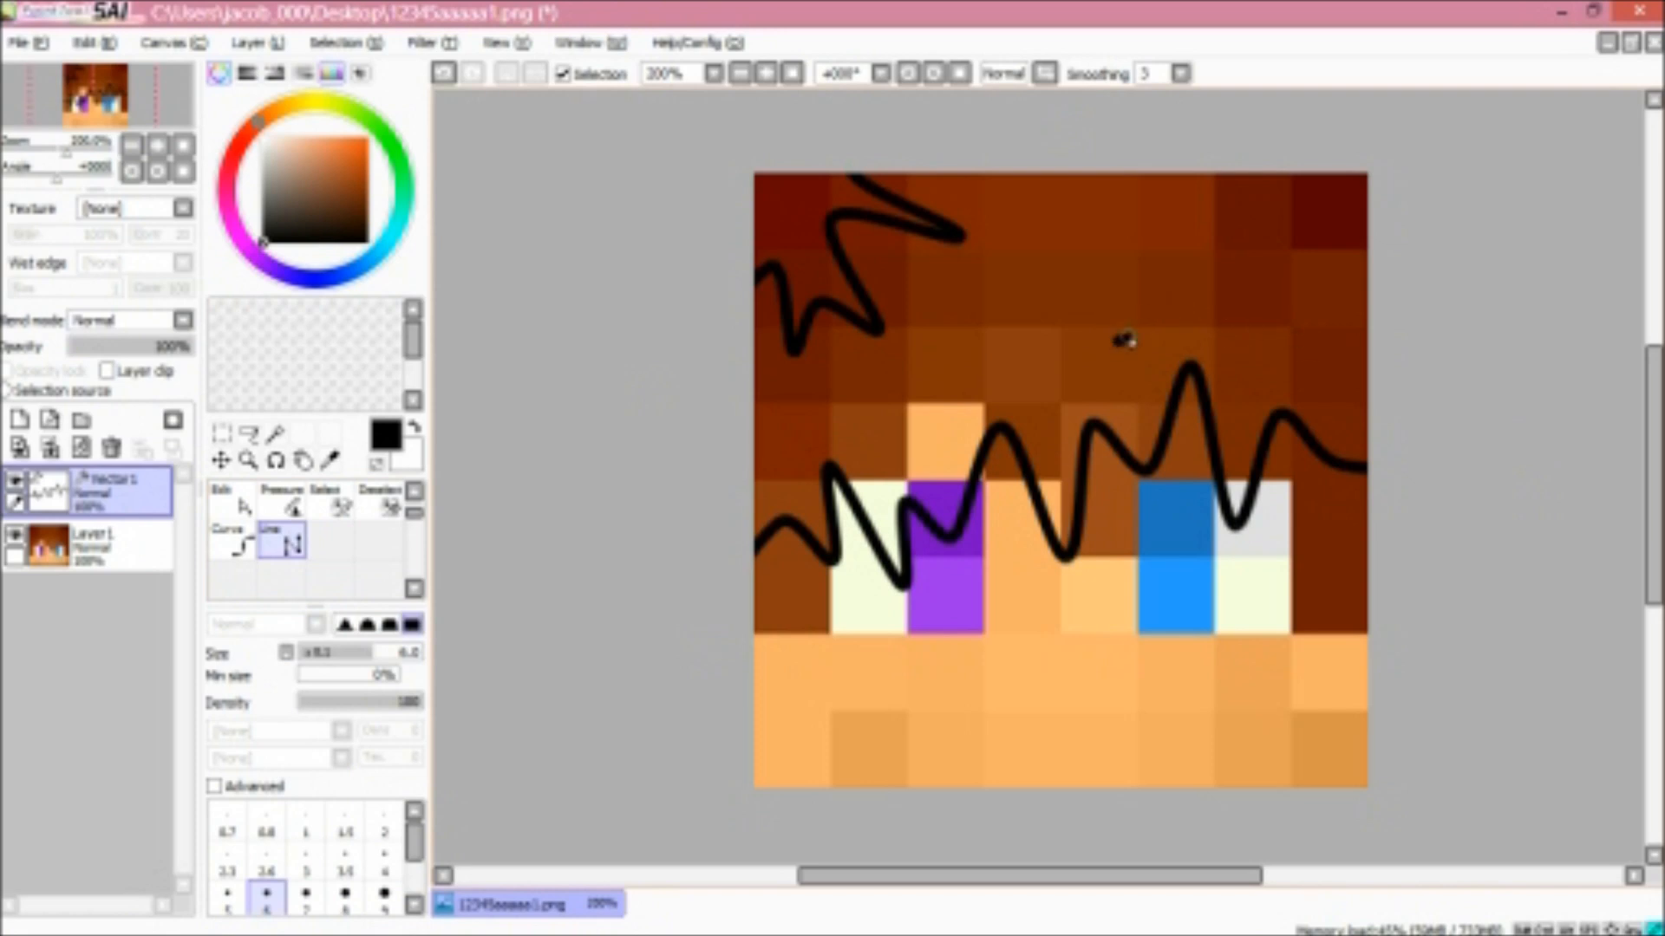
pyautogui.click(1286, 217)
pyautogui.press('Return')
pyautogui.click(243, 506)
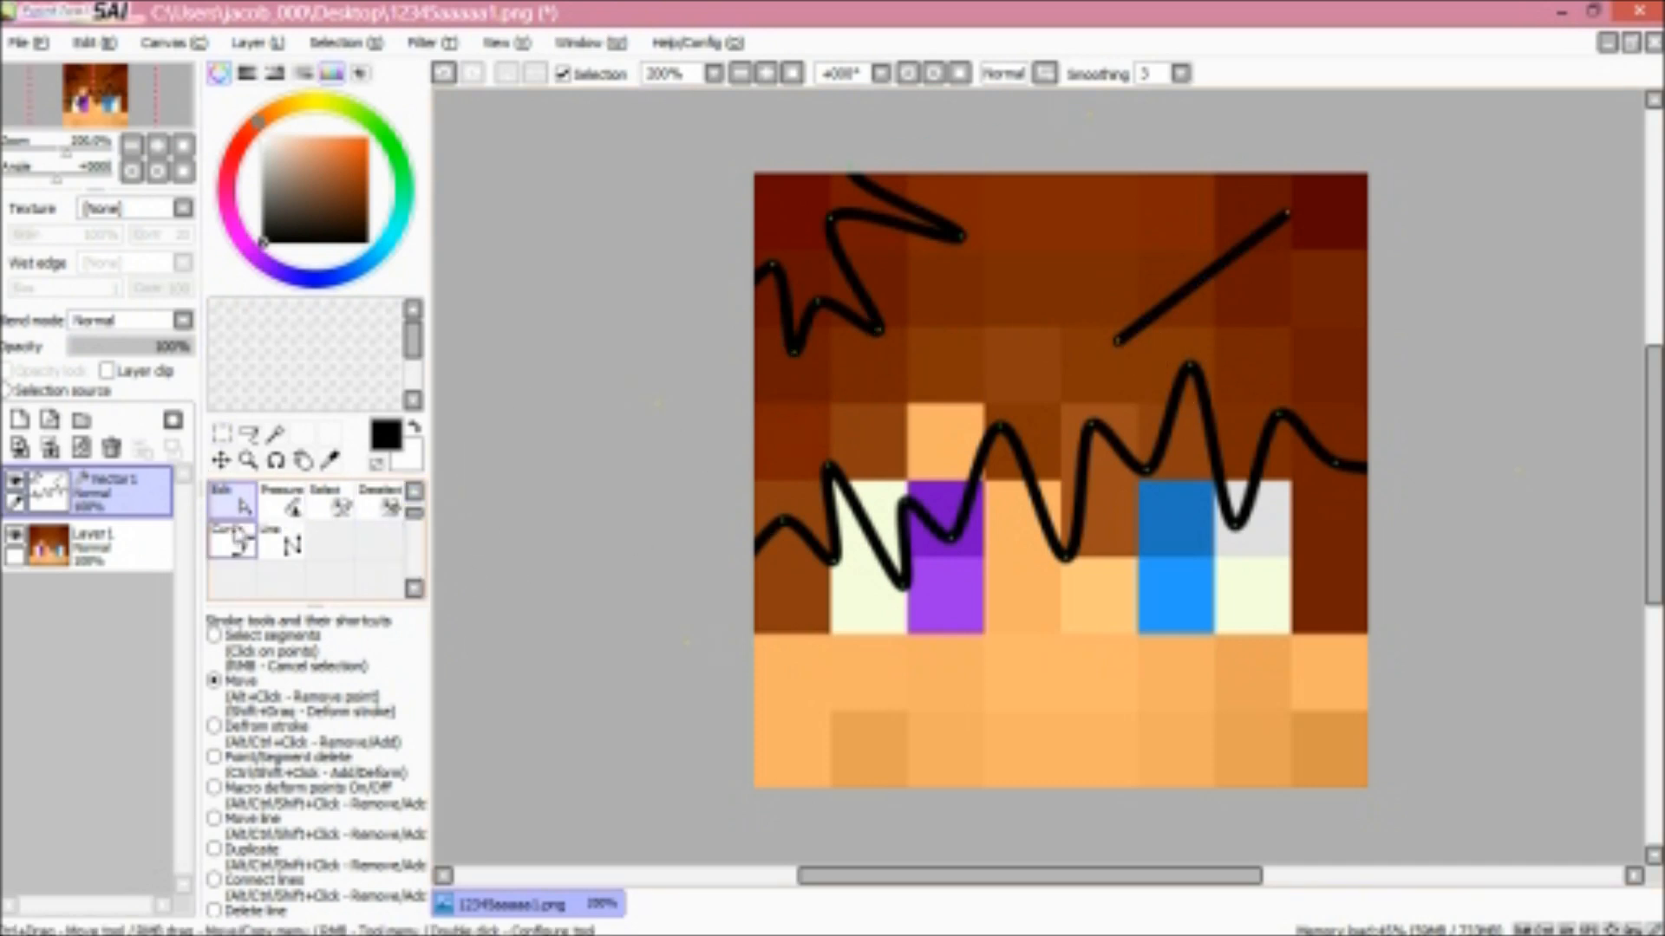
pyautogui.moveTo(1183, 305)
pyautogui.mouseDown()
pyautogui.moveTo(1156, 256)
pyautogui.moveTo(1211, 294)
pyautogui.moveTo(1237, 252)
pyautogui.moveTo(1218, 226)
pyautogui.mouseUp()
pyautogui.moveTo(1138, 266); pyautogui.dragTo(1181, 268)
pyautogui.moveTo(1285, 215); pyautogui.dragTo(1313, 202)
pyautogui.moveTo(1120, 342); pyautogui.dragTo(1058, 344)
pyautogui.moveTo(1086, 304)
pyautogui.mouseDown()
pyautogui.moveTo(1135, 319)
pyautogui.moveTo(1089, 262)
pyautogui.moveTo(1161, 285)
pyautogui.mouseUp()
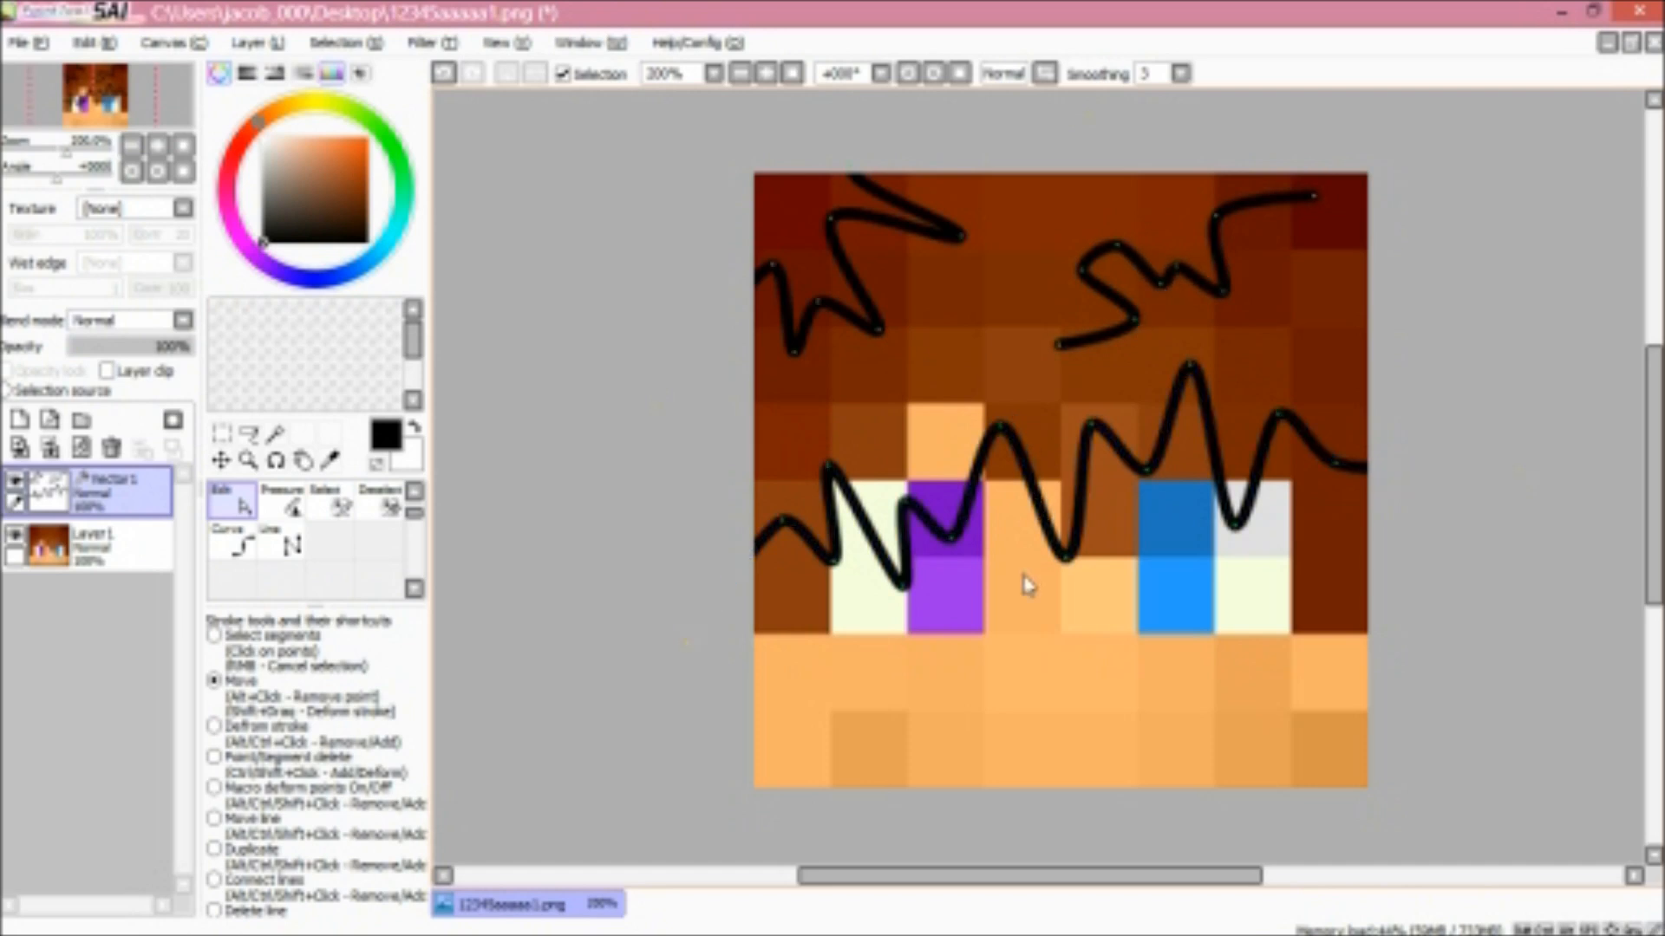
# Outline the purple eye's sides and bottom with straight lines, separating its two purple shades and the white from the iris
pyautogui.click(289, 544)
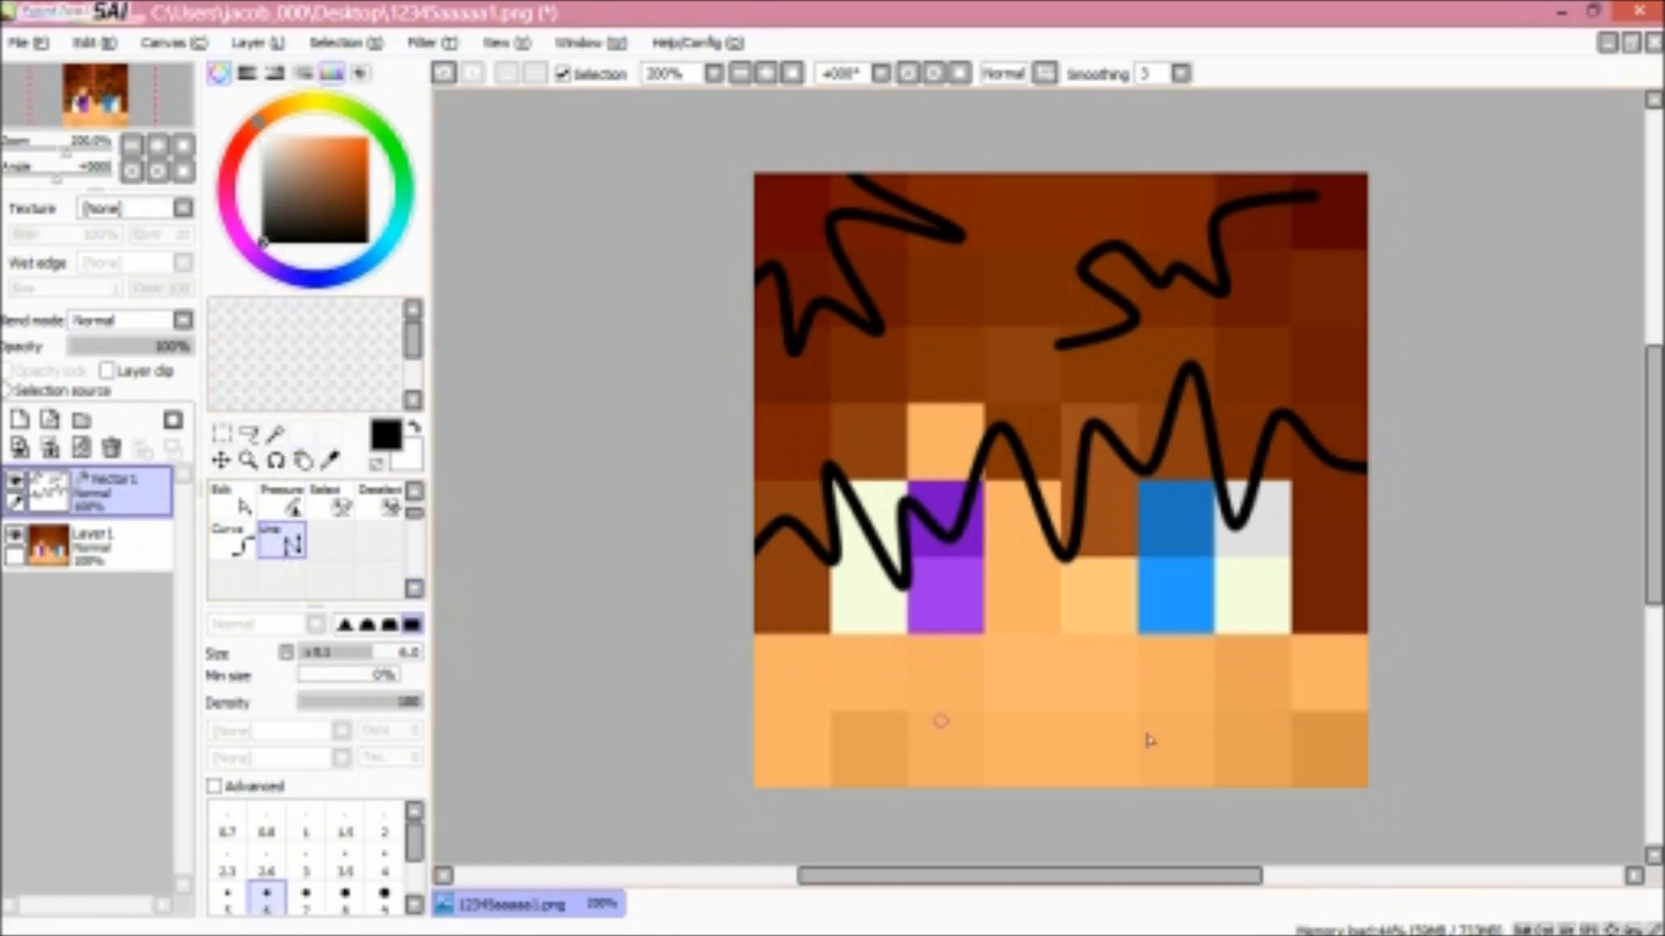
pyautogui.scroll(1, 864, 631)
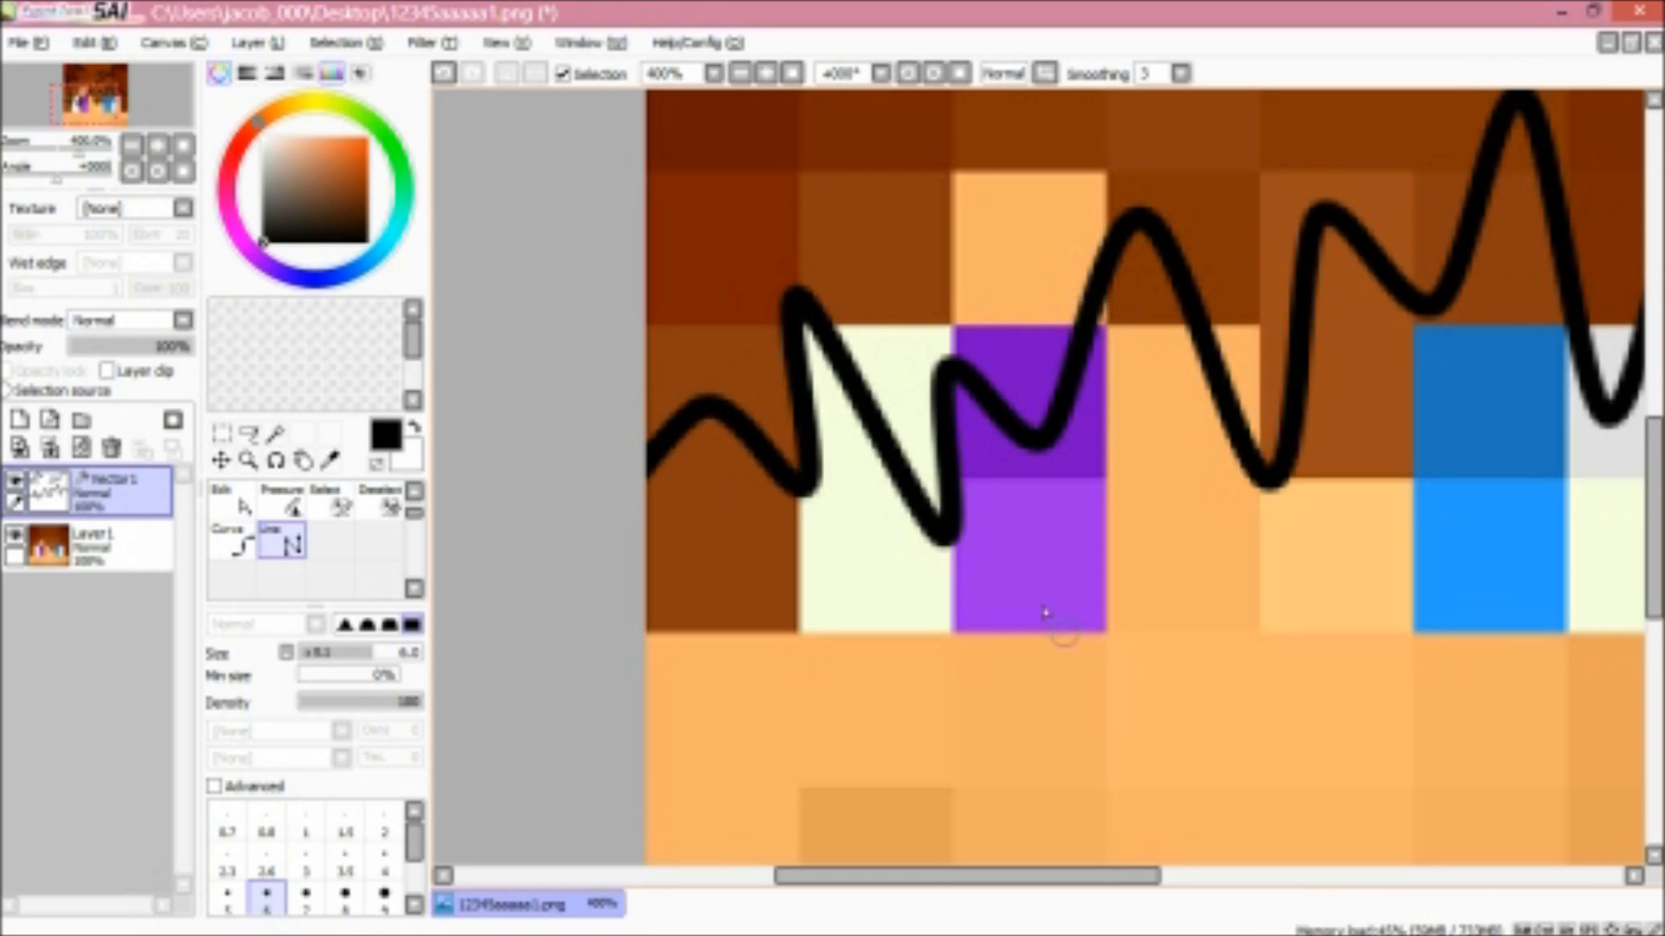
pyautogui.click(796, 495)
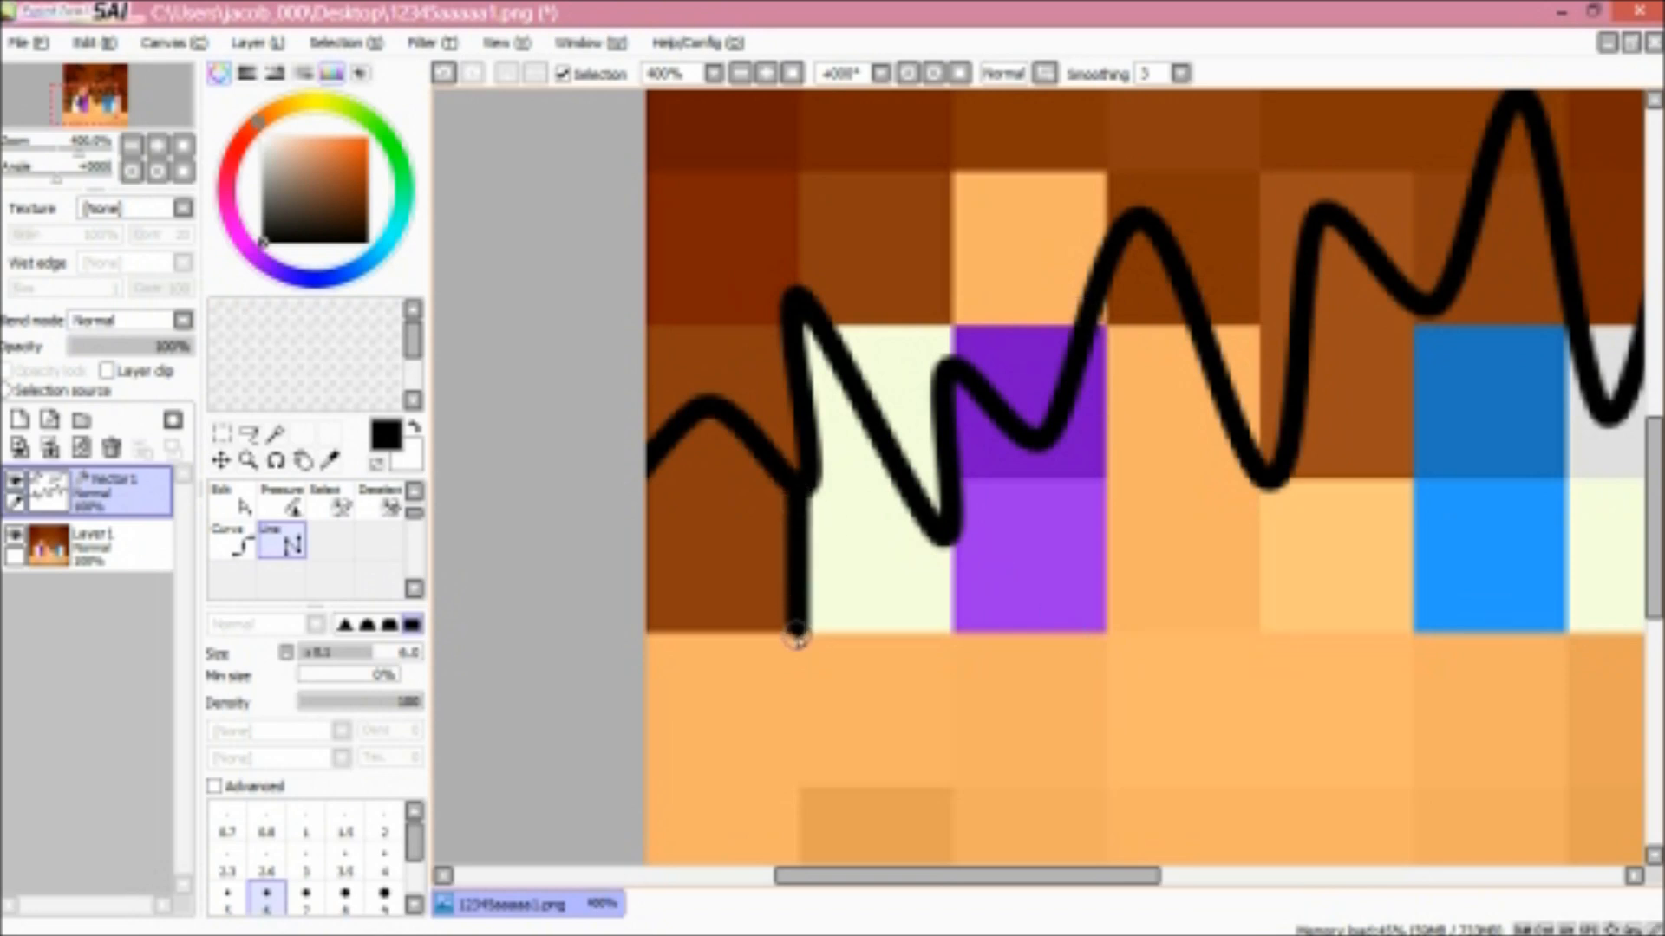
pyautogui.click(796, 638)
pyautogui.click(1110, 638)
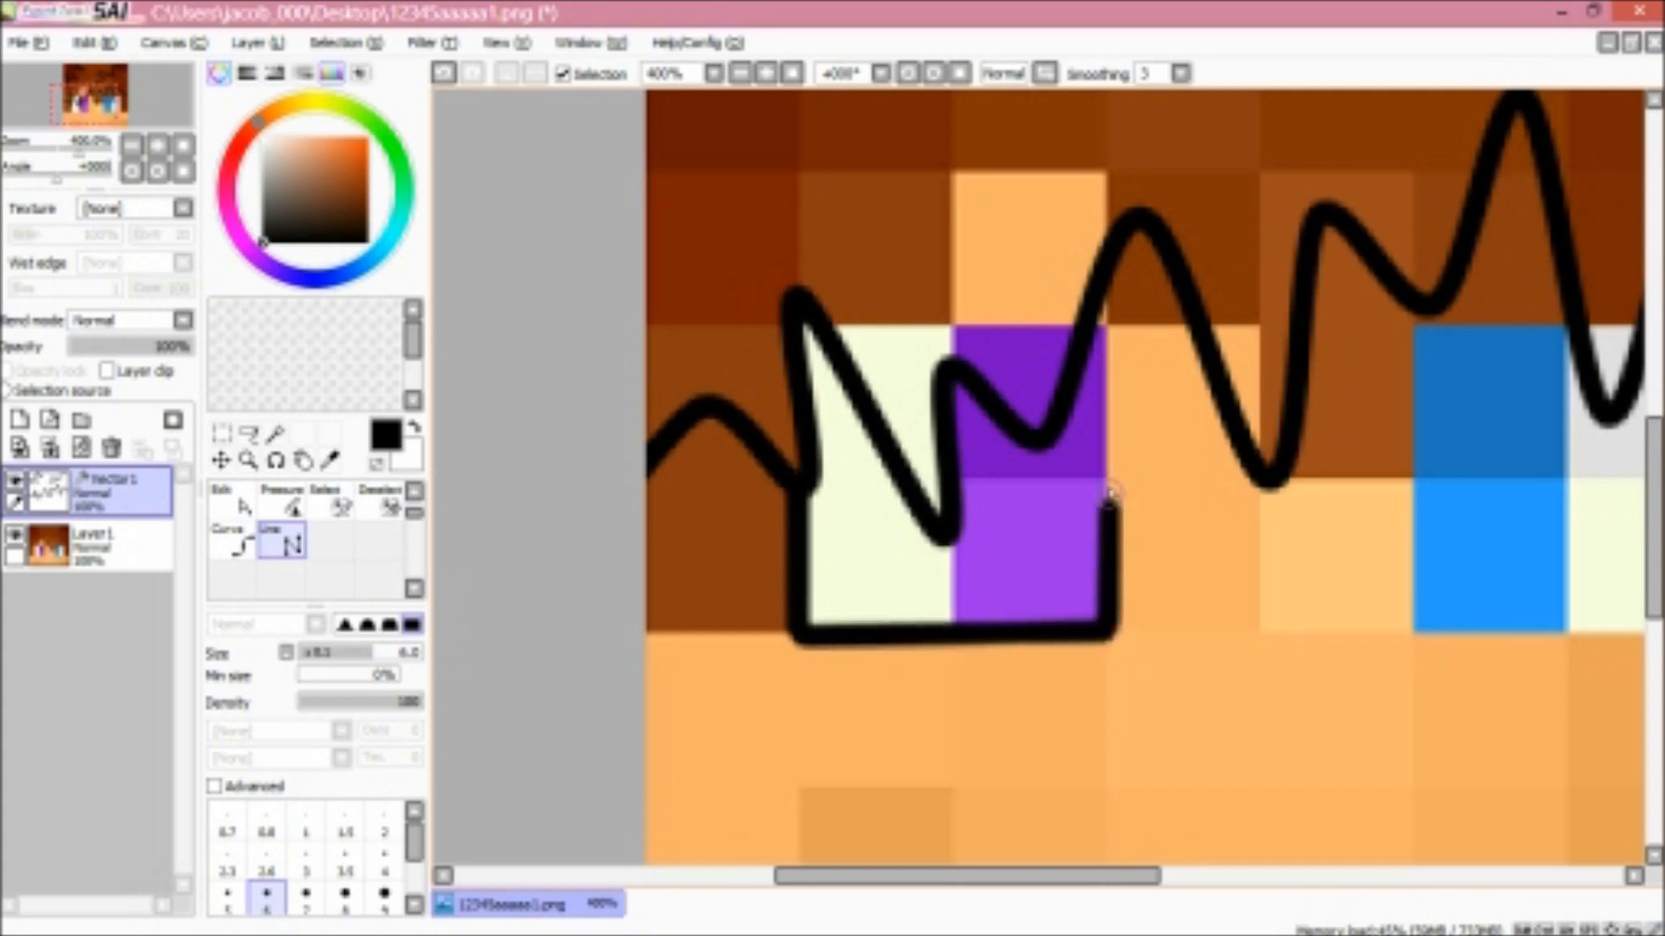
pyautogui.click(1099, 324)
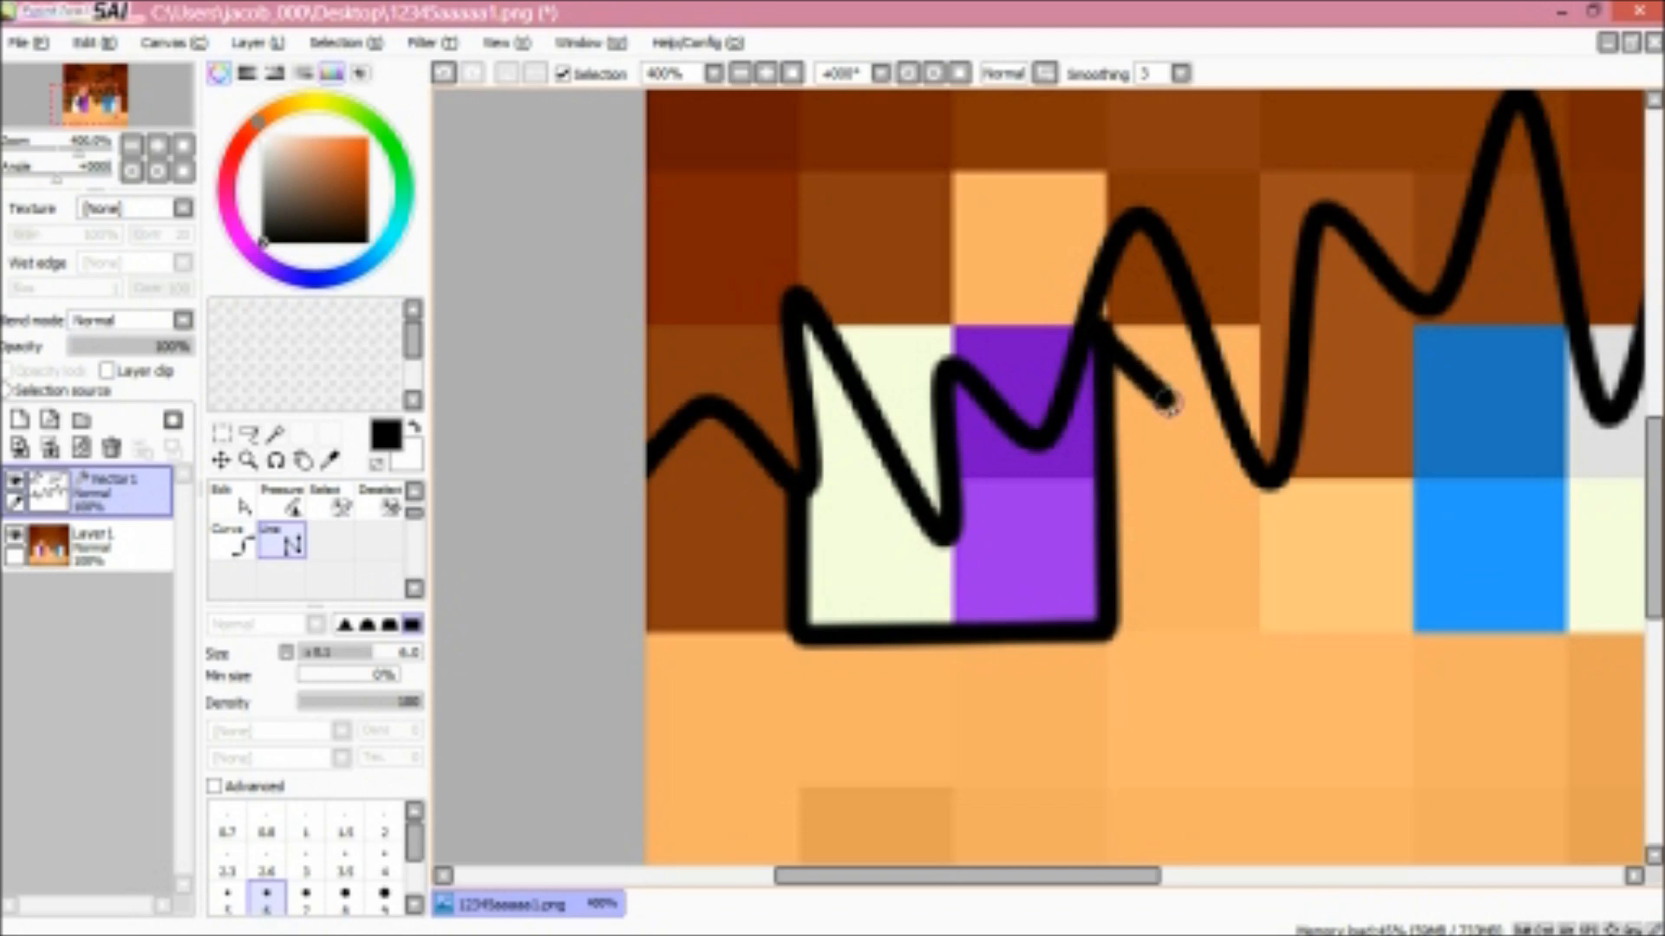
pyautogui.click(1099, 482)
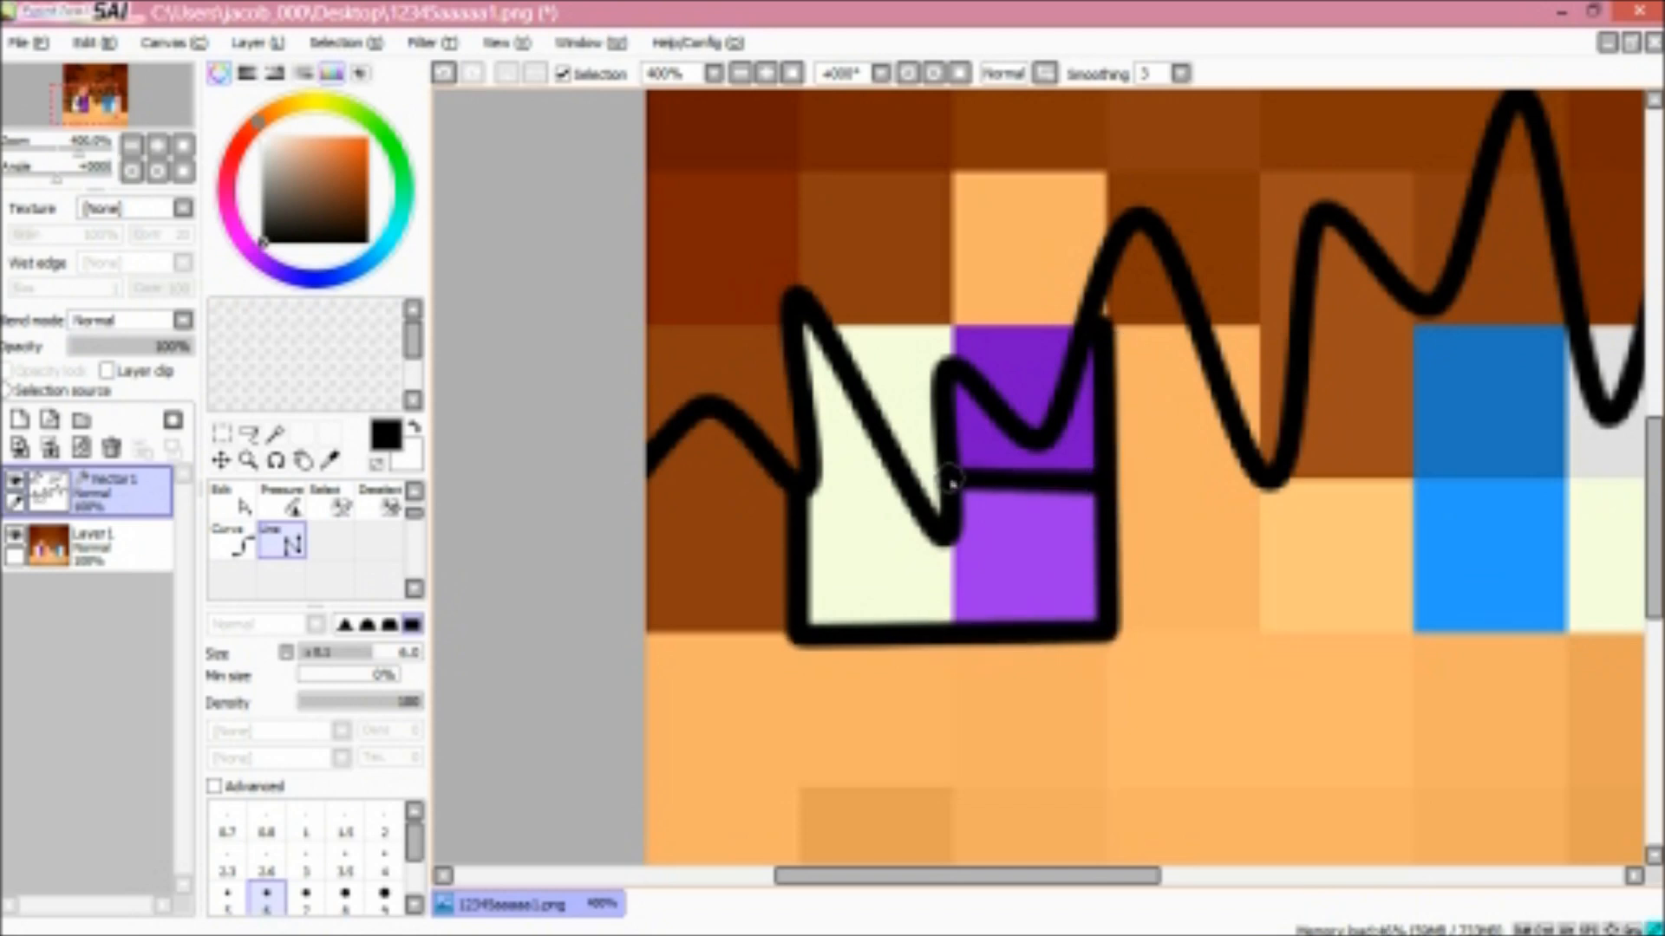
pyautogui.click(952, 484)
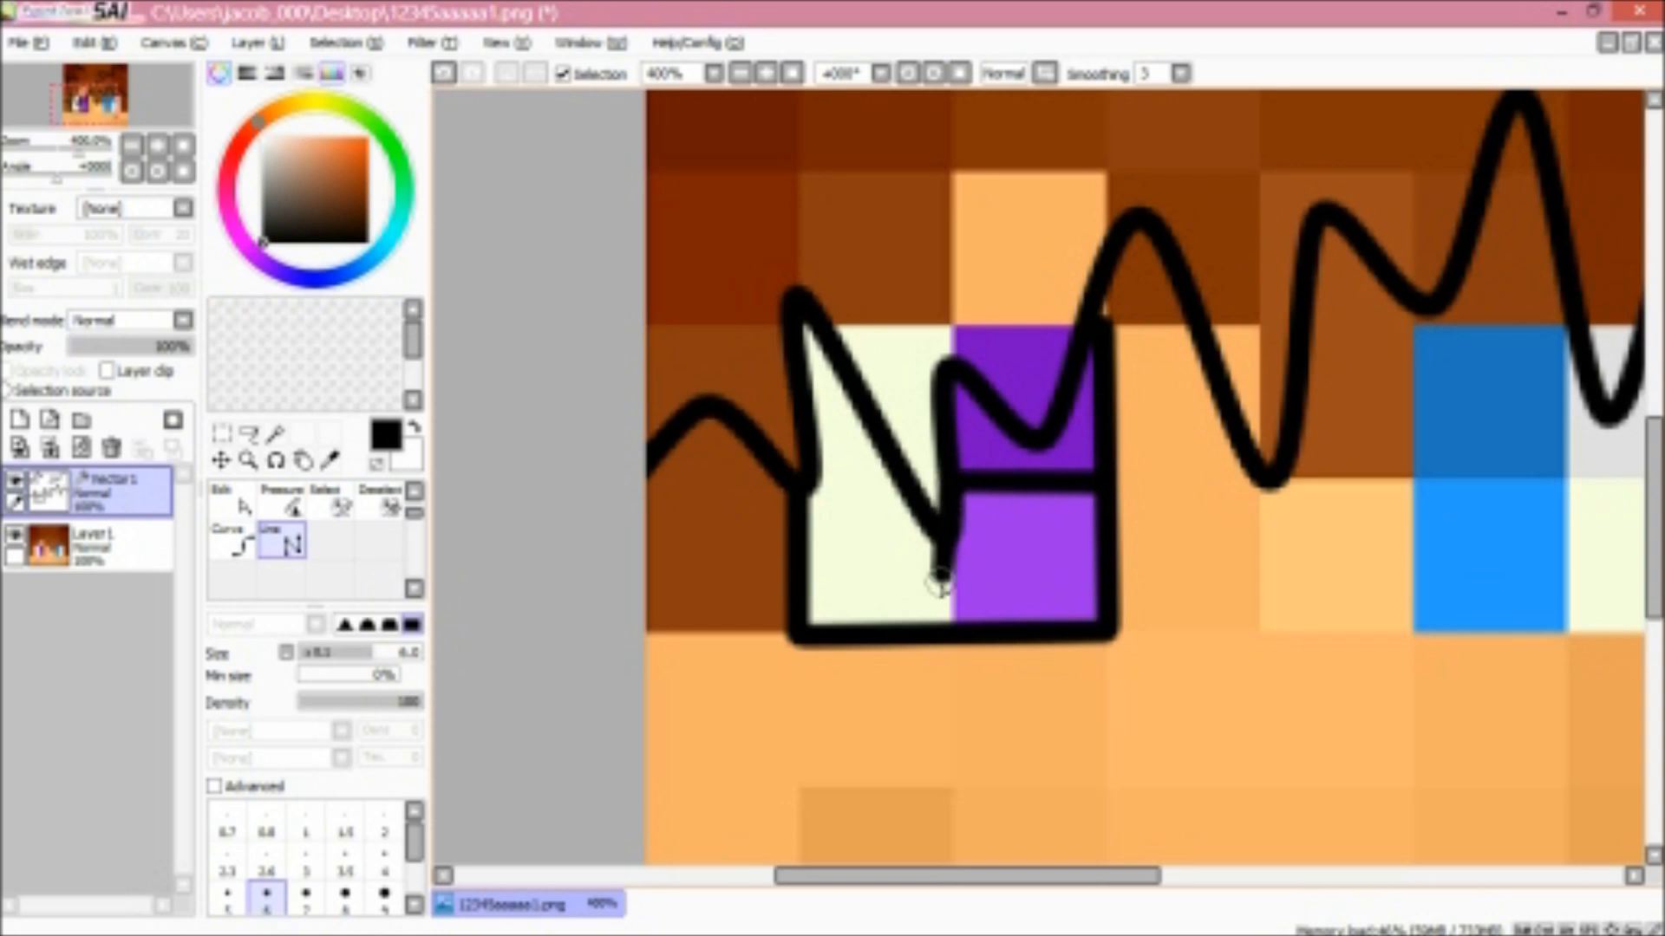
pyautogui.click(951, 626)
pyautogui.press('Return')
pyautogui.scroll(-1, 1444, 536)
pyautogui.scroll(1, 1441, 537)
pyautogui.scroll(-1, 1573, 567)
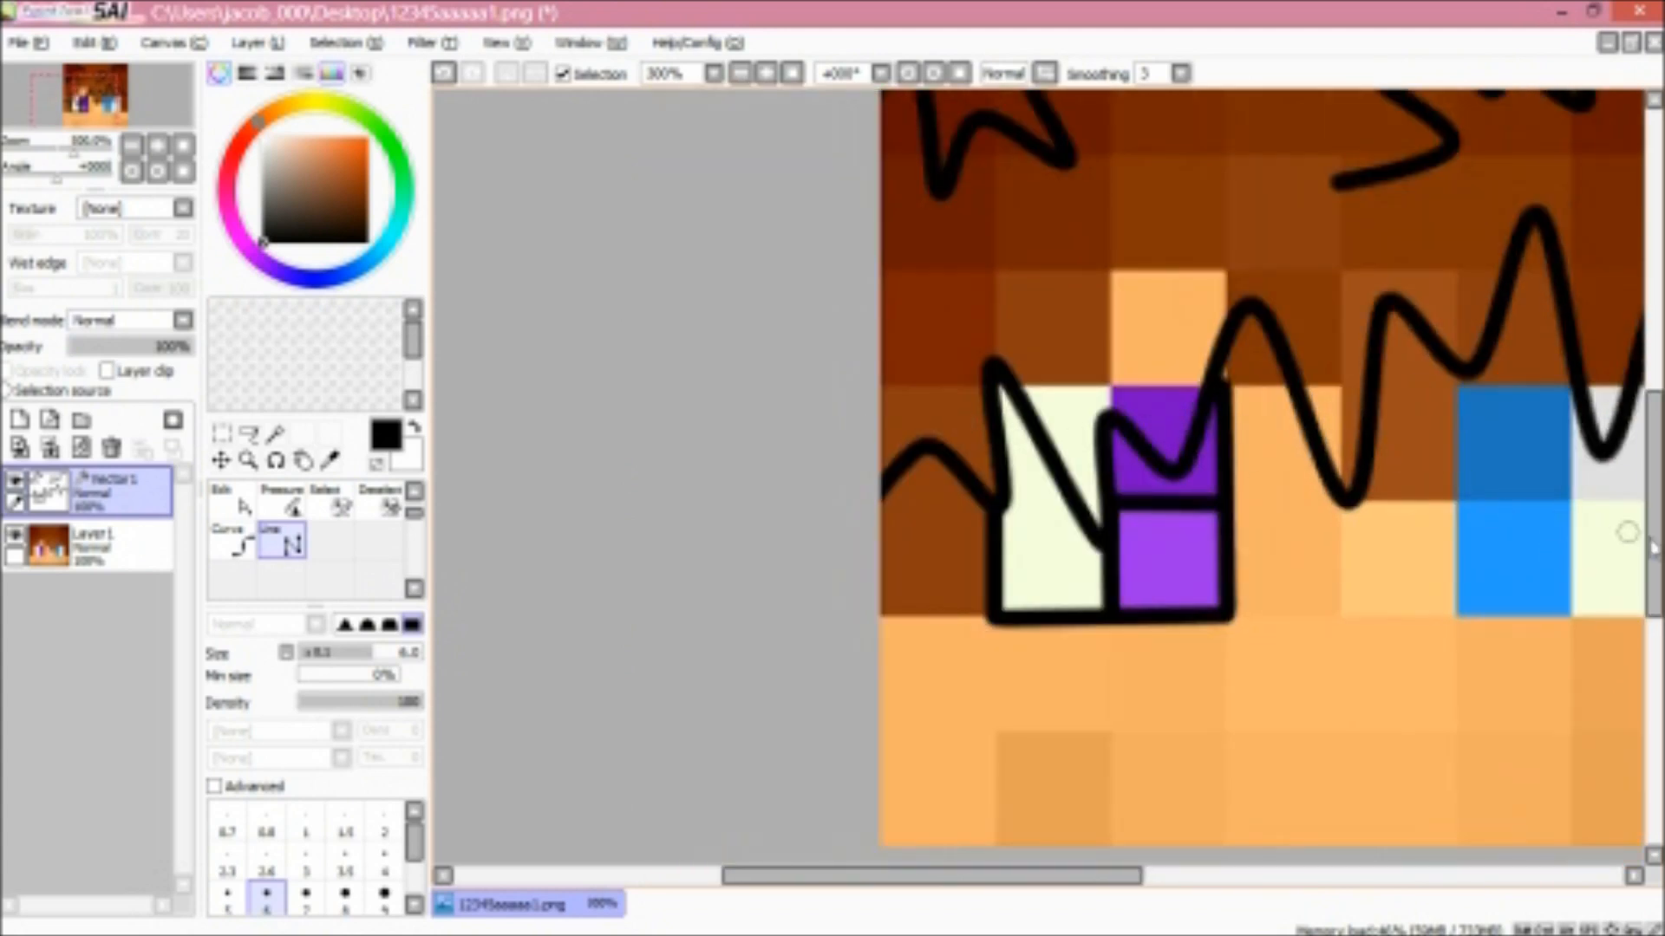
pyautogui.moveTo(819, 876); pyautogui.dragTo(934, 876)
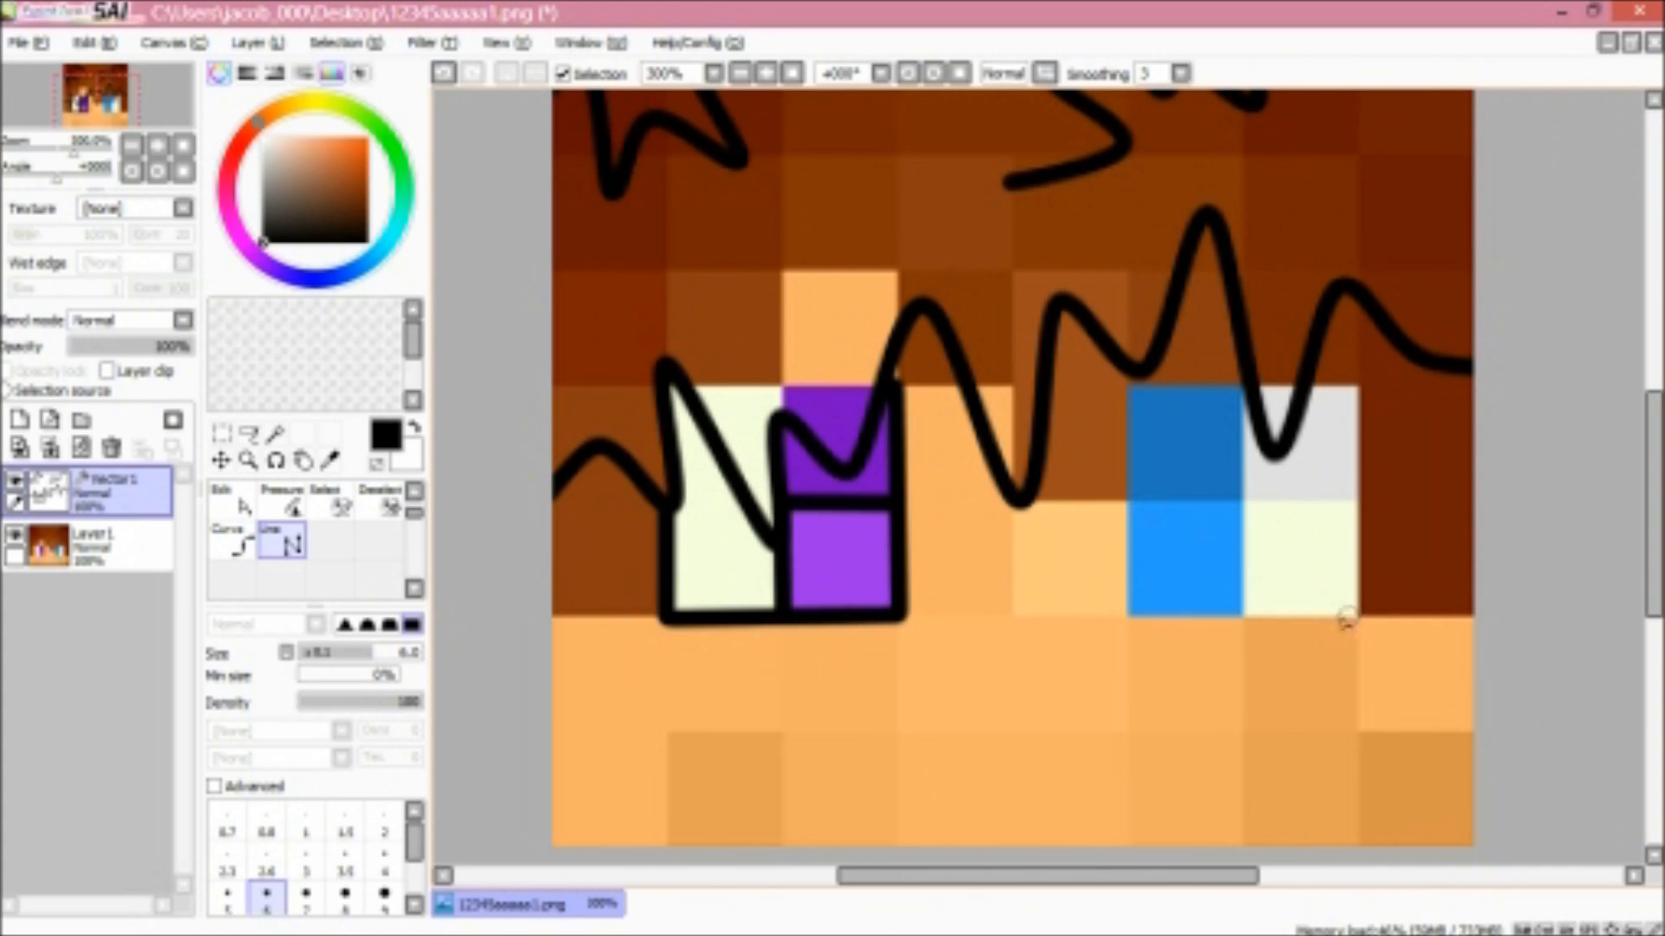
pyautogui.moveTo(1324, 618)
pyautogui.mouseDown()
pyautogui.moveTo(1141, 619)
pyautogui.moveTo(1181, 621)
pyautogui.moveTo(1125, 579)
pyautogui.mouseUp()
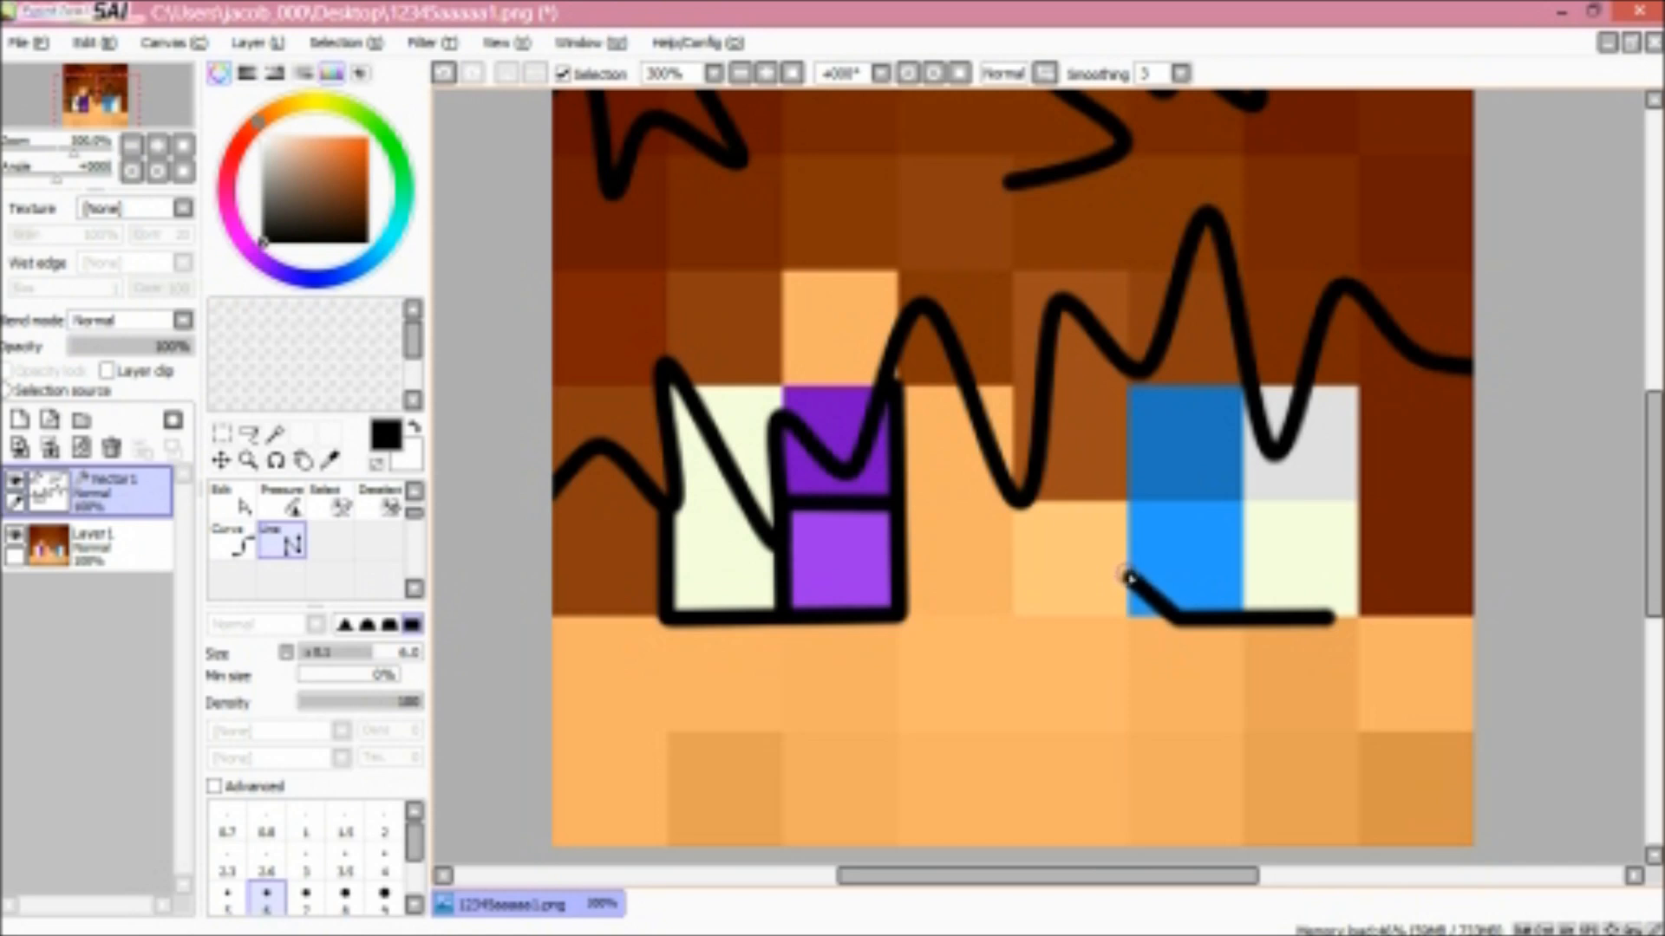
pyautogui.click(83, 45)
pyautogui.click(103, 70)
pyautogui.click(91, 43)
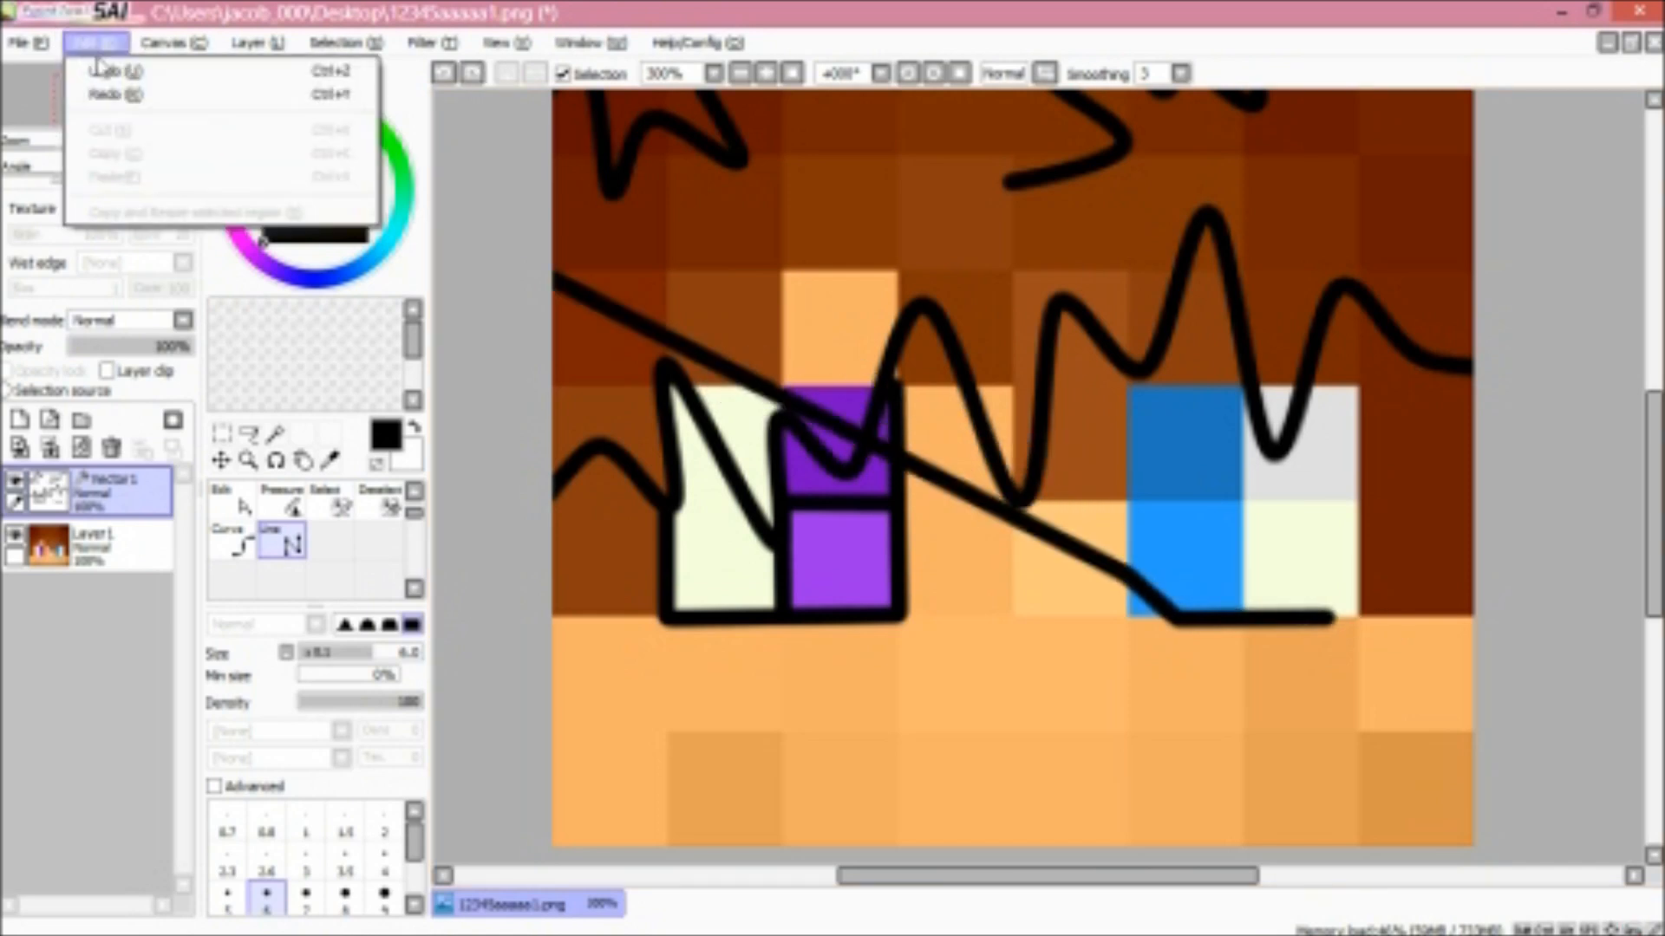
pyautogui.click(101, 71)
pyautogui.click(92, 43)
pyautogui.click(100, 70)
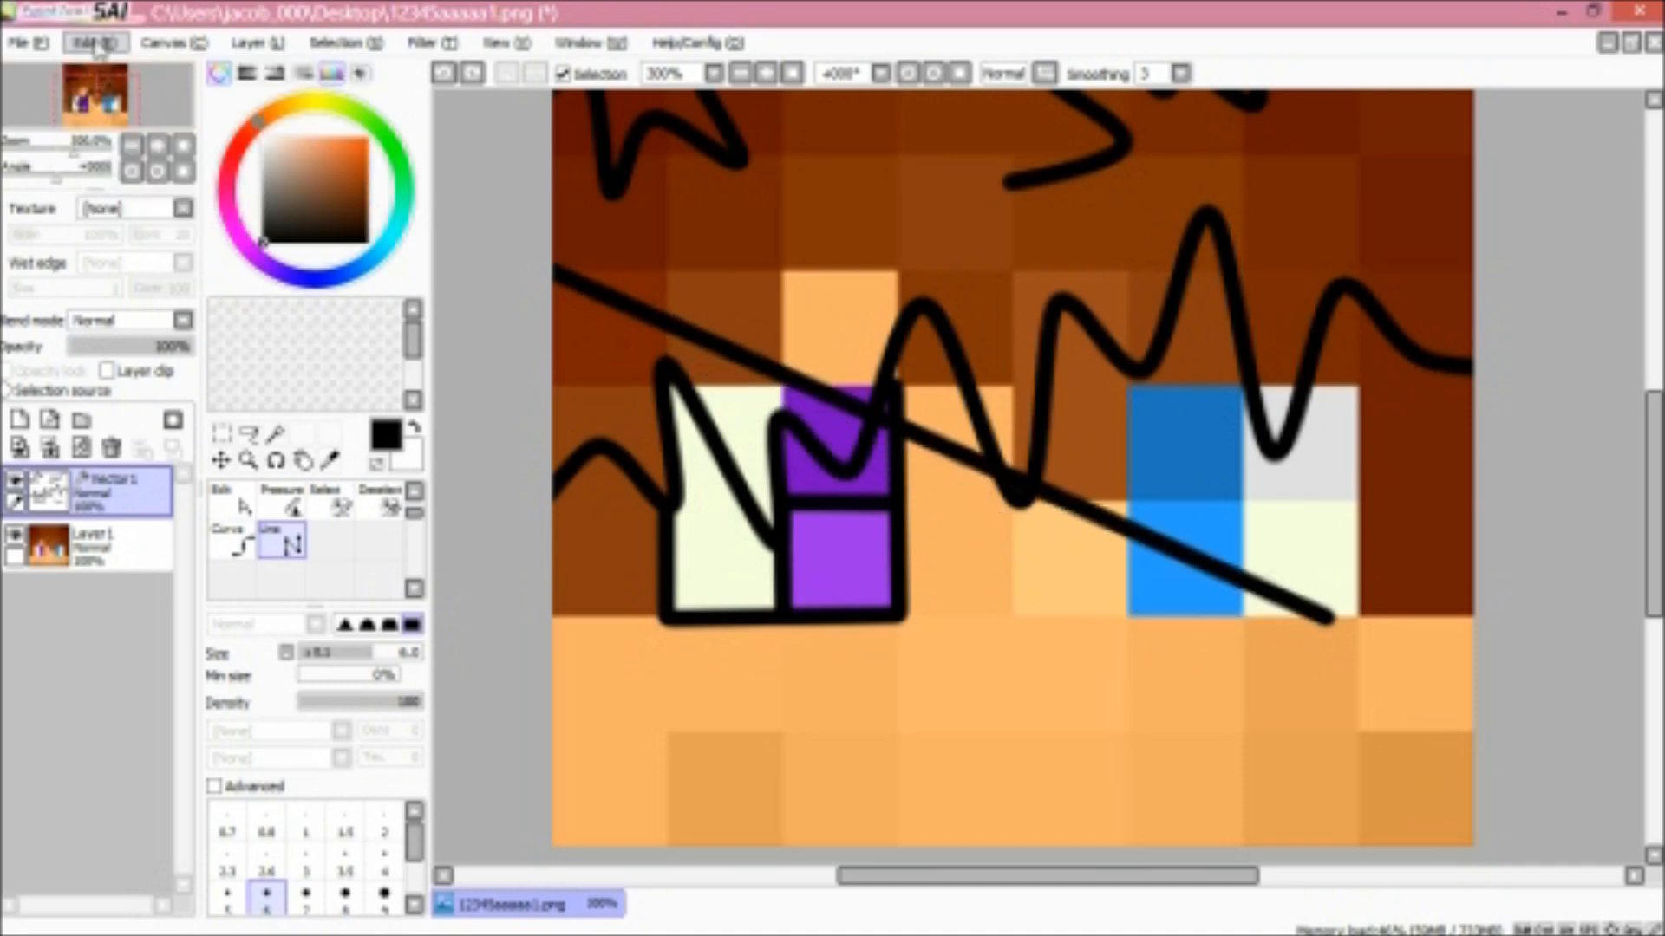
pyautogui.click(95, 43)
pyautogui.click(103, 70)
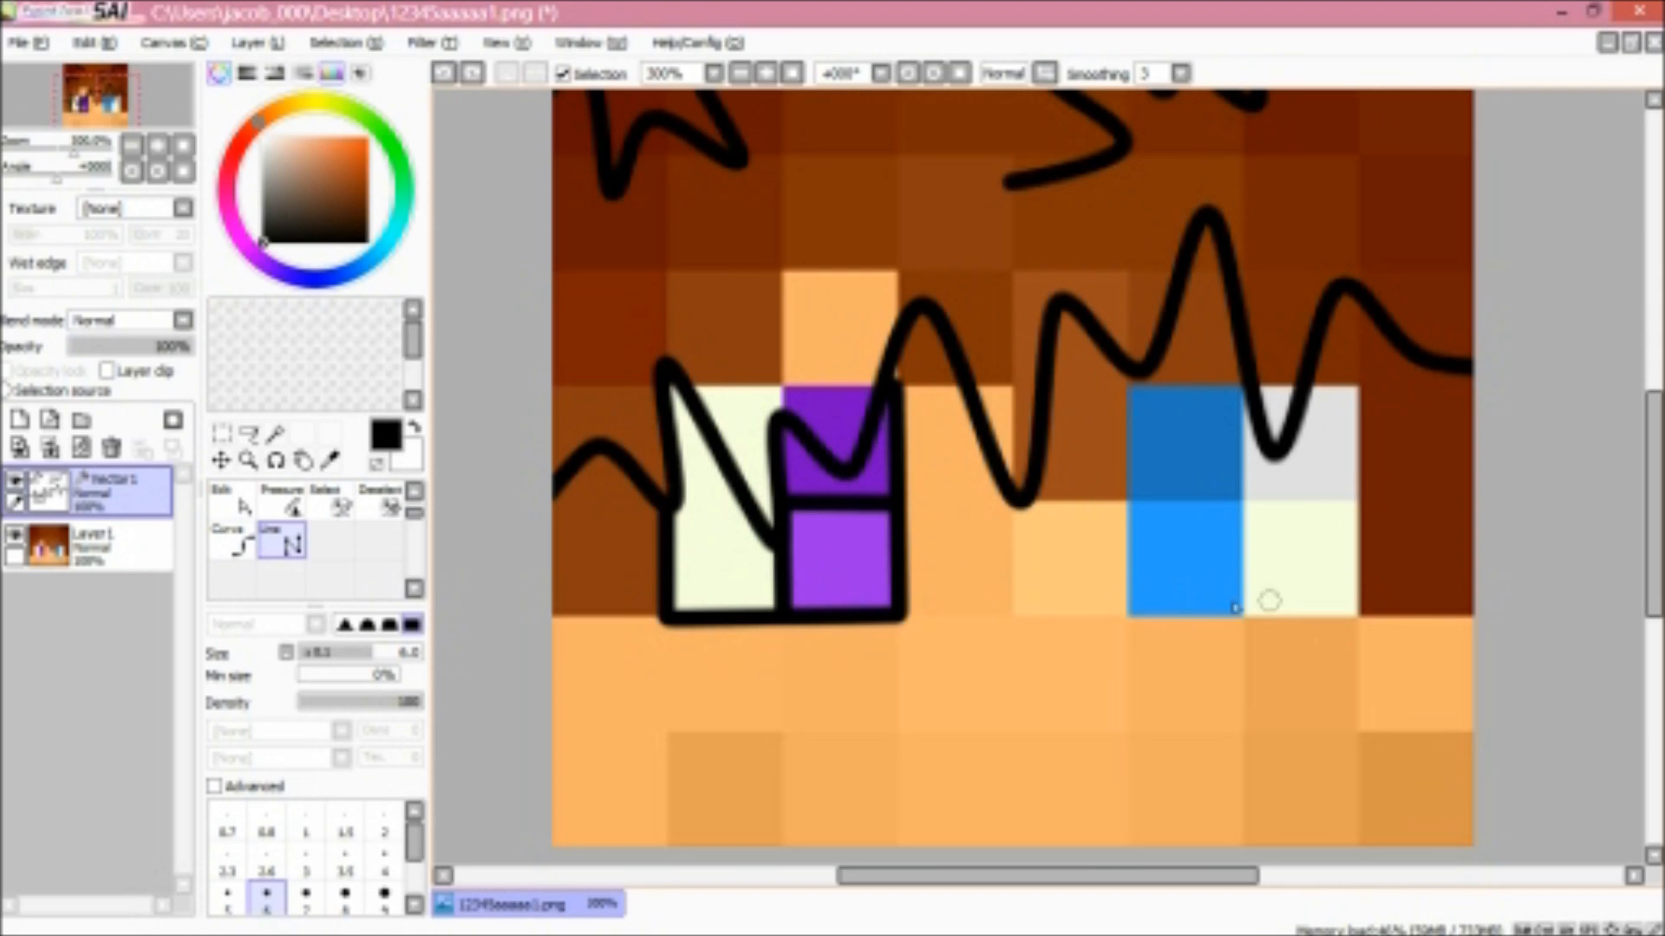
# Draw straight lines up the outer side of the blue eye and along its whole top edge to the inner corner
pyautogui.click(1359, 618)
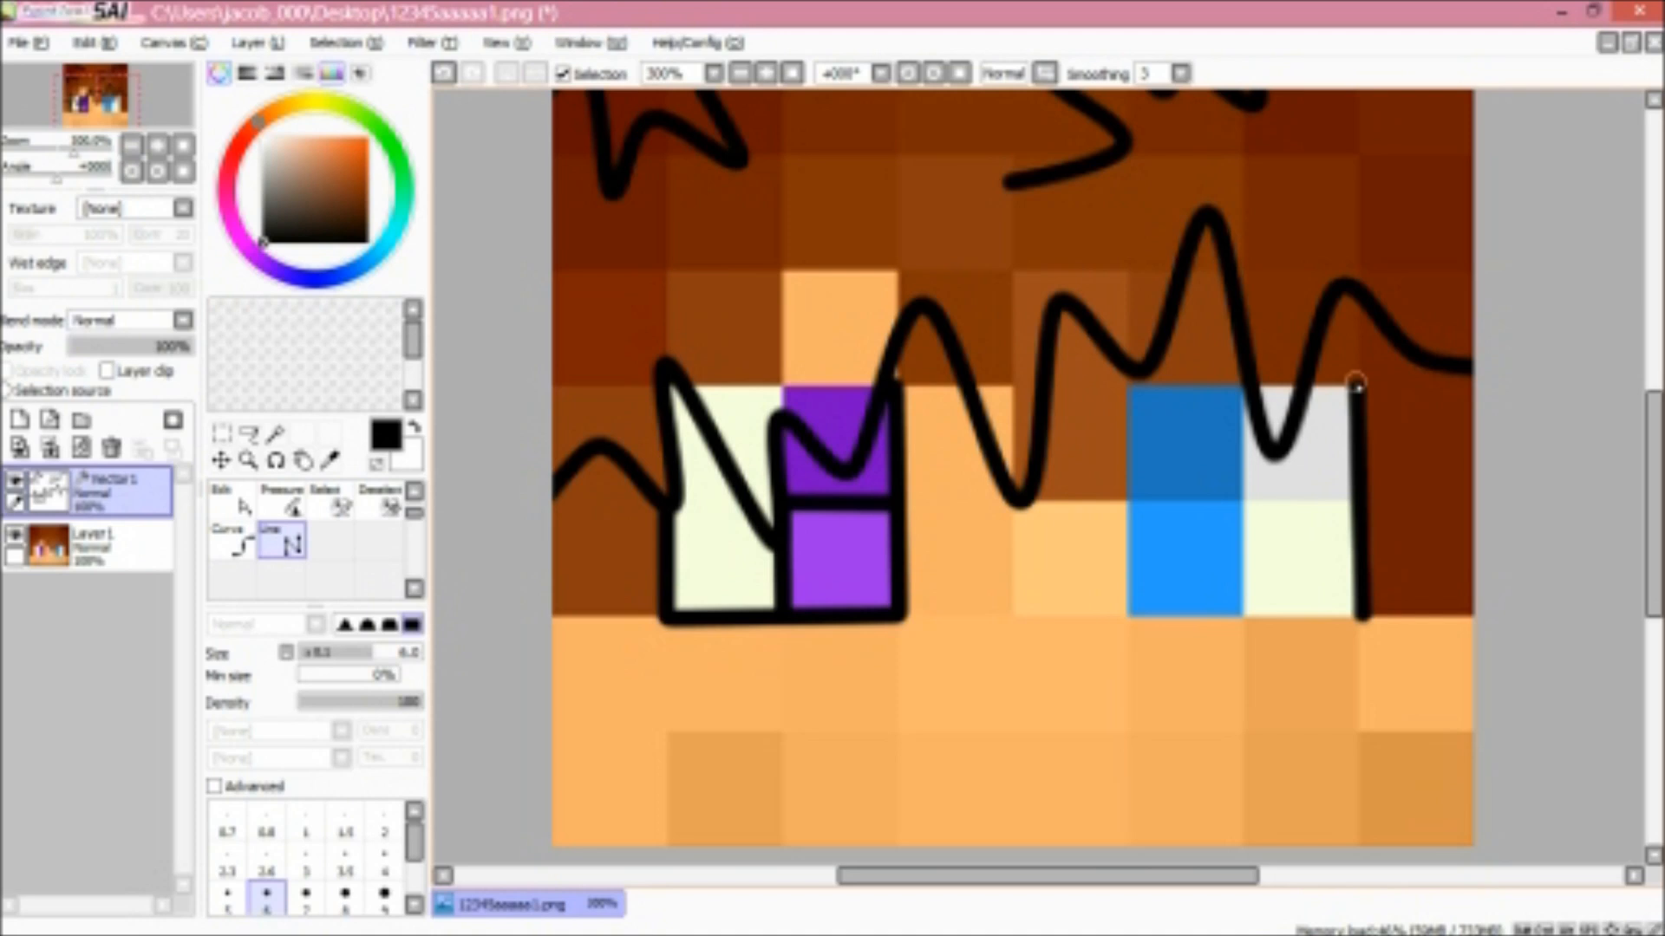
pyautogui.click(1356, 383)
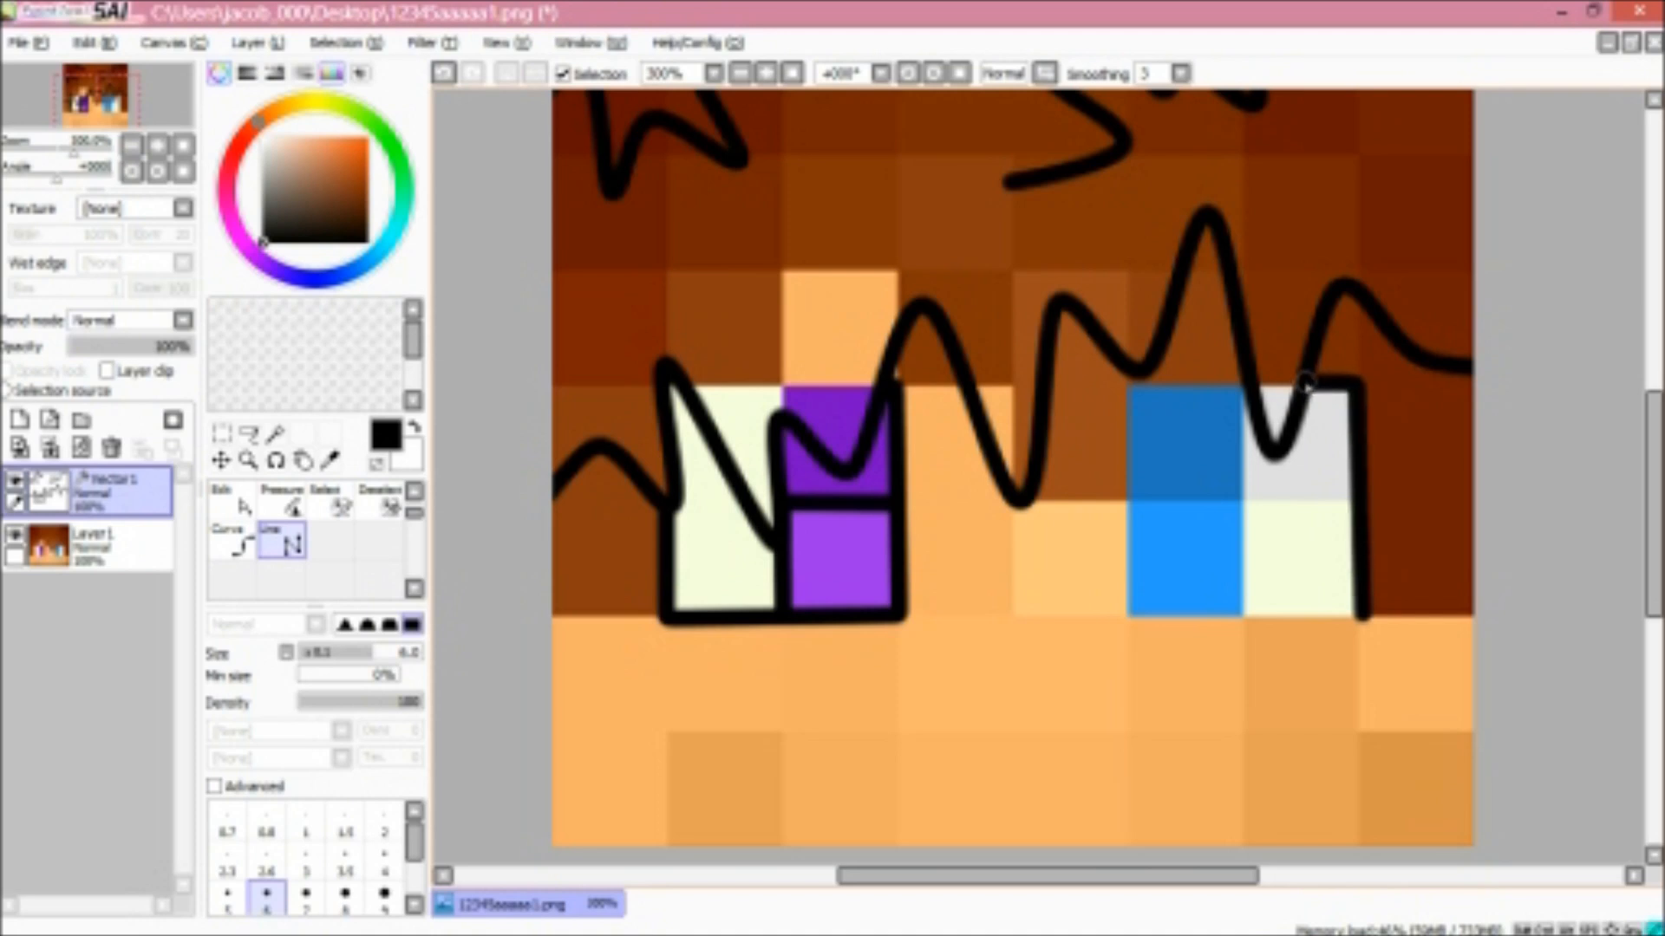
pyautogui.doubleClick(1308, 383)
pyautogui.click(1129, 387)
pyautogui.doubleClick(1248, 386)
pyautogui.click(1124, 393)
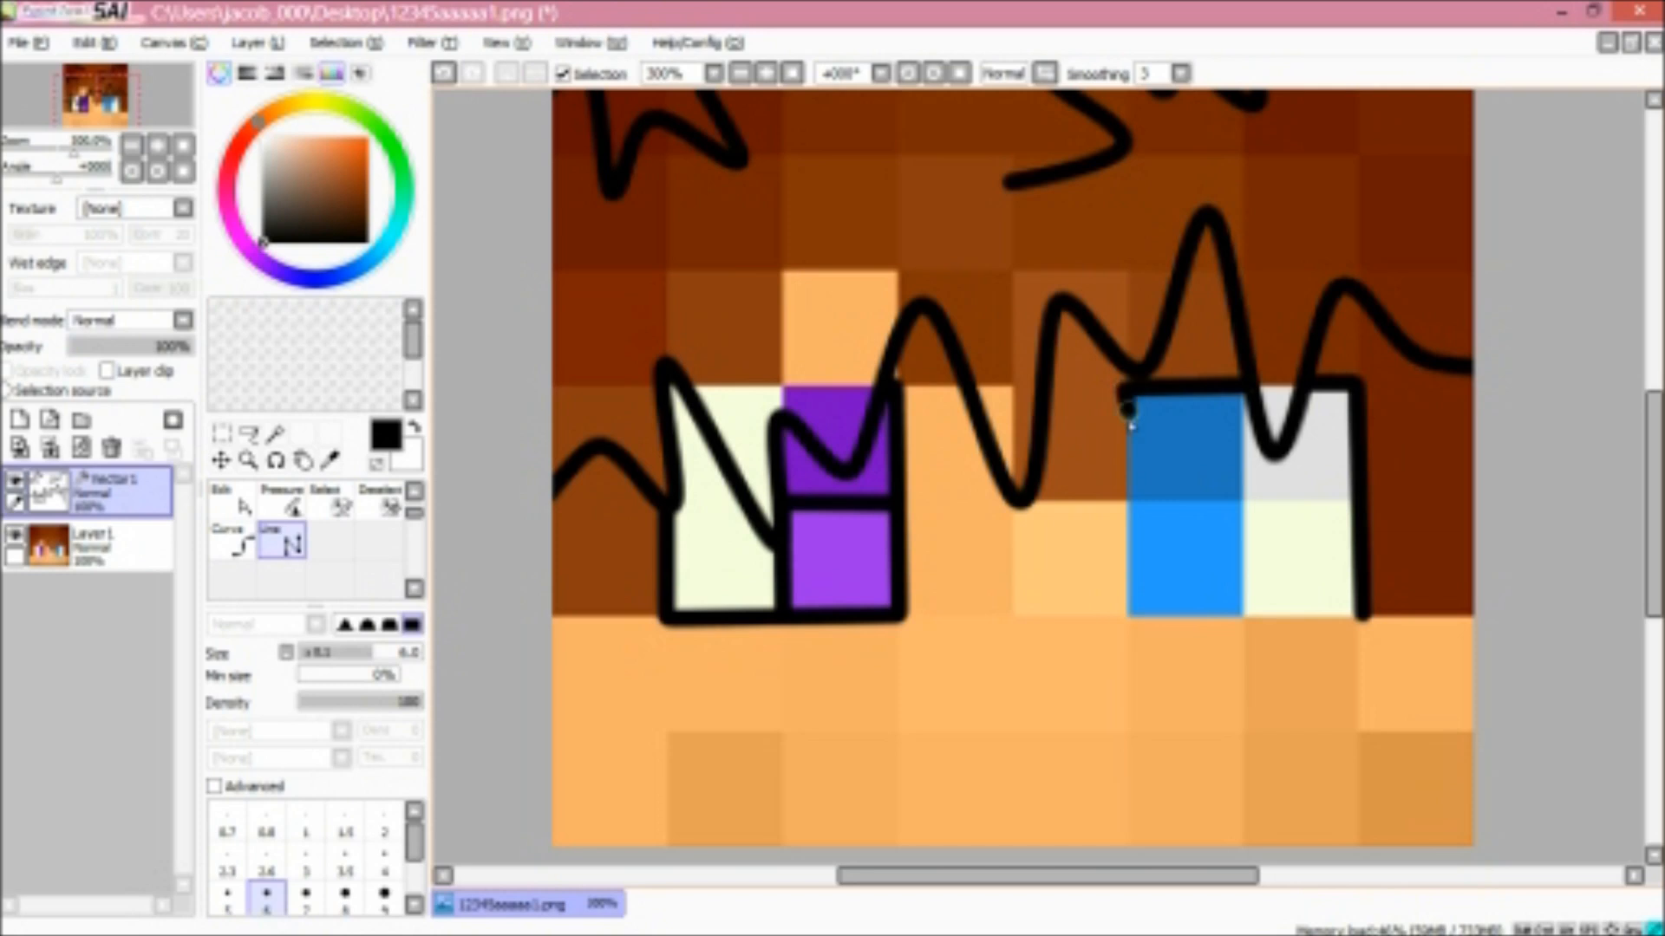
# Outline the remaining sides of the blue iris with straight lines and add a horizontal divider between its two blue shades
pyautogui.doubleClick(1125, 617)
pyautogui.click(1125, 617)
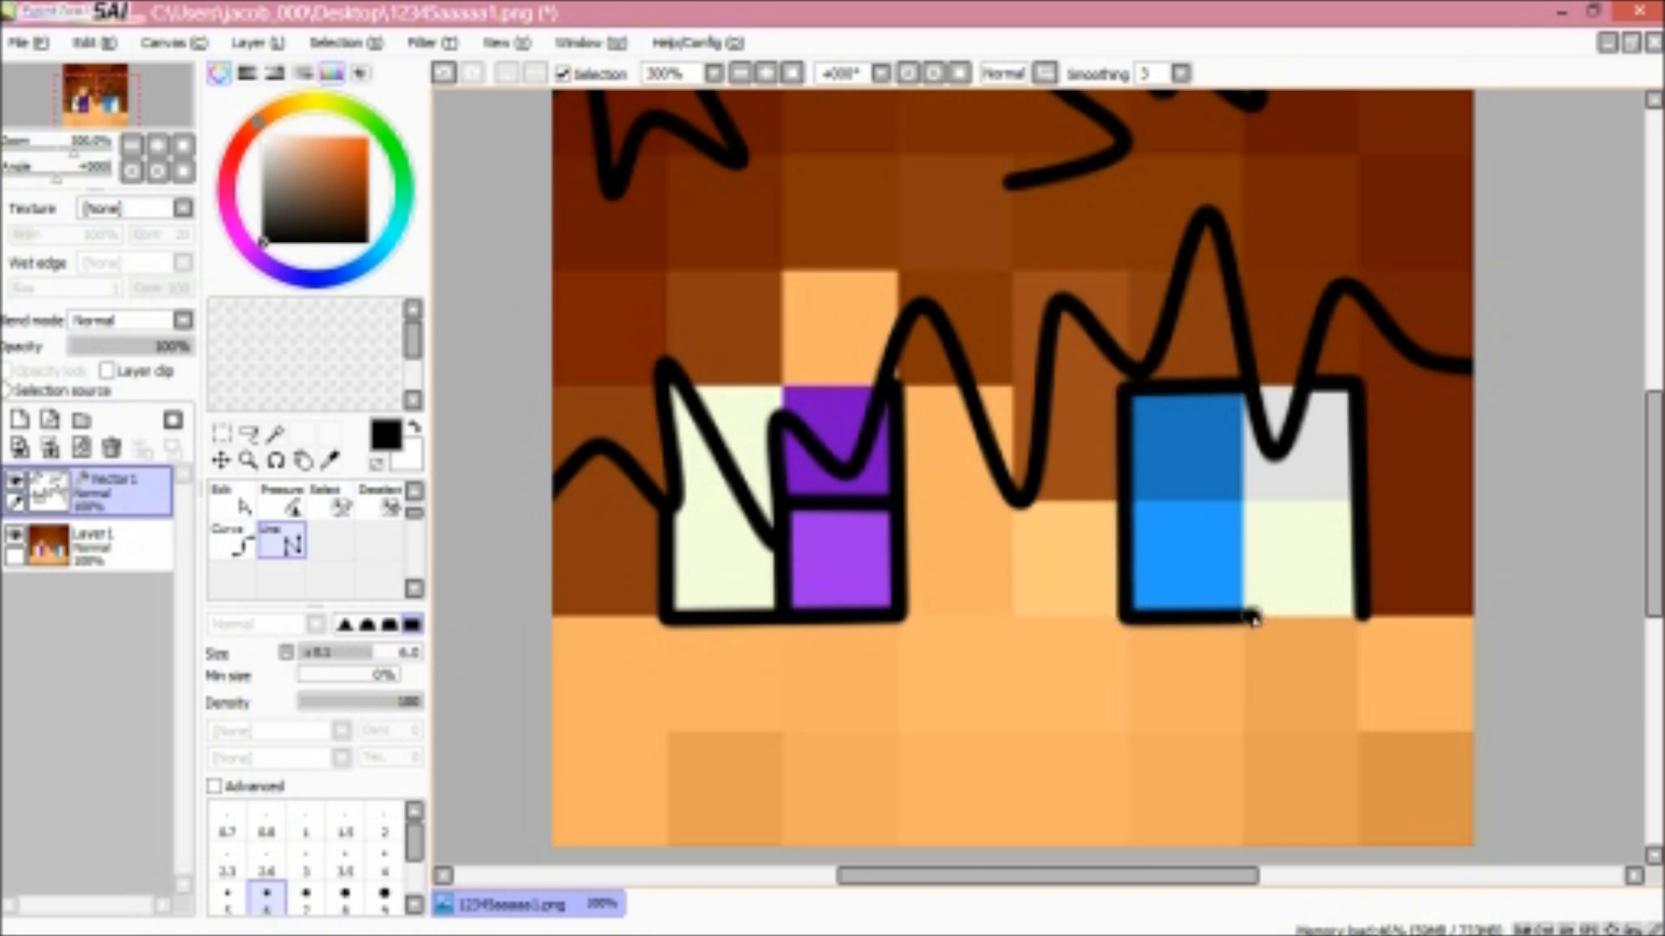
pyautogui.click(1251, 617)
pyautogui.click(1246, 387)
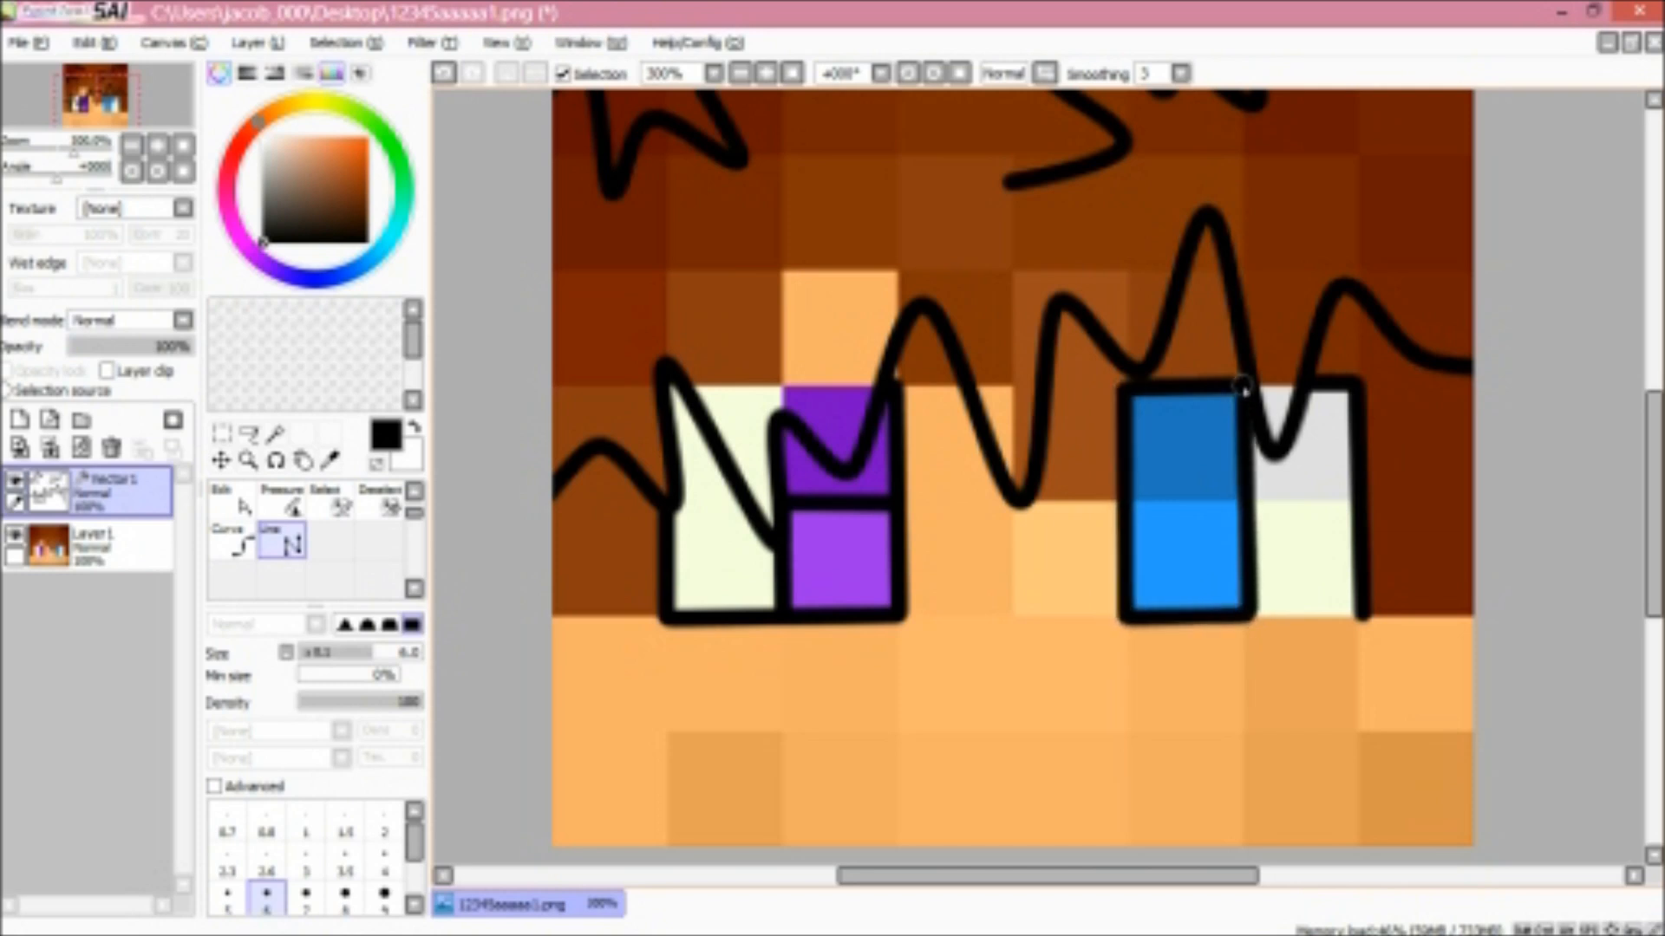
pyautogui.click(1246, 504)
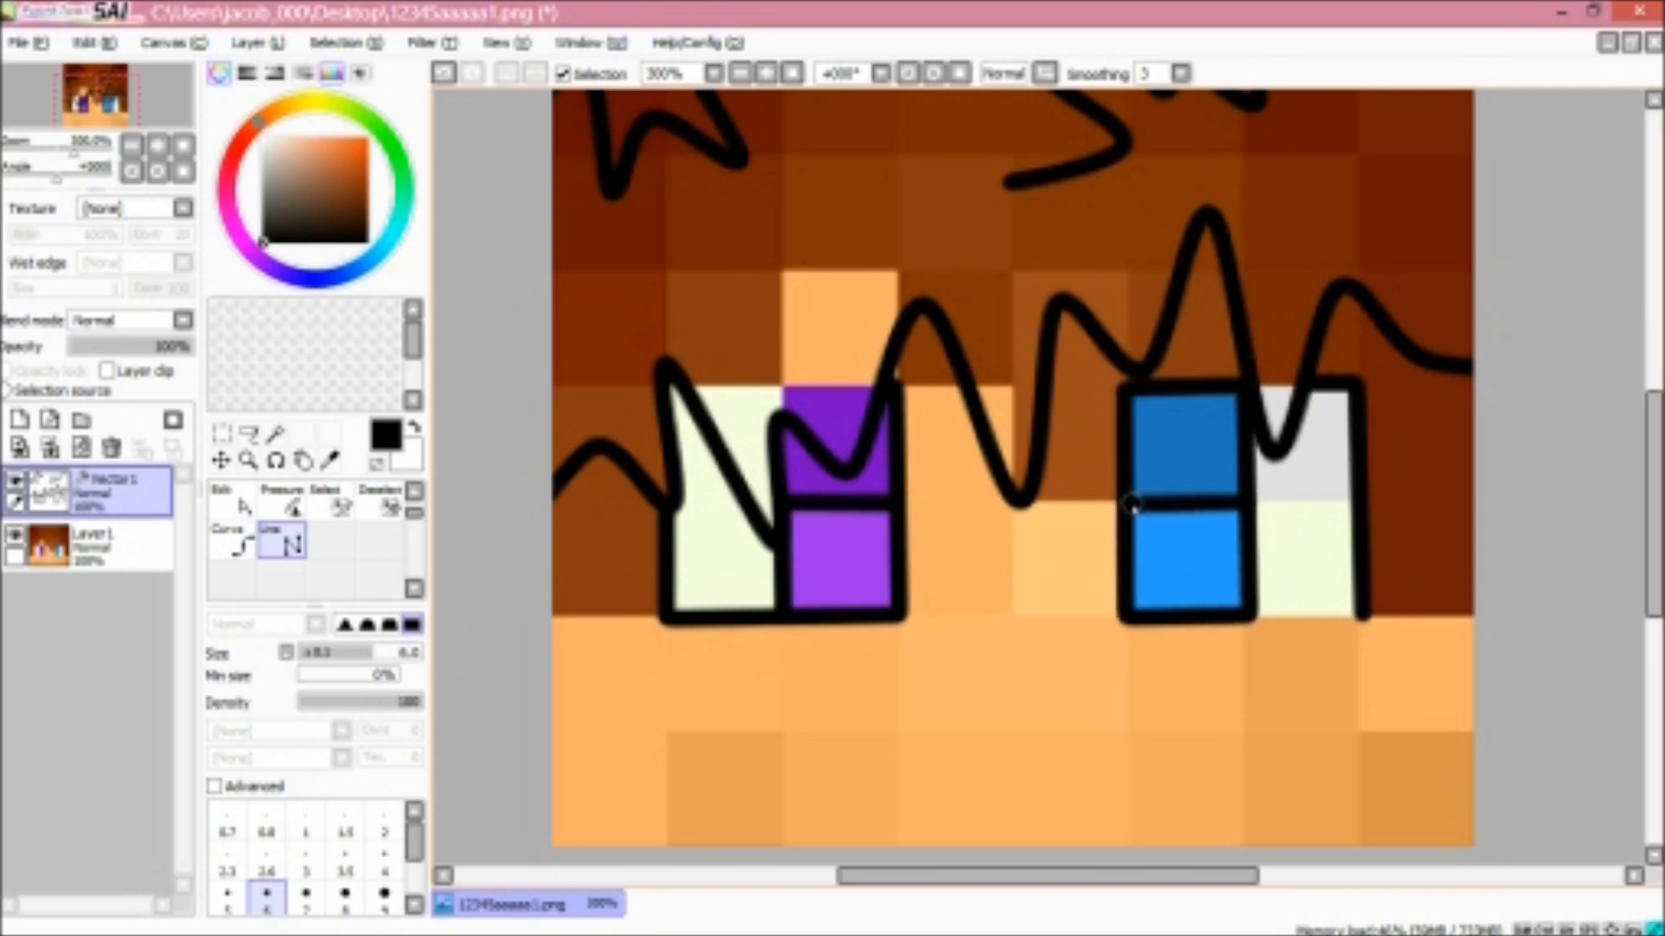
pyautogui.click(1127, 505)
pyautogui.press('Return')
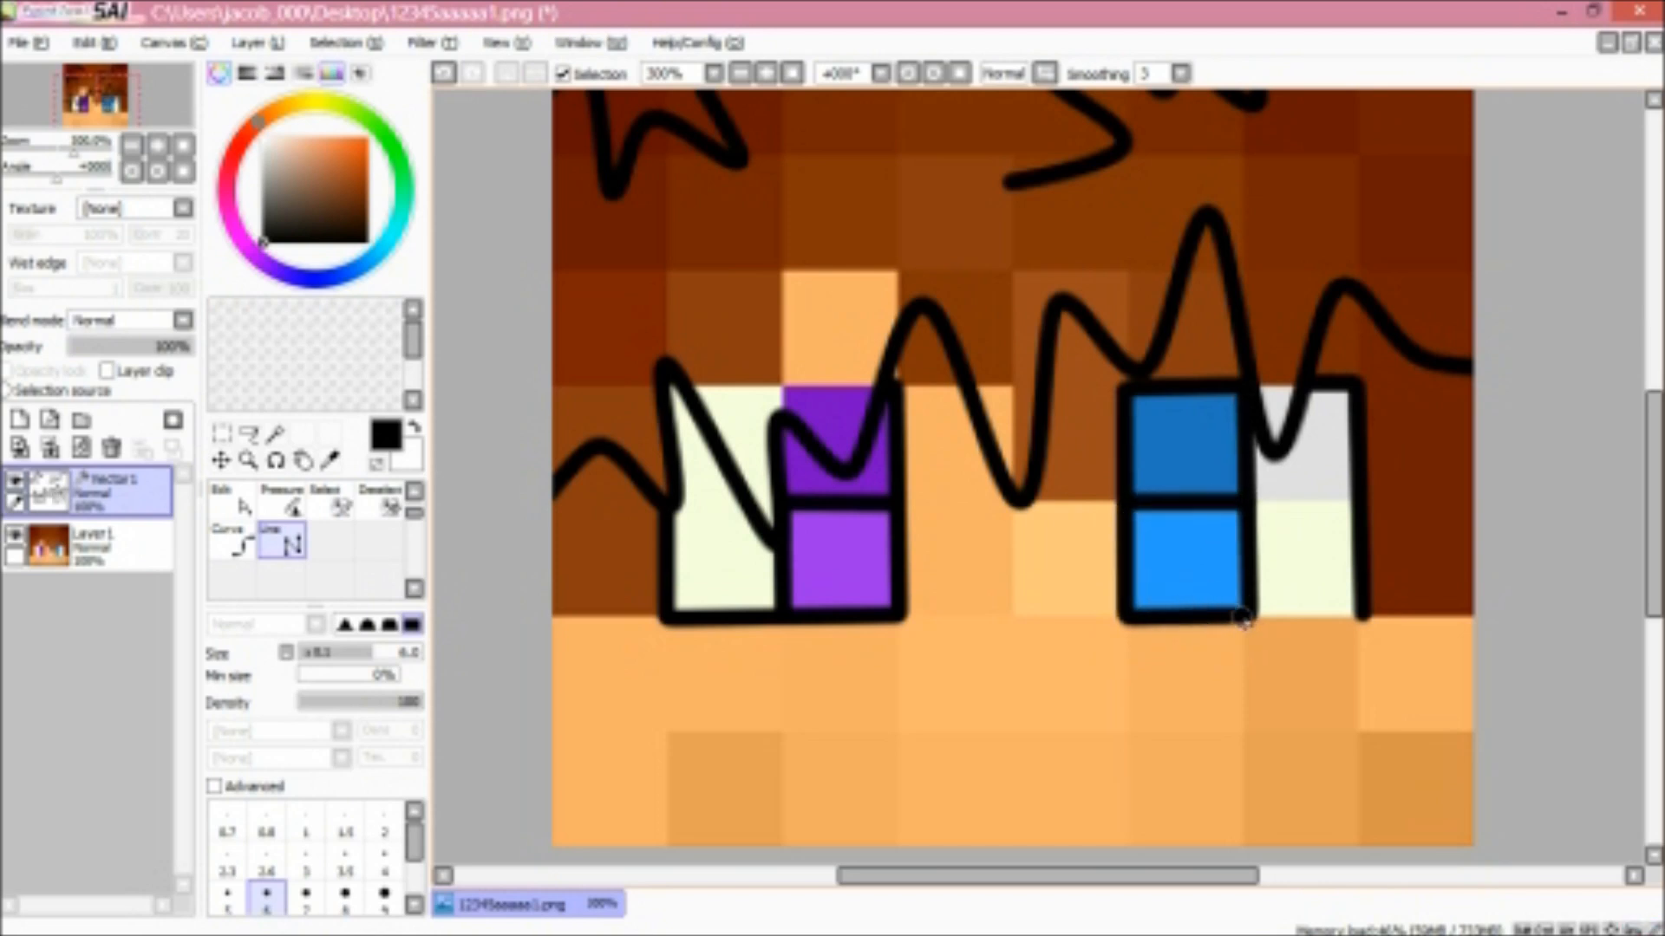
# Close the blue eye's outline with a straight line along the bottom of its white half
pyautogui.click(1246, 614)
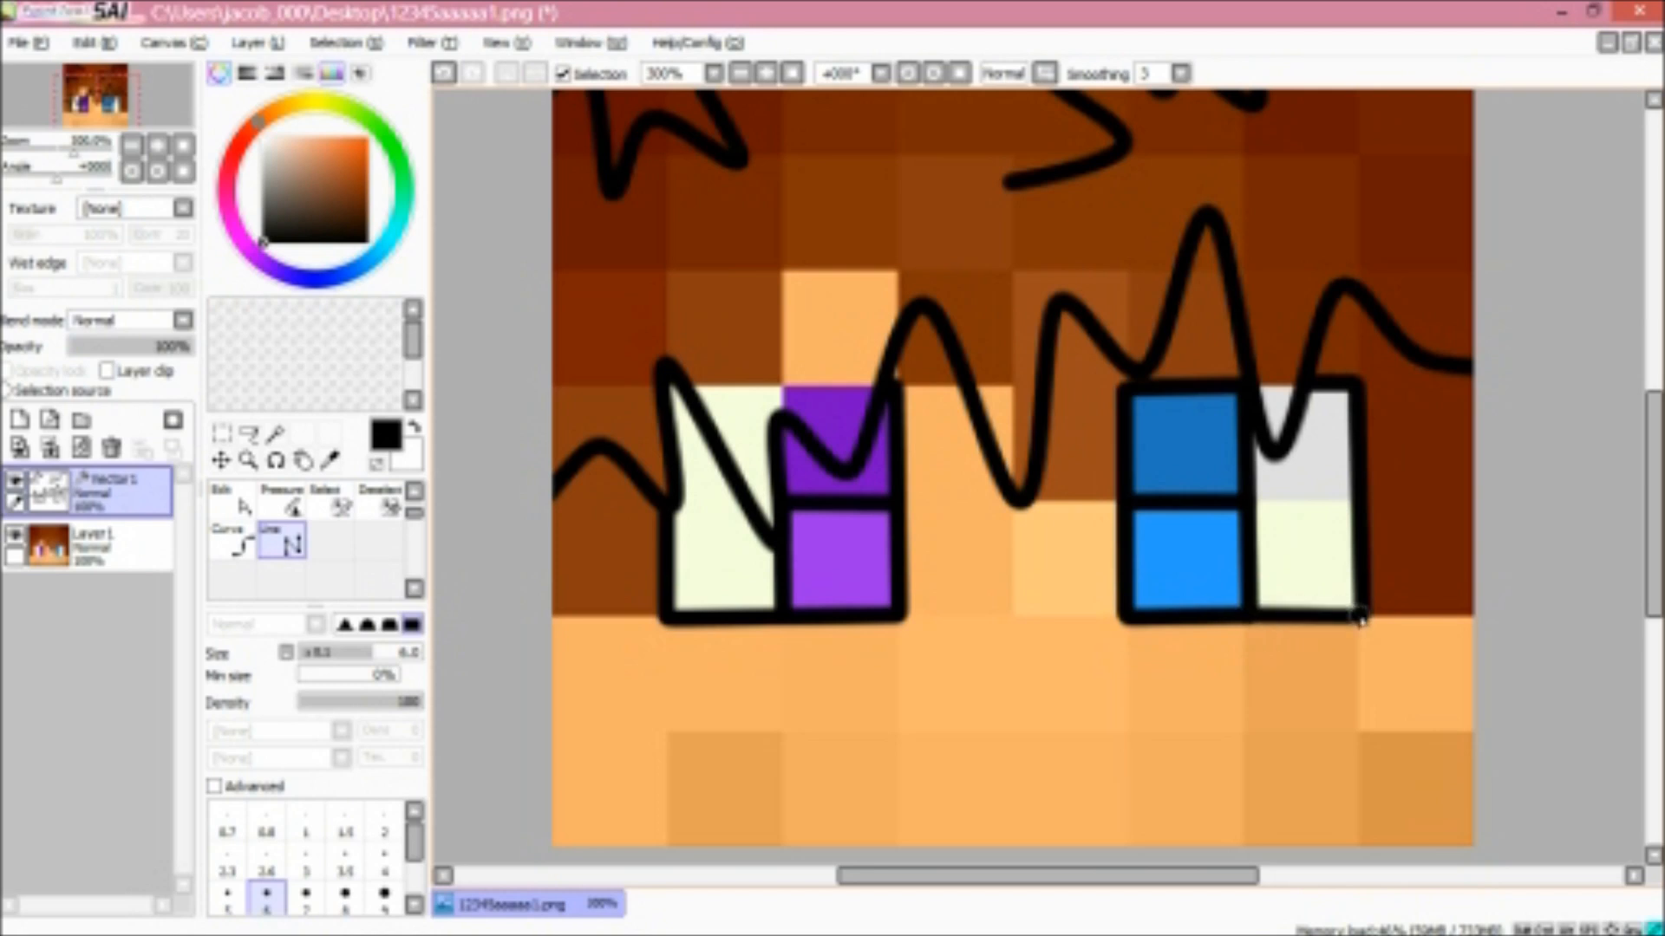
pyautogui.click(1362, 614)
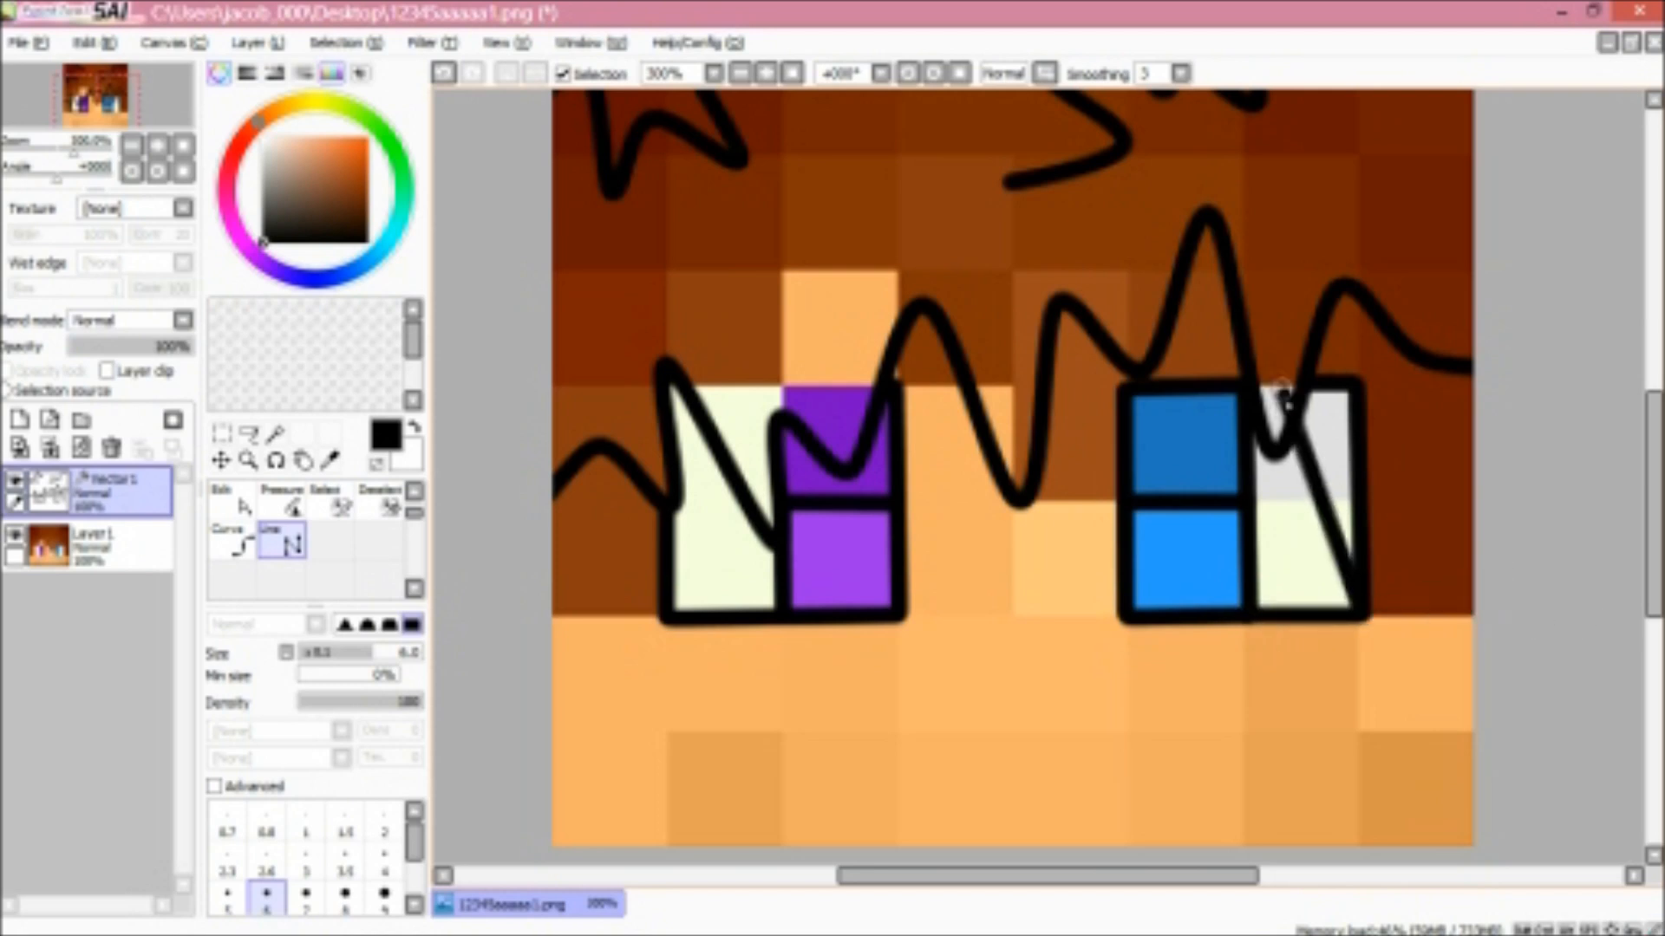
pyautogui.press('Return')
pyautogui.scroll(-1, 778, 605)
pyautogui.scroll(1, 776, 592)
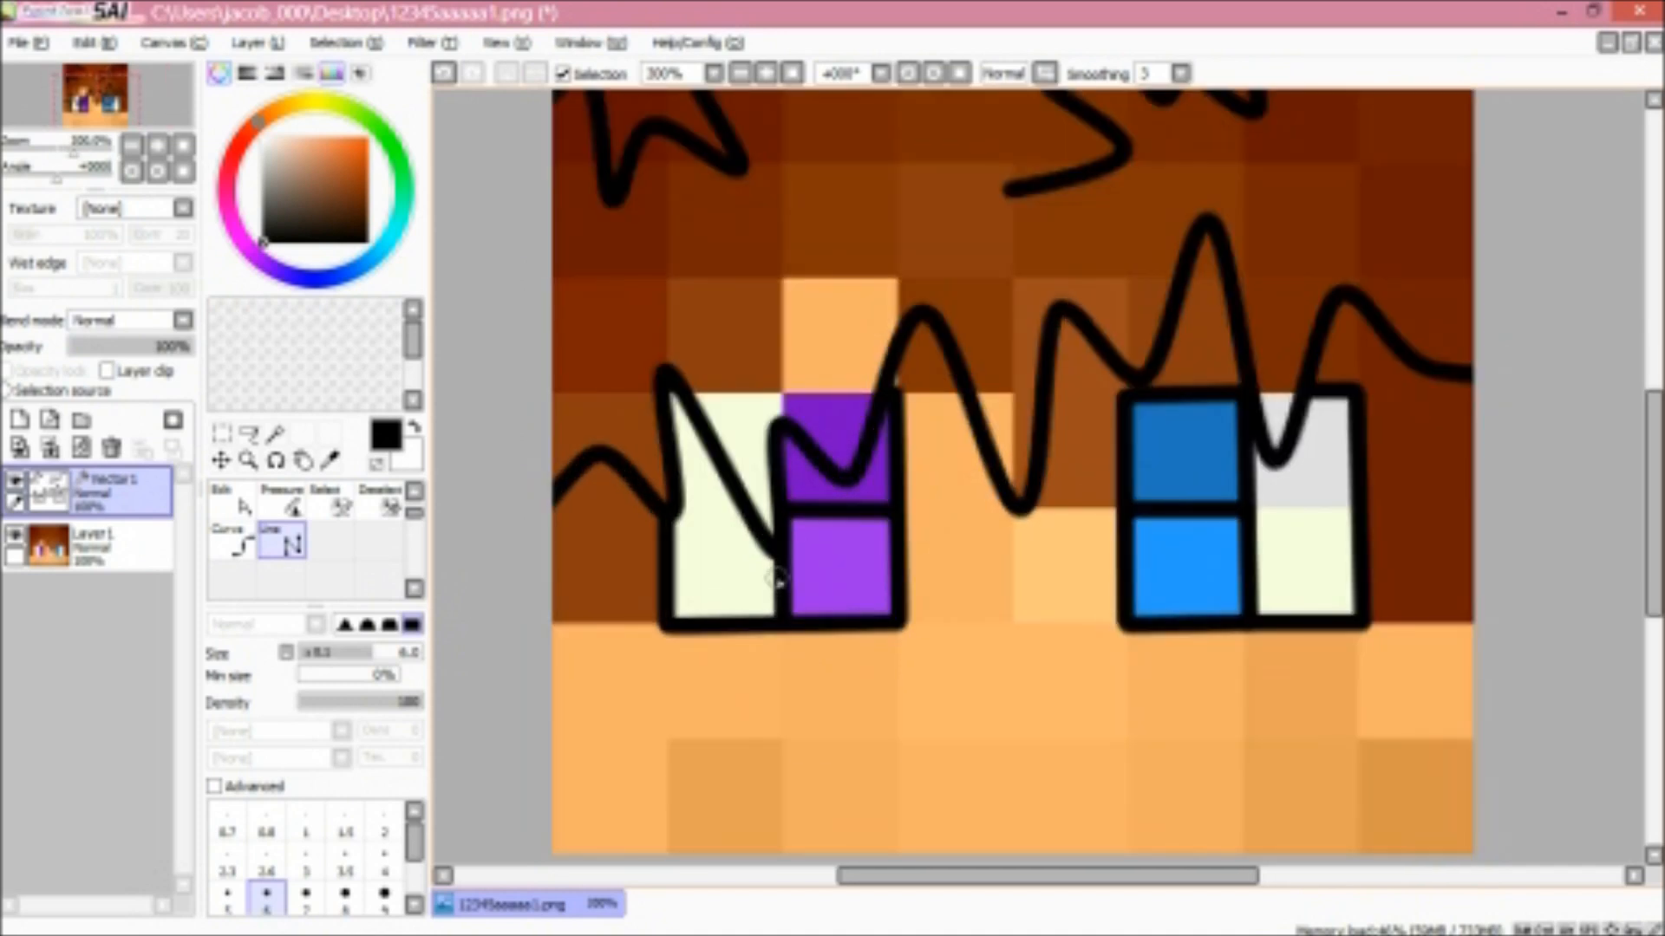
pyautogui.click(890, 387)
pyautogui.press('Escape')
pyautogui.click(92, 43)
pyautogui.click(115, 71)
pyautogui.press('Escape')
# Add a new normal layer and place it between the linework layer and the avatar layer
pyautogui.scroll(-1, 1239, 631)
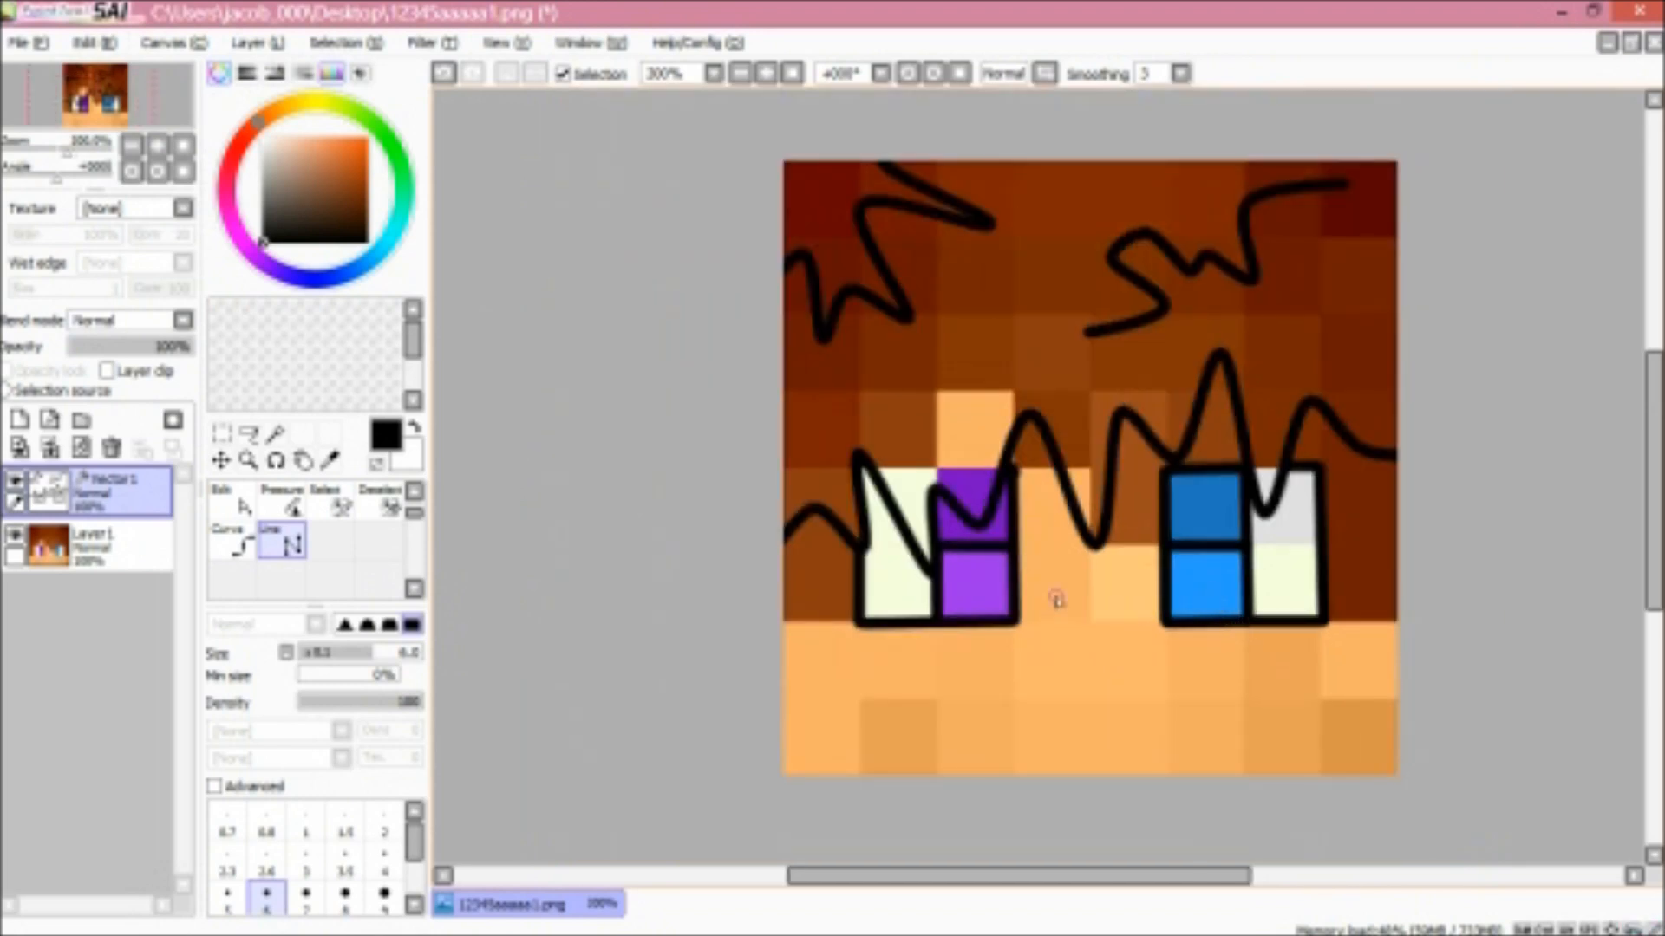
pyautogui.click(19, 421)
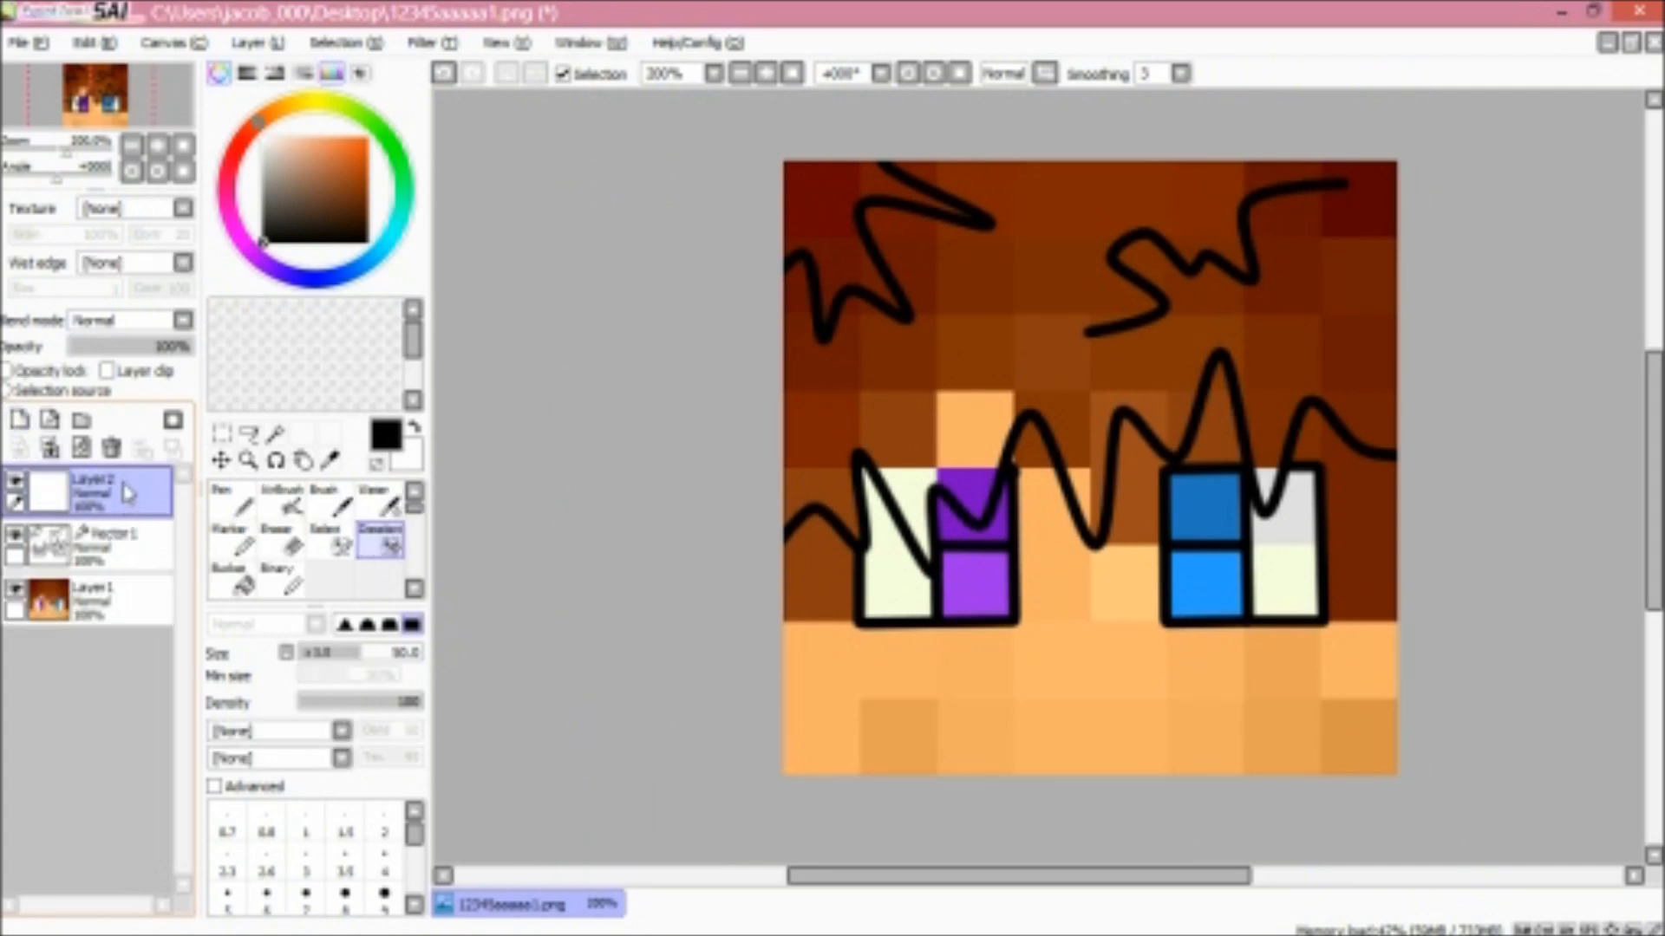
pyautogui.moveTo(105, 496); pyautogui.dragTo(110, 565)
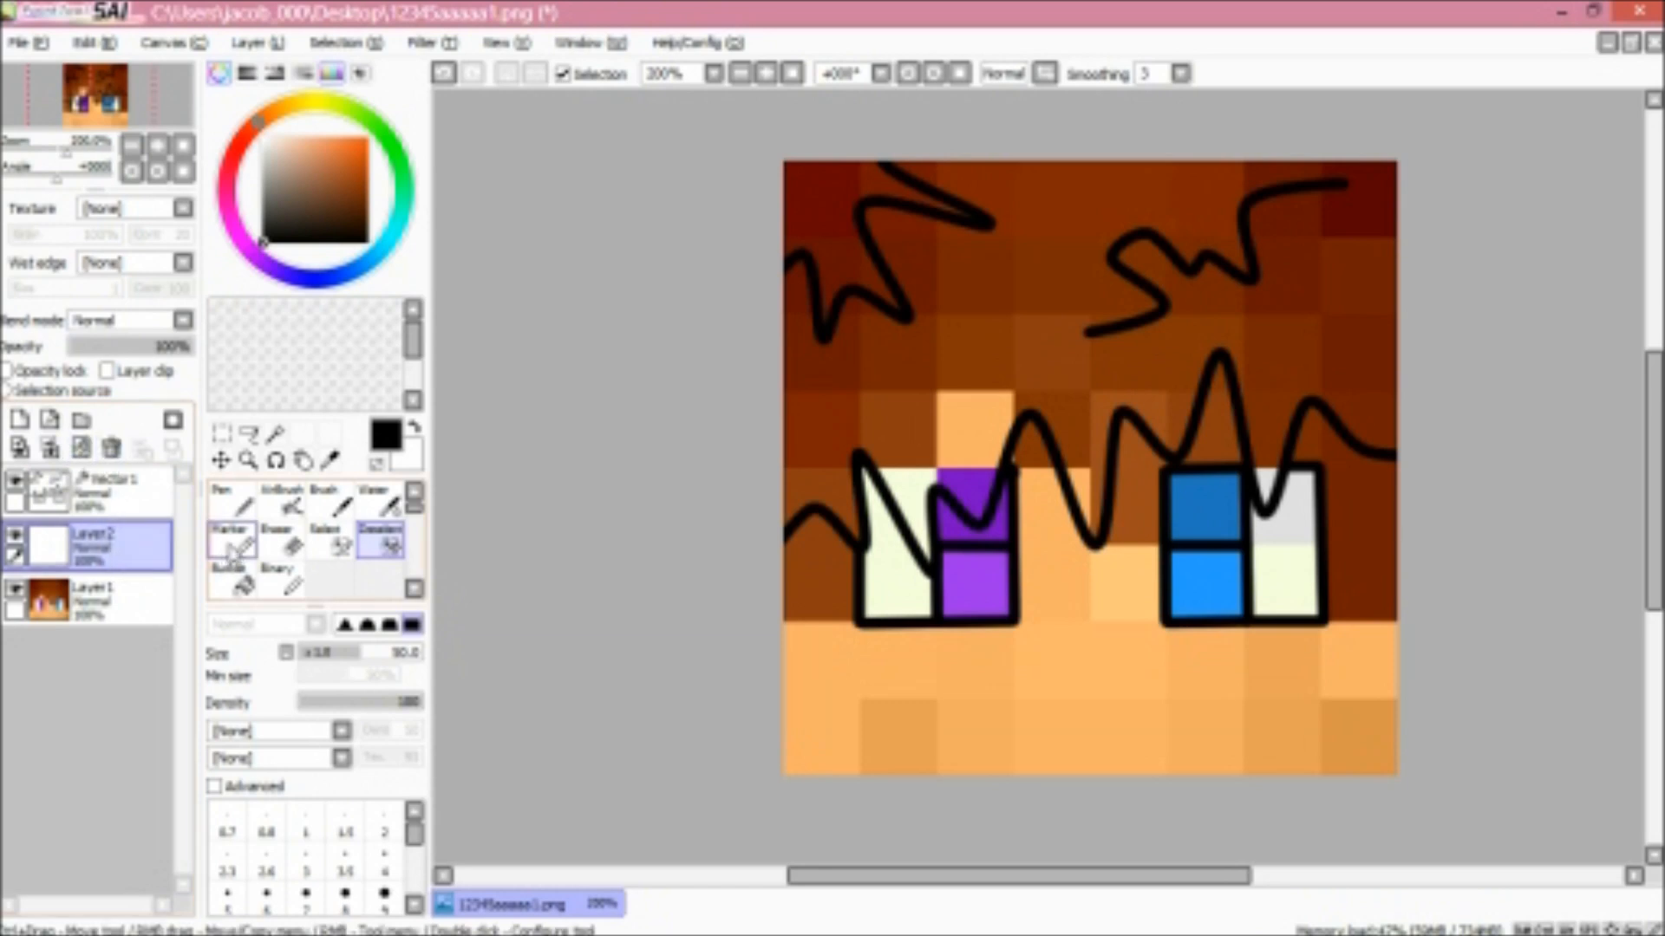
# Select the upper-left hair tuft with the Magic Wand on the linework layer, extending the selection to the end of its upper point
pyautogui.click(135, 504)
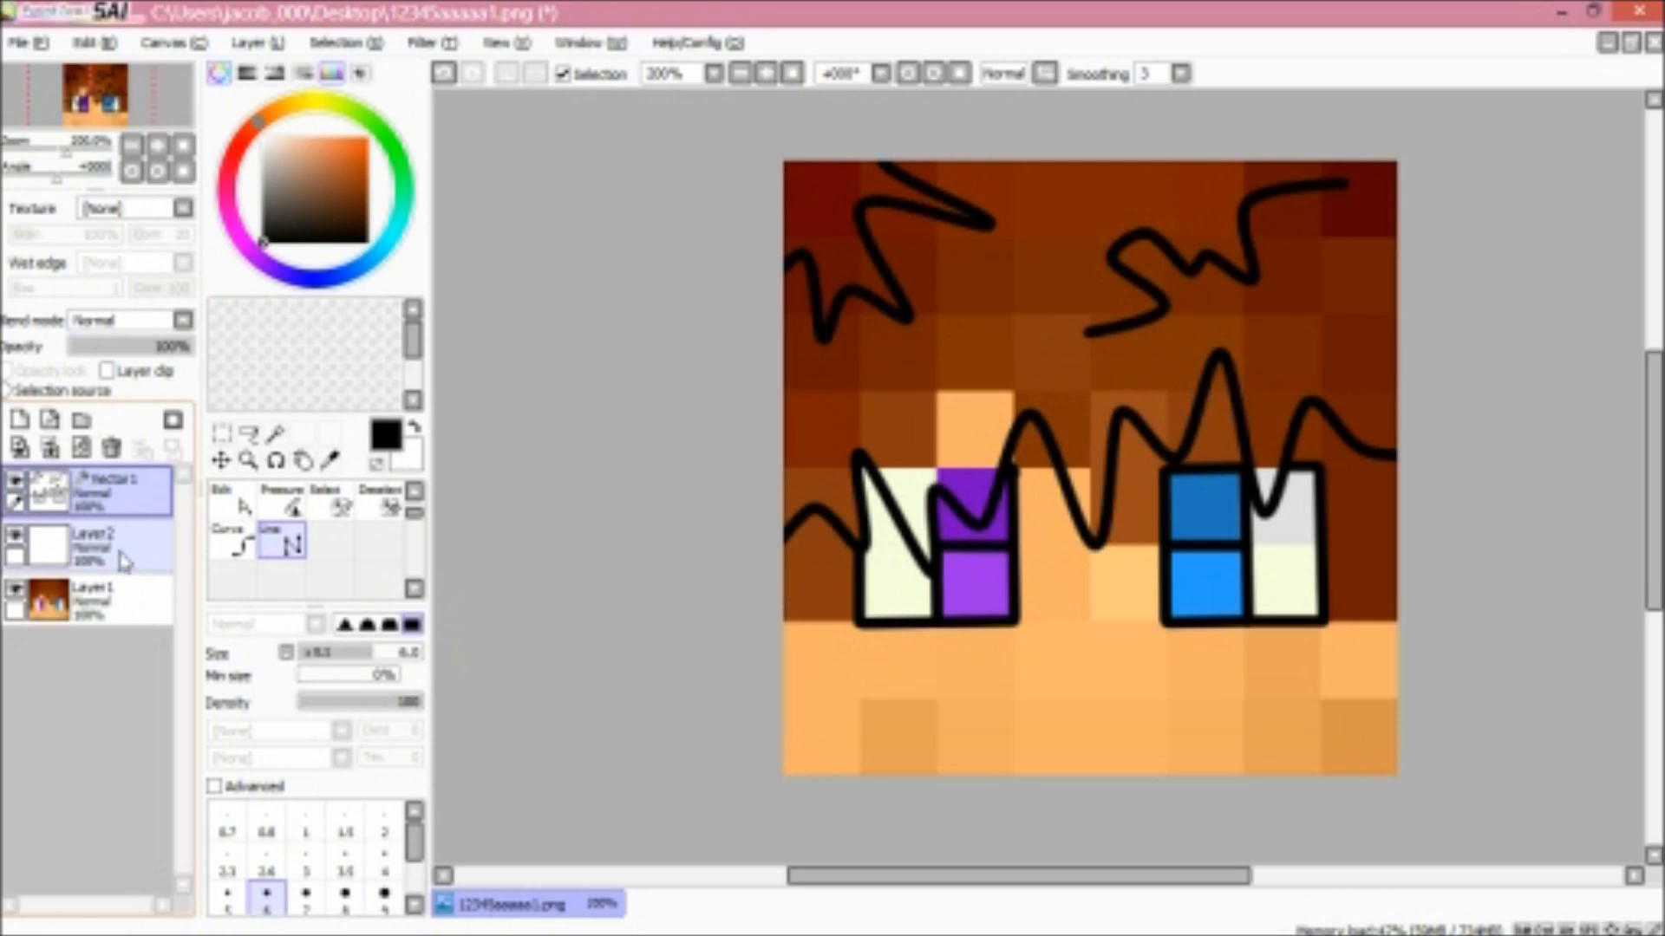
pyautogui.click(278, 434)
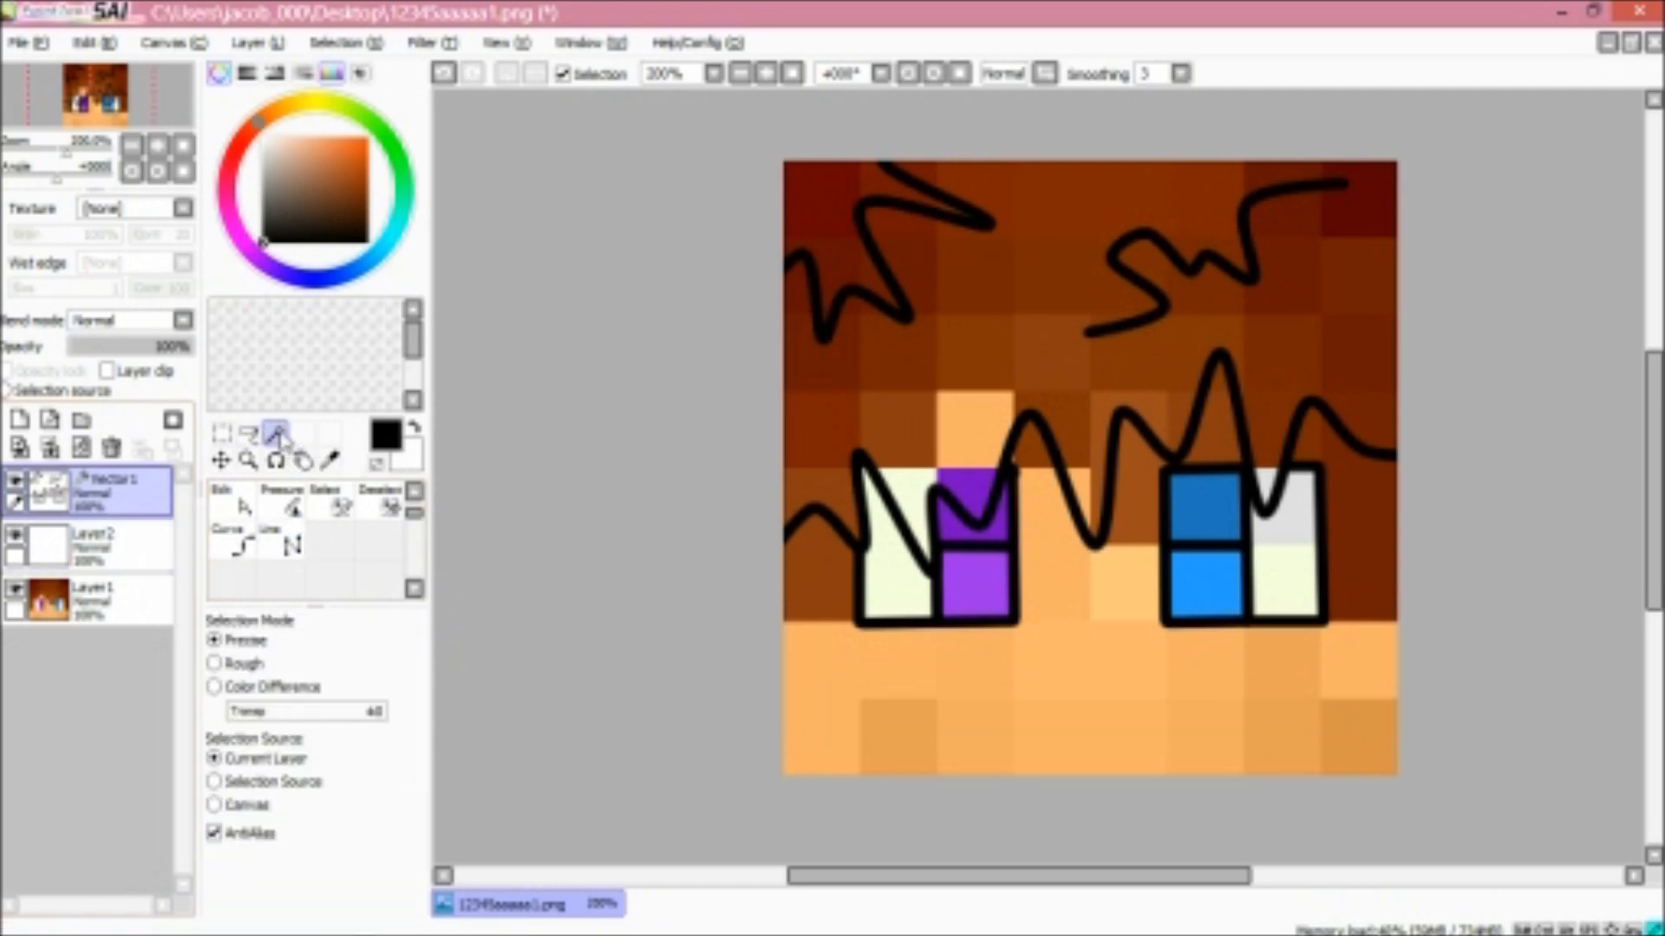
pyautogui.click(830, 212)
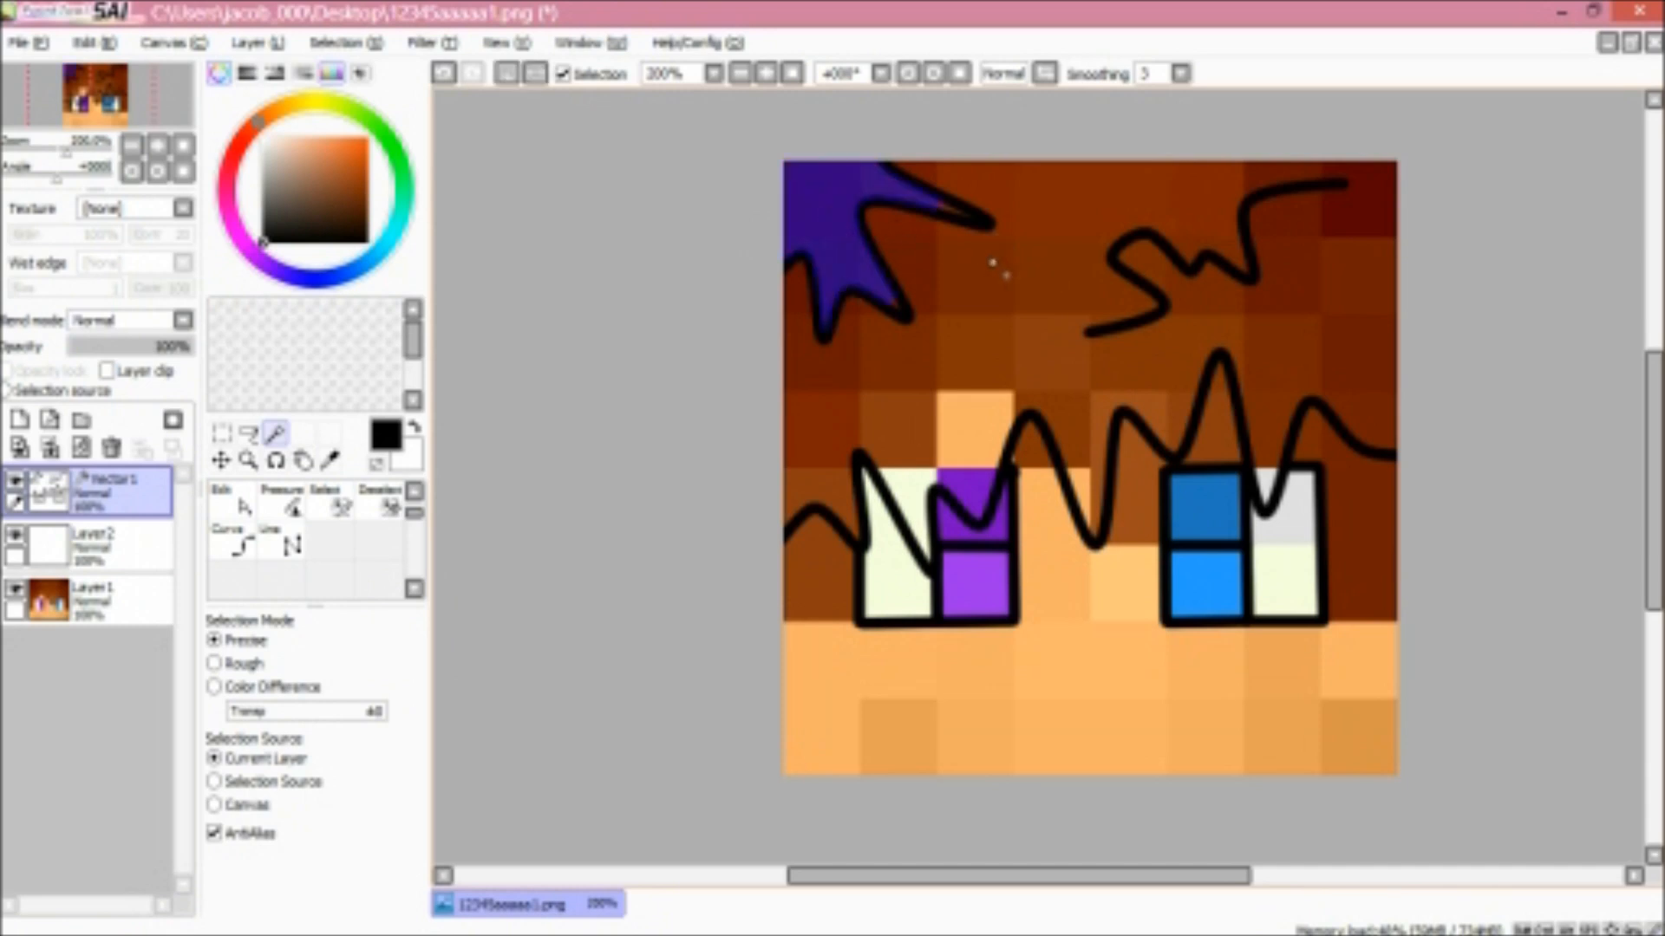
pyautogui.scroll(4, 975, 195)
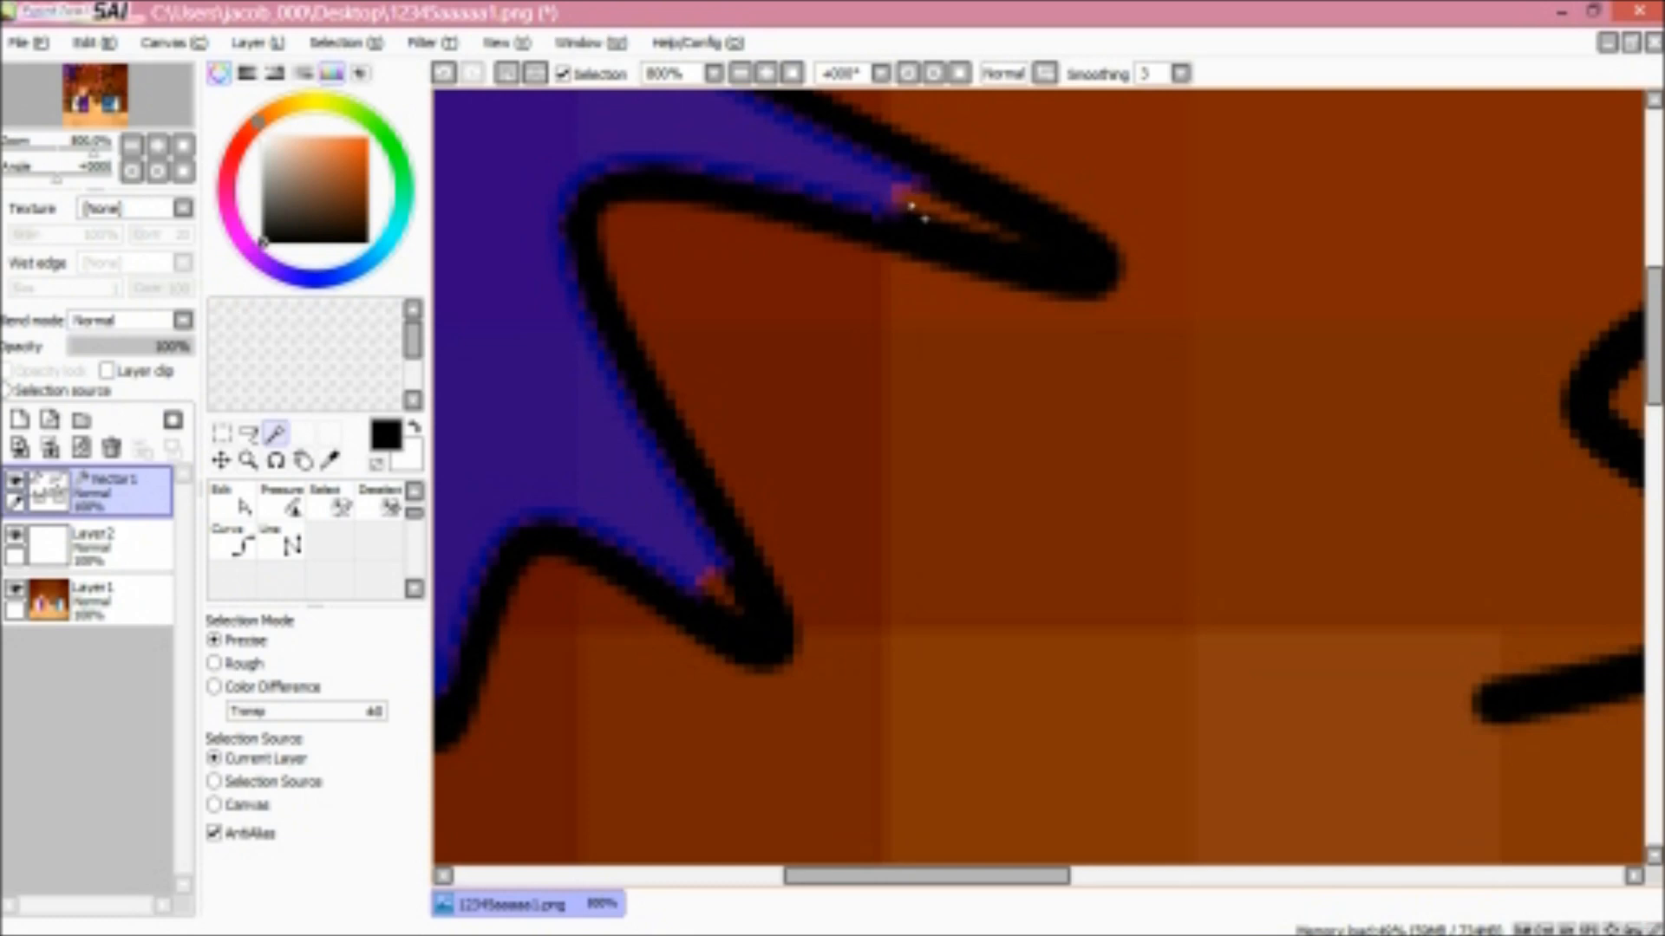
pyautogui.click(918, 213)
pyautogui.click(952, 222)
pyautogui.click(980, 235)
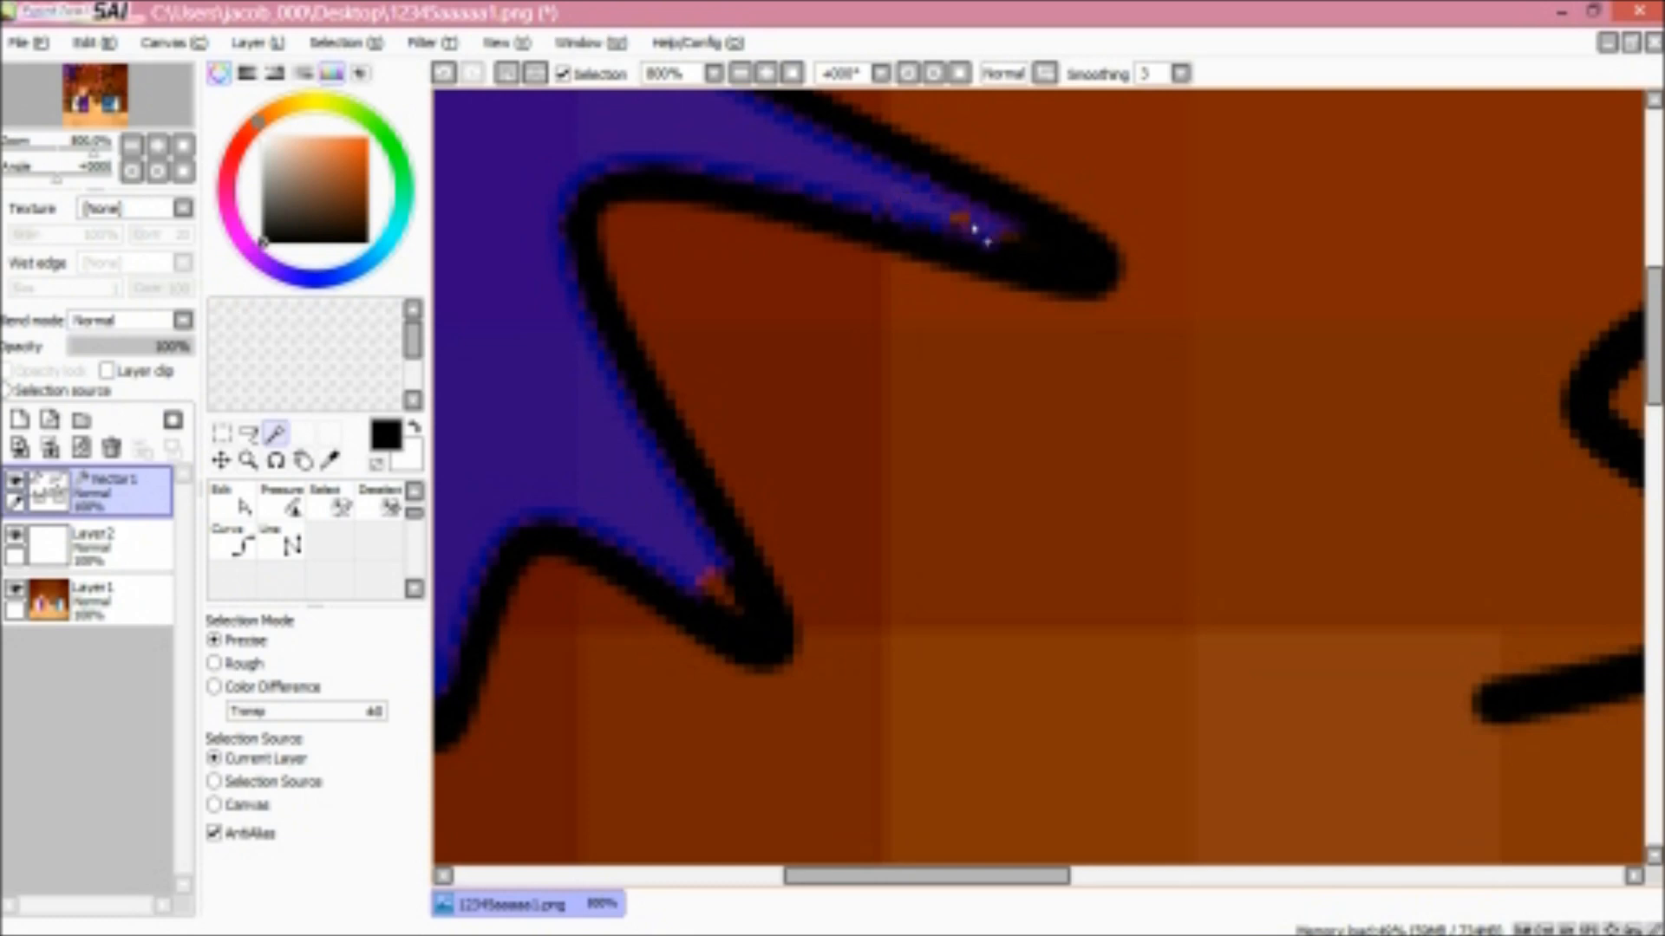
pyautogui.click(1016, 248)
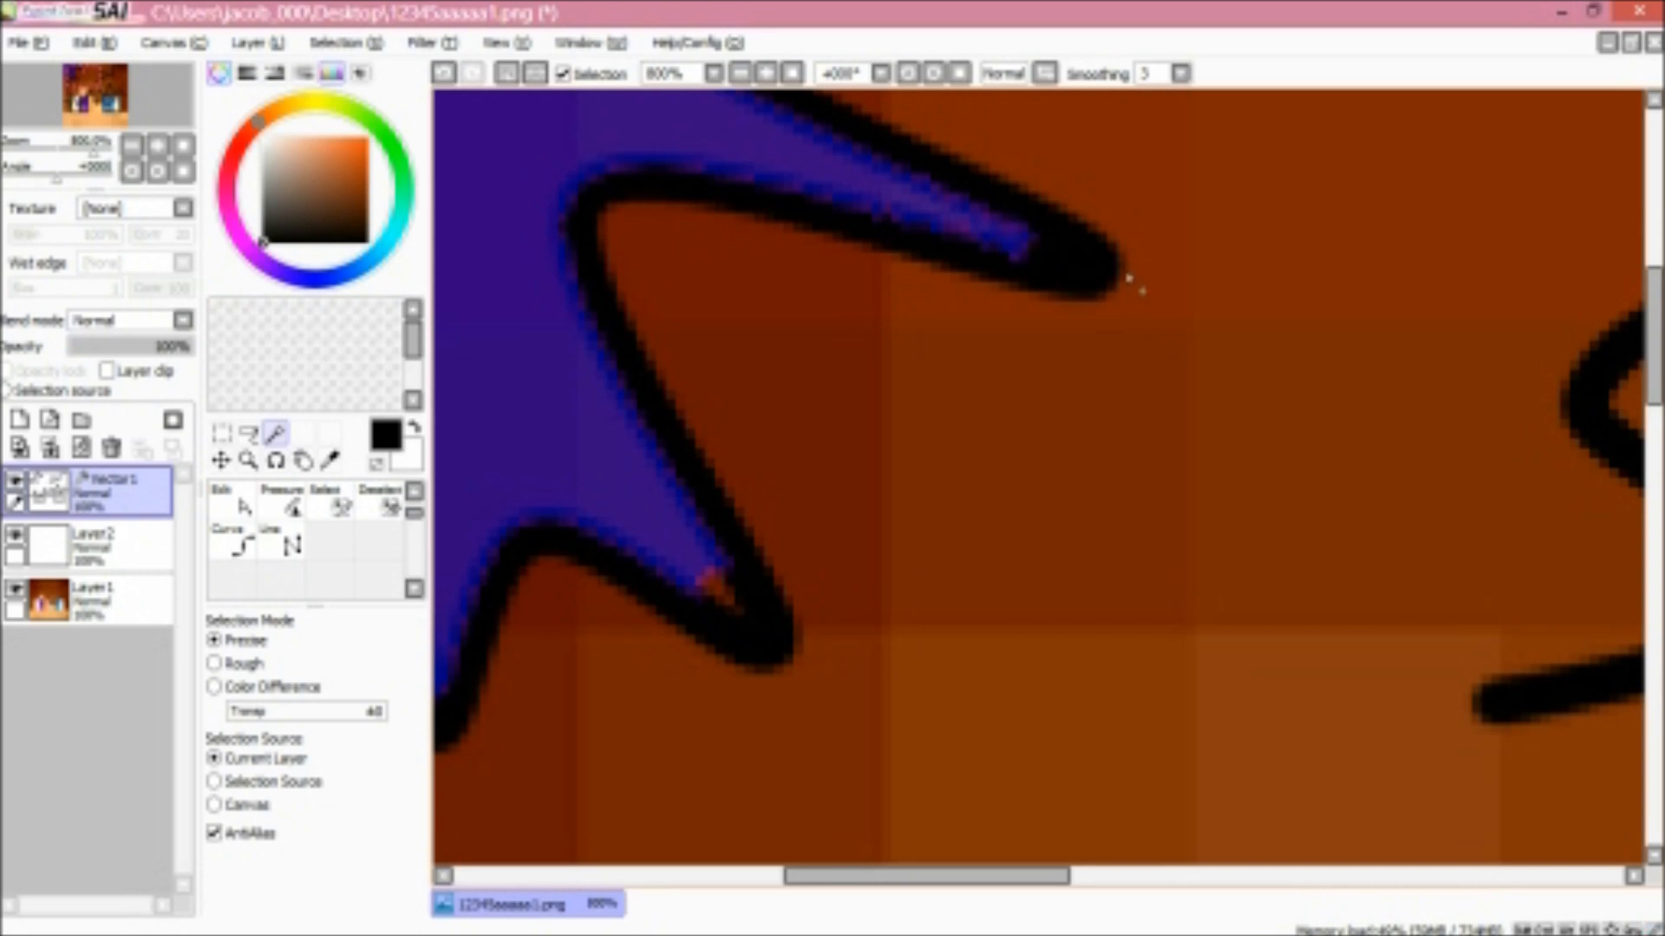
pyautogui.scroll(-2, 1128, 279)
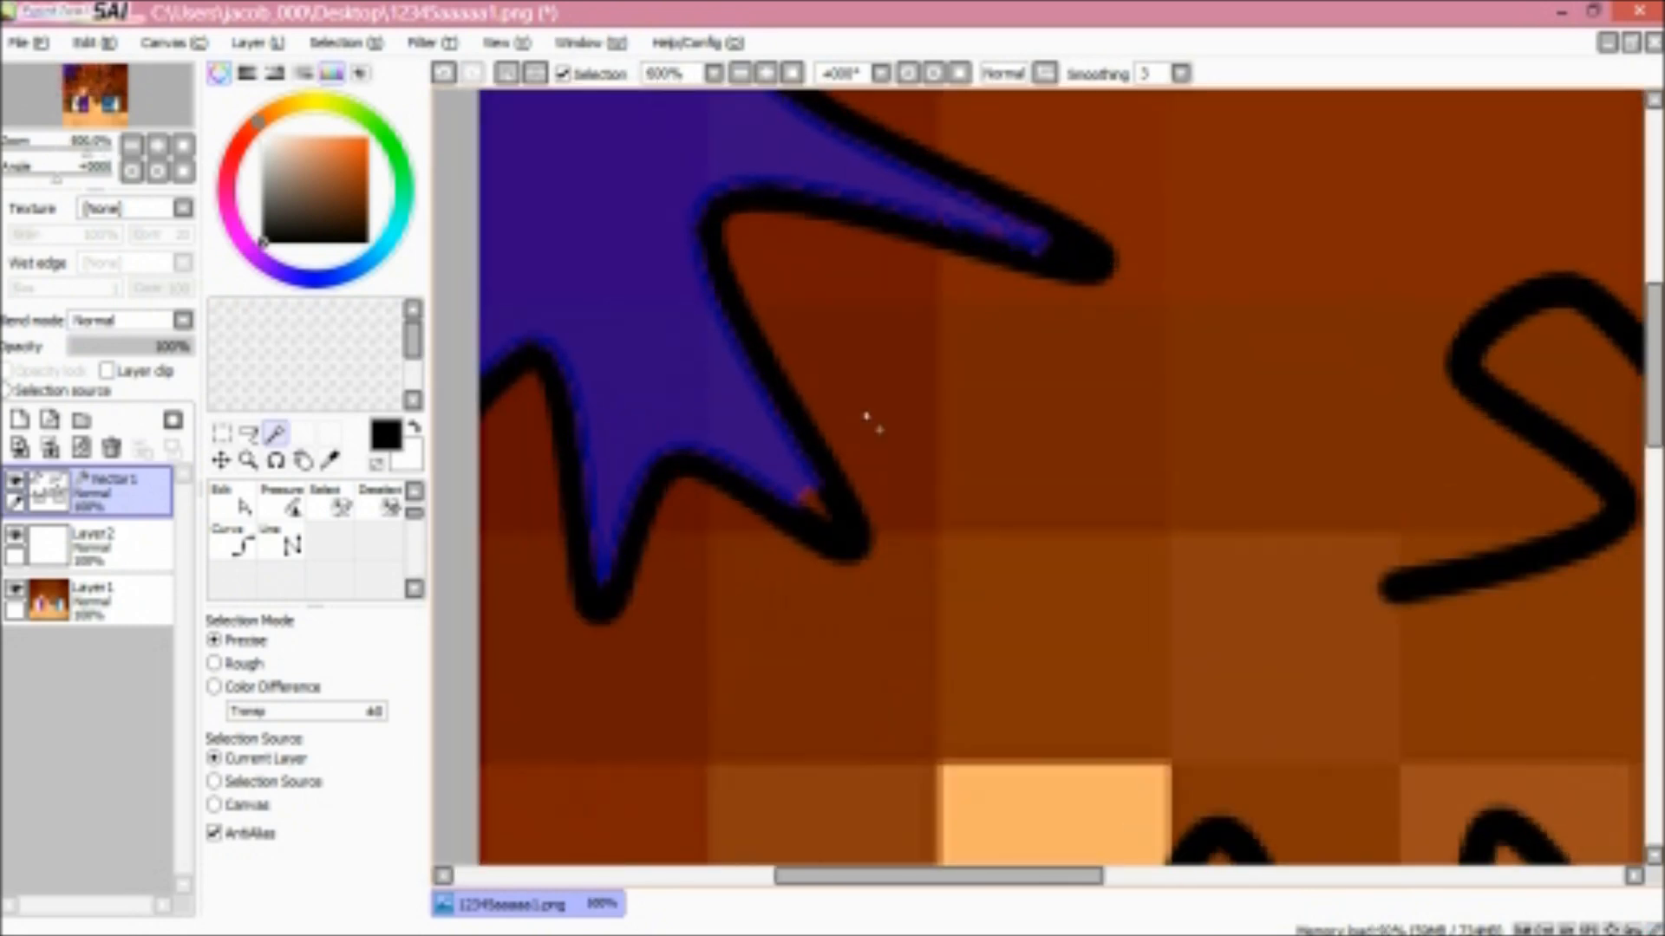
pyautogui.scroll(-1, 789, 553)
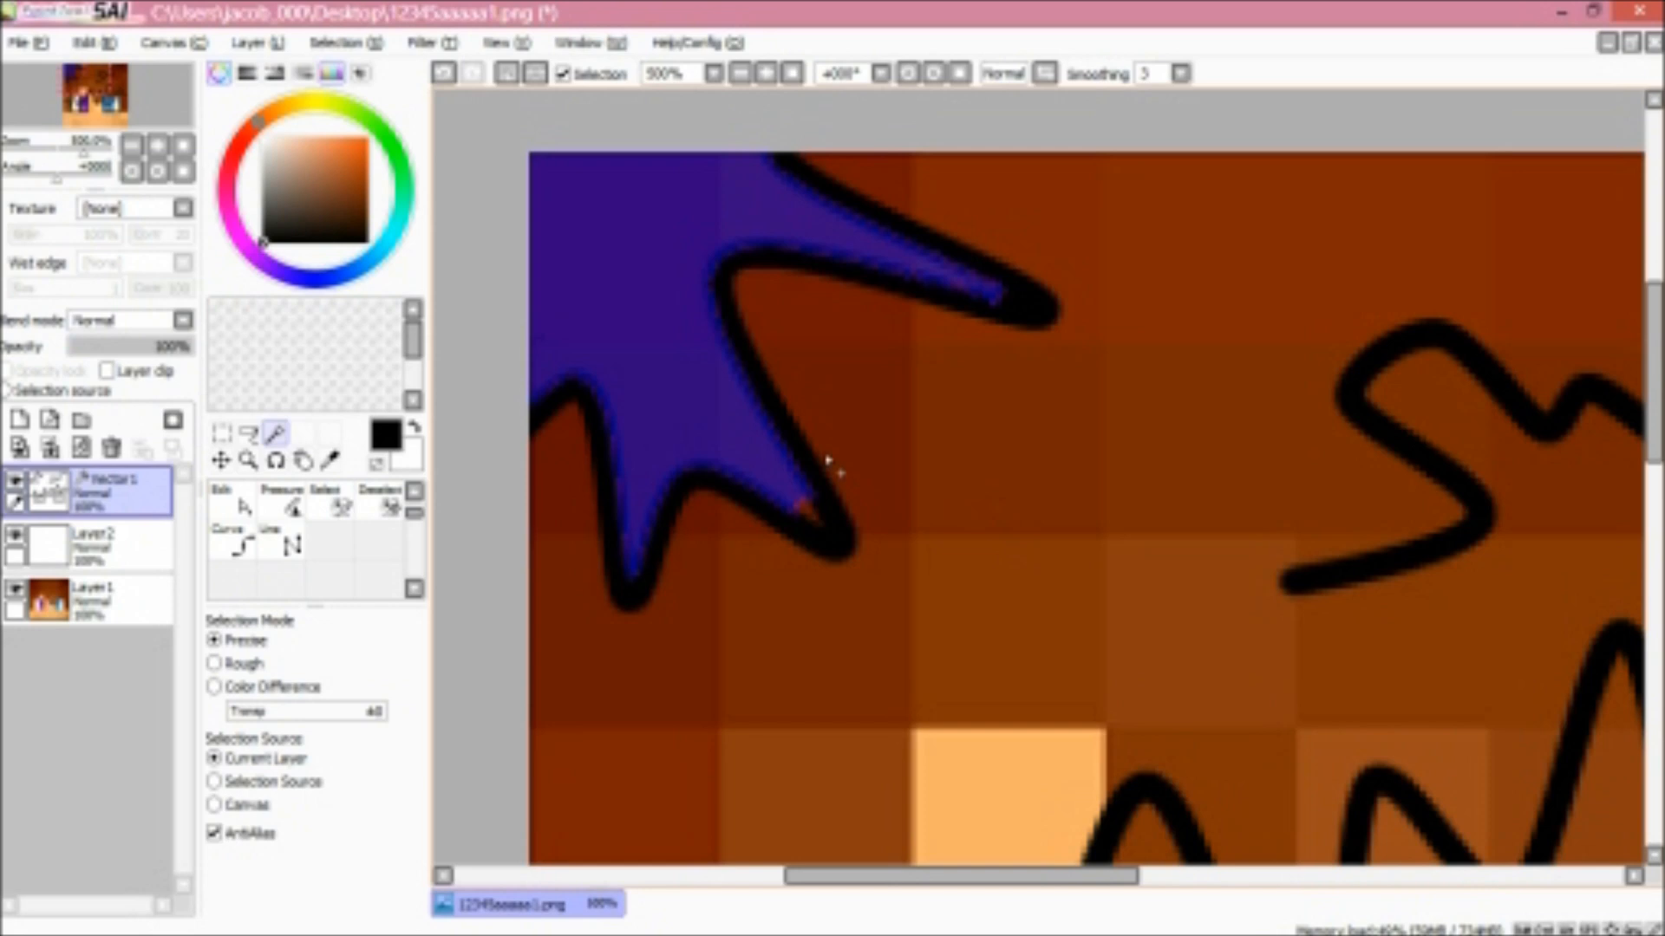
pyautogui.click(141, 43)
pyautogui.moveTo(80, 39)
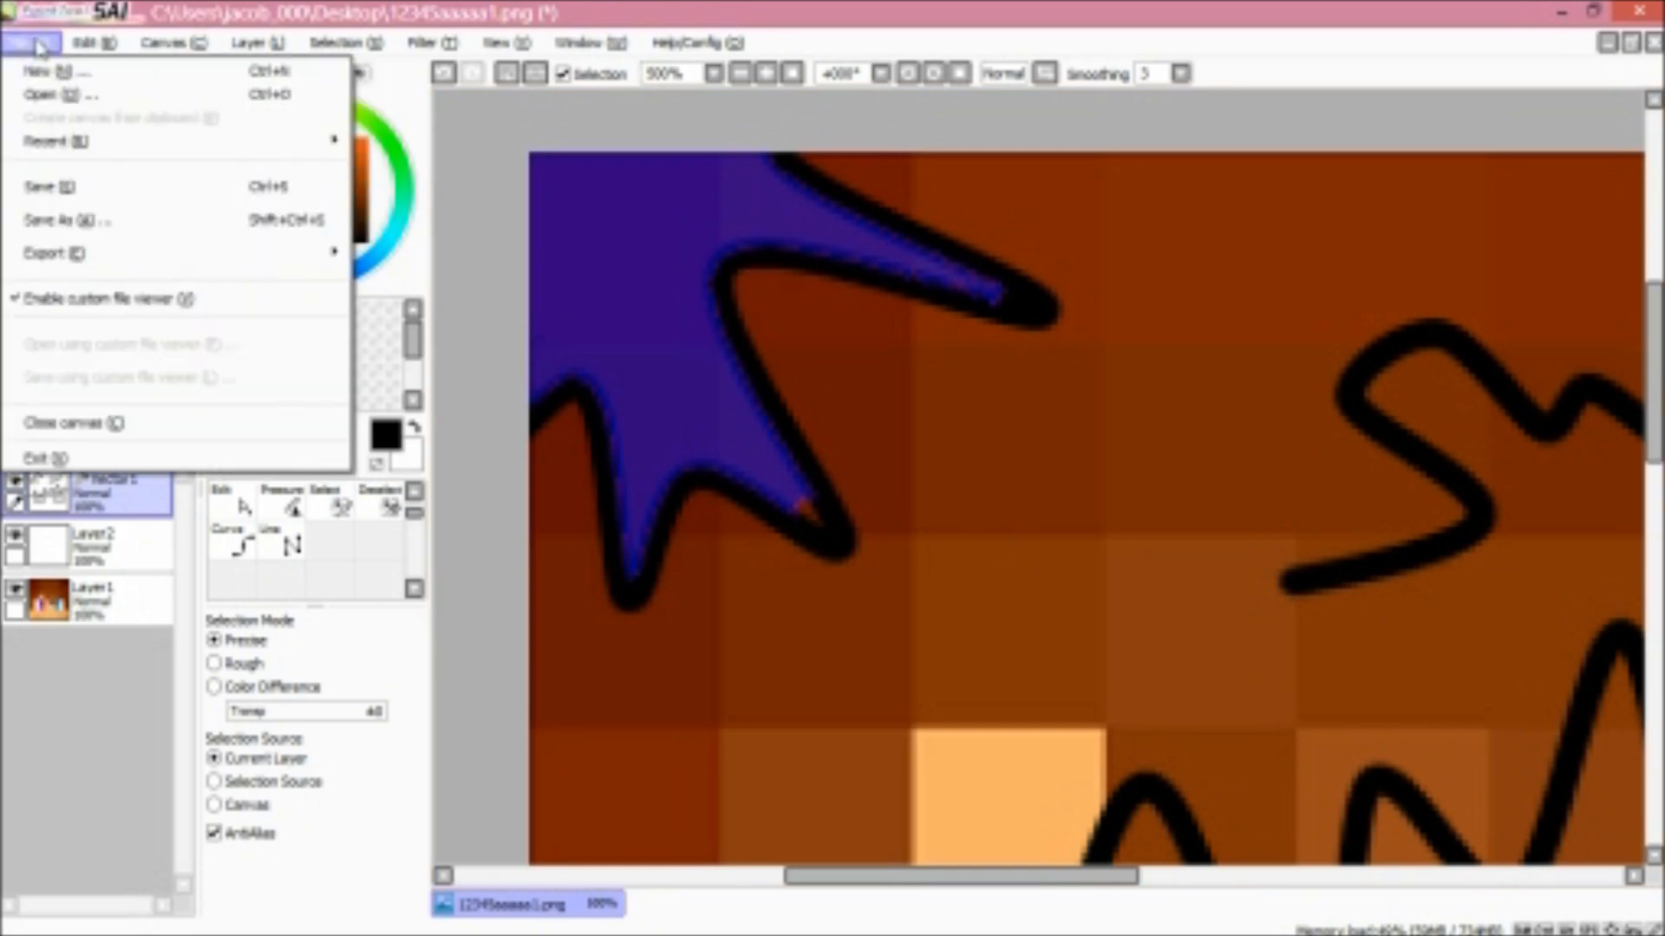
pyautogui.moveTo(247, 48)
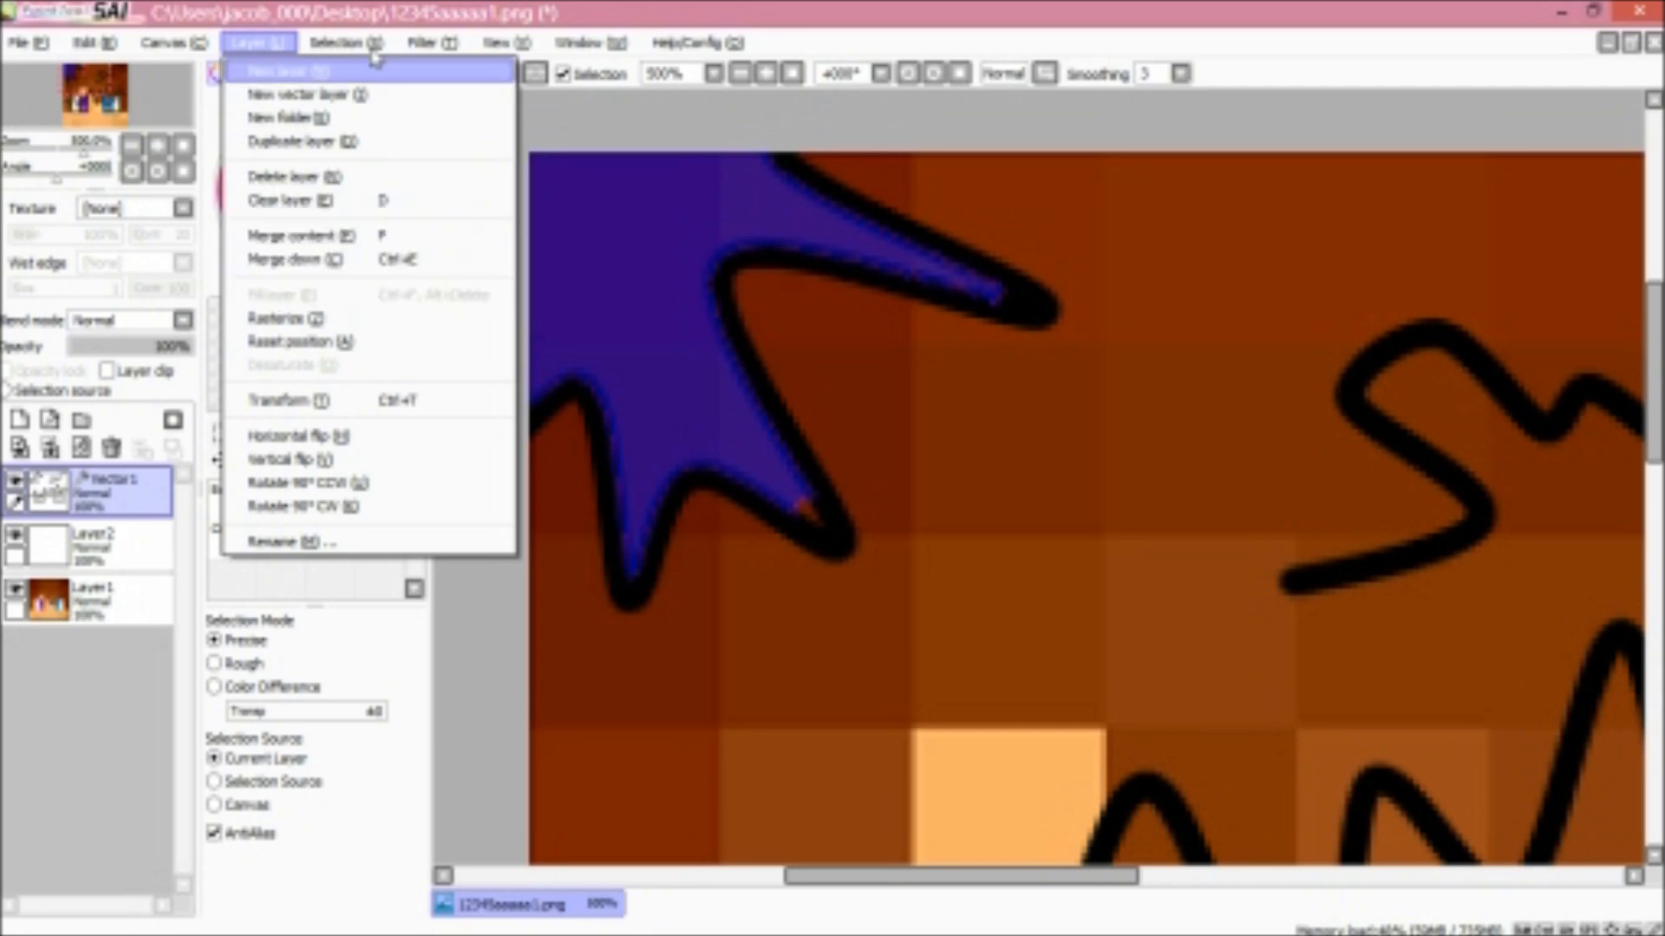
pyautogui.moveTo(551, 47)
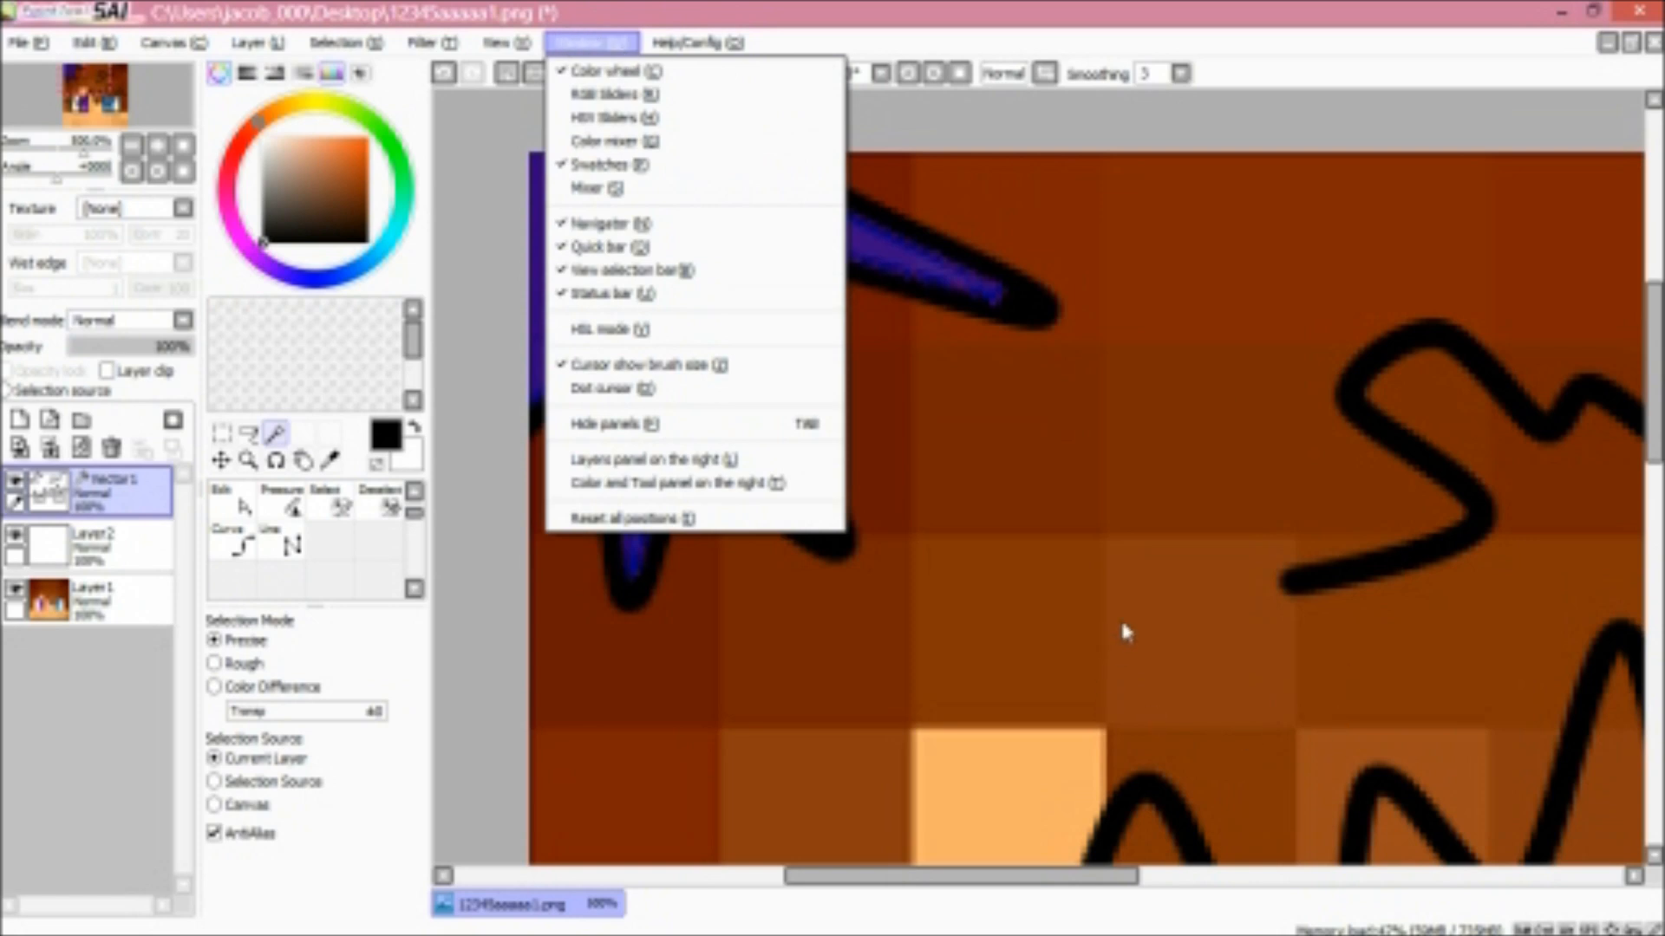
pyautogui.click(1132, 140)
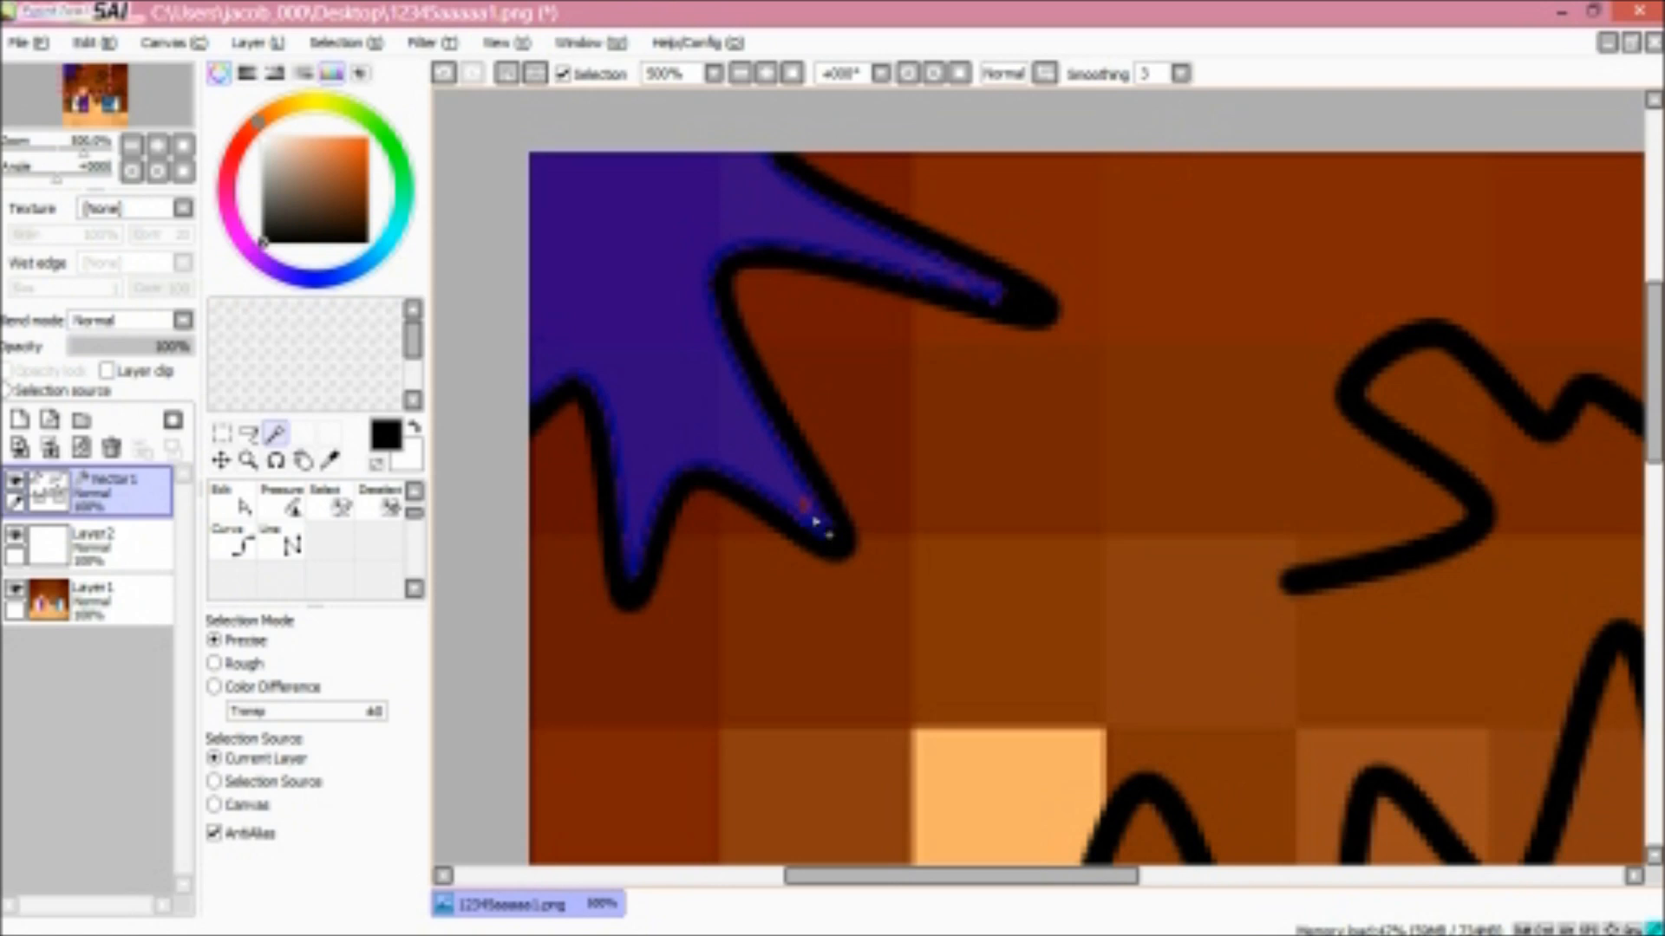
# Extend the selection into the unselected lower tip of the hair tuft
pyautogui.scroll(1, 820, 462)
pyautogui.scroll(-3, 781, 413)
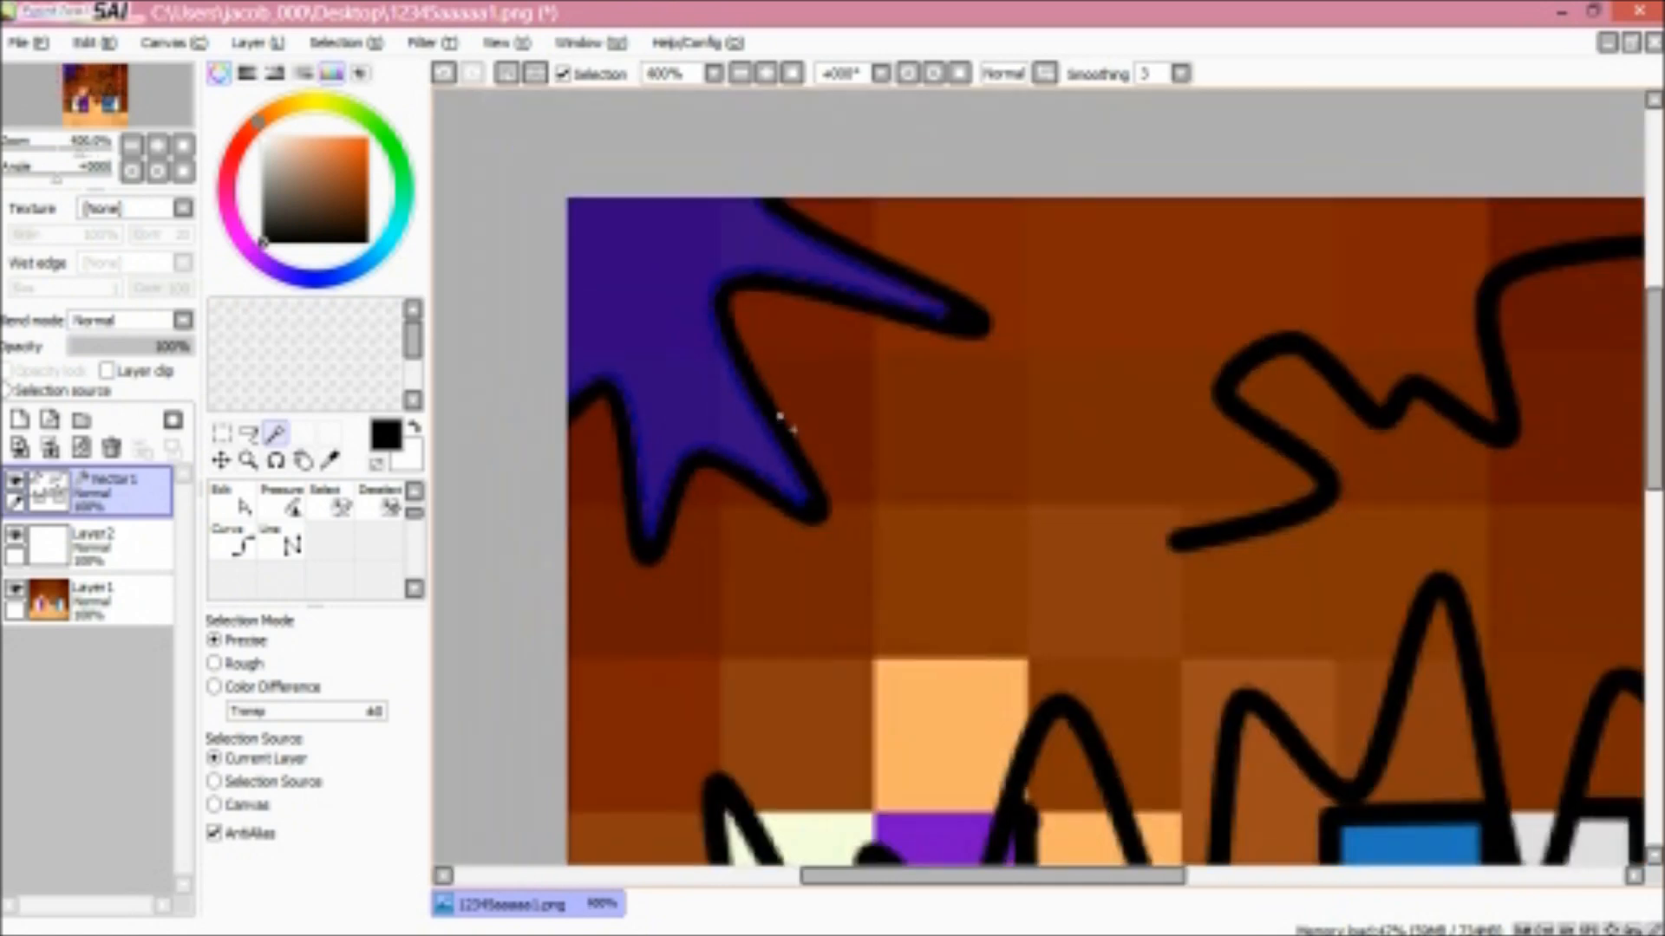
pyautogui.scroll(1, 808, 439)
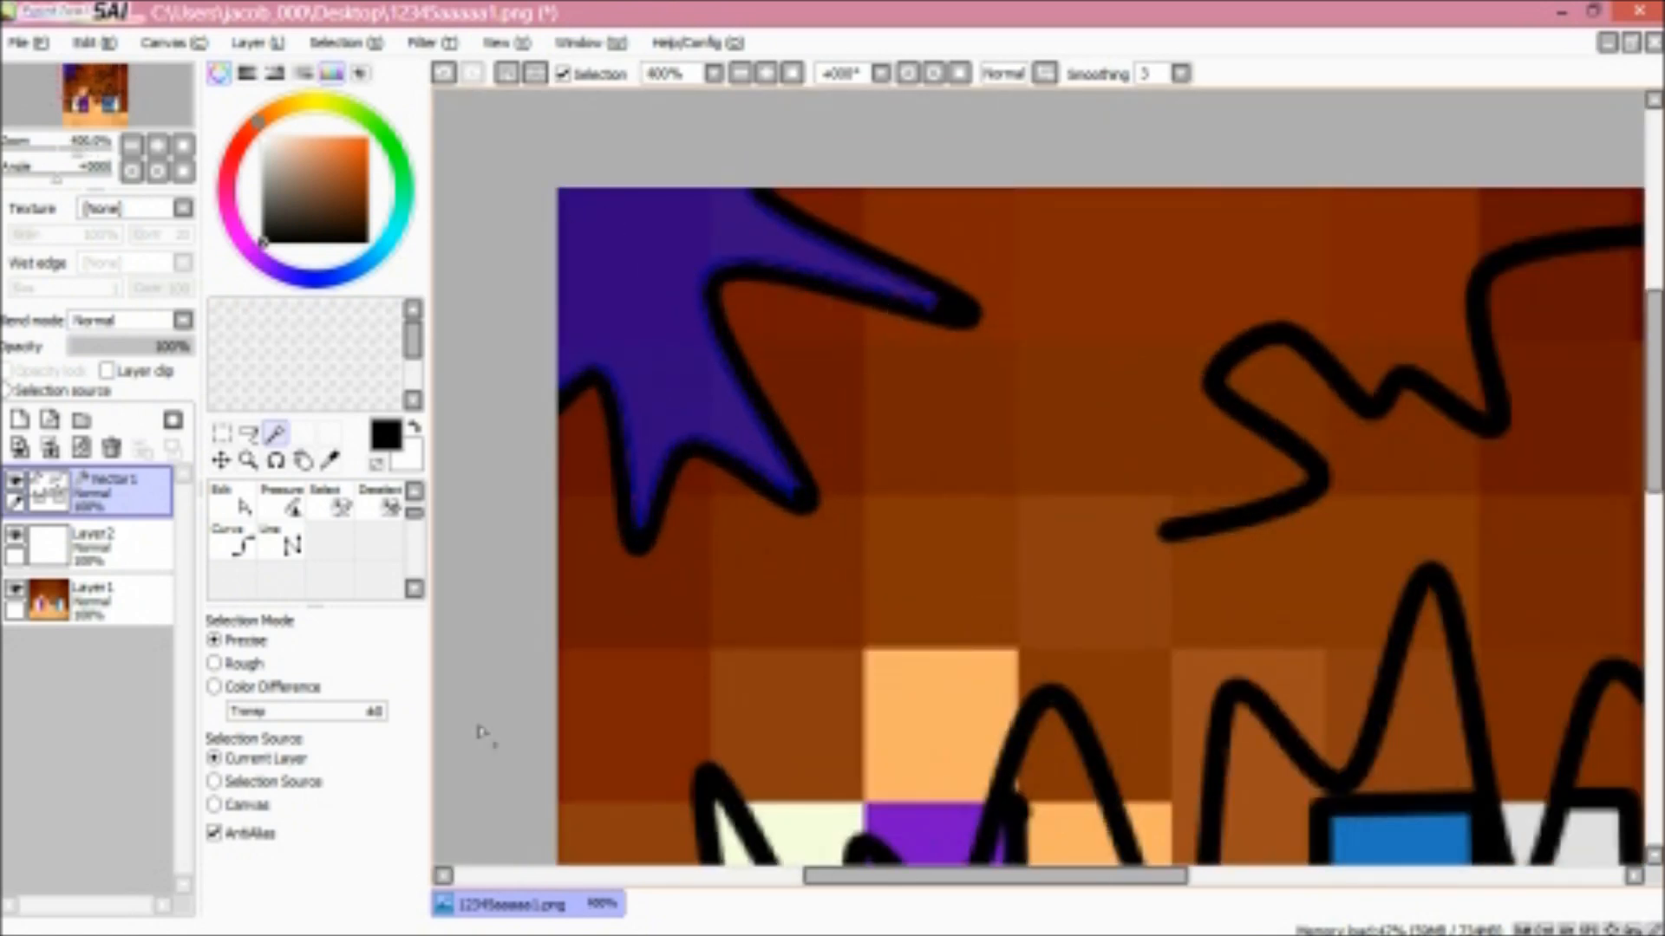
# Paint the selected hair tuft medium orange-brown with the Marker on Layer2, beneath the linework
pyautogui.click(287, 512)
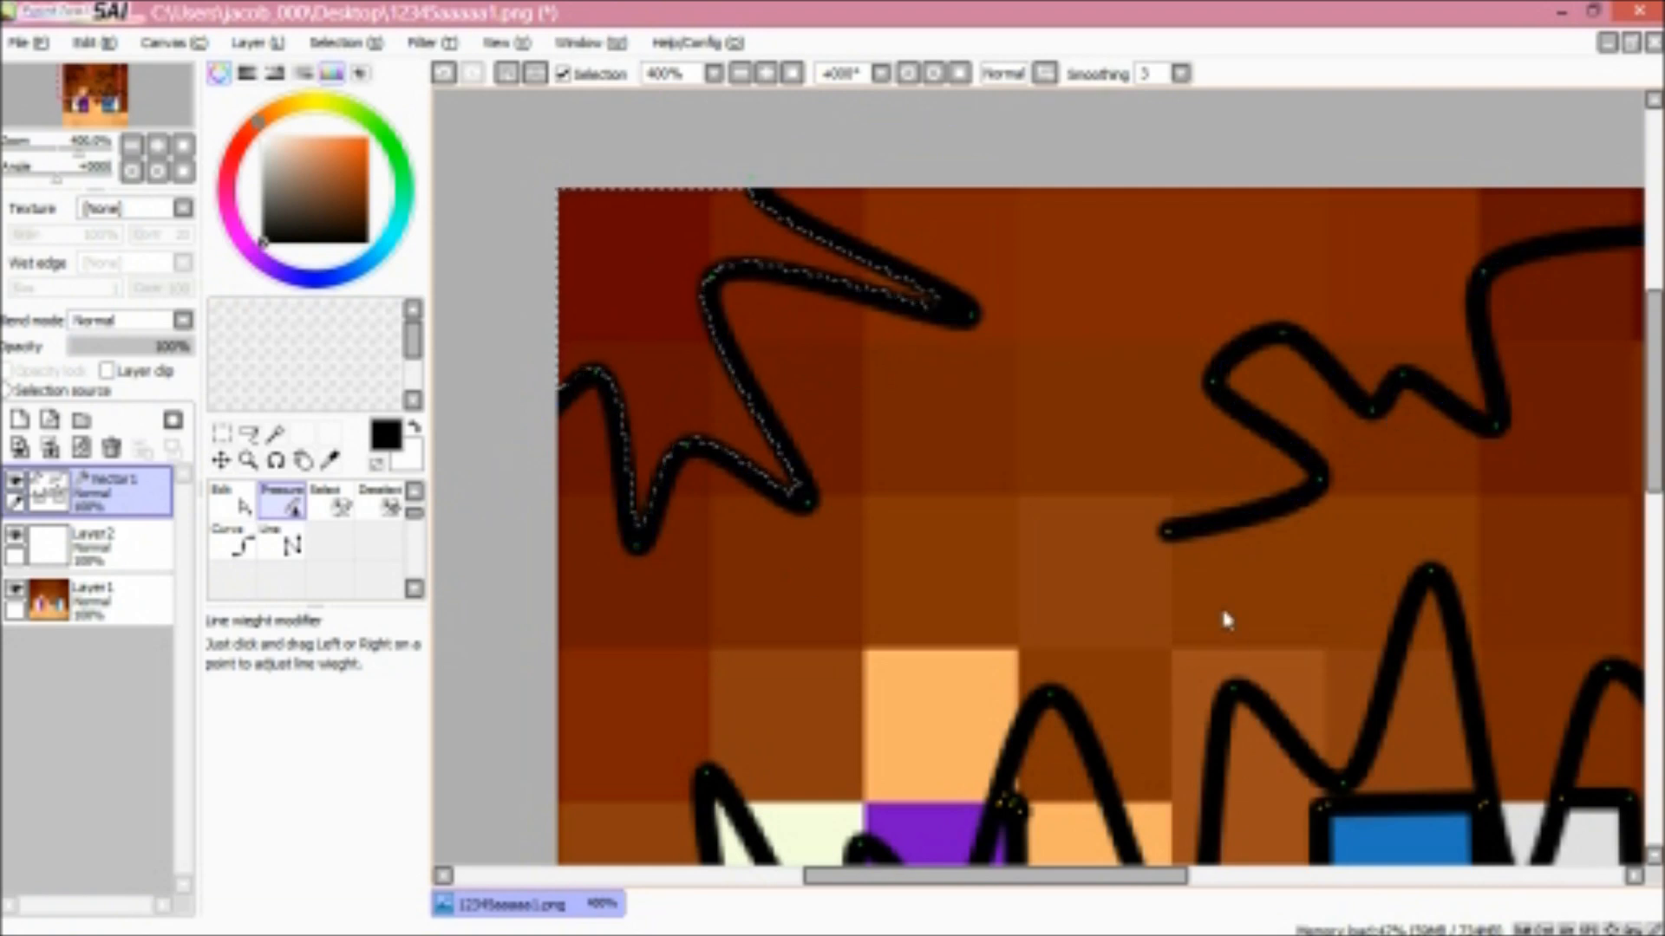
pyautogui.click(103, 546)
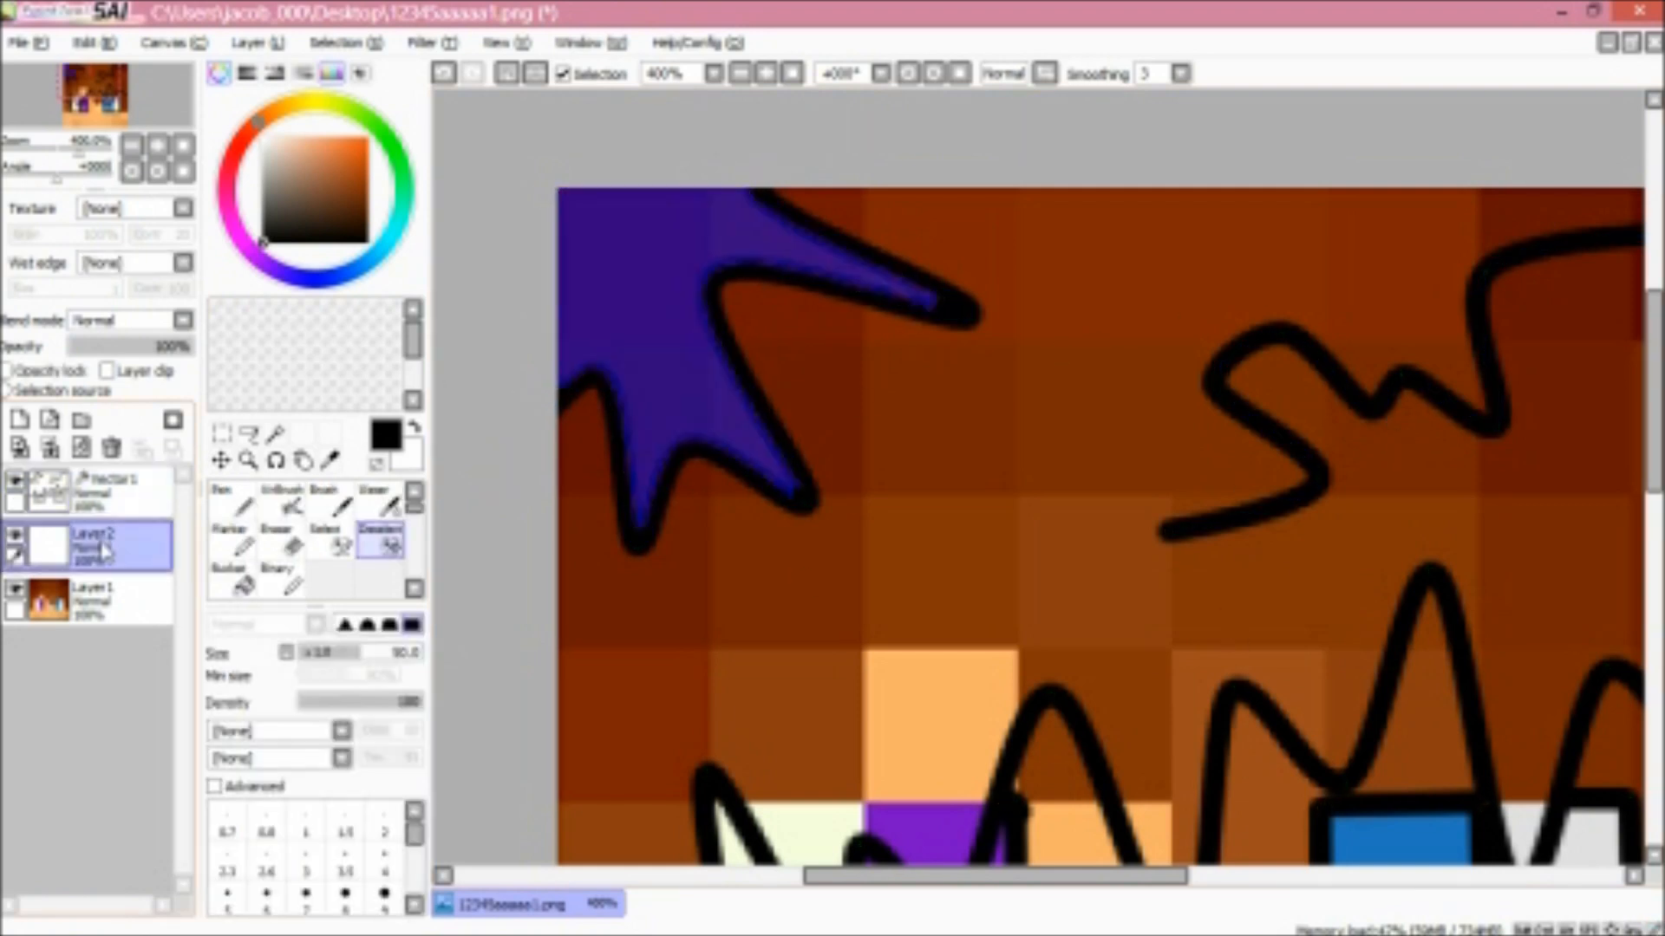
pyautogui.click(231, 541)
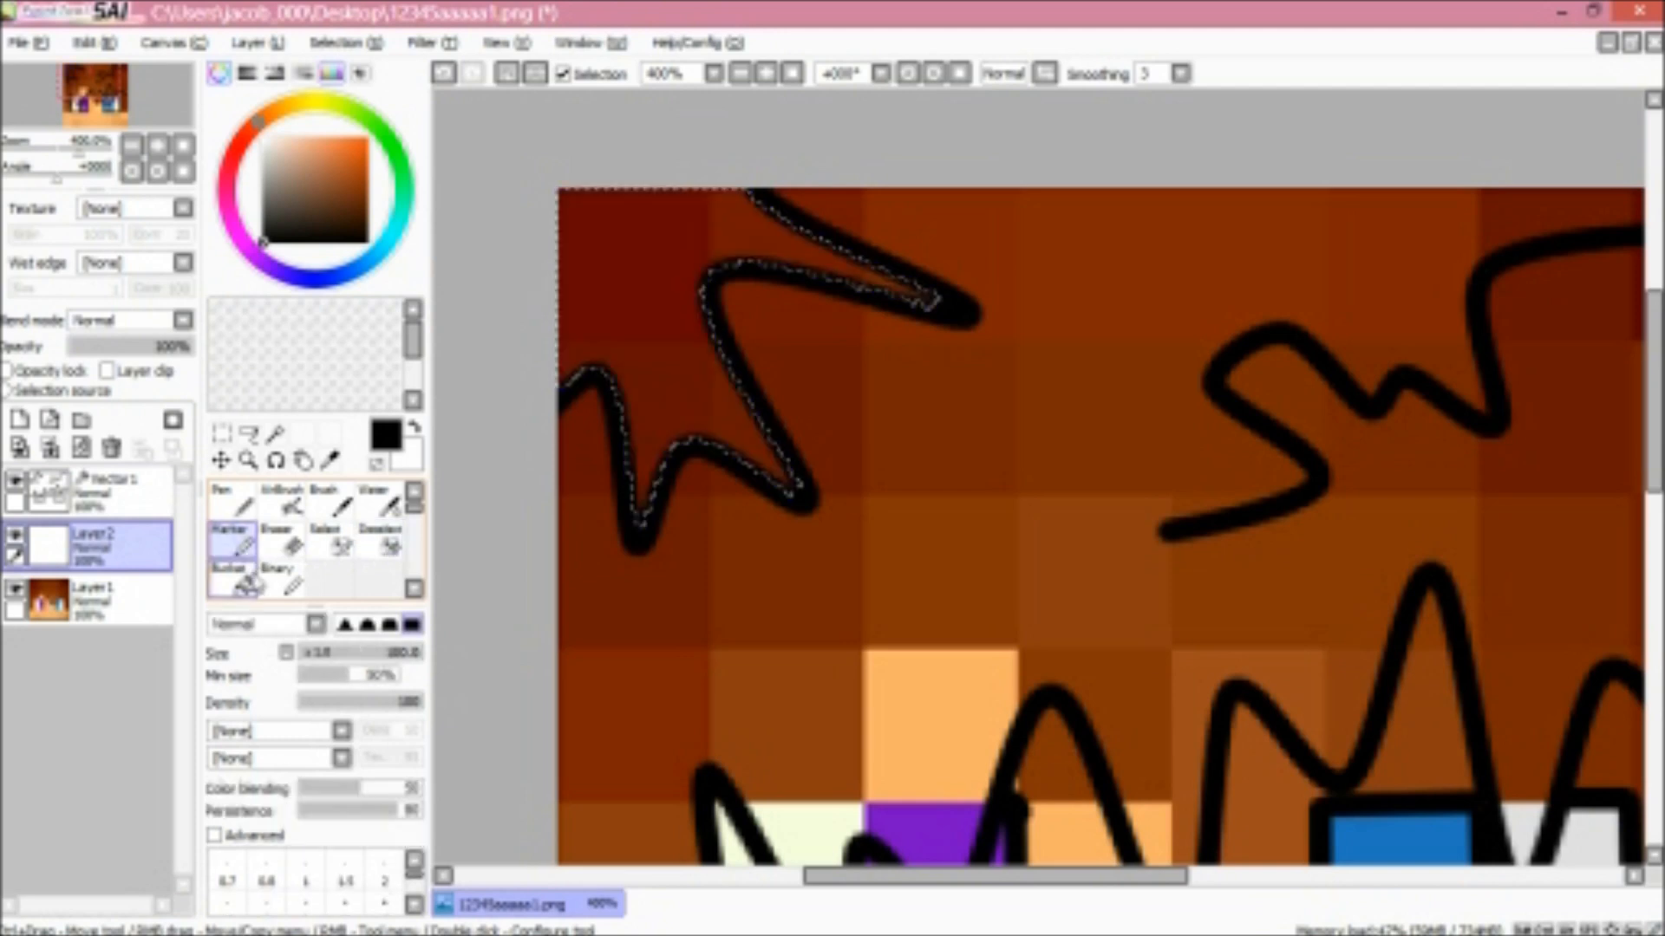
pyautogui.click(355, 179)
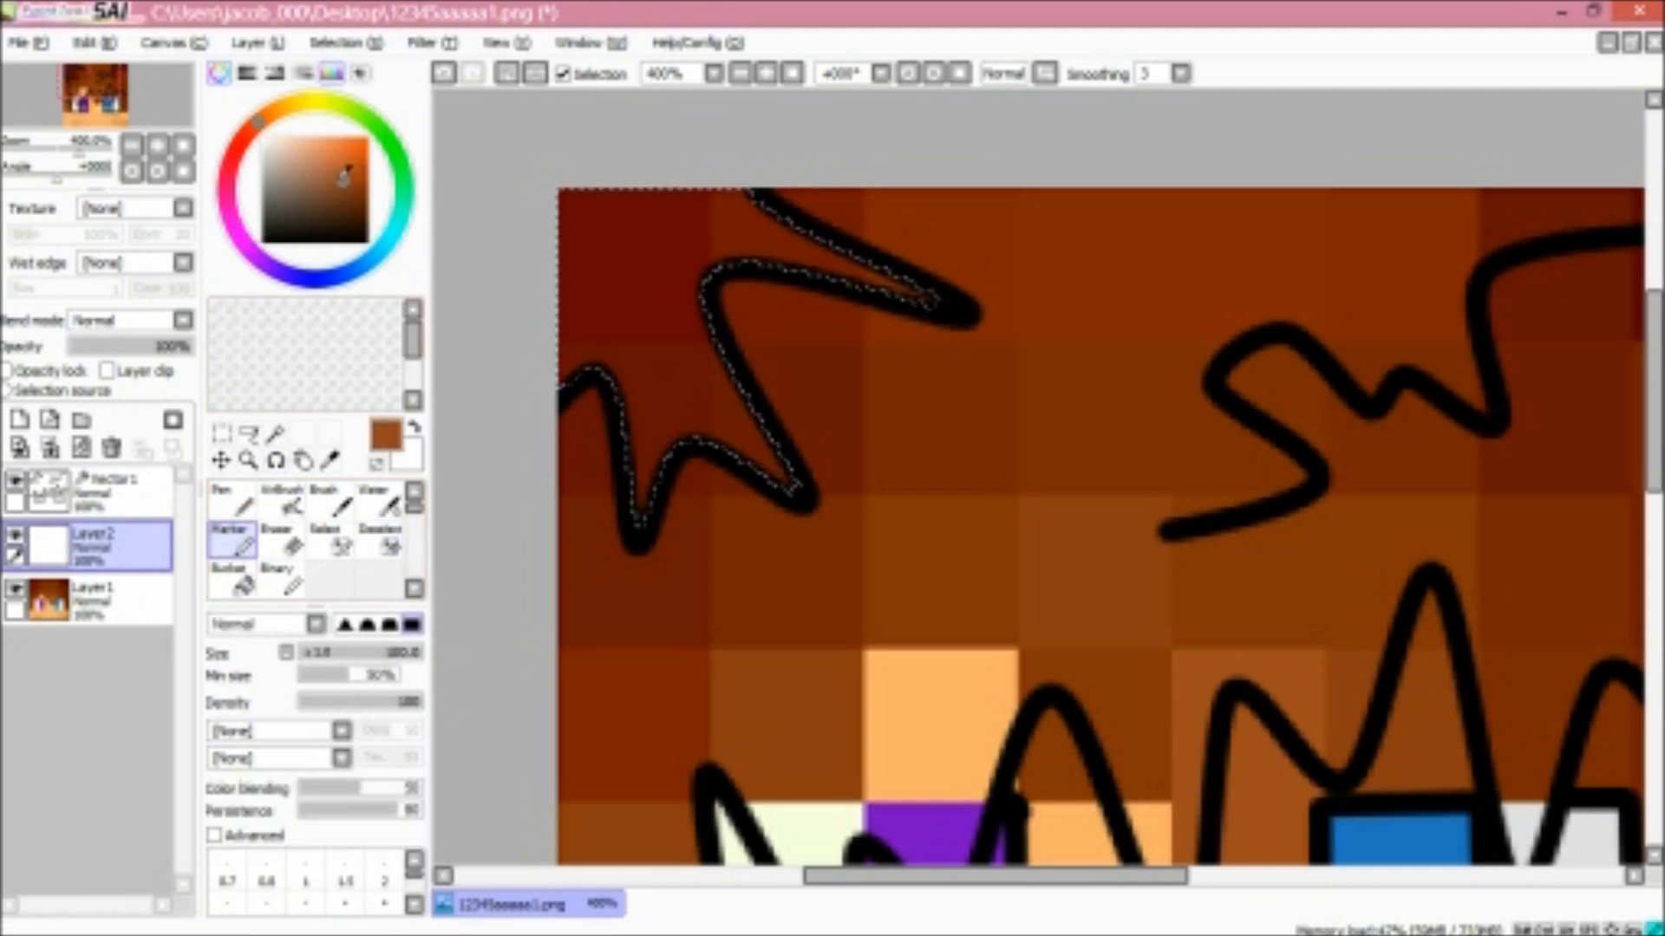
pyautogui.moveTo(351, 168); pyautogui.dragTo(338, 165)
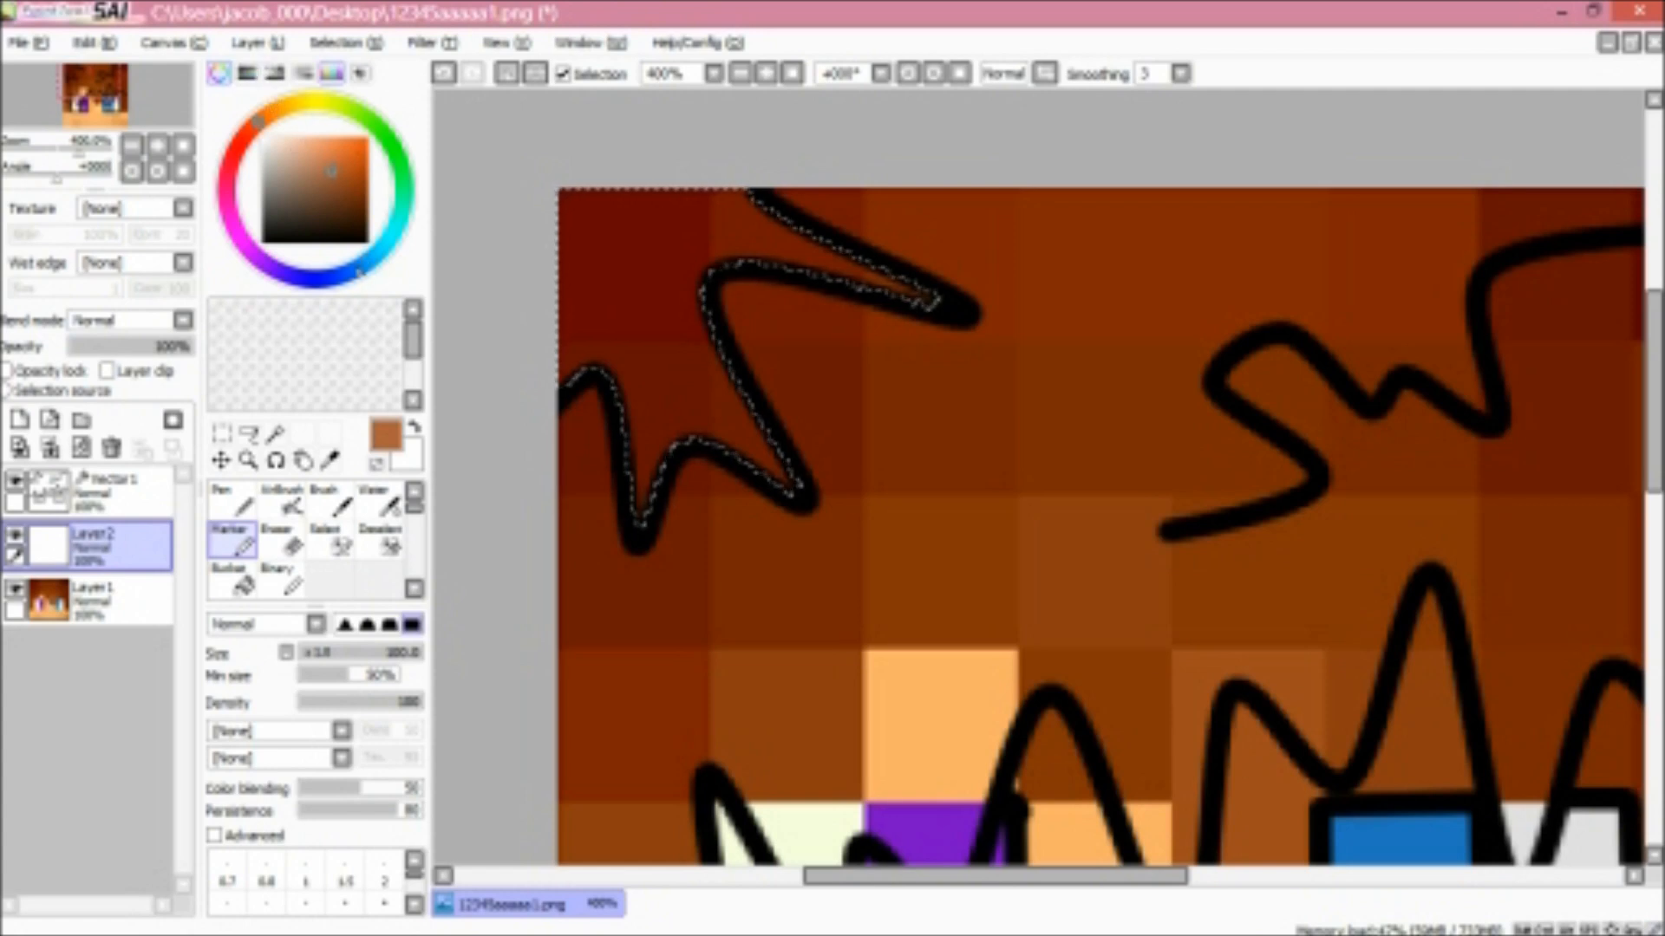
pyautogui.moveTo(334, 170); pyautogui.dragTo(350, 182)
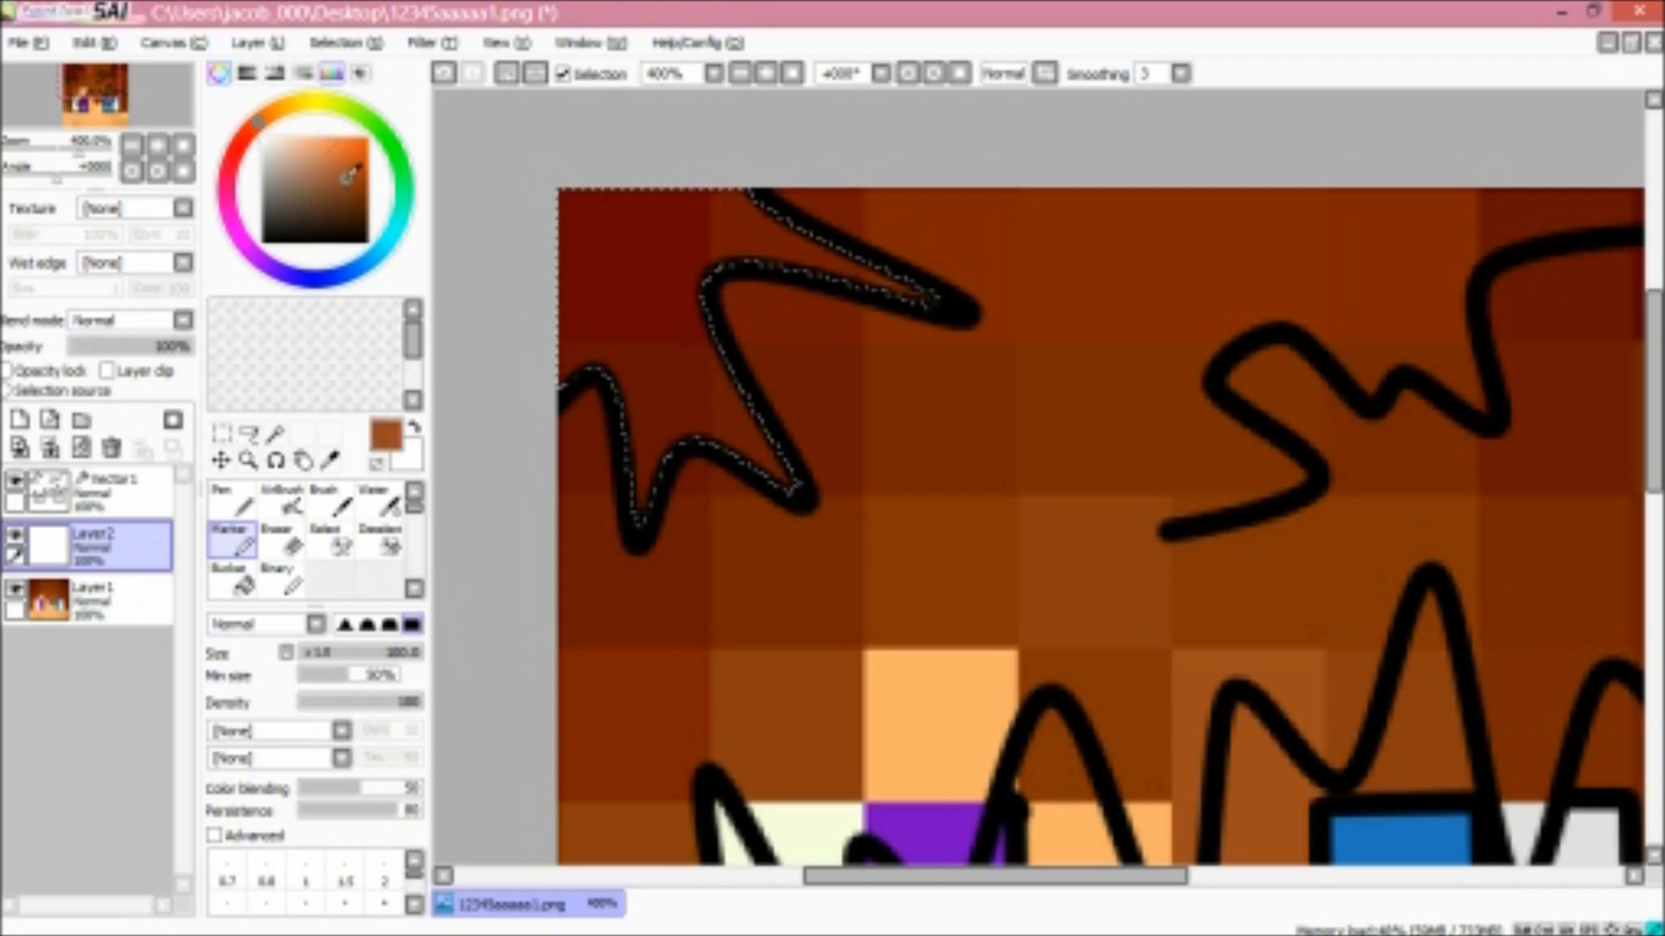
pyautogui.moveTo(706, 297)
pyautogui.mouseDown()
pyautogui.moveTo(959, 298)
pyautogui.moveTo(595, 352)
pyautogui.moveTo(647, 302)
pyautogui.mouseUp()
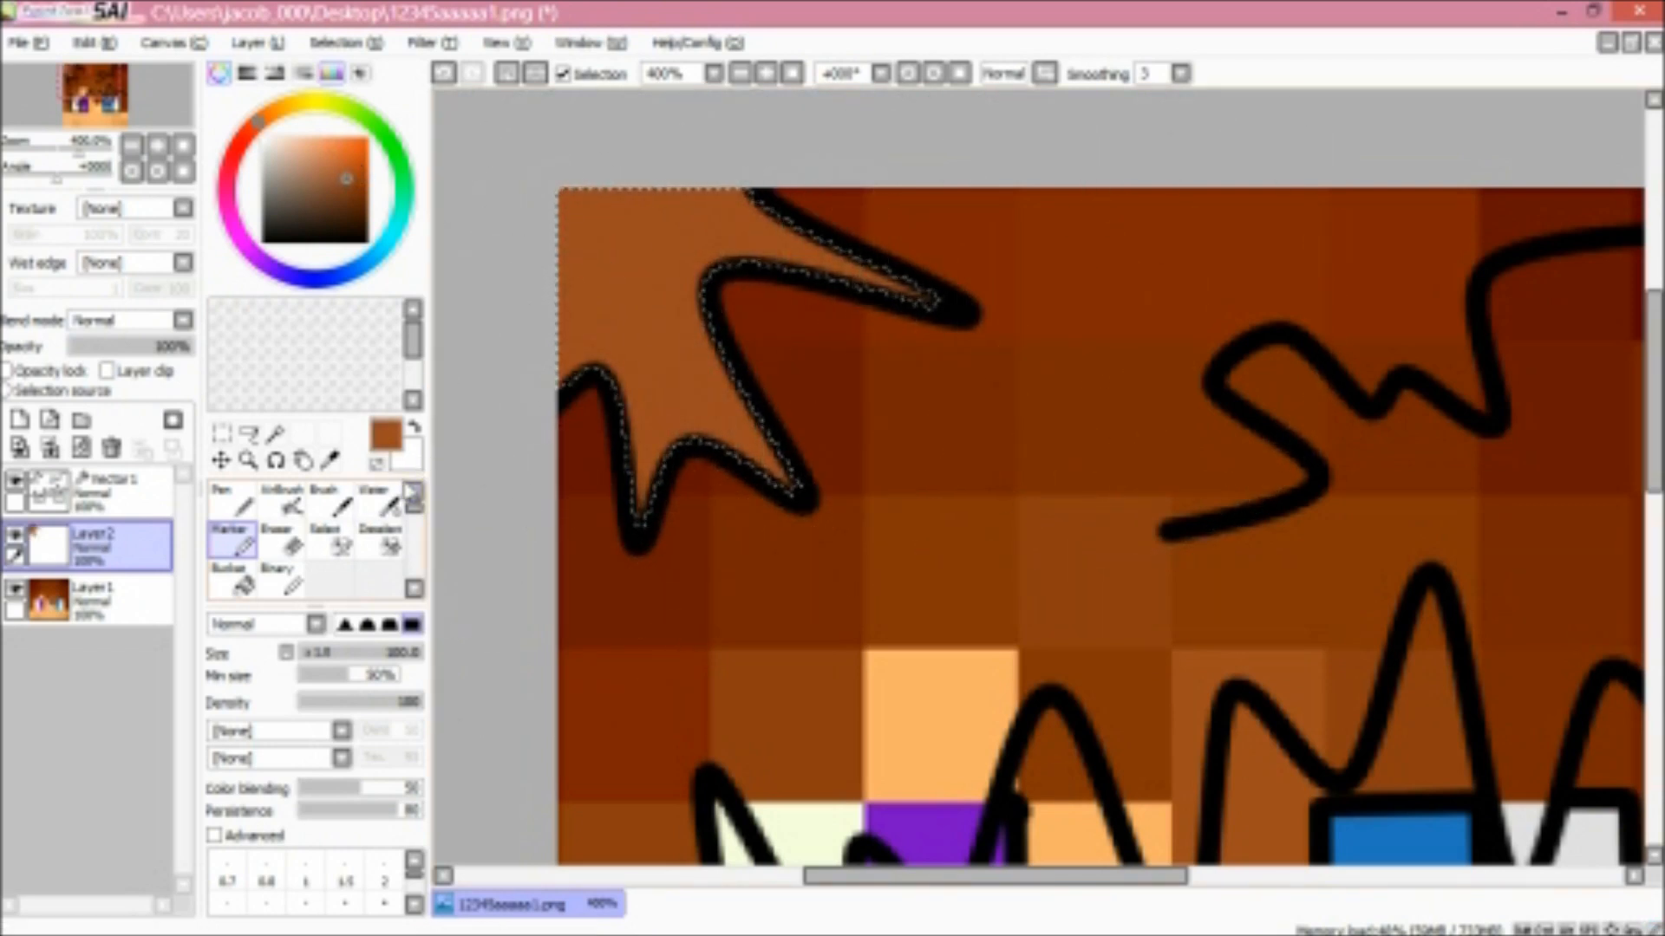
# Clear the selection over the painted hair tuft with the Deselect brush, including the remainder in the canvas corner
pyautogui.click(380, 542)
pyautogui.moveTo(606, 372)
pyautogui.mouseDown()
pyautogui.moveTo(516, 403)
pyautogui.moveTo(631, 313)
pyautogui.moveTo(730, 264)
pyautogui.moveTo(850, 284)
pyautogui.moveTo(798, 444)
pyautogui.moveTo(614, 535)
pyautogui.moveTo(806, 335)
pyautogui.mouseUp()
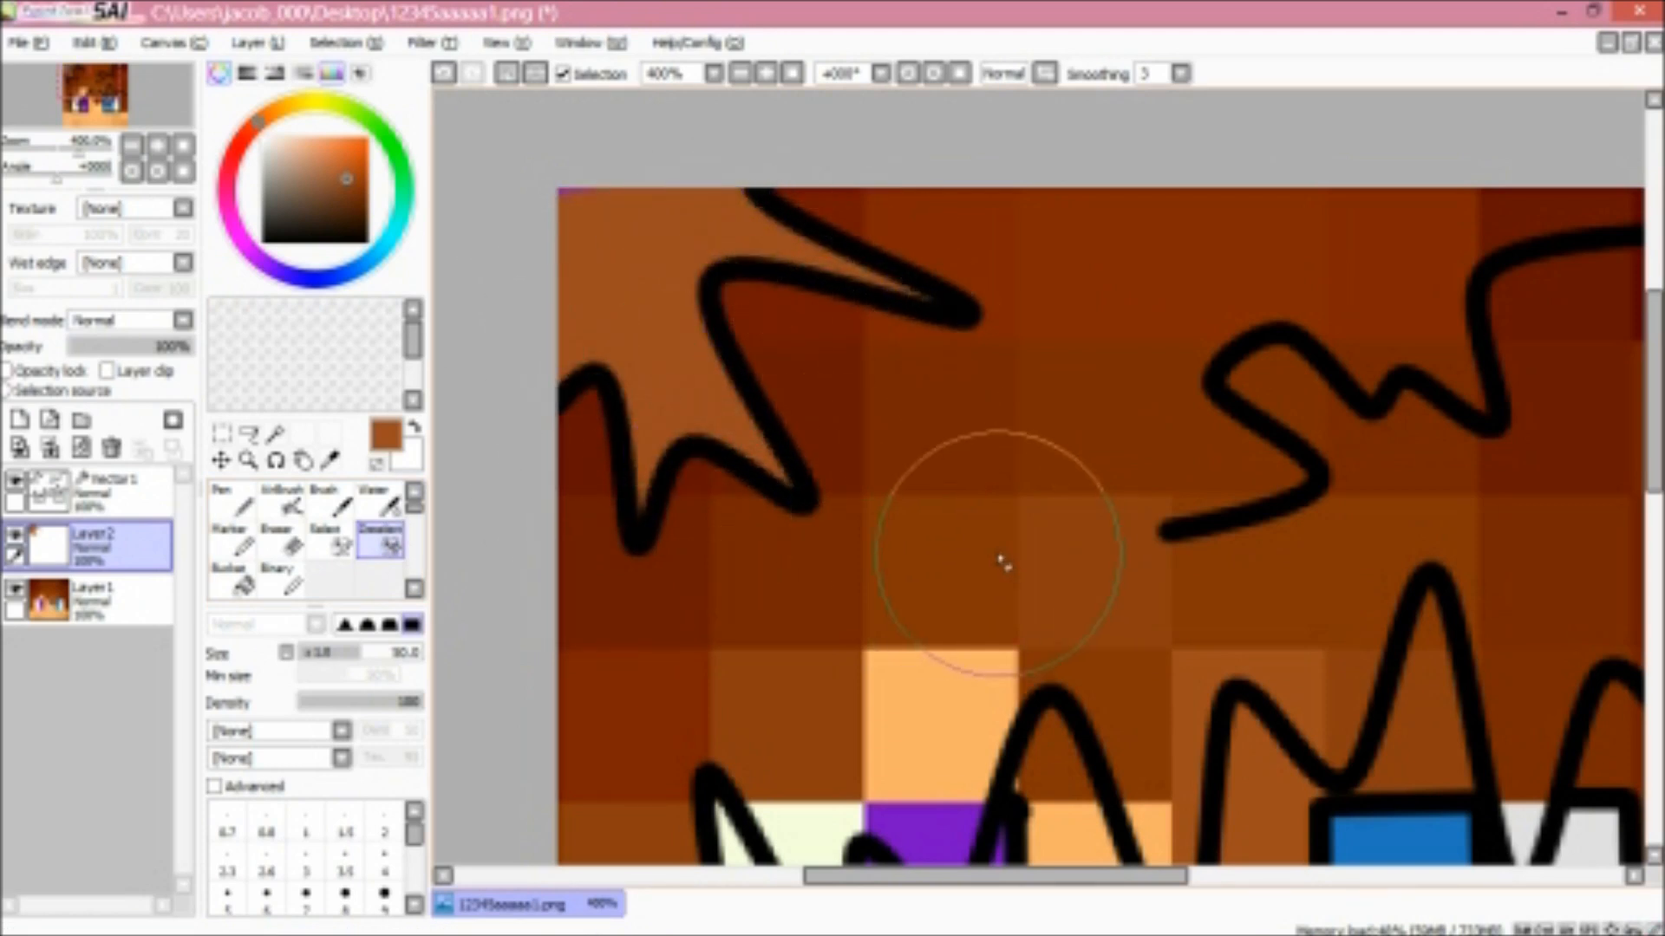
pyautogui.scroll(-1, 971, 538)
pyautogui.scroll(-3, 944, 518)
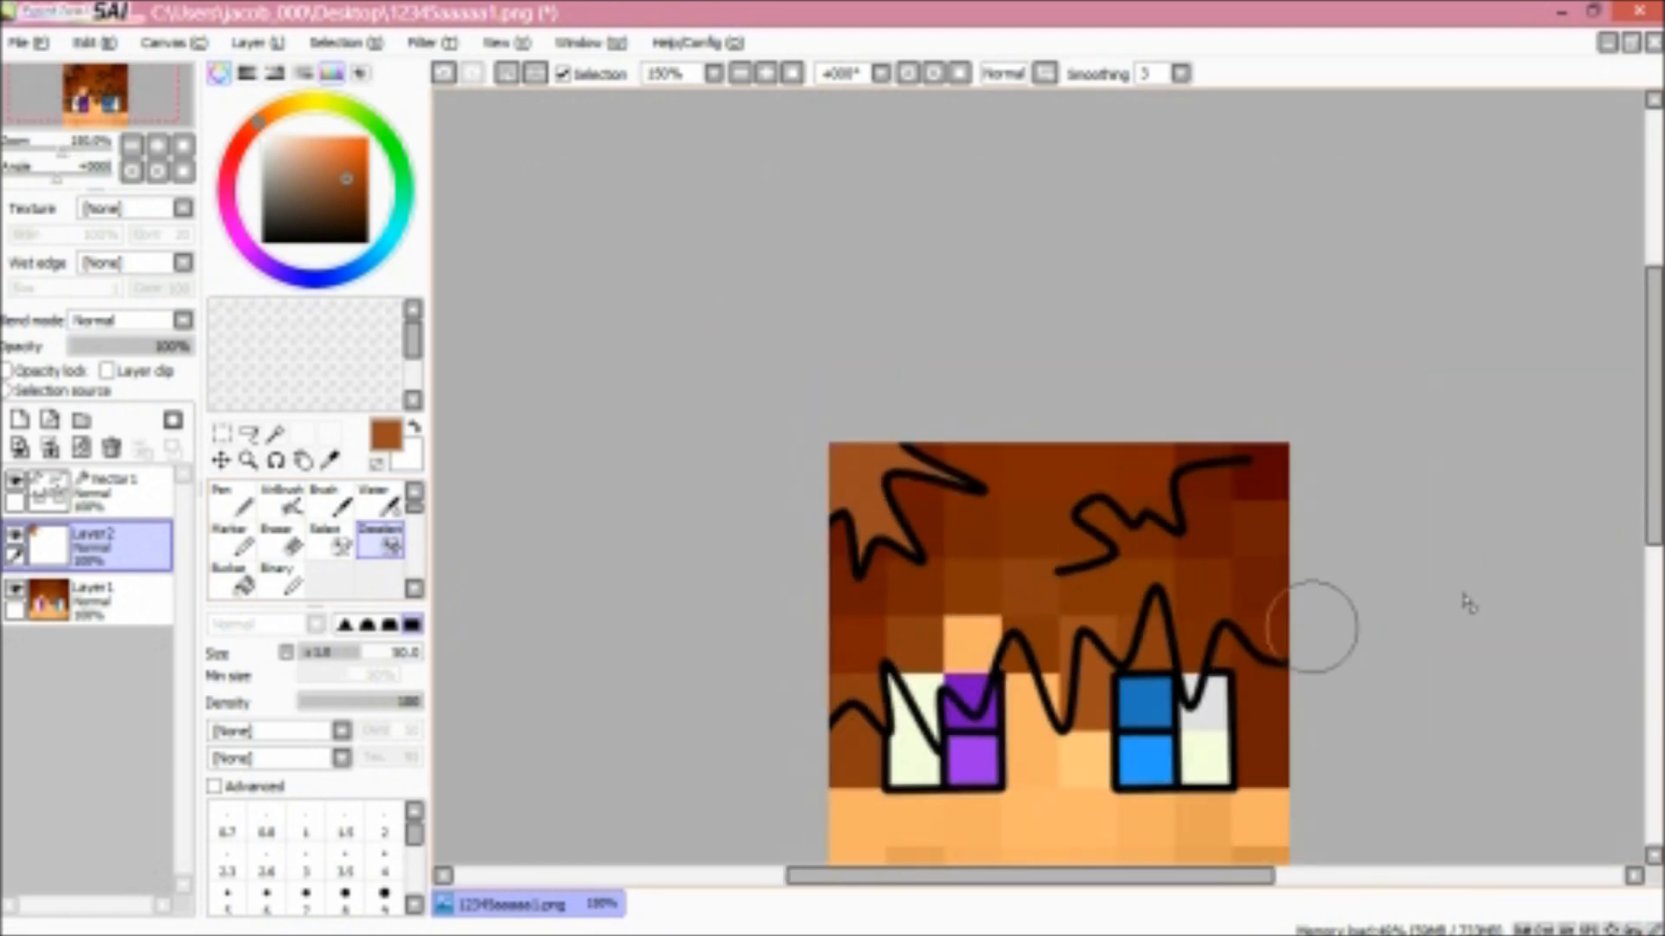
pyautogui.scroll(3, 1174, 449)
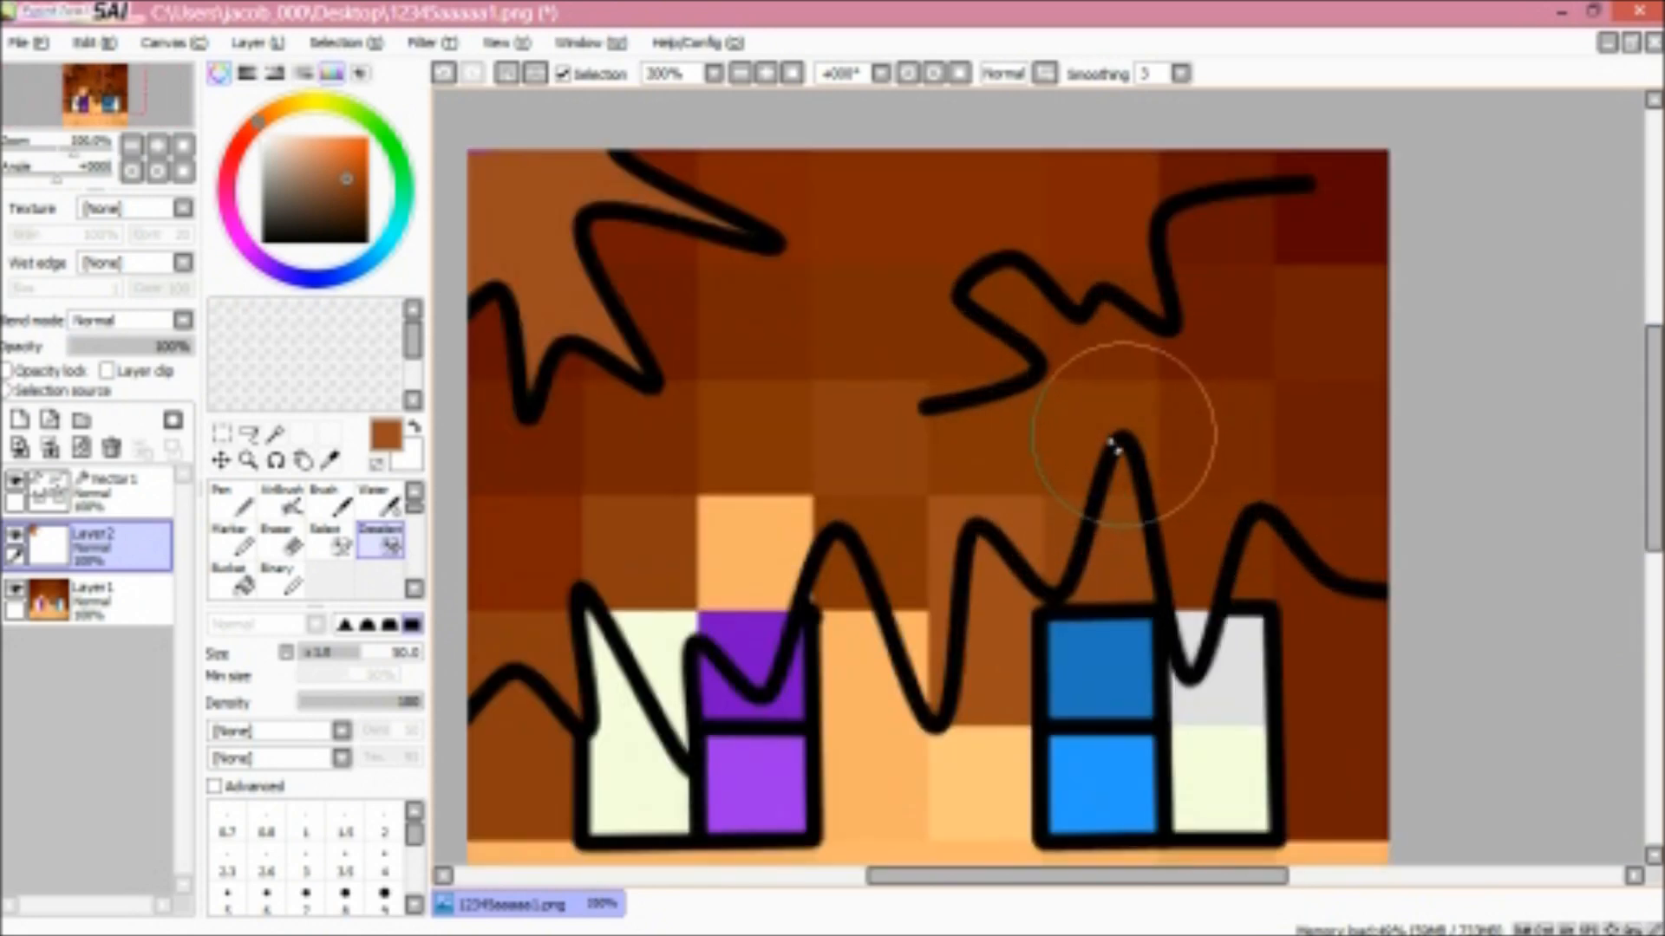
pyautogui.moveTo(1100, 876); pyautogui.dragTo(1024, 875)
pyautogui.moveTo(720, 268)
pyautogui.mouseDown()
pyautogui.moveTo(865, 241)
pyautogui.moveTo(687, 314)
pyautogui.moveTo(825, 204)
pyautogui.moveTo(685, 173)
pyautogui.mouseUp()
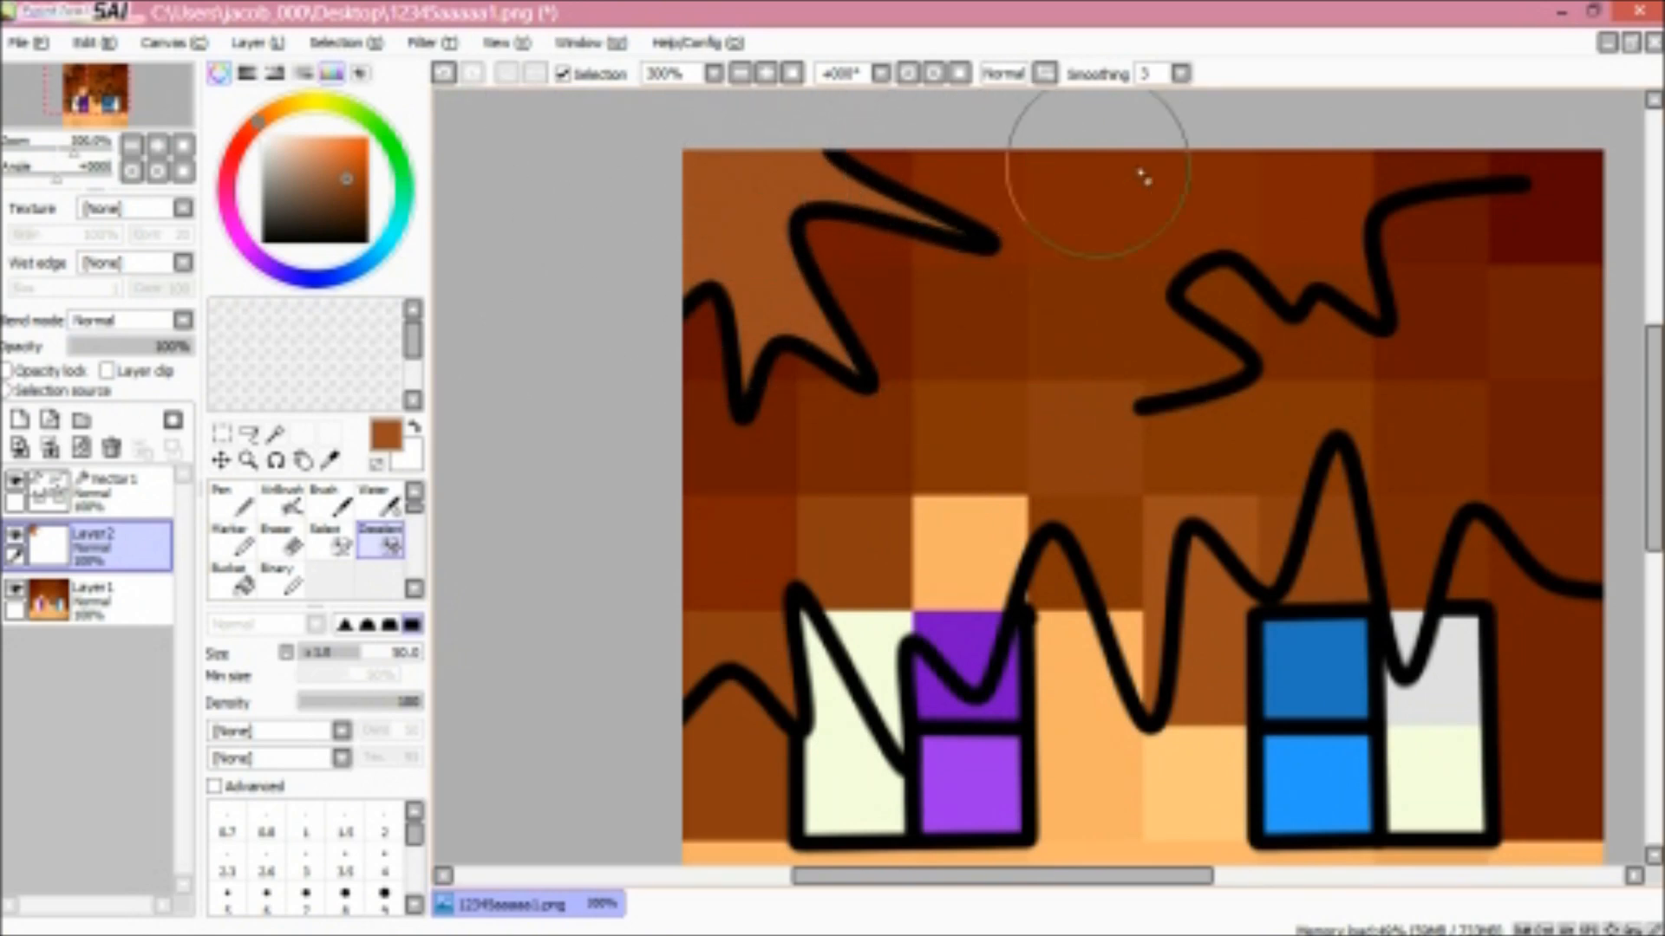
# Select the large main hair area above the fringe line with the Magic Wand on the linework layer
pyautogui.click(104, 490)
pyautogui.click(276, 433)
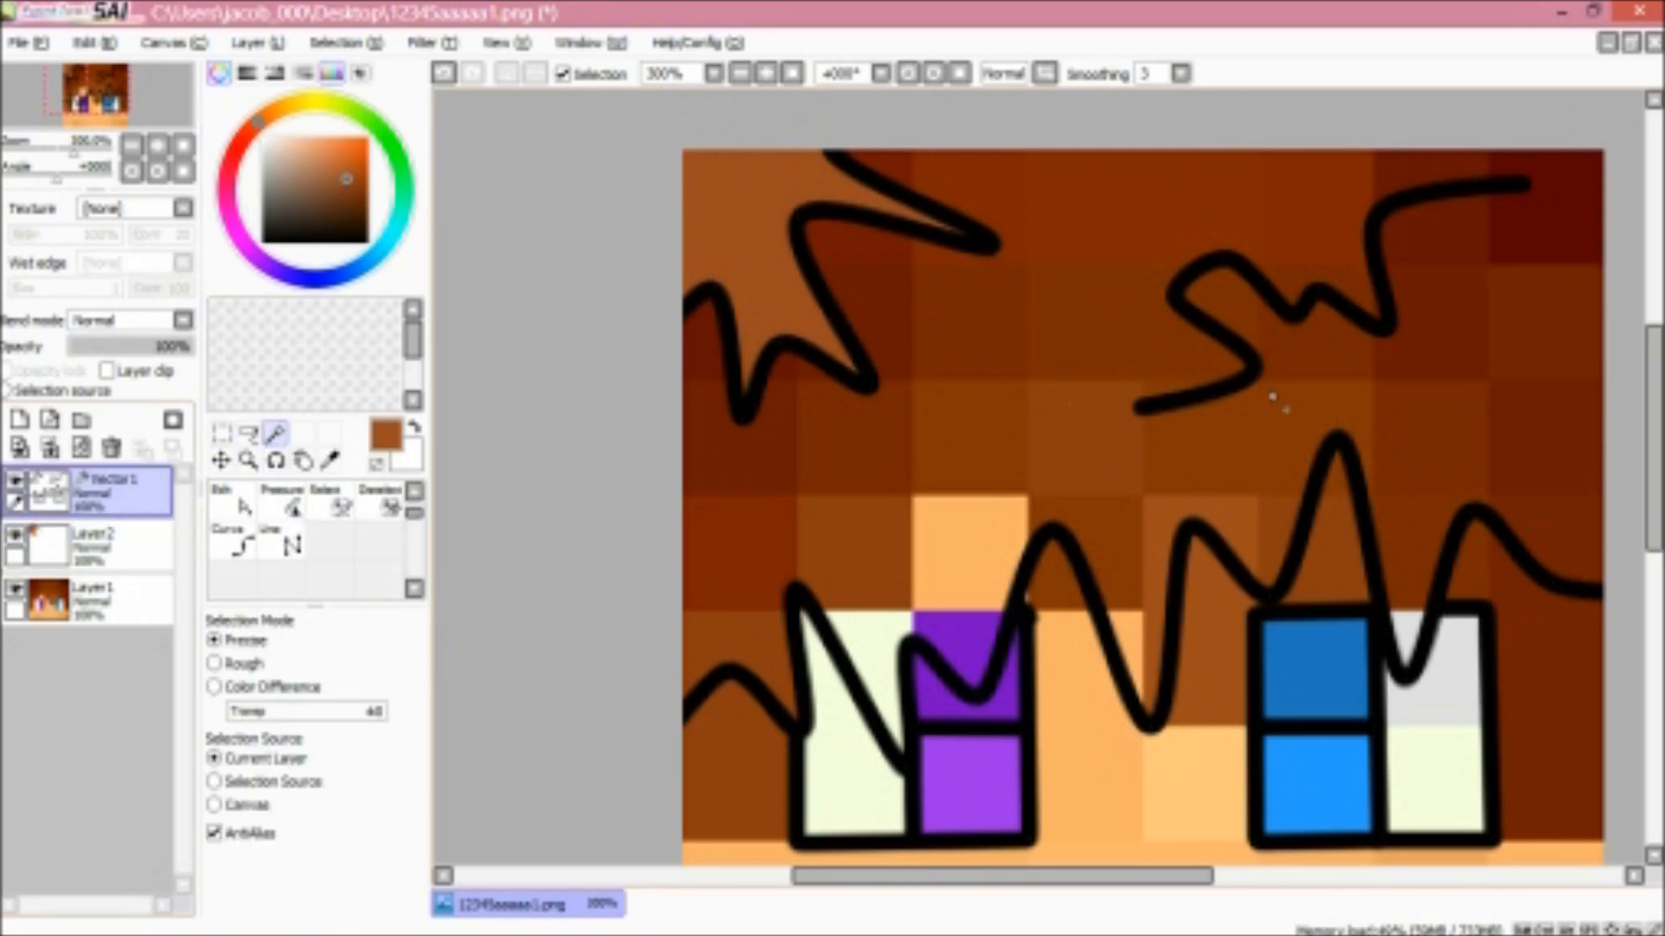
pyautogui.click(1025, 364)
pyautogui.scroll(2, 1370, 305)
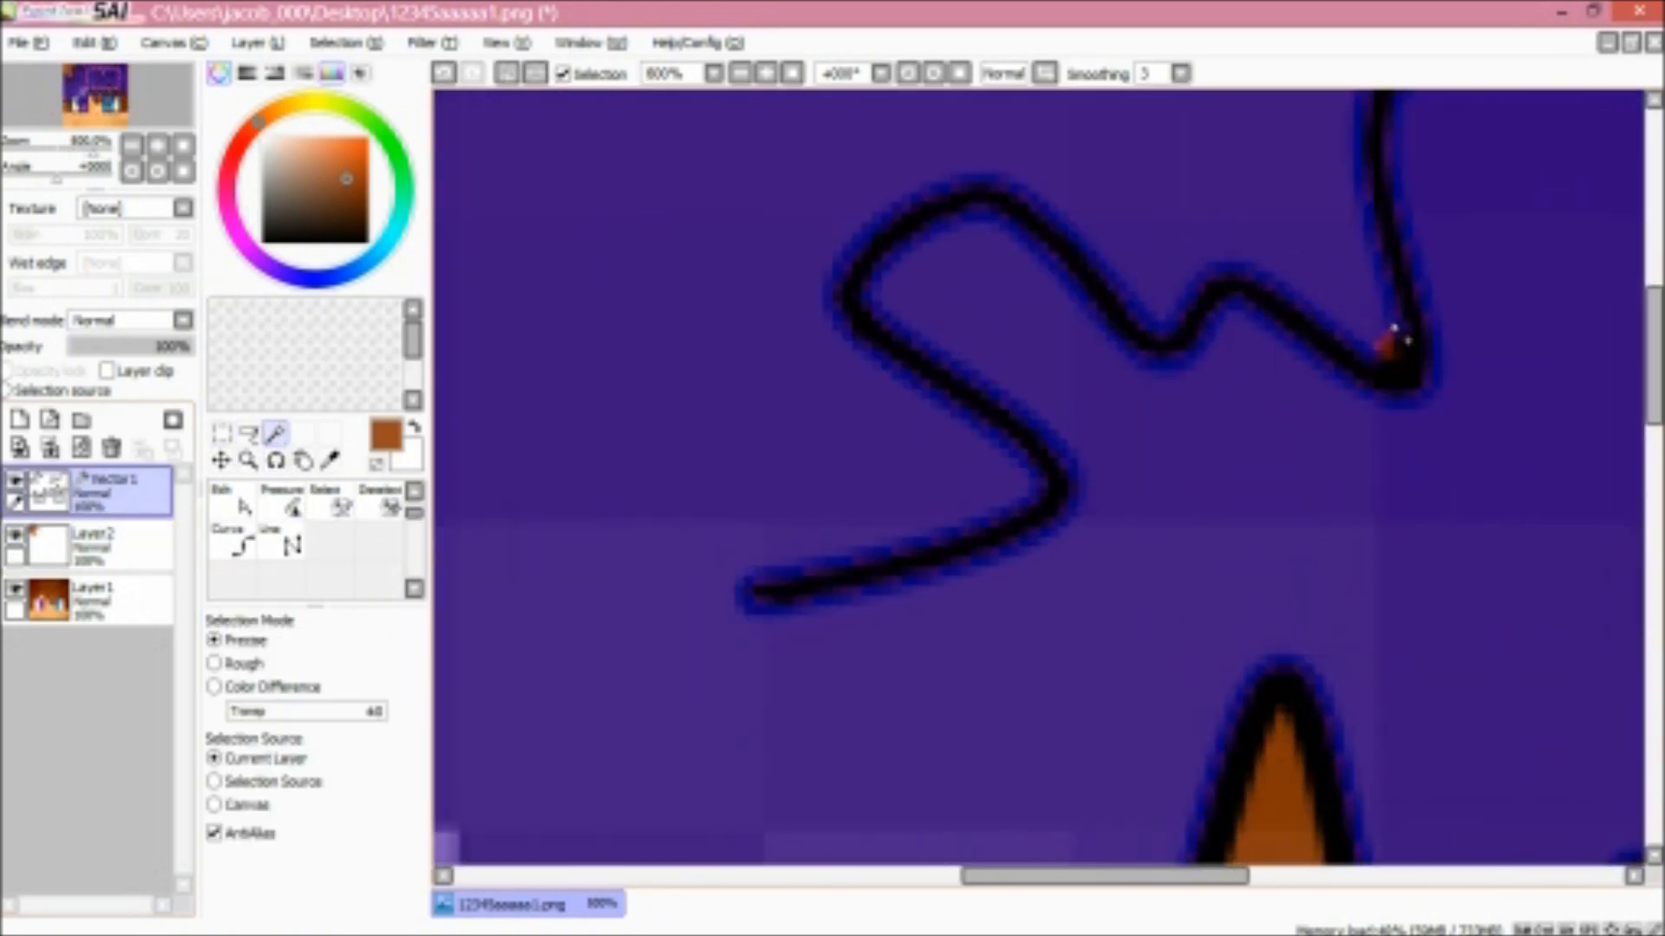
pyautogui.scroll(-1, 1394, 364)
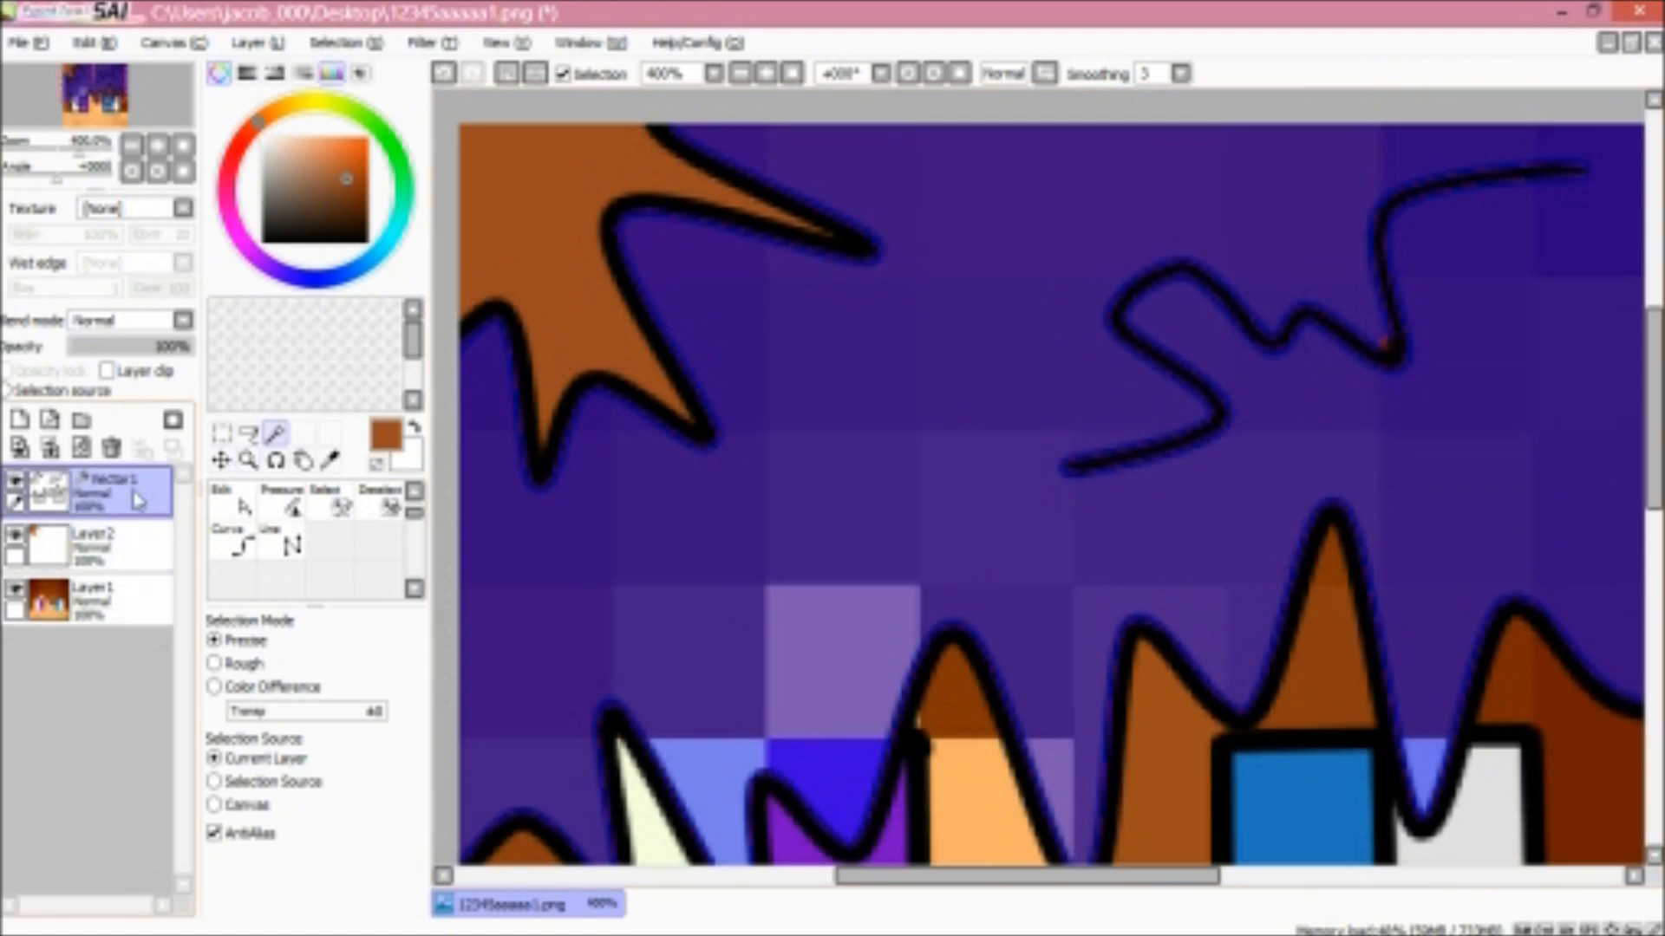
# Examine the selection edges around the fringe points and the separate hair strand for unselected gaps
pyautogui.click(104, 559)
pyautogui.click(113, 499)
pyautogui.scroll(-1, 863, 453)
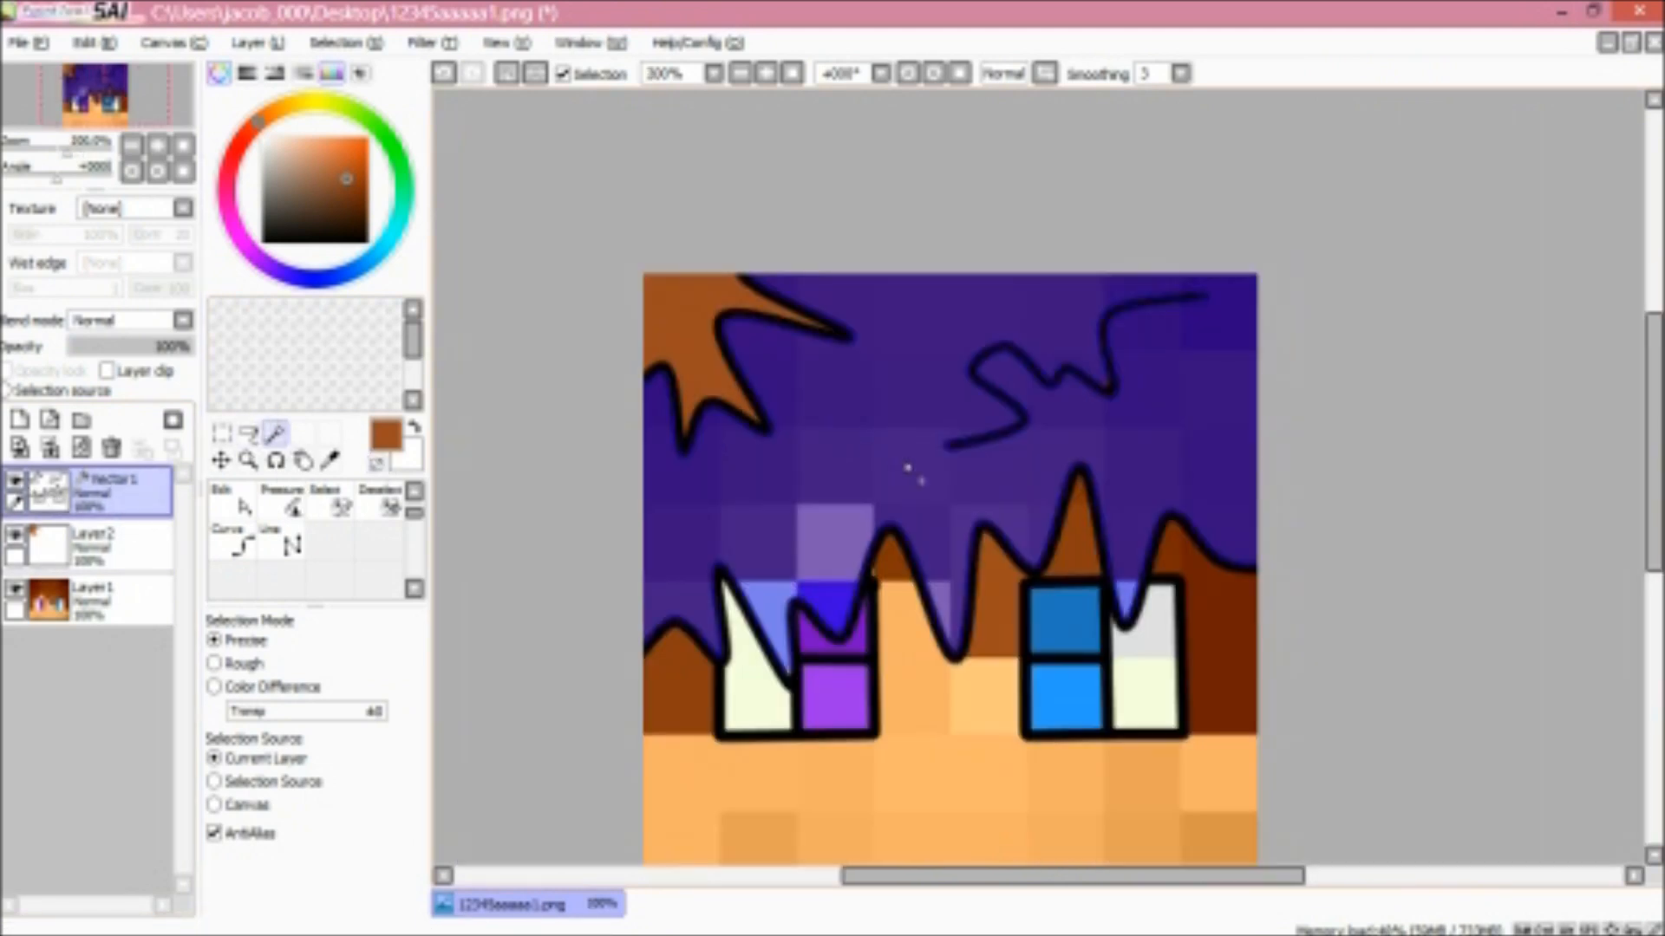
pyautogui.scroll(1, 908, 468)
pyautogui.scroll(3, 632, 818)
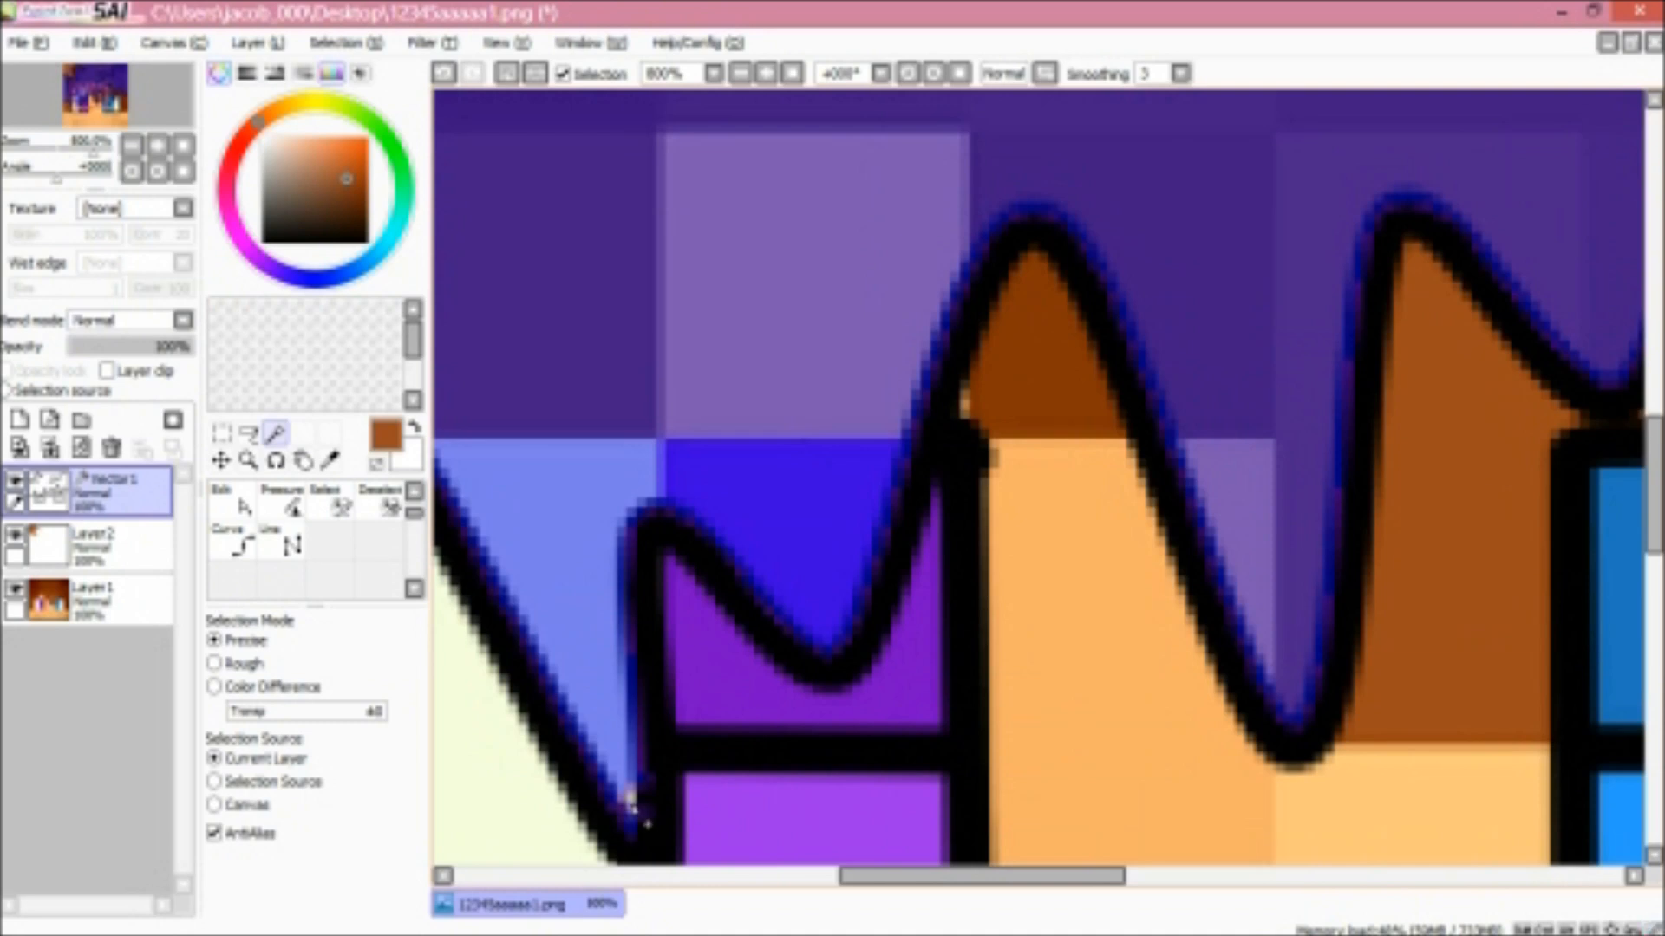
pyautogui.scroll(-4, 1194, 459)
pyautogui.scroll(3, 1289, 375)
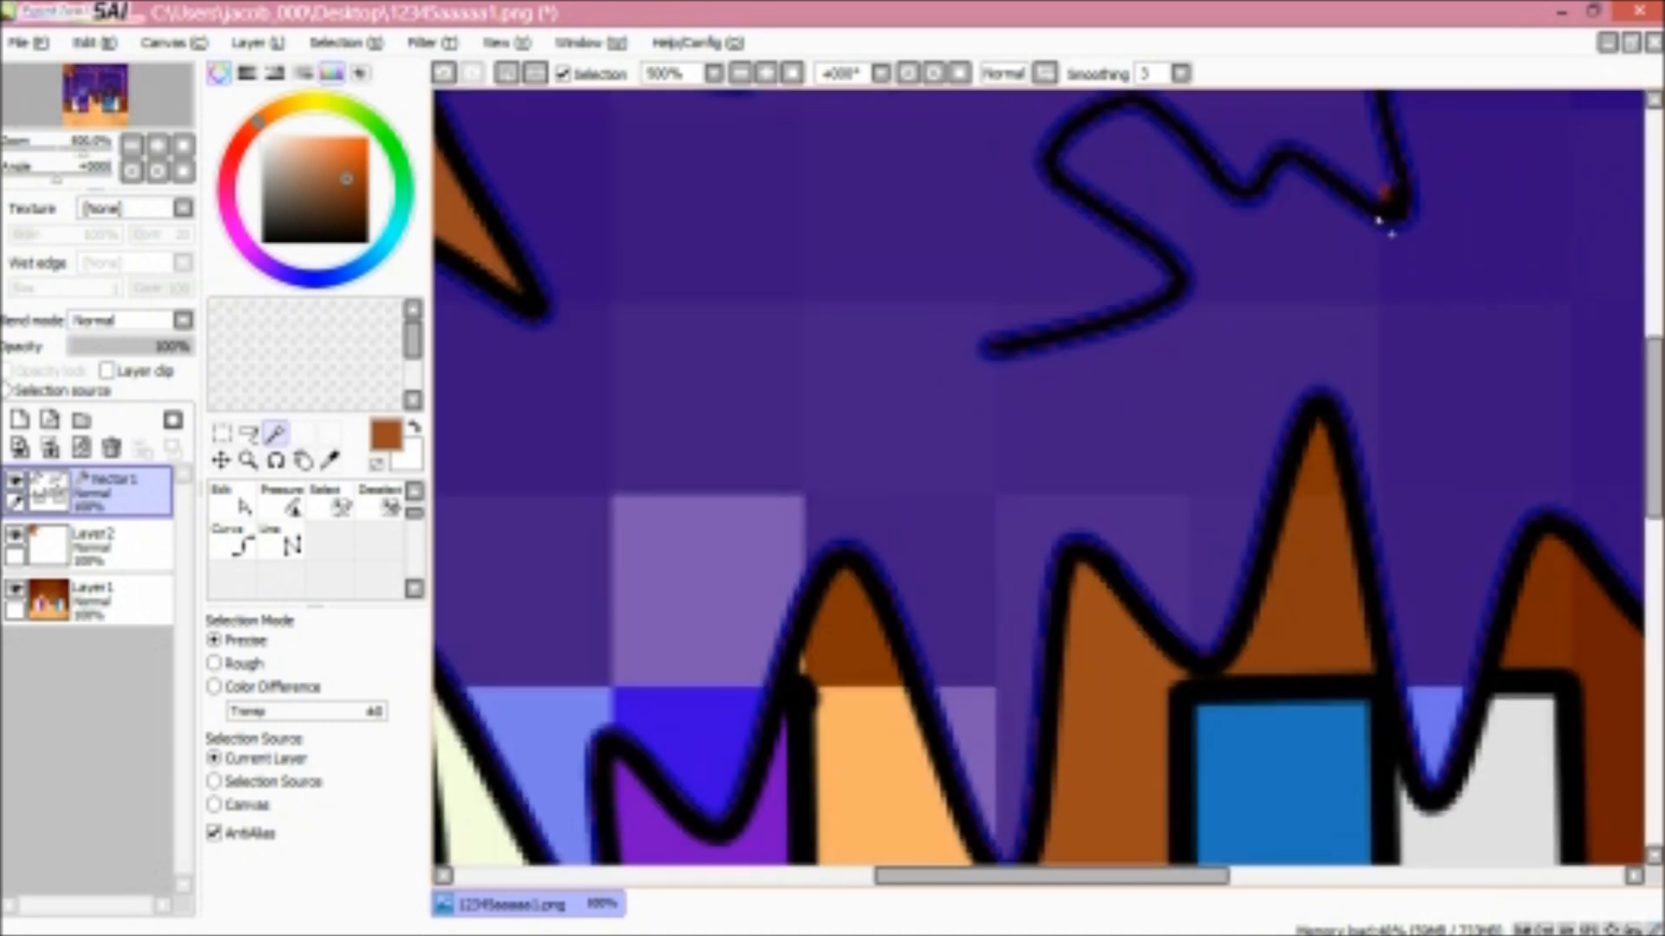
pyautogui.scroll(-3, 1414, 275)
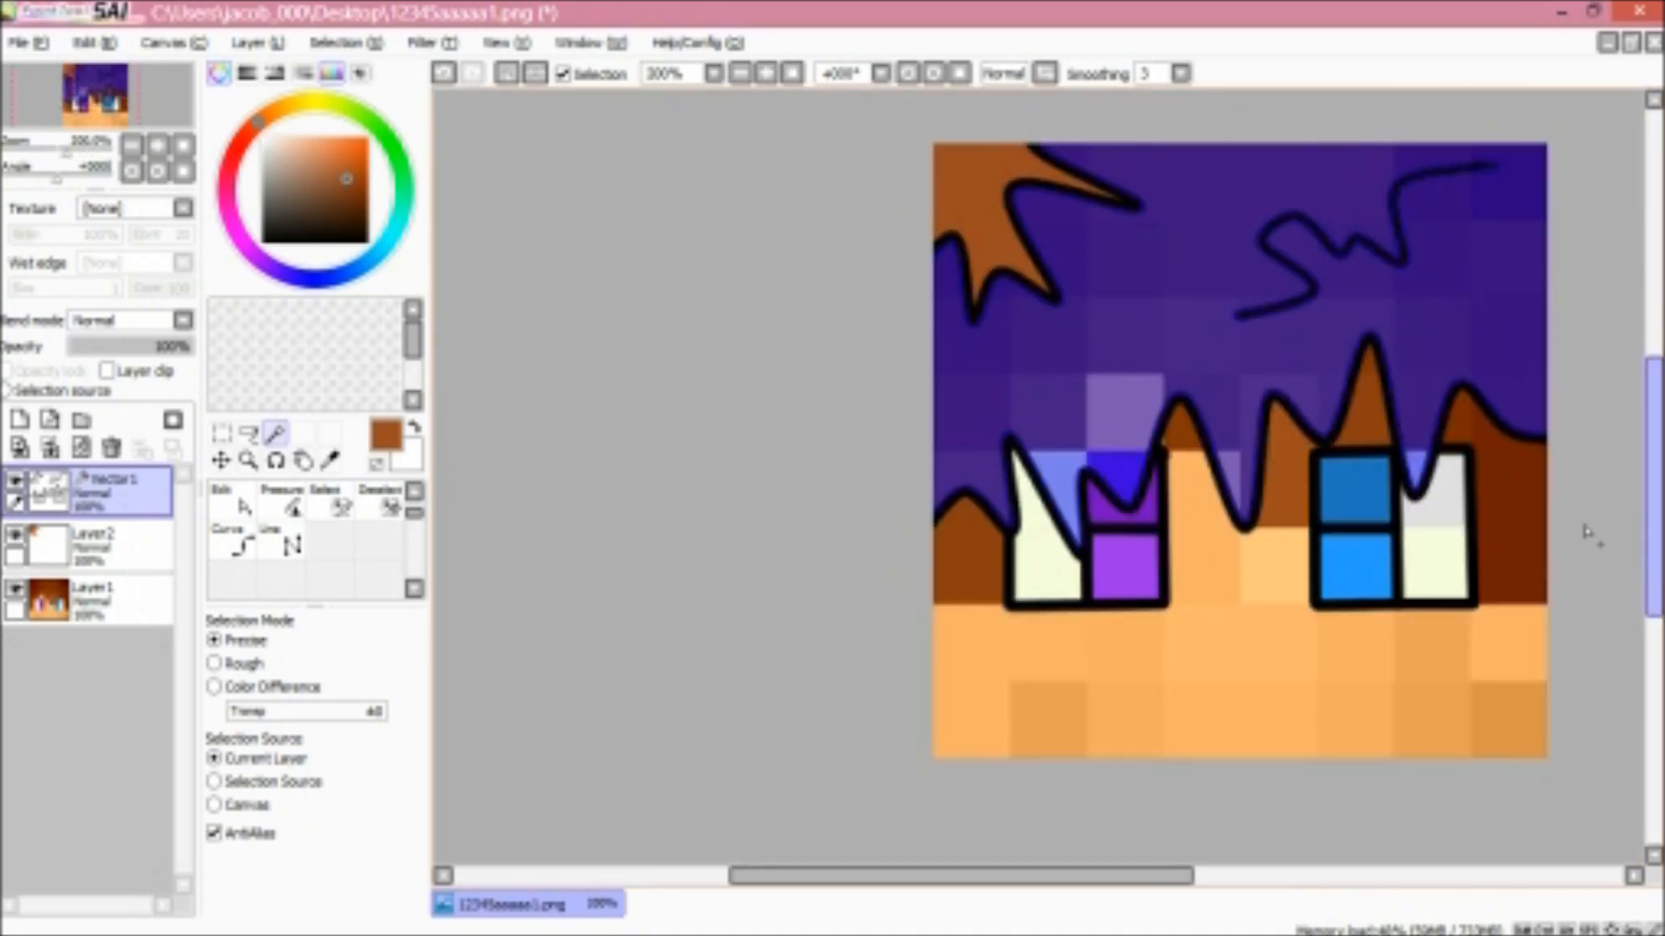
pyautogui.moveTo(1651, 513); pyautogui.dragTo(1653, 466)
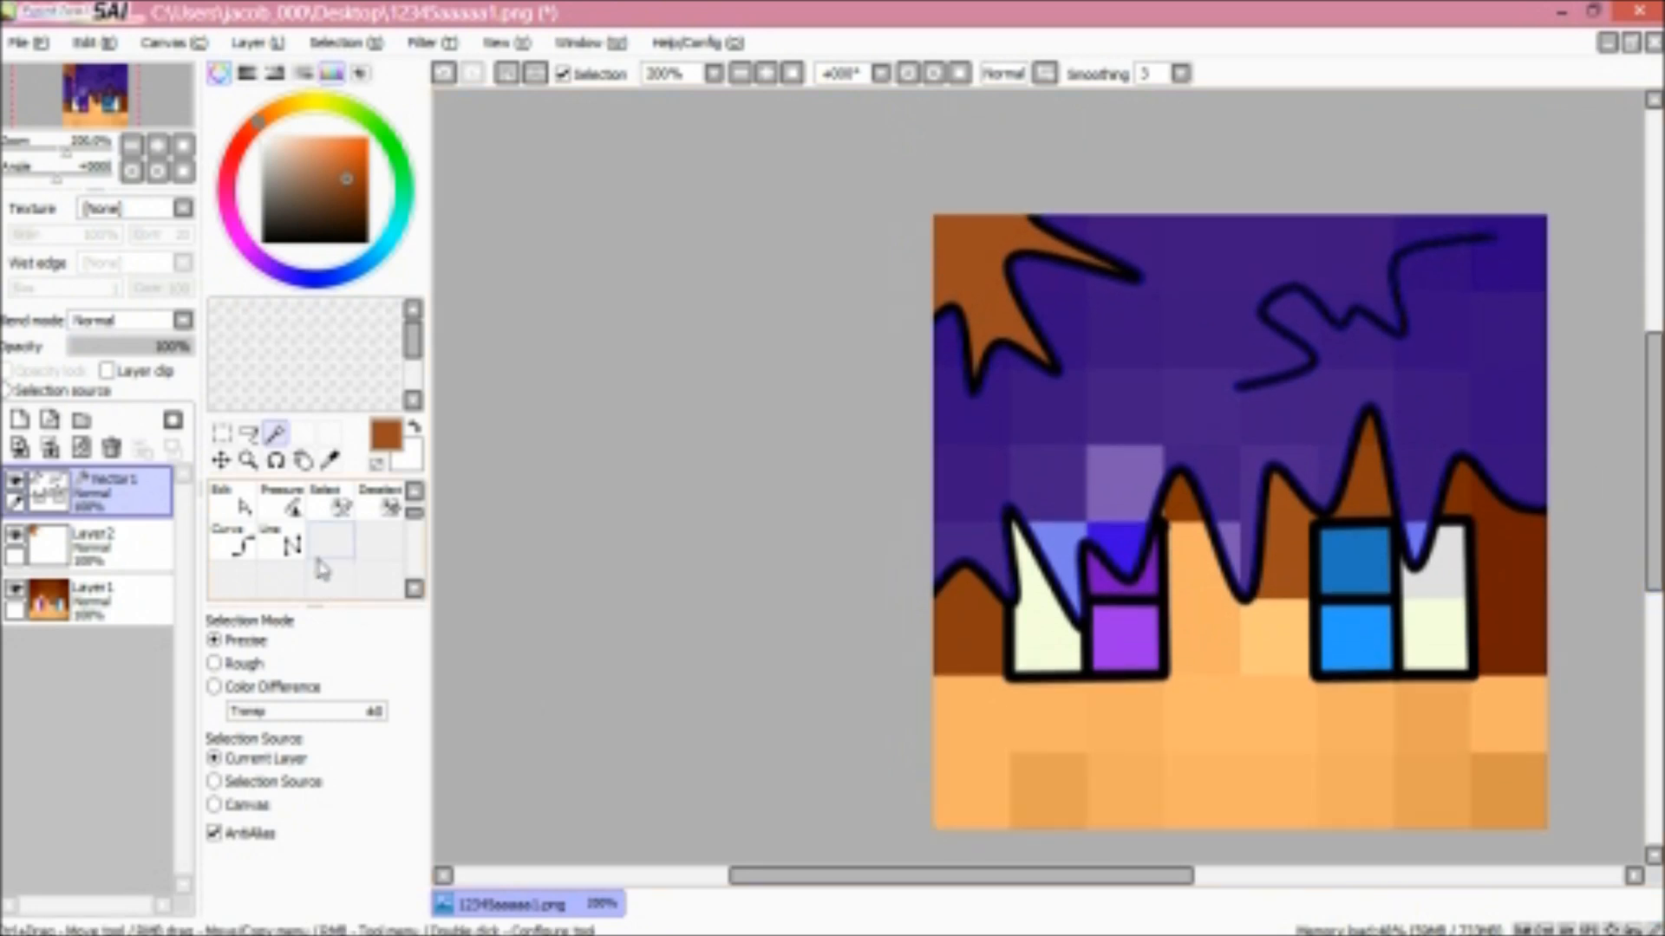
# Paint the selected main hair area dark brown with the Marker on Layer2 and clear the selection with the Deselect brush
pyautogui.click(290, 507)
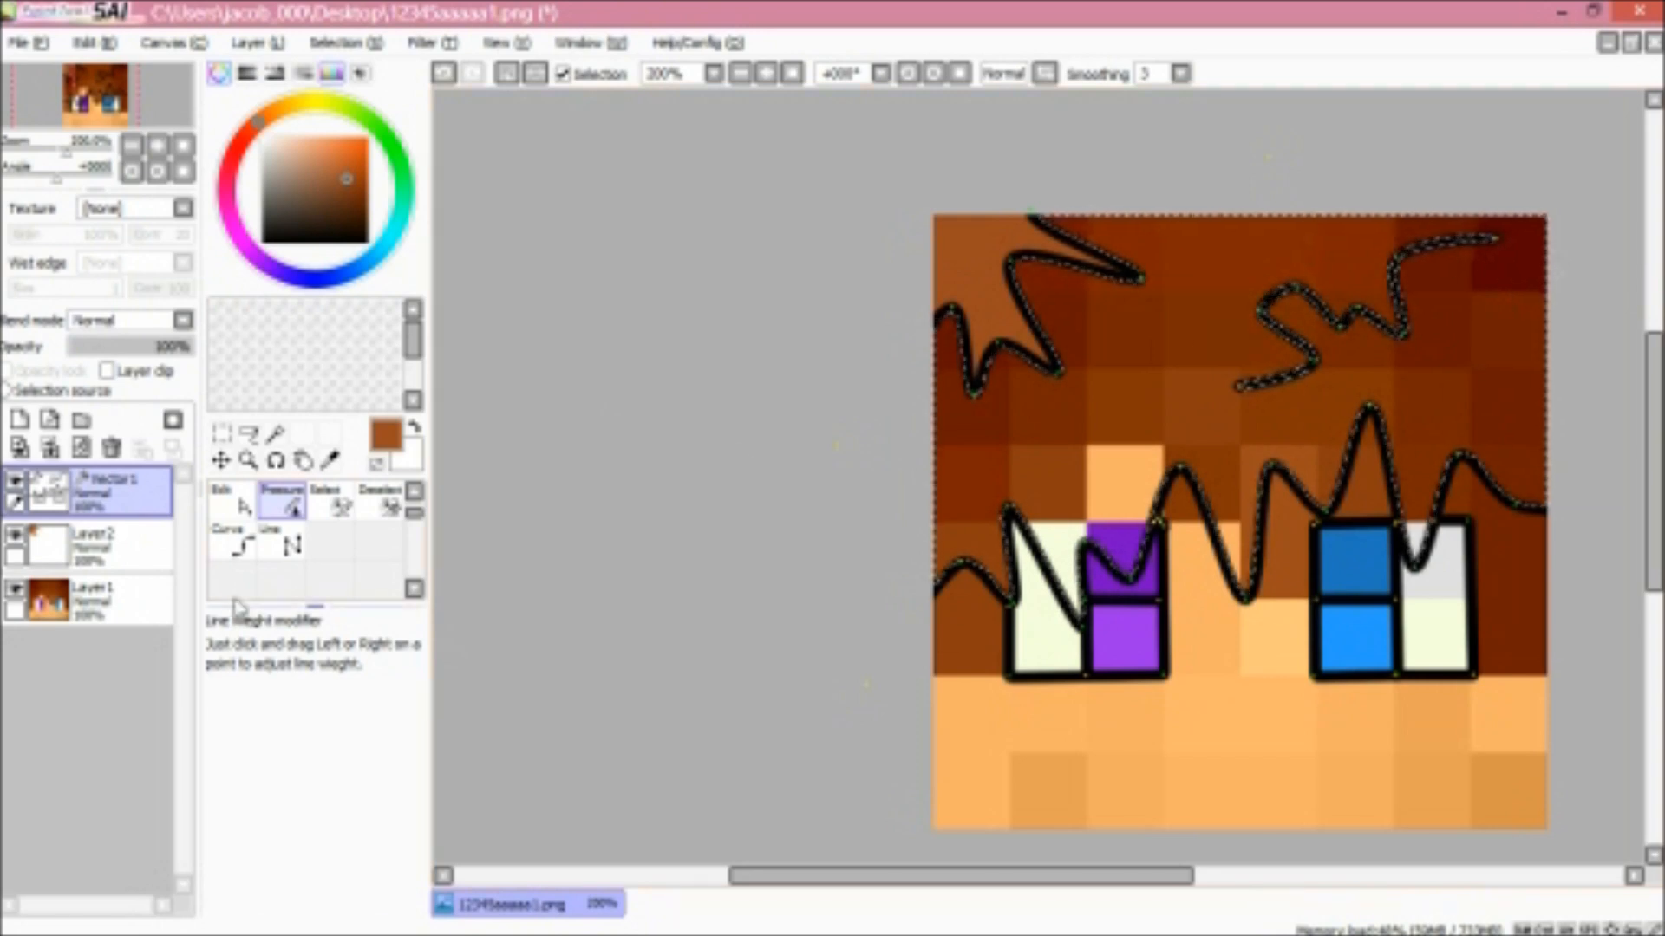
pyautogui.click(135, 550)
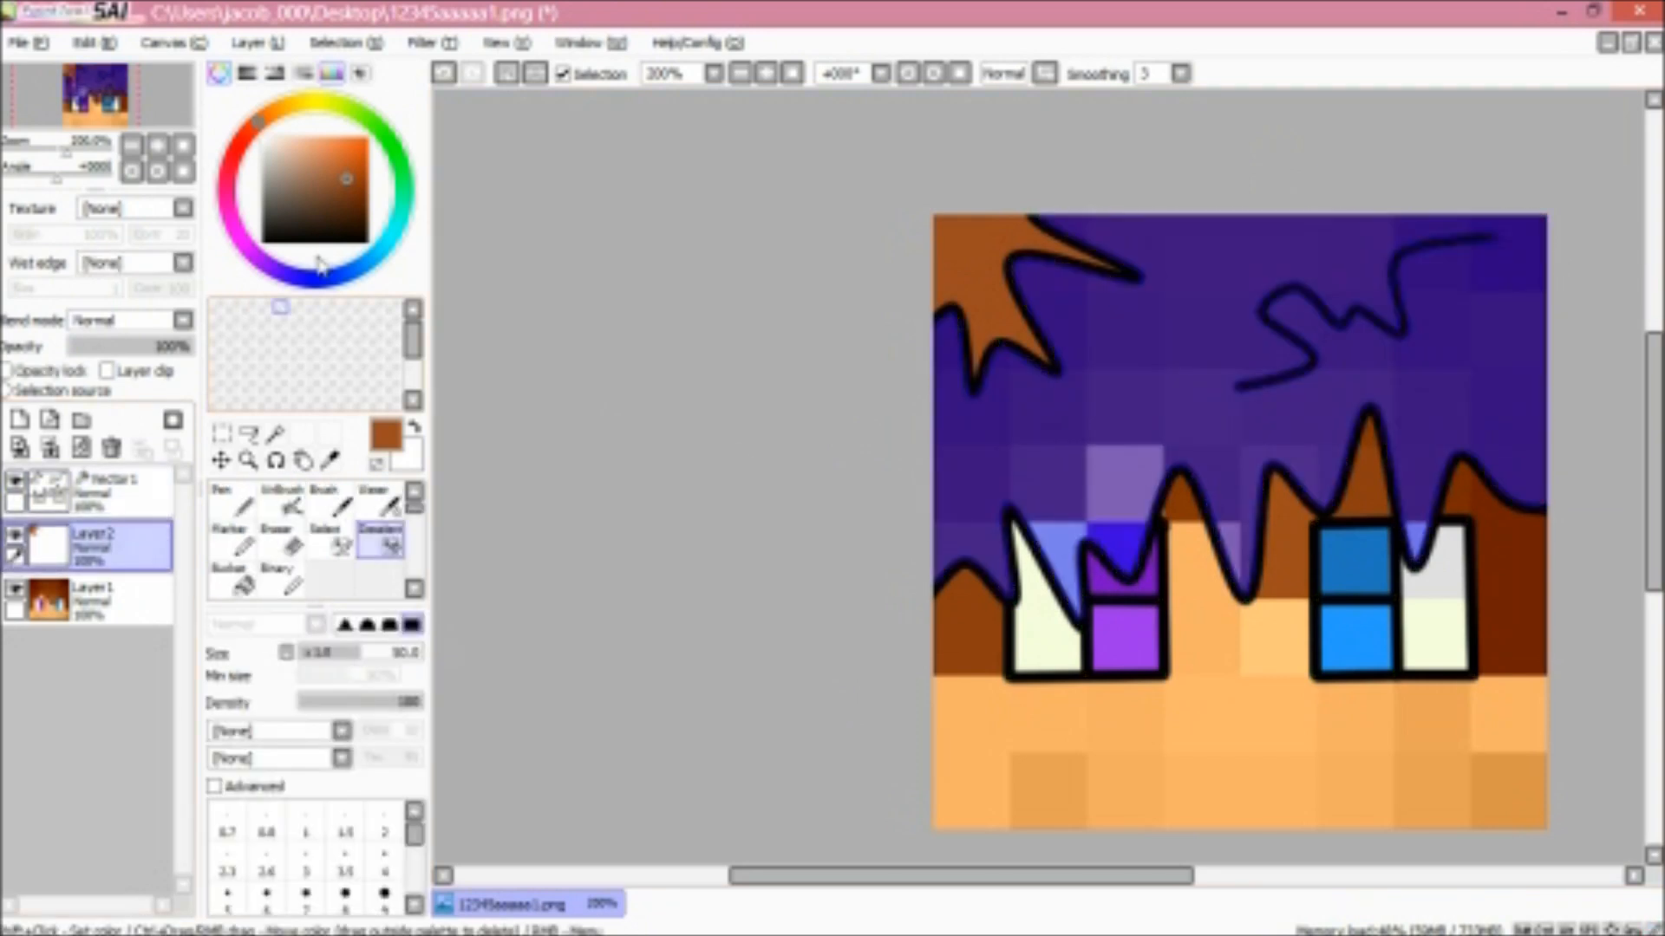
pyautogui.moveTo(311, 204); pyautogui.dragTo(330, 210)
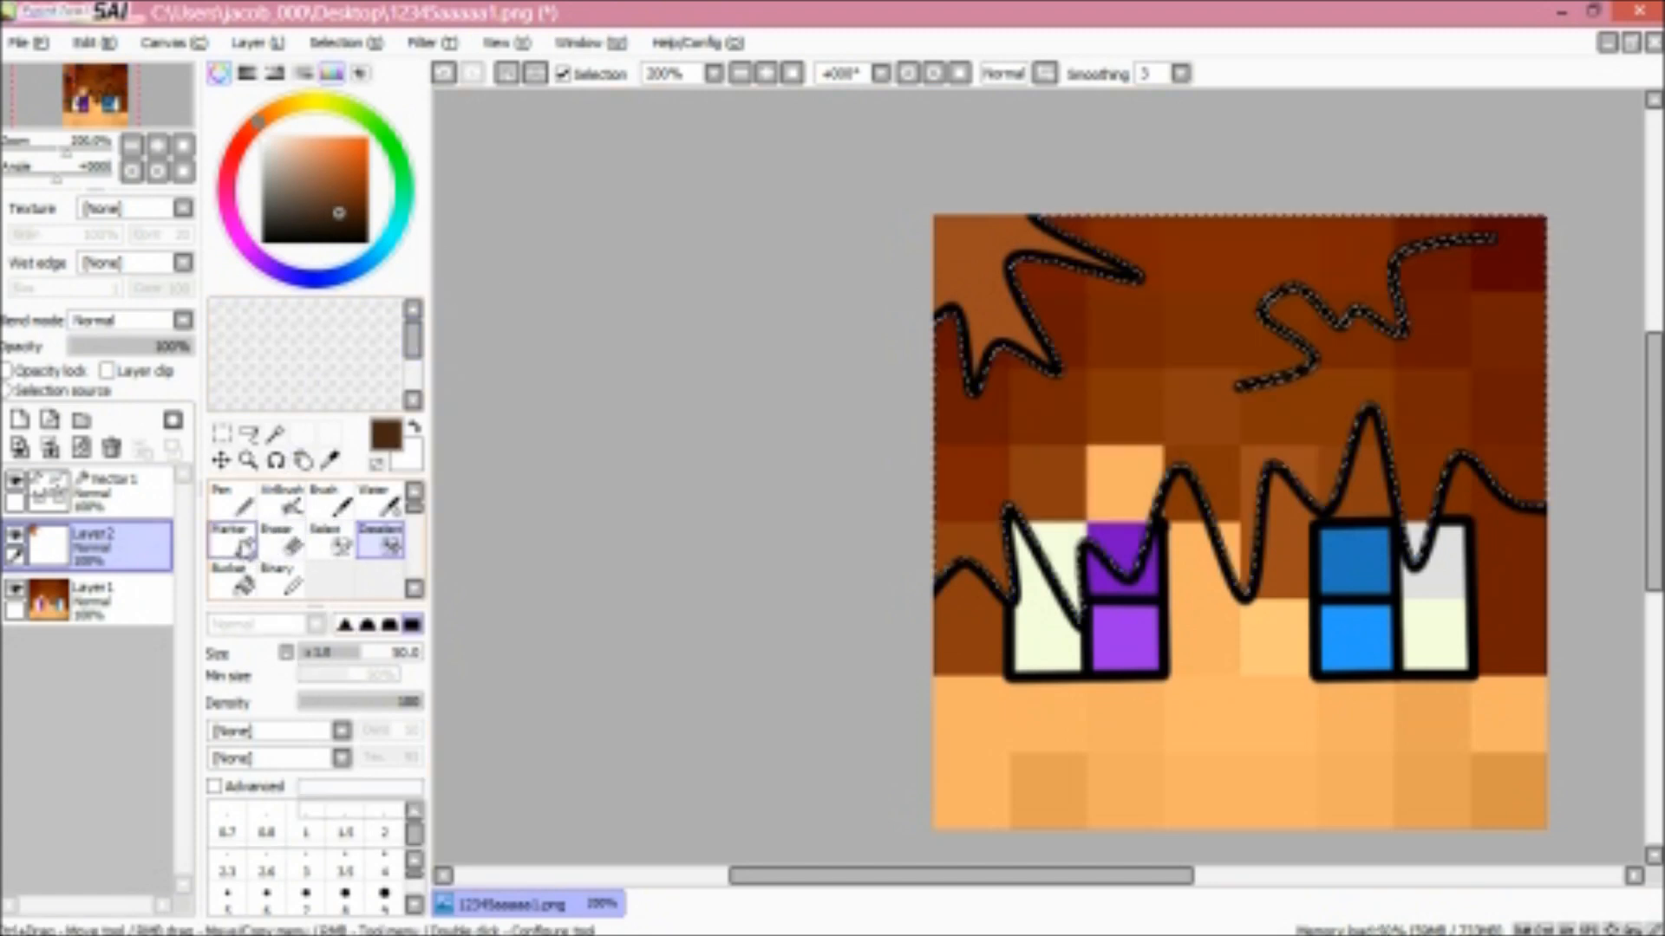
pyautogui.click(244, 545)
pyautogui.moveTo(952, 482)
pyautogui.mouseDown()
pyautogui.moveTo(982, 433)
pyautogui.moveTo(812, 433)
pyautogui.moveTo(618, 565)
pyautogui.moveTo(1151, 262)
pyautogui.moveTo(516, 385)
pyautogui.moveTo(955, 445)
pyautogui.mouseUp()
pyautogui.moveTo(336, 212)
pyautogui.mouseDown()
pyautogui.moveTo(279, 218)
pyautogui.moveTo(356, 196)
pyautogui.mouseUp()
pyautogui.moveTo(855, 371)
pyautogui.mouseDown()
pyautogui.moveTo(785, 338)
pyautogui.moveTo(1604, 364)
pyautogui.mouseUp()
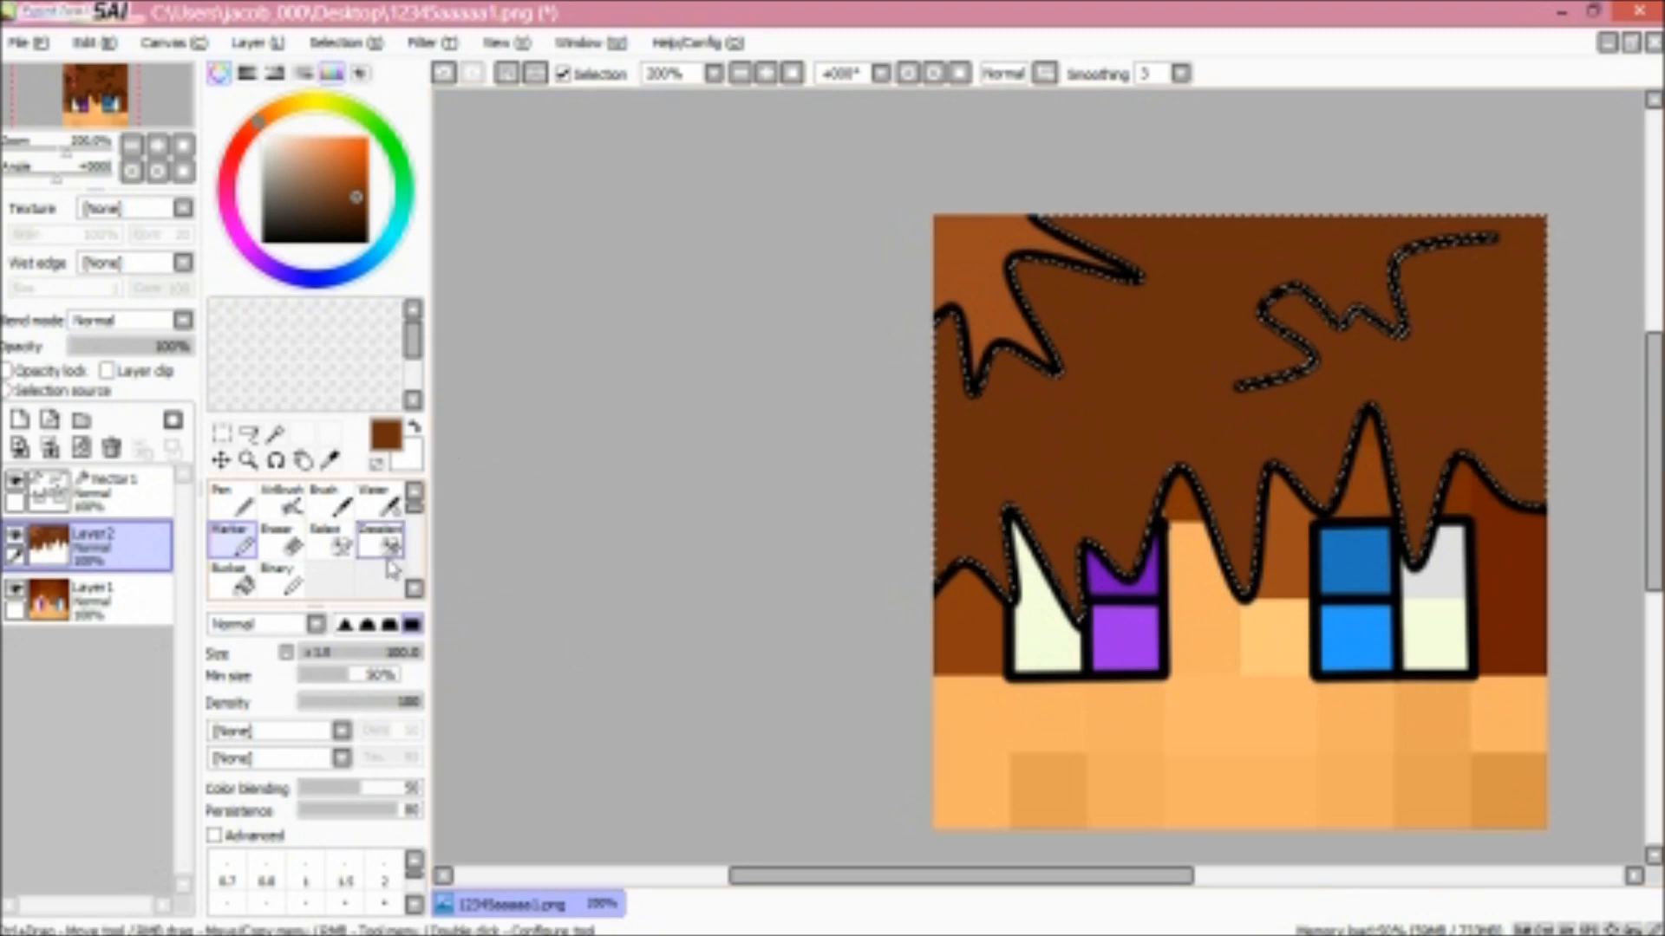
pyautogui.click(386, 548)
pyautogui.moveTo(939, 390)
pyautogui.mouseDown()
pyautogui.moveTo(989, 335)
pyautogui.moveTo(954, 308)
pyautogui.moveTo(1543, 286)
pyautogui.moveTo(1406, 408)
pyautogui.moveTo(819, 613)
pyautogui.moveTo(1523, 520)
pyautogui.mouseUp()
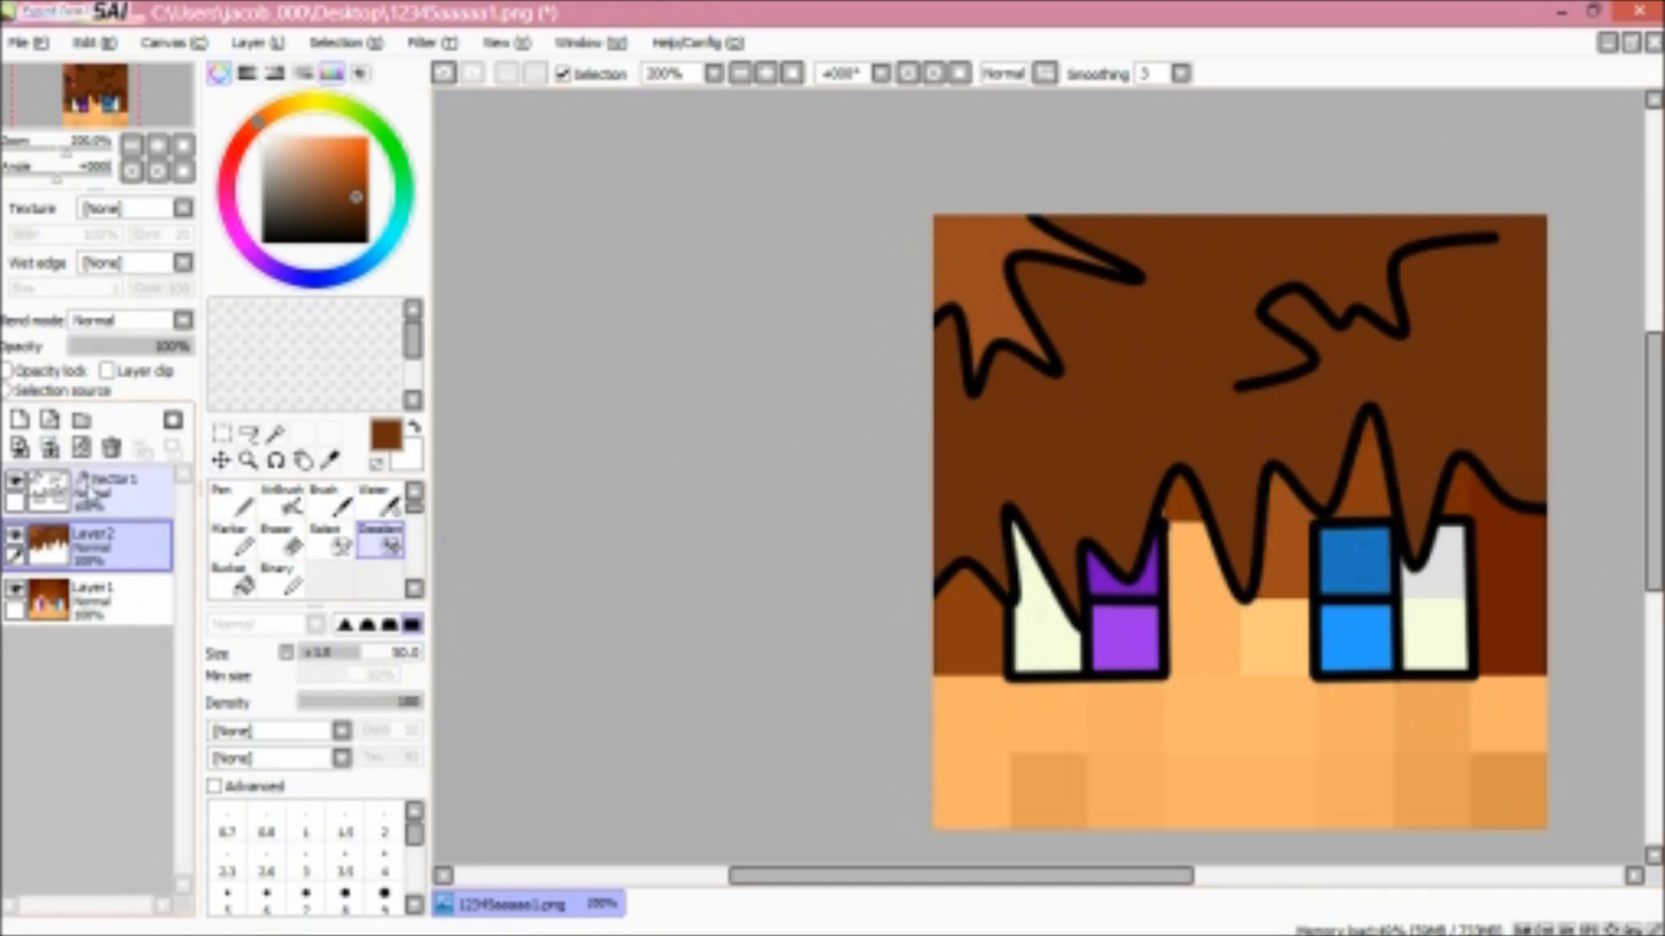
# Select the face skin area and the enclosed gap above the blue eye with the Magic Wand on the linework layer
pyautogui.click(102, 499)
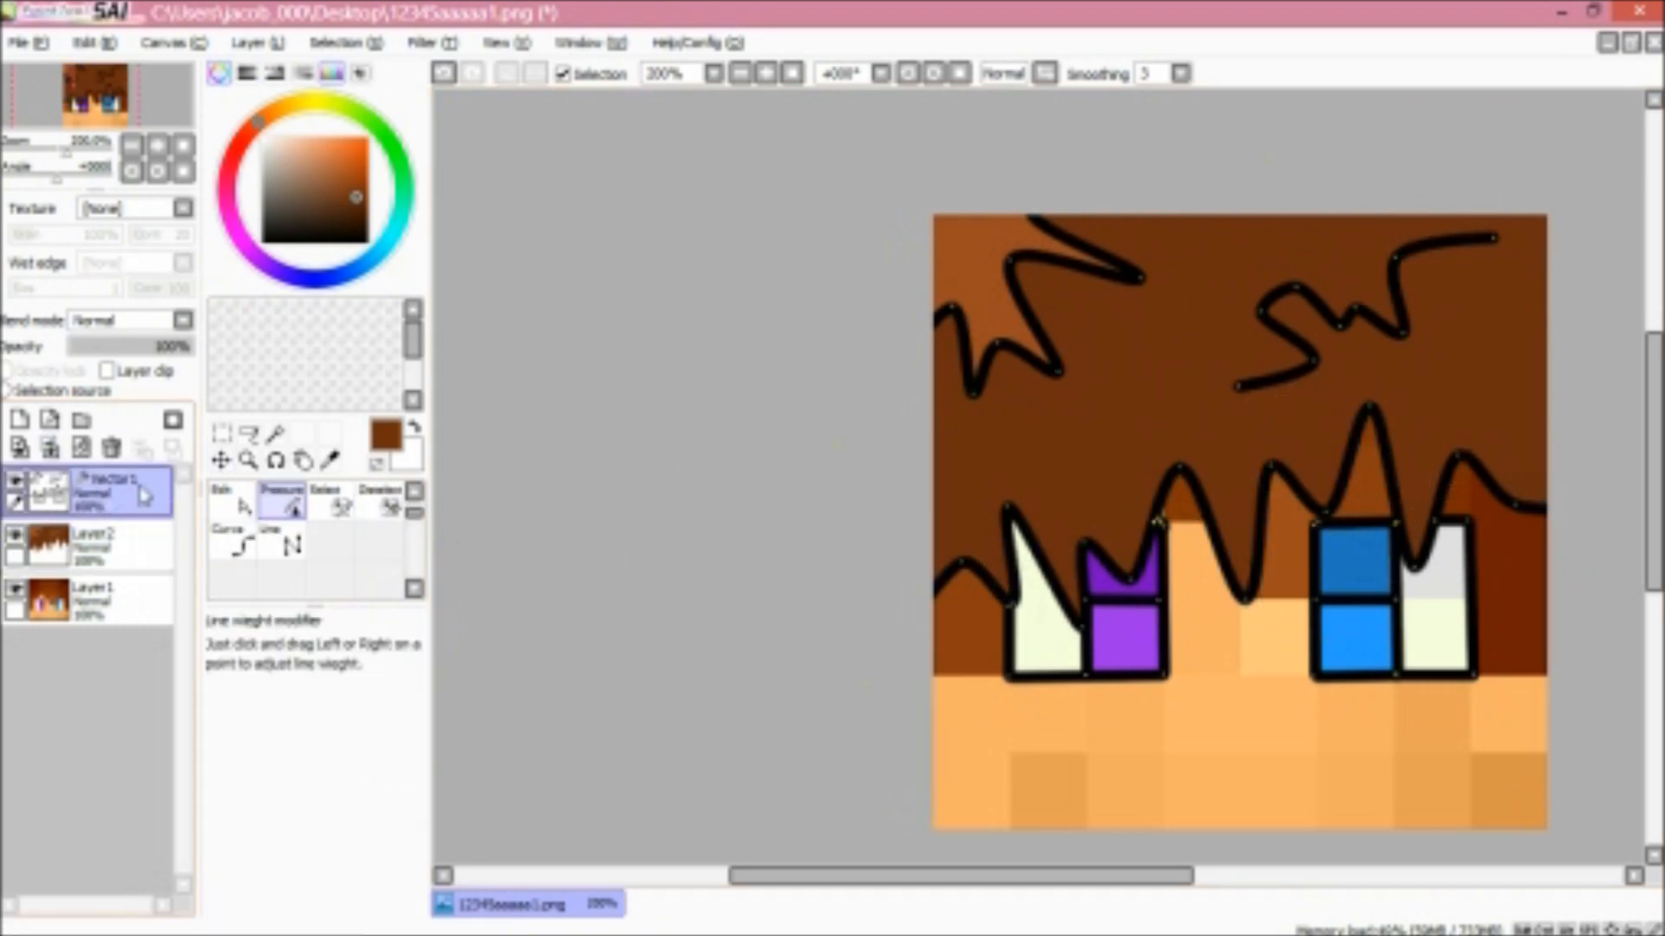
pyautogui.click(275, 433)
pyautogui.click(1141, 722)
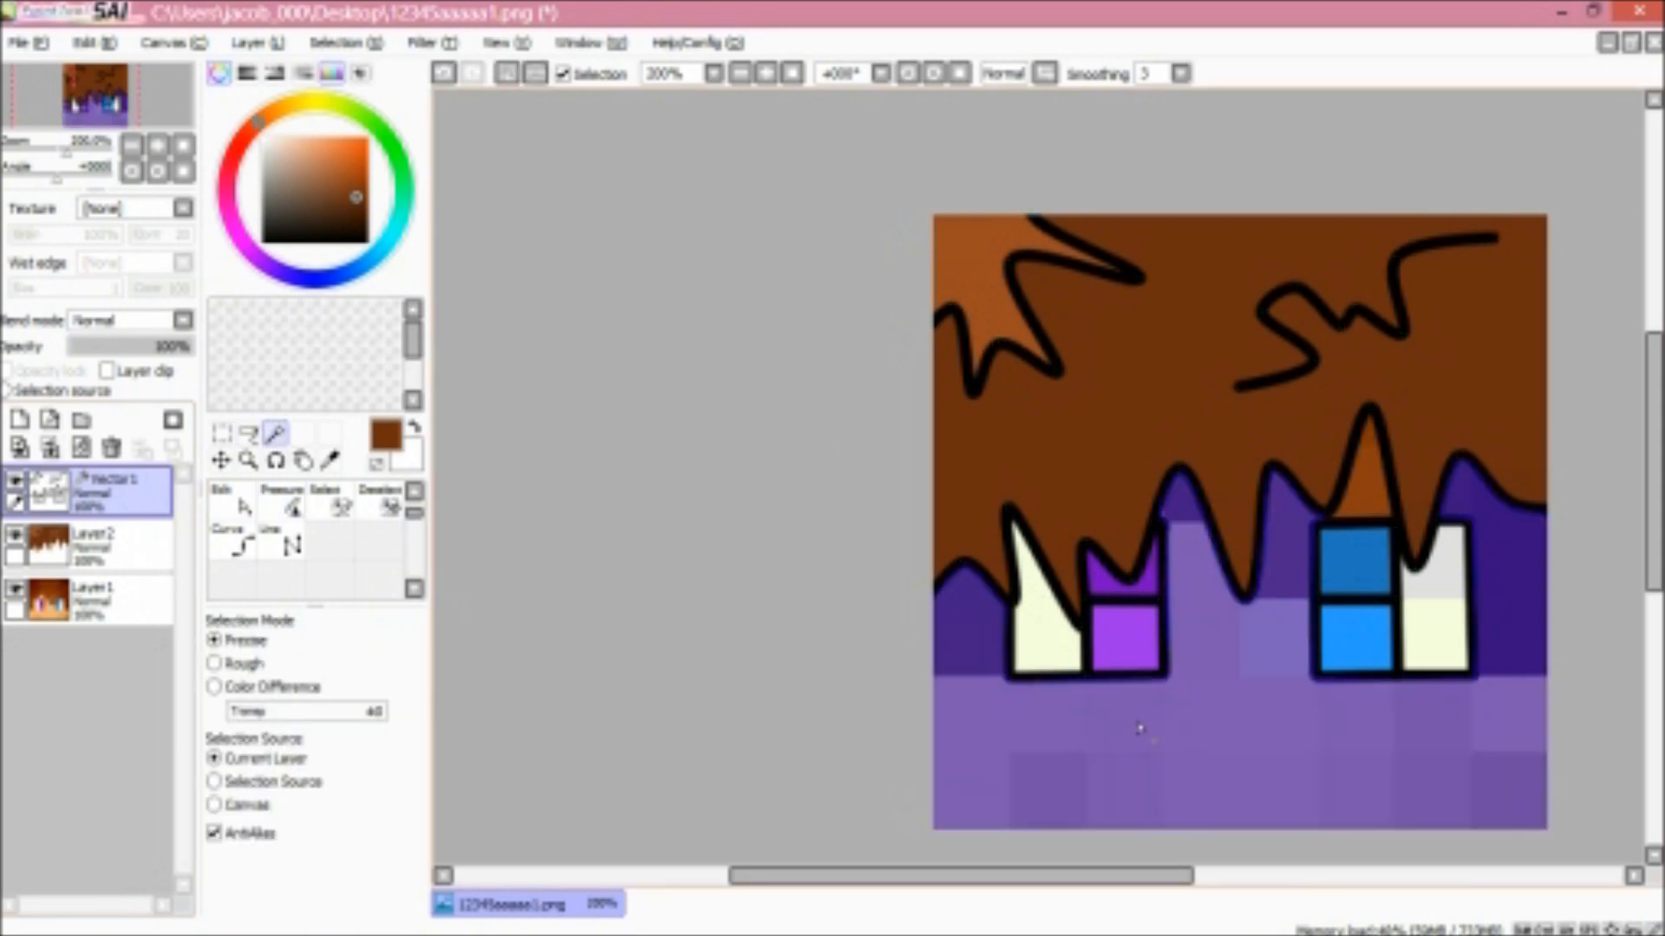
pyautogui.scroll(1, 1439, 452)
pyautogui.click(1363, 504)
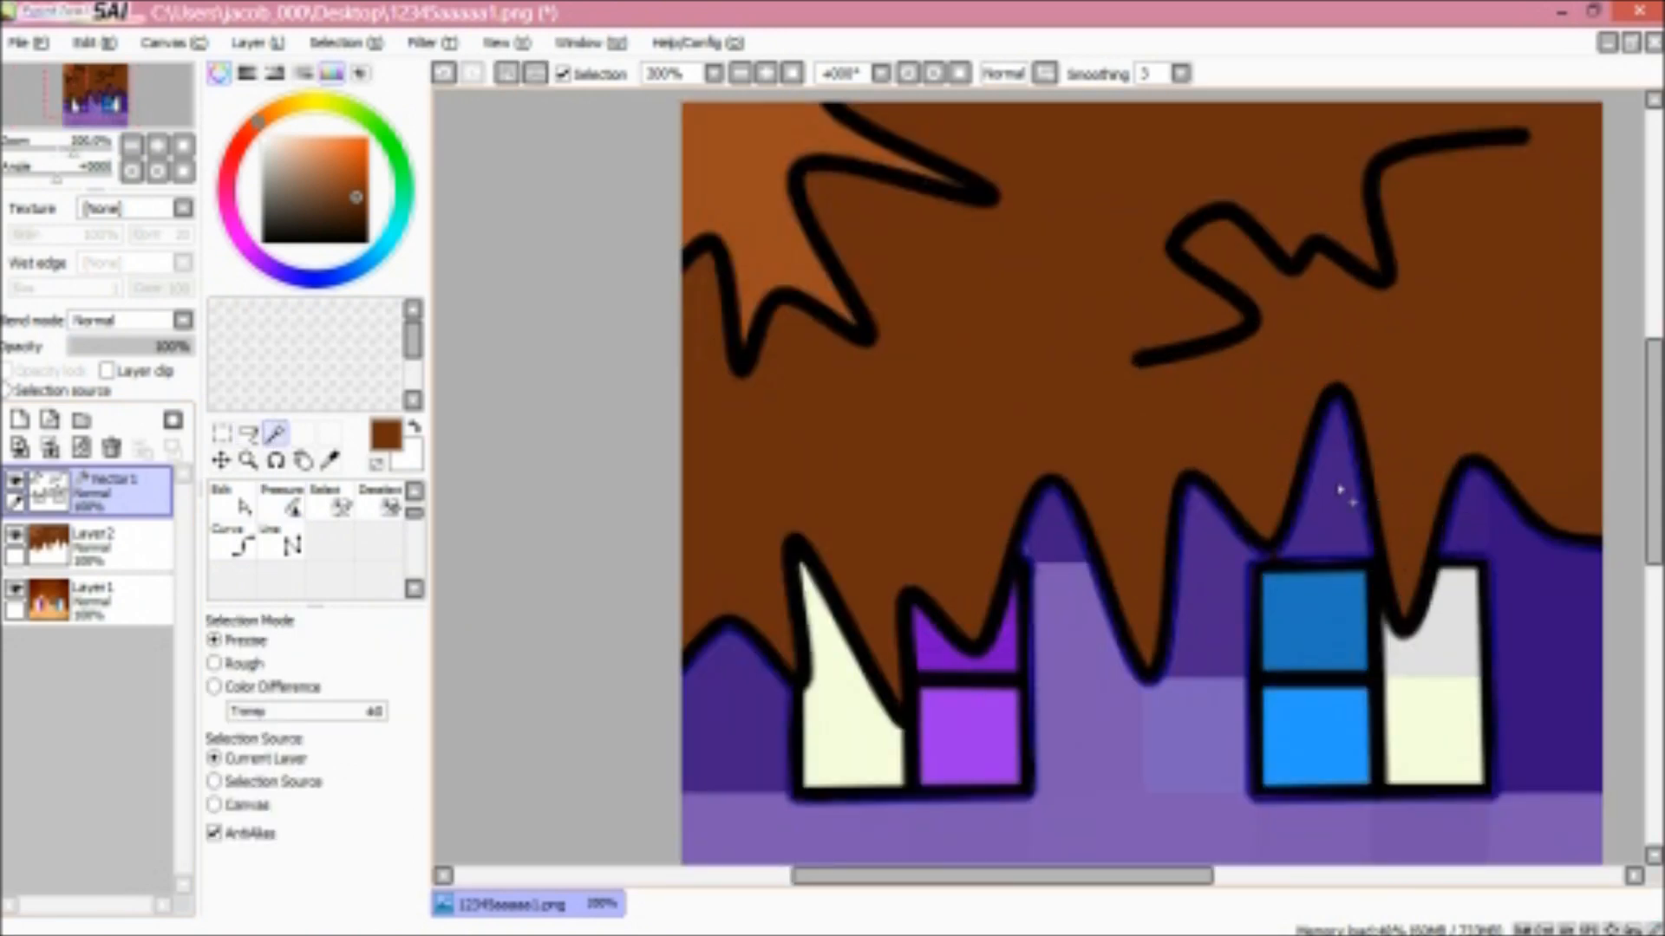
pyautogui.scroll(-2, 1082, 712)
pyautogui.scroll(1, 1091, 676)
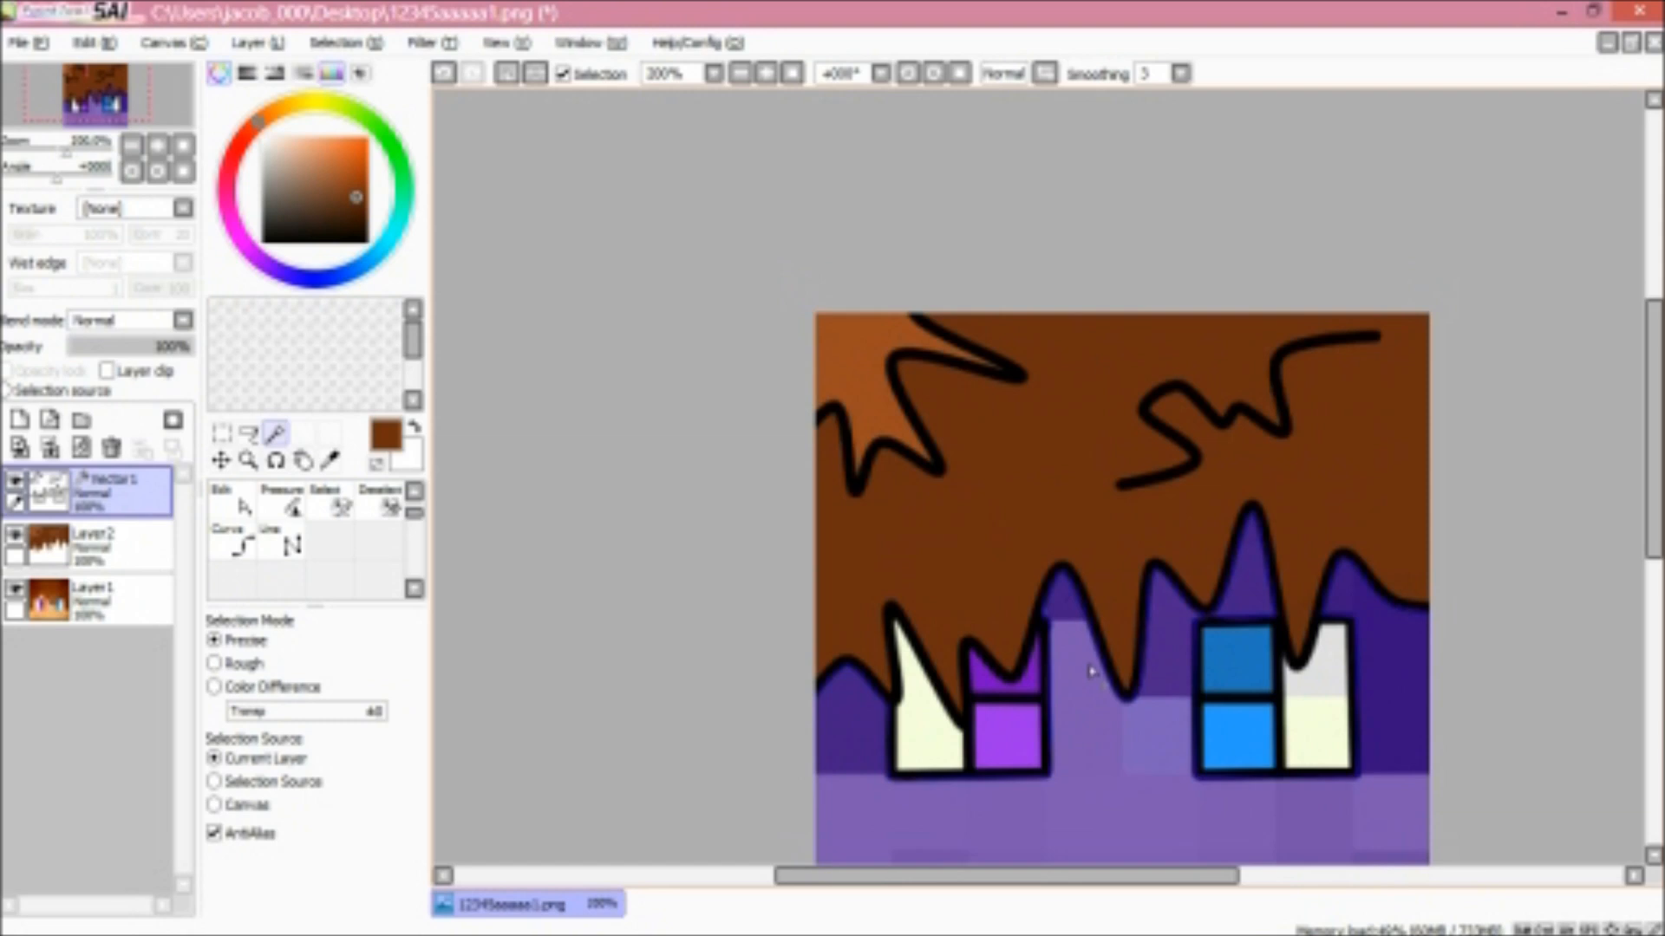
pyautogui.scroll(-1, 1091, 672)
pyautogui.moveTo(1652, 407); pyautogui.dragTo(1652, 440)
# Paint the selected skin area on Layer2 with the light orange sampled from the face, and clear the selection
pyautogui.click(291, 503)
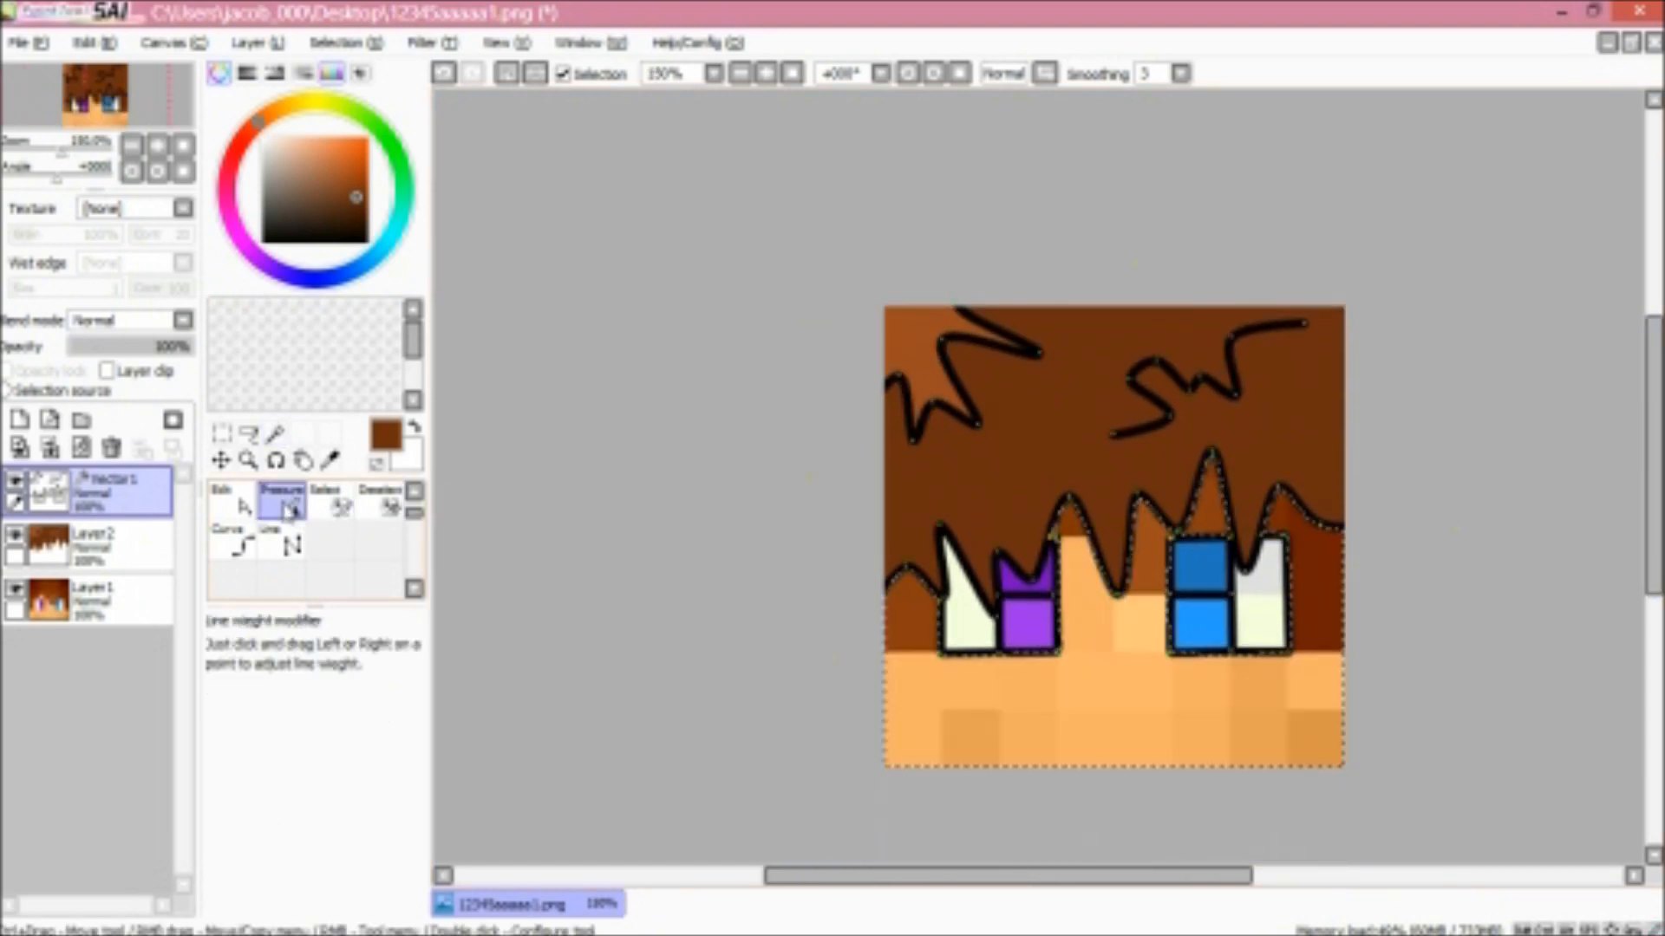
pyautogui.click(138, 546)
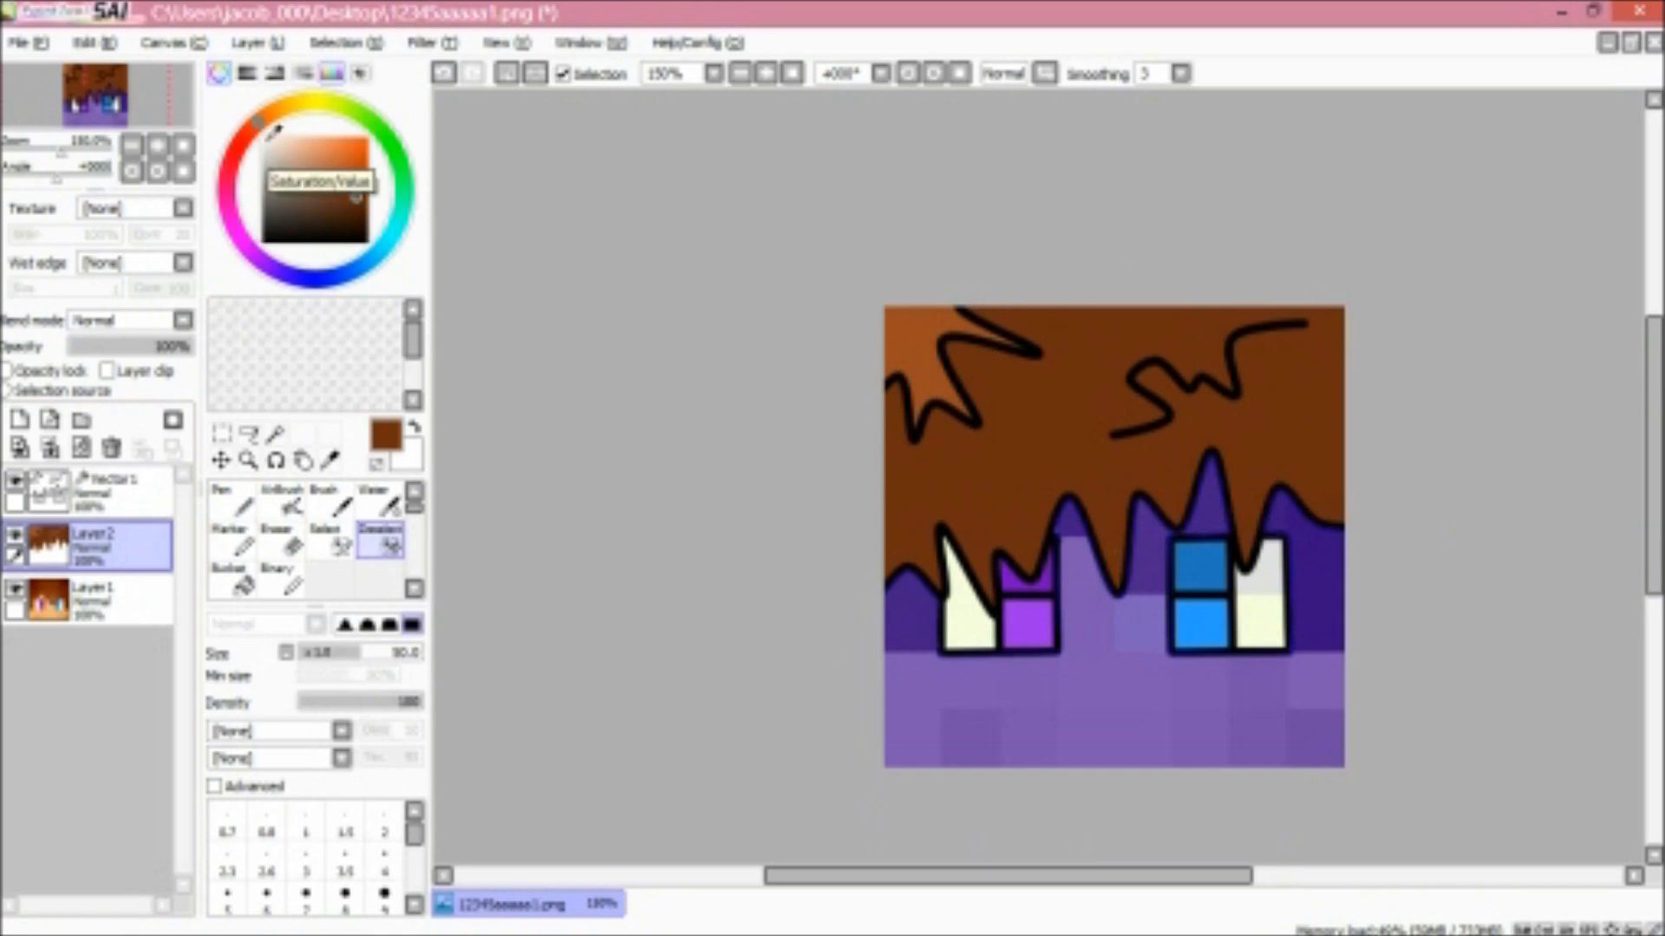
pyautogui.click(229, 542)
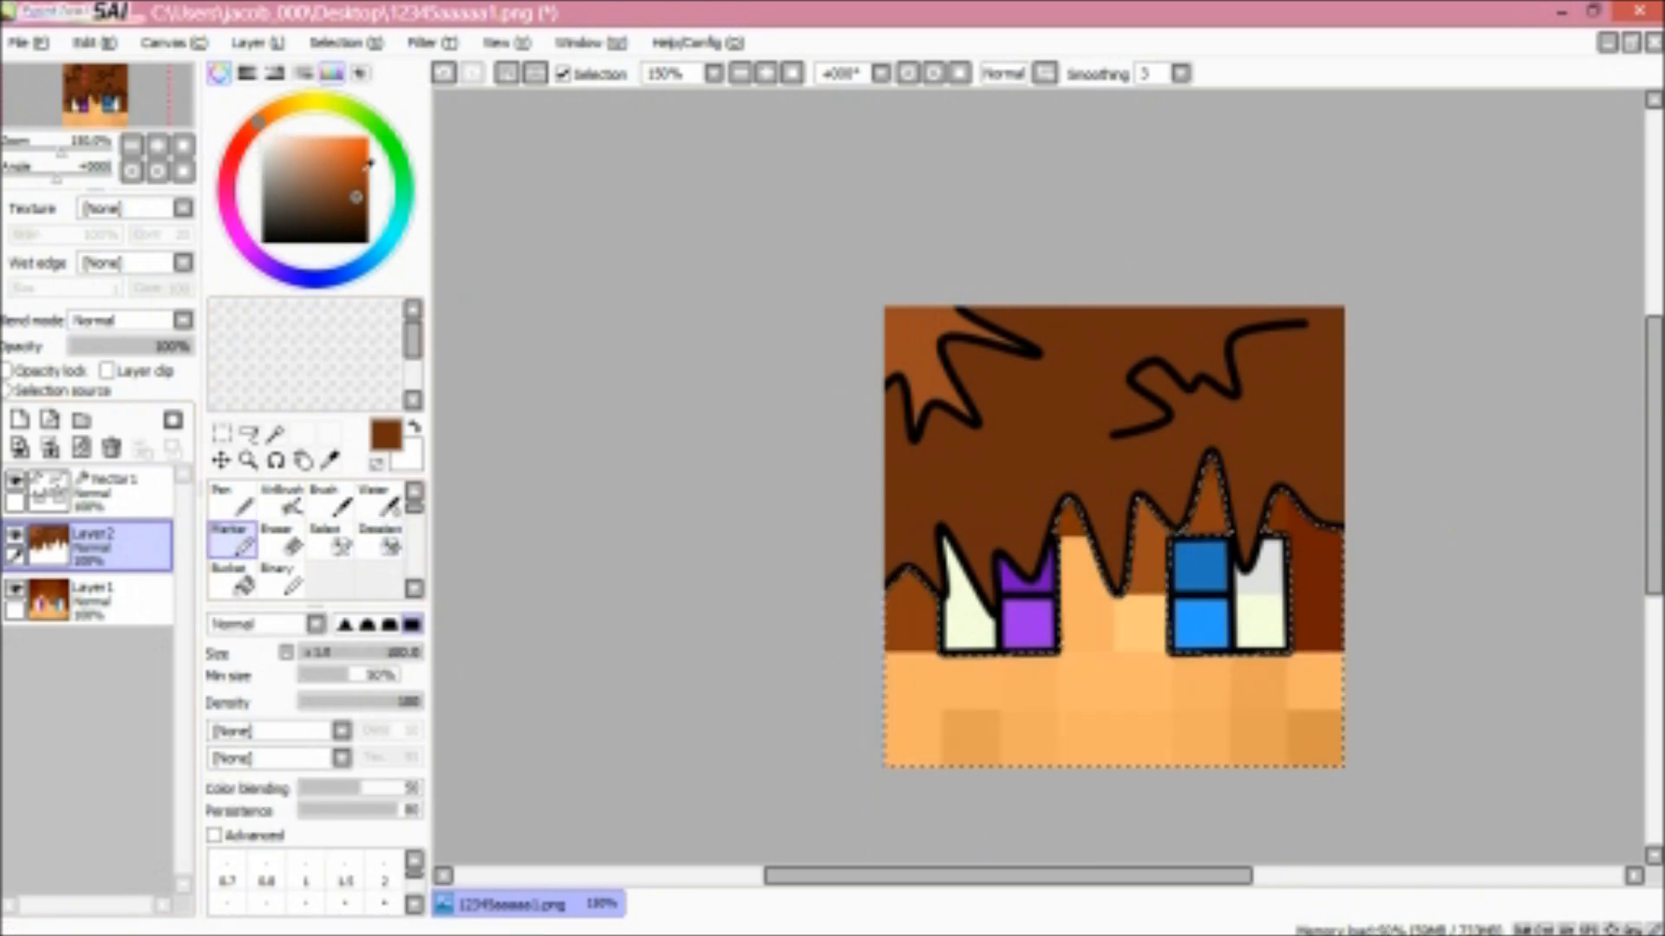
pyautogui.click(330, 461)
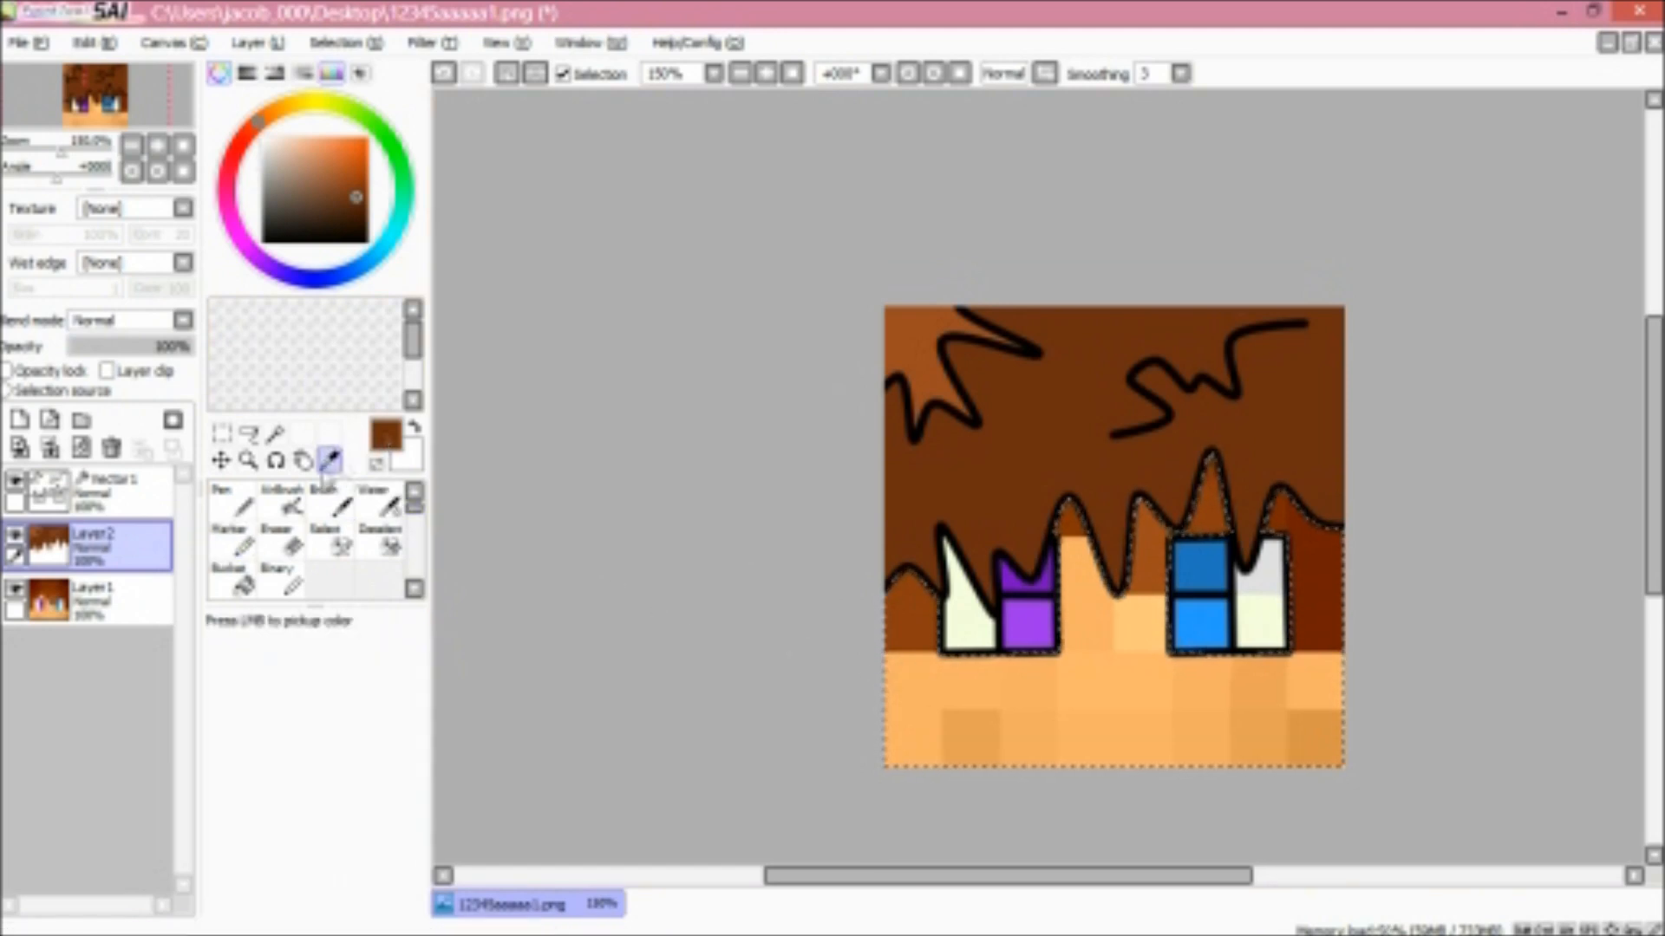
pyautogui.click(920, 675)
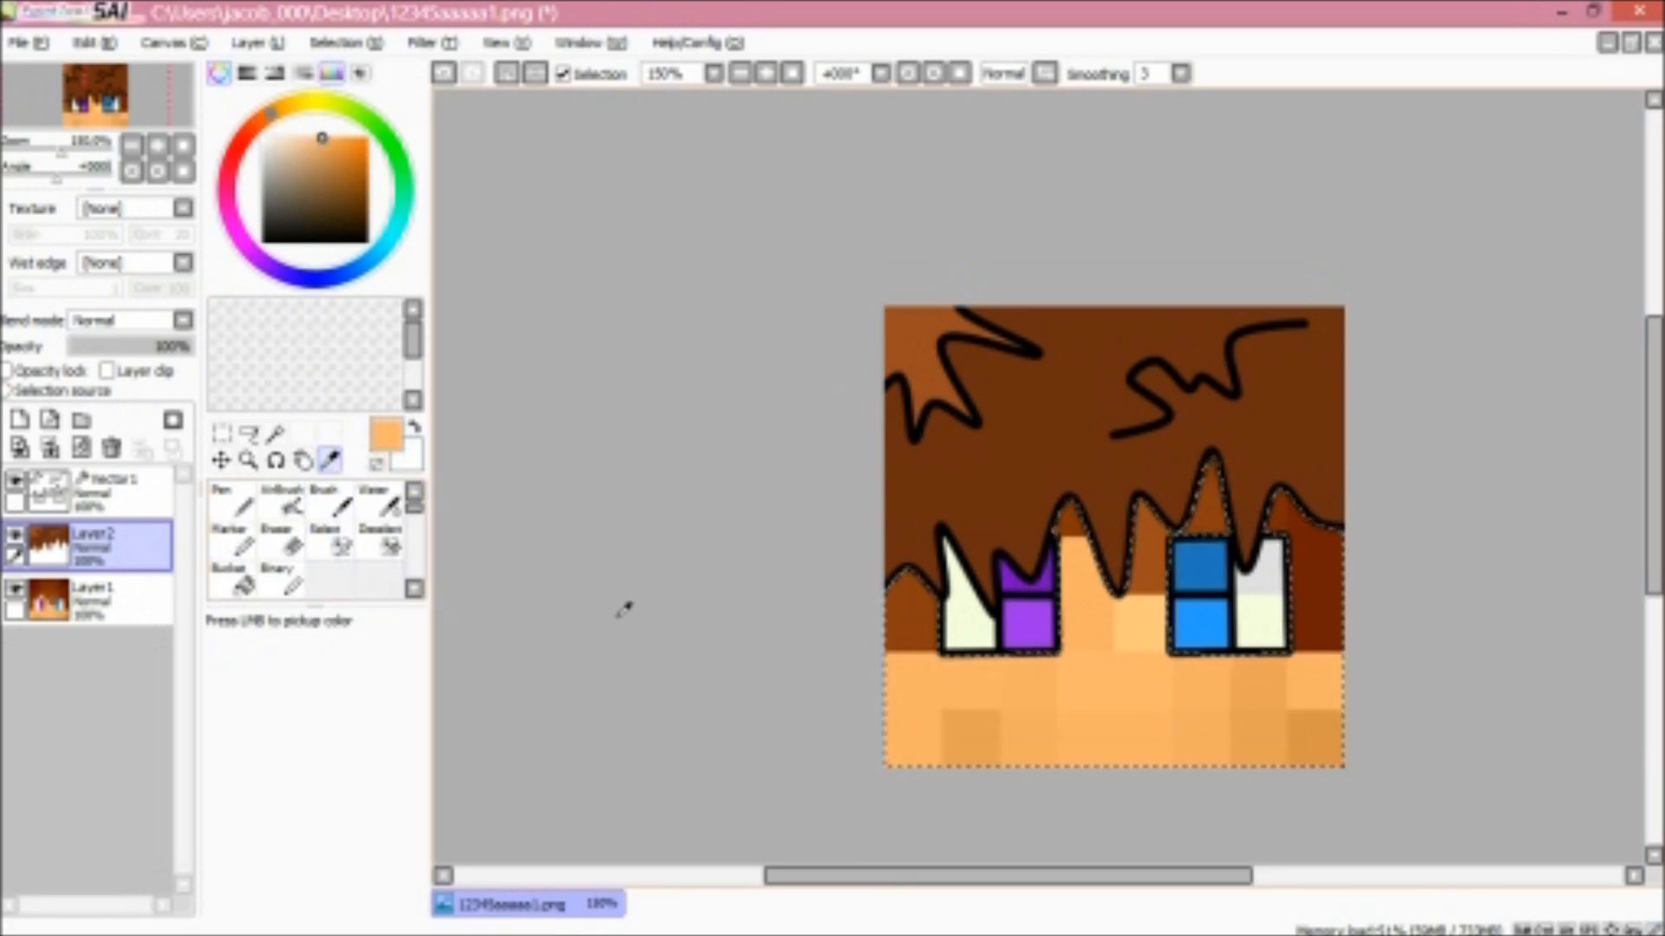
pyautogui.click(230, 537)
pyautogui.moveTo(833, 694)
pyautogui.mouseDown()
pyautogui.moveTo(1352, 533)
pyautogui.moveTo(705, 762)
pyautogui.mouseUp()
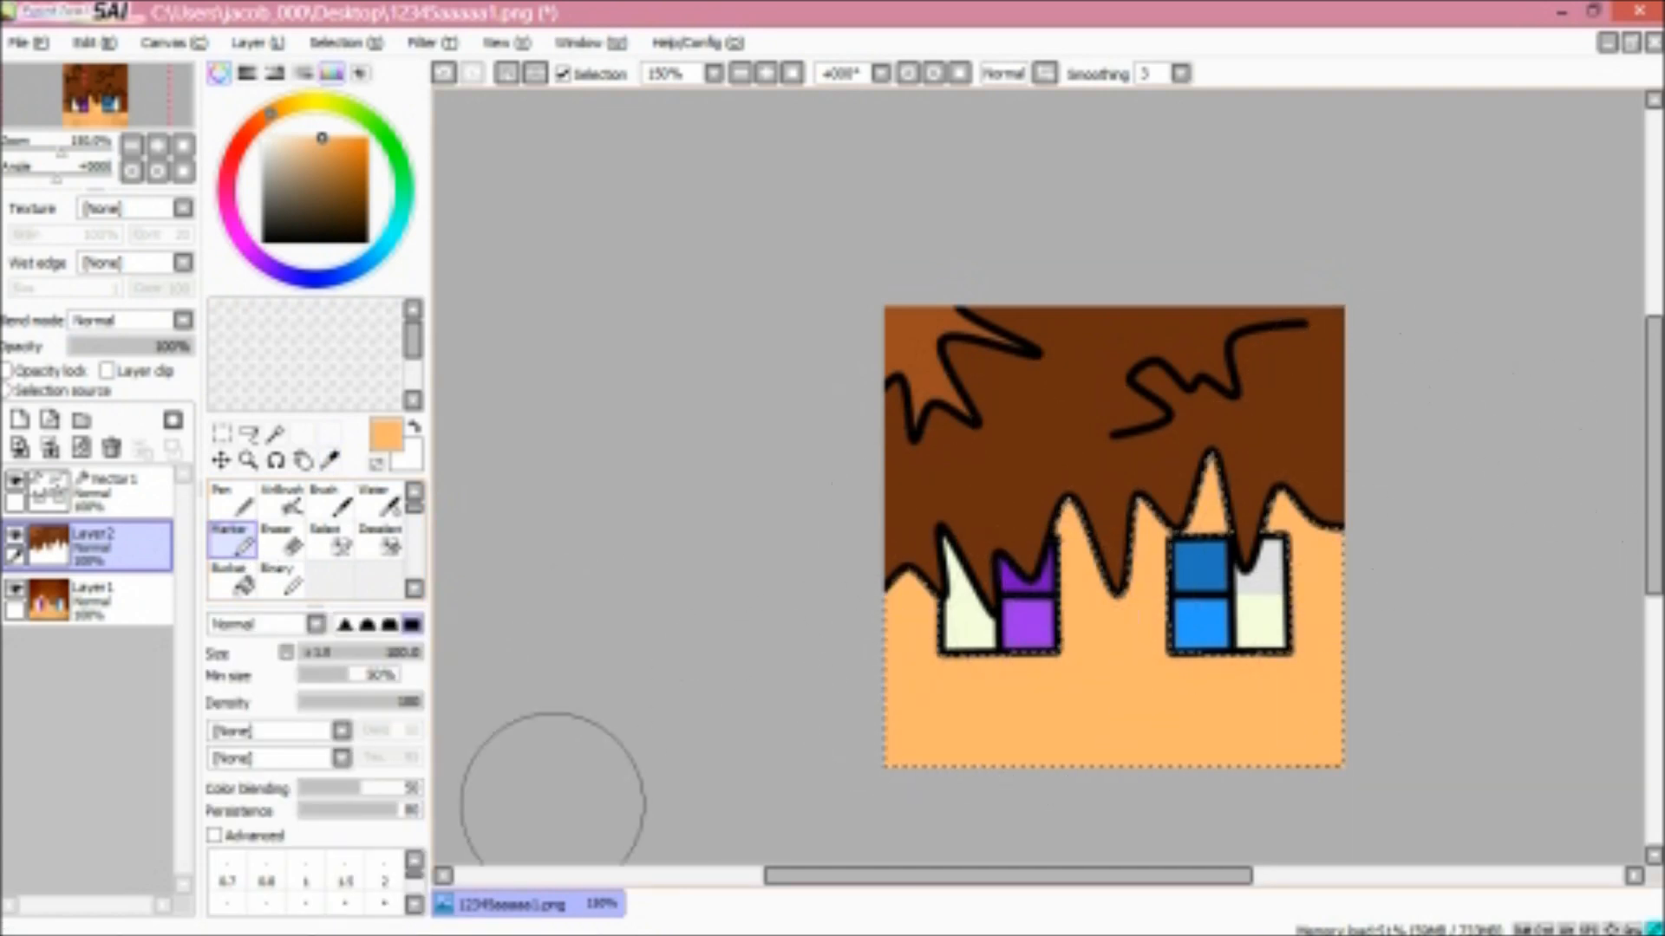
pyautogui.click(380, 542)
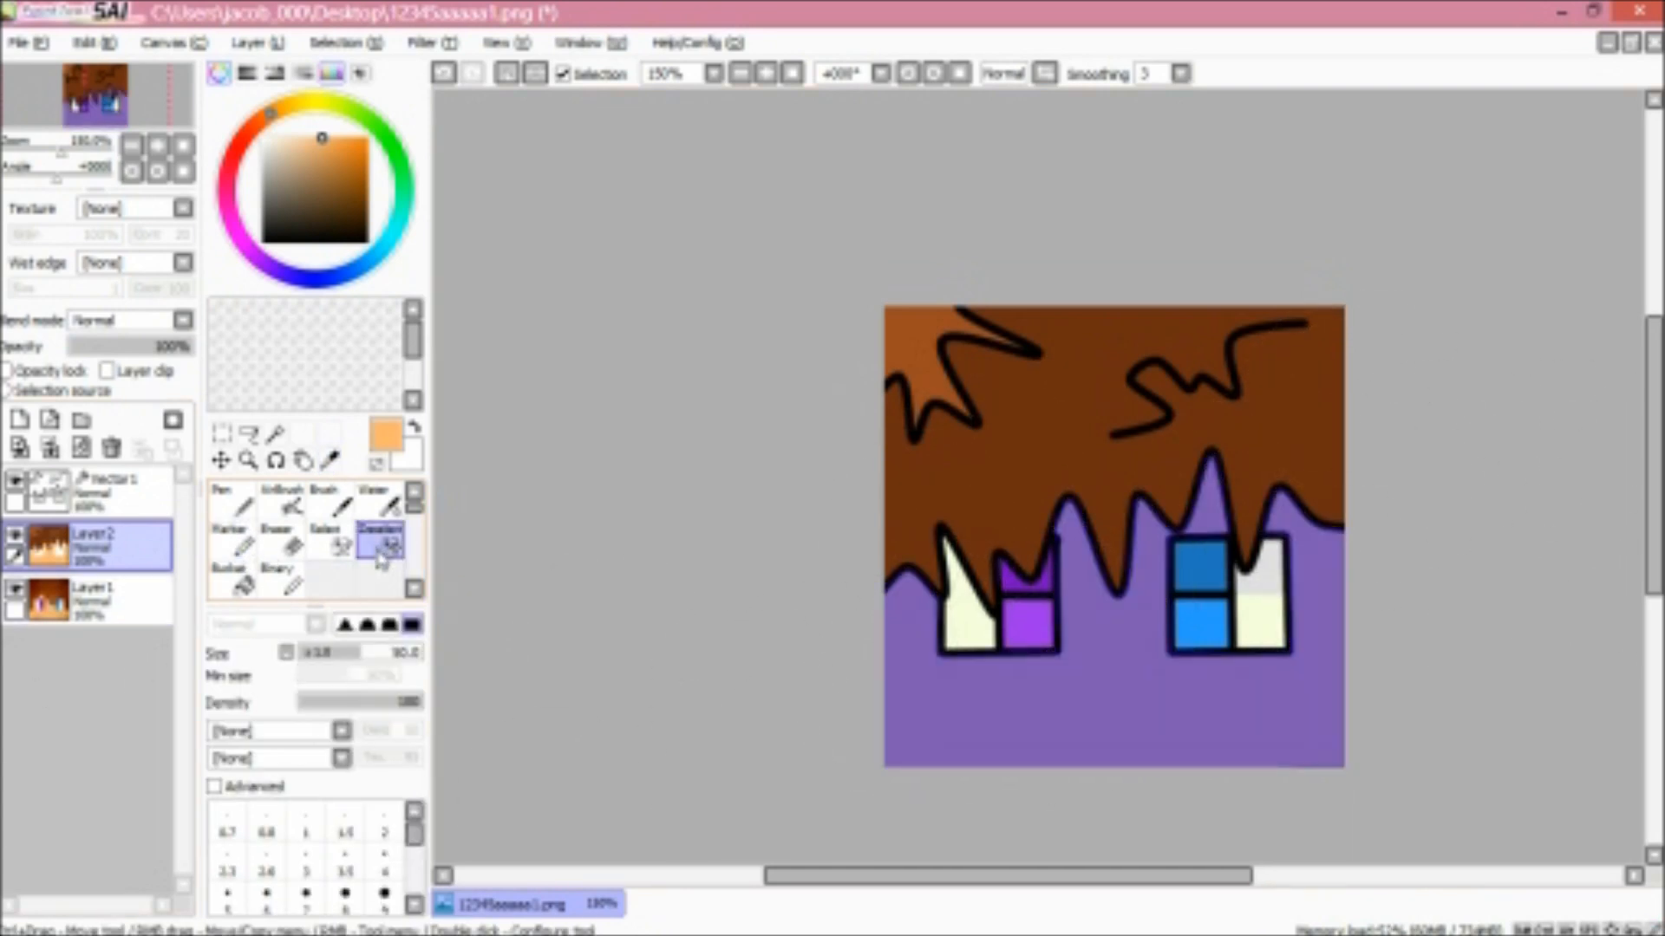
pyautogui.moveTo(743, 661)
pyautogui.mouseDown()
pyautogui.moveTo(1583, 595)
pyautogui.moveTo(939, 527)
pyautogui.moveTo(1319, 451)
pyautogui.moveTo(1596, 614)
pyautogui.moveTo(1370, 713)
pyautogui.mouseUp()
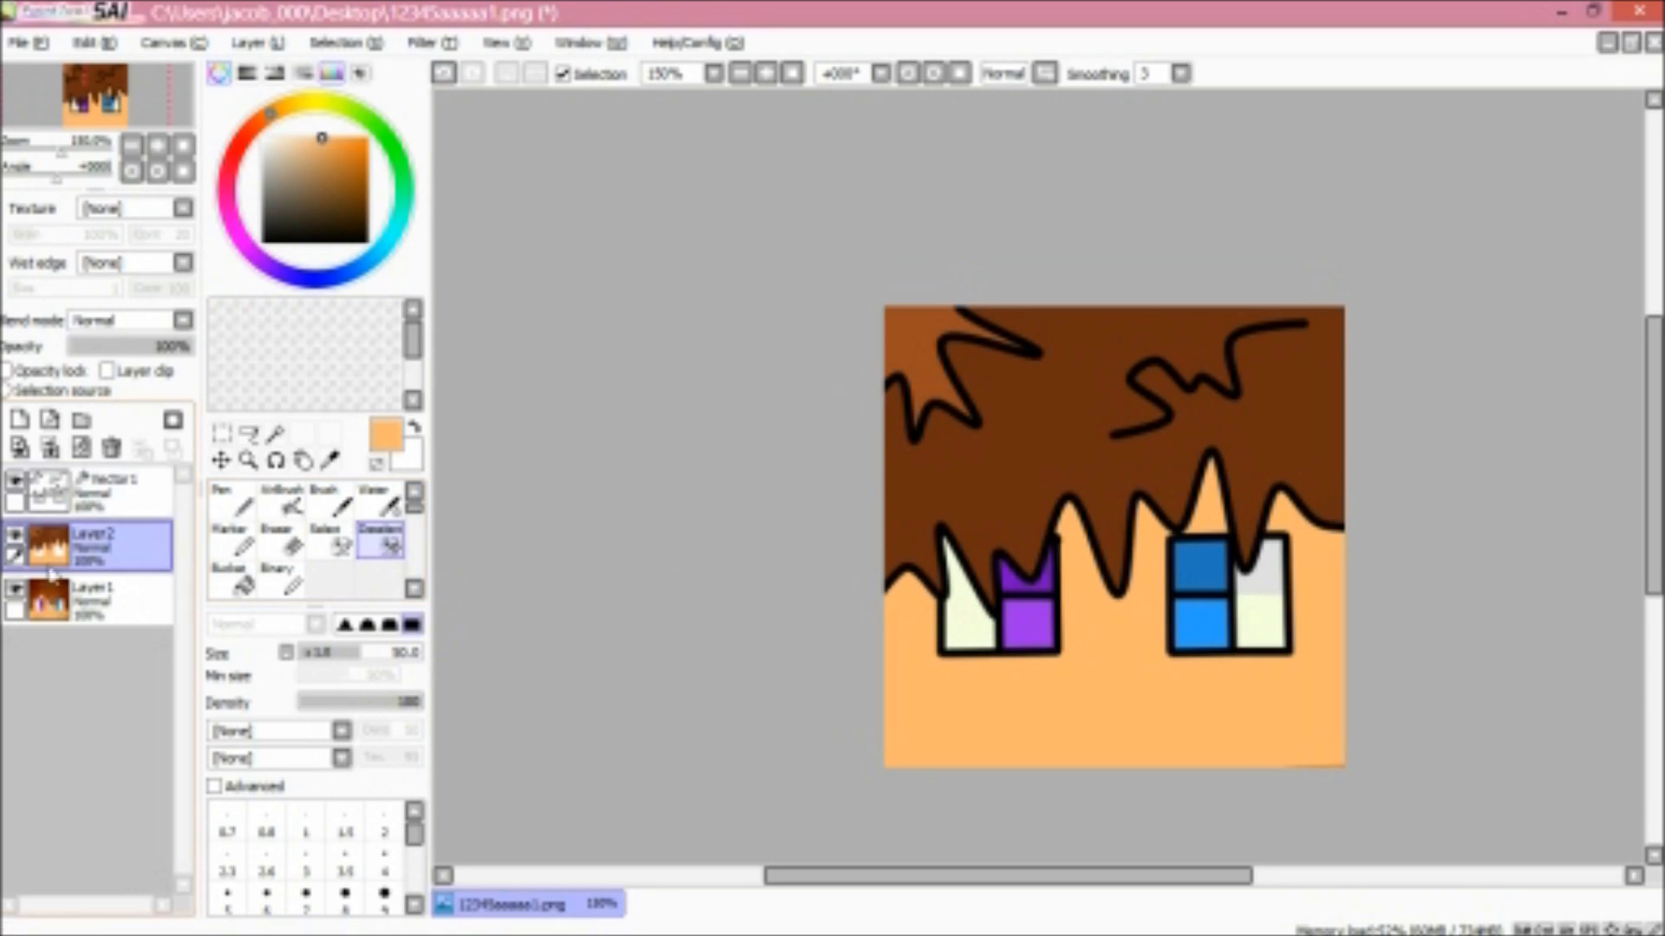
# Select the lower iris square of the purple eye with the Magic Wand on the linework layer
pyautogui.click(130, 501)
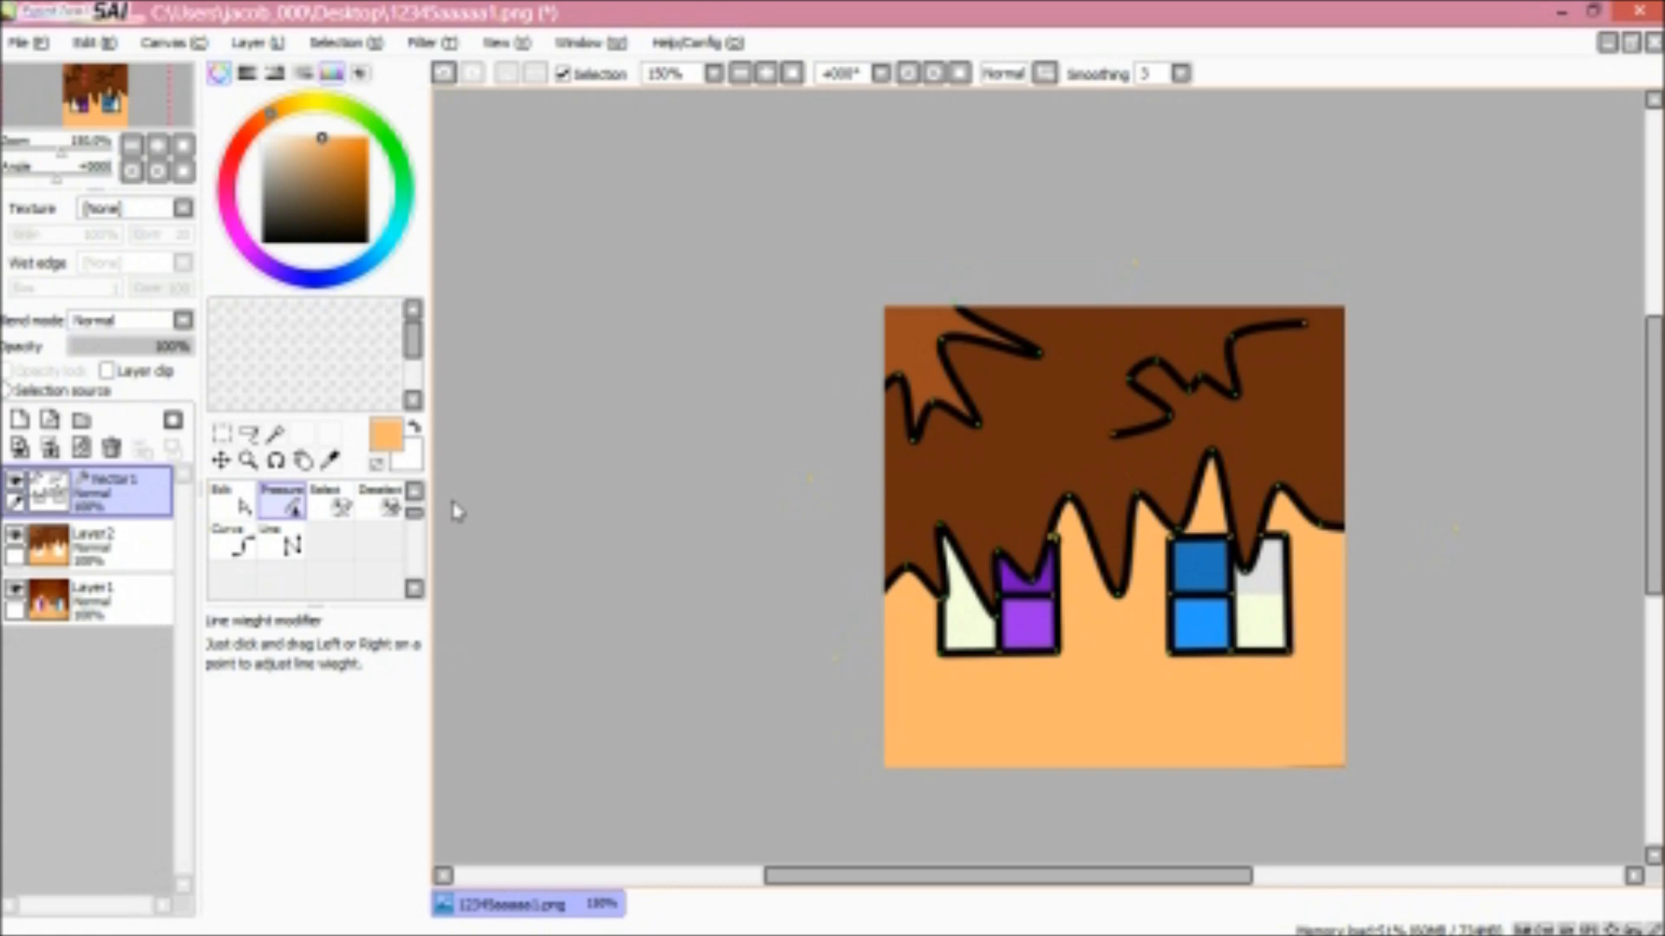
pyautogui.click(277, 435)
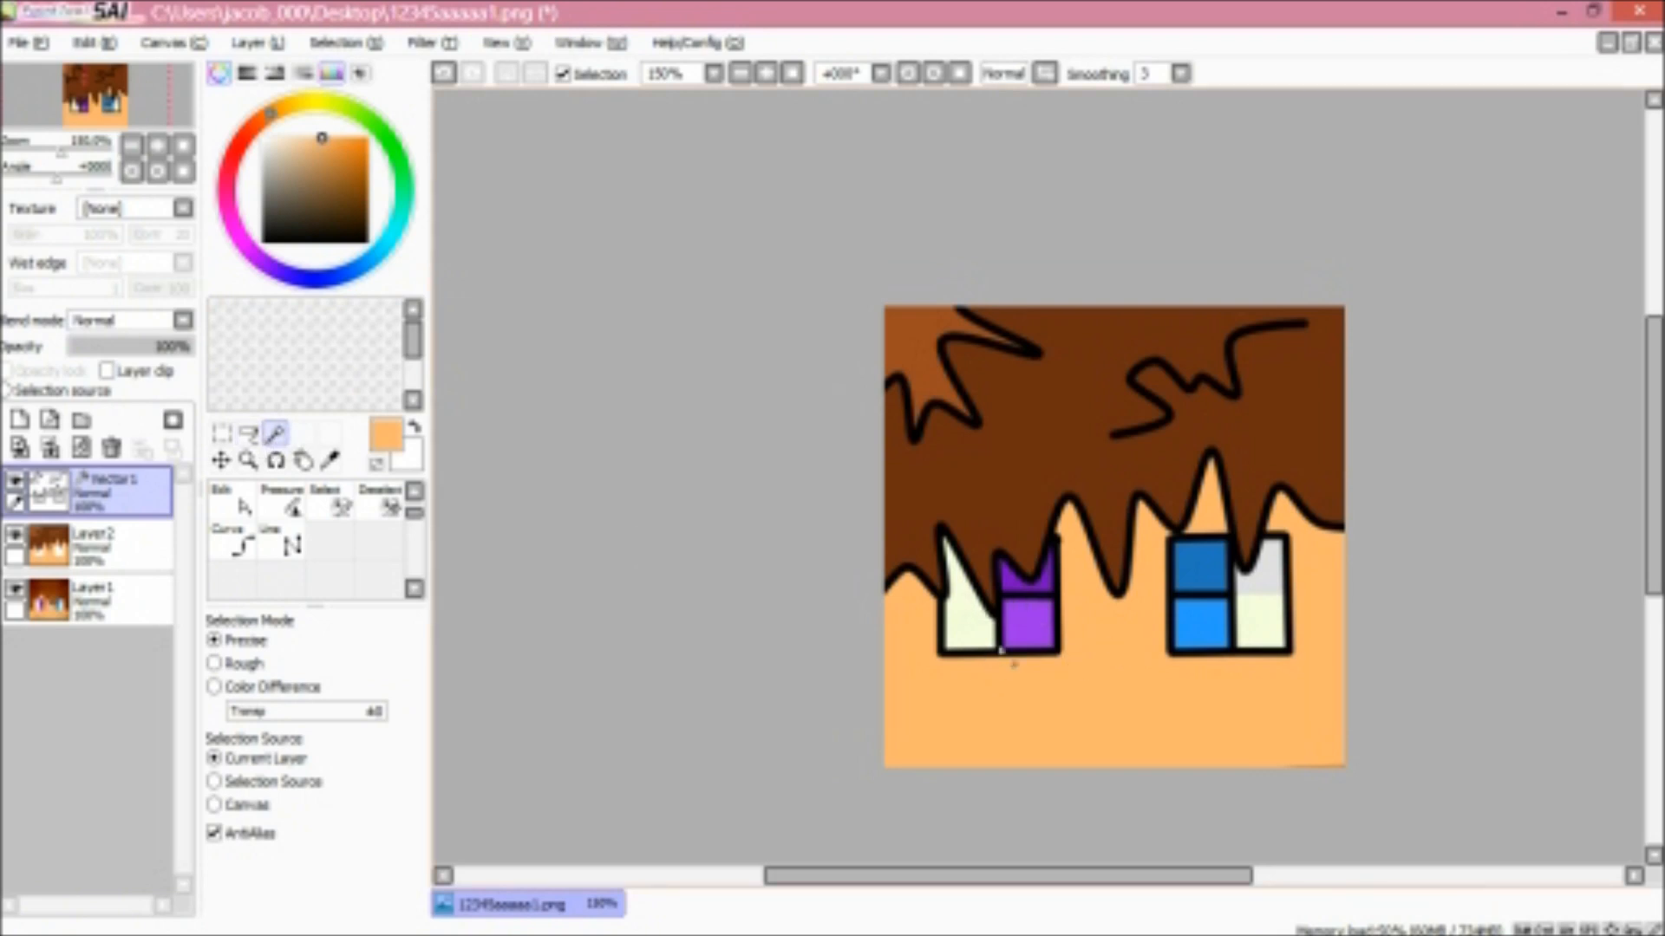
pyautogui.click(1018, 639)
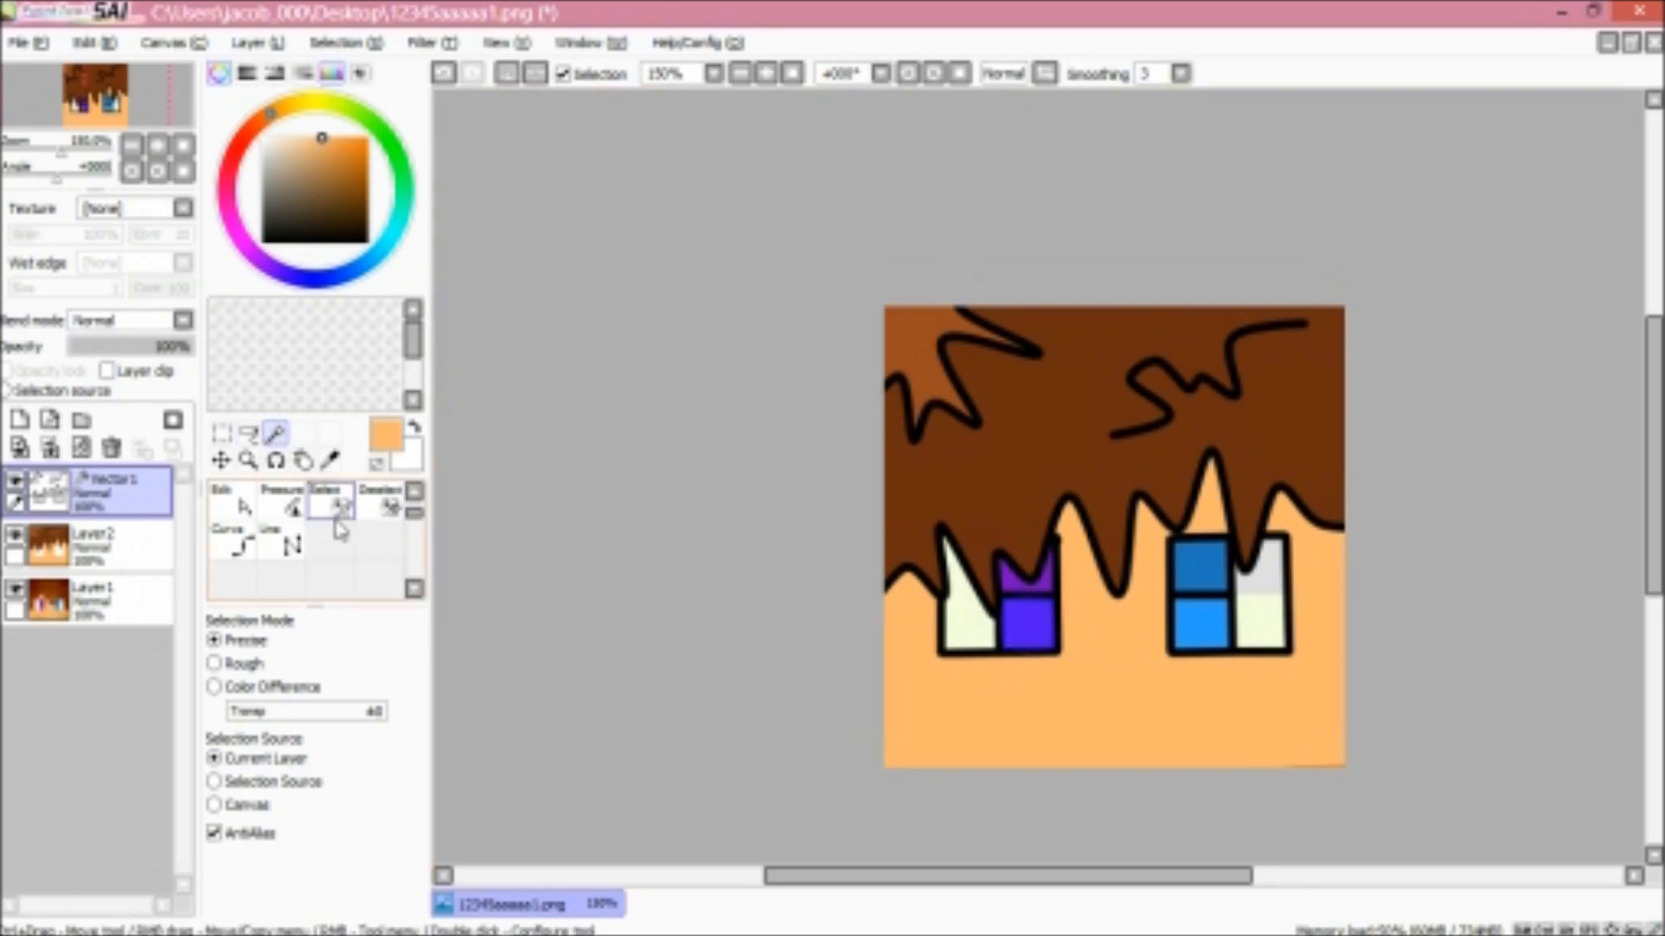
# Paint the selected lower iris square magenta with the Marker on Layer2 and clear the selection
pyautogui.click(293, 508)
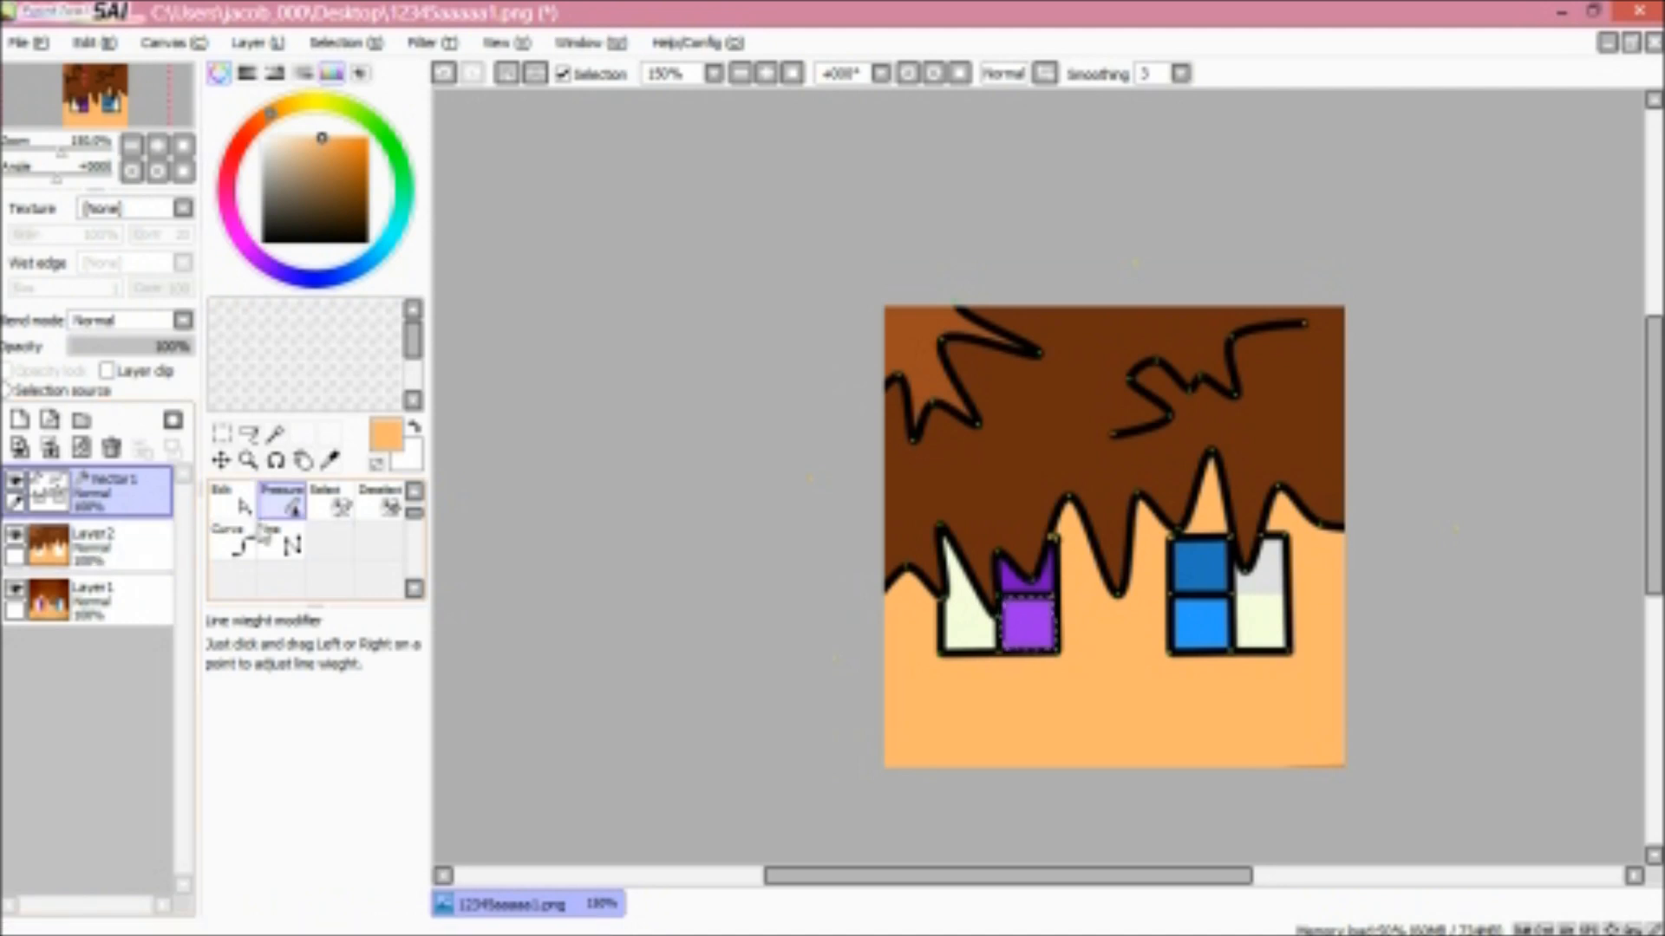
pyautogui.click(98, 561)
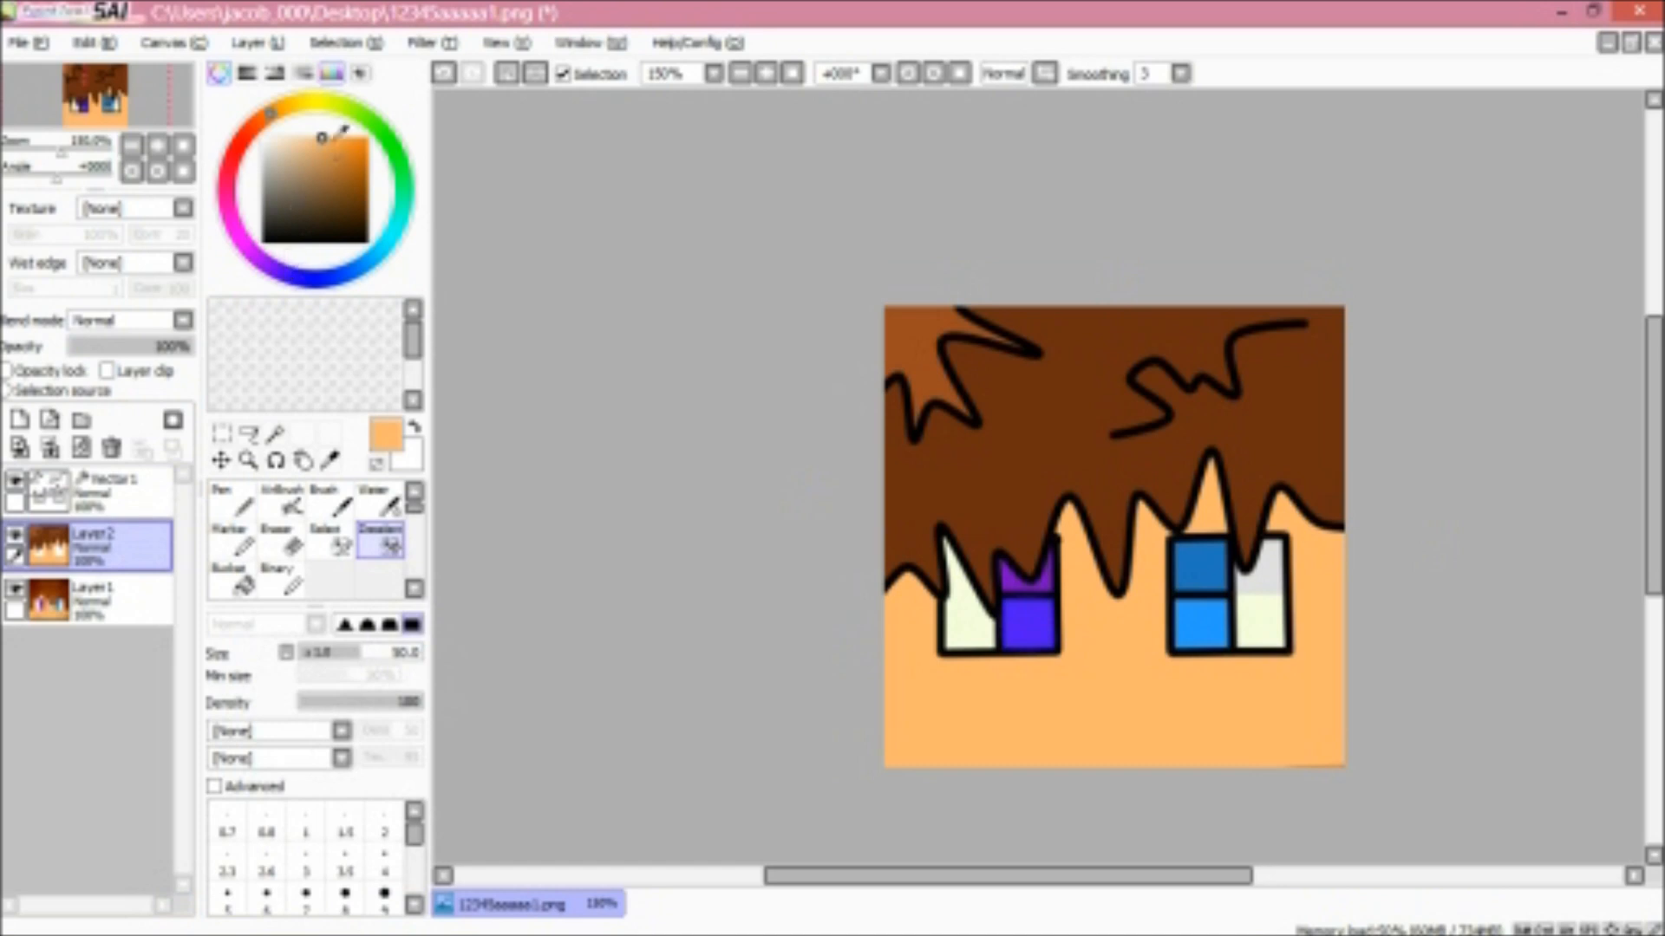
pyautogui.click(234, 229)
pyautogui.click(318, 189)
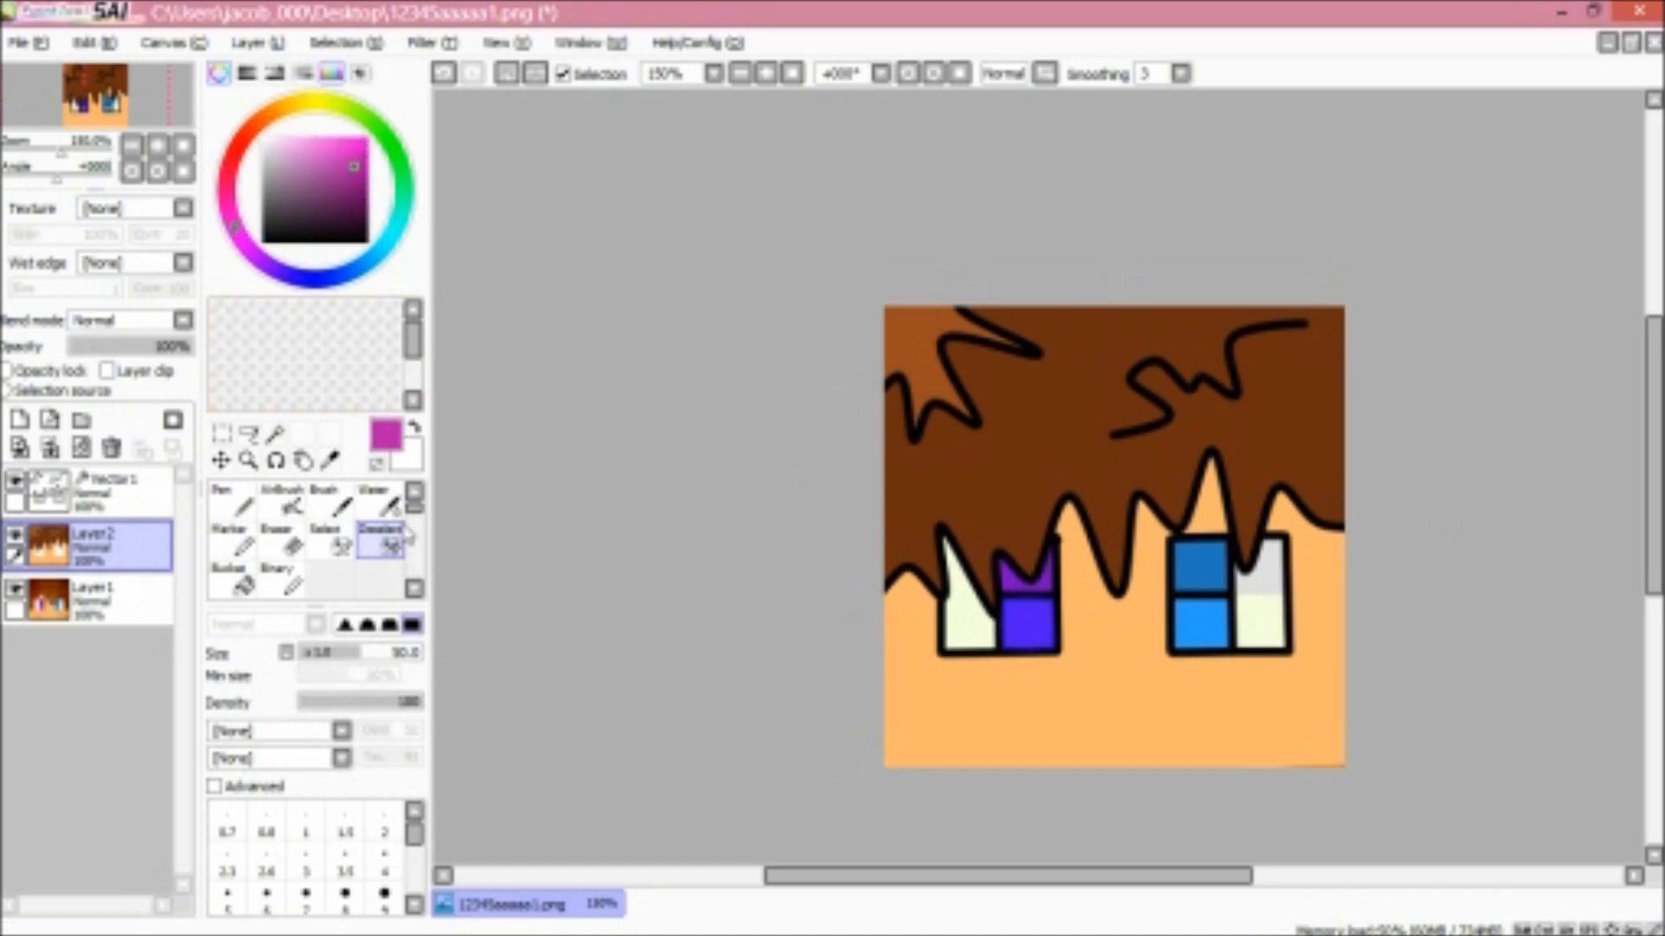
pyautogui.click(232, 542)
pyautogui.moveTo(934, 612); pyautogui.dragTo(960, 614)
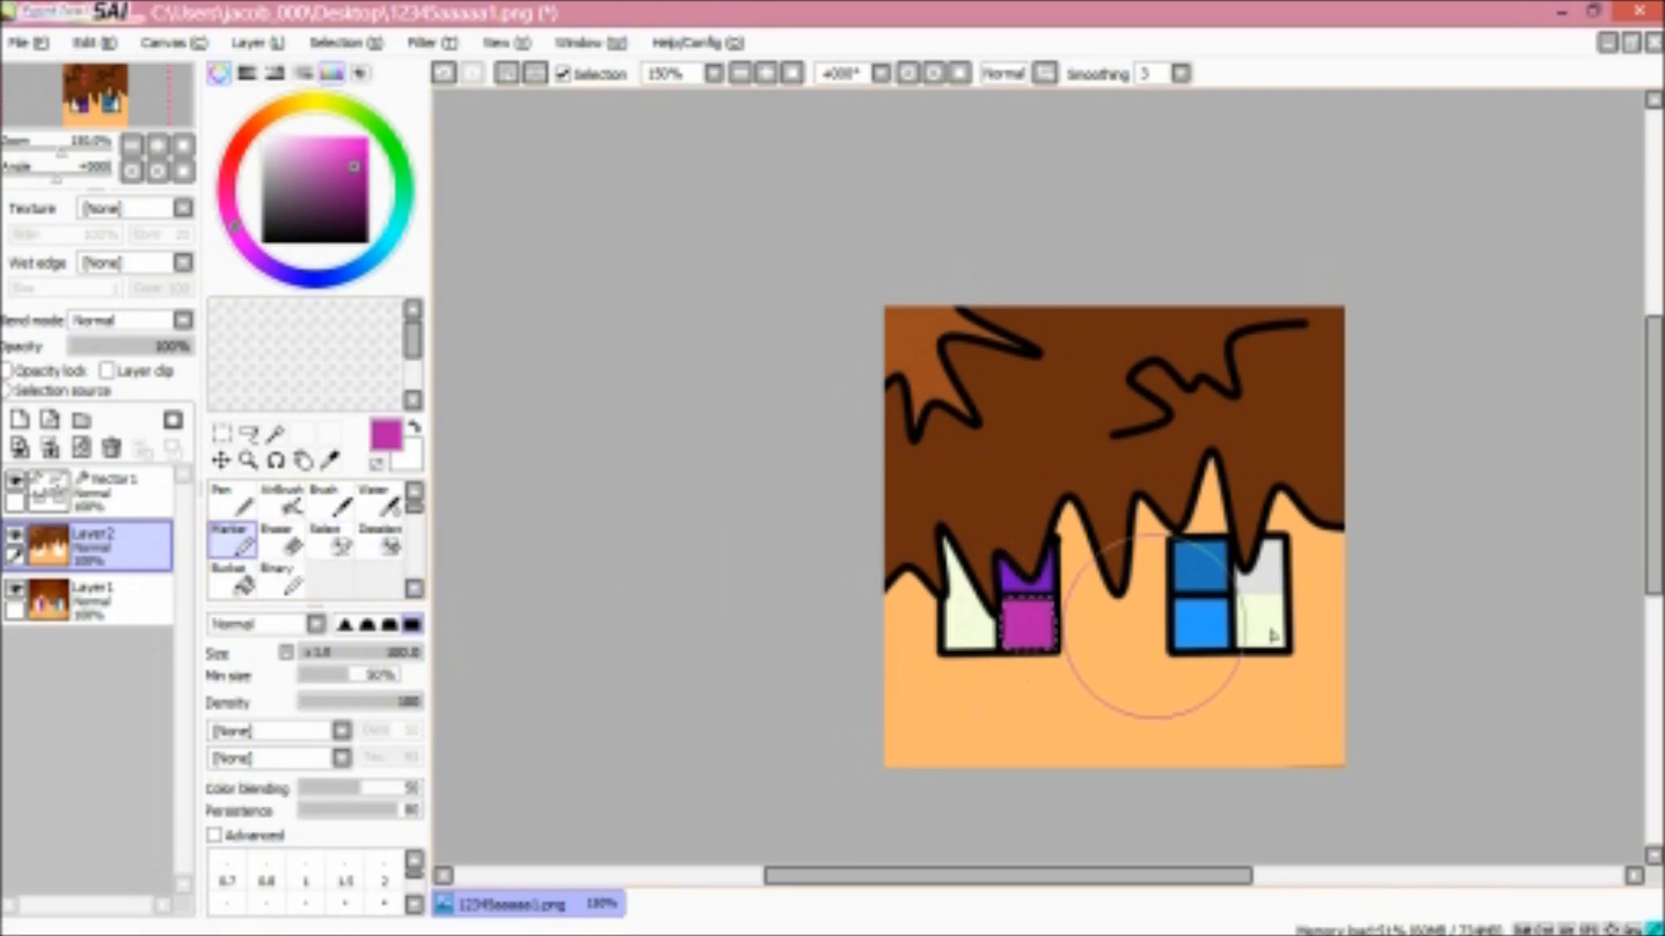
pyautogui.click(392, 548)
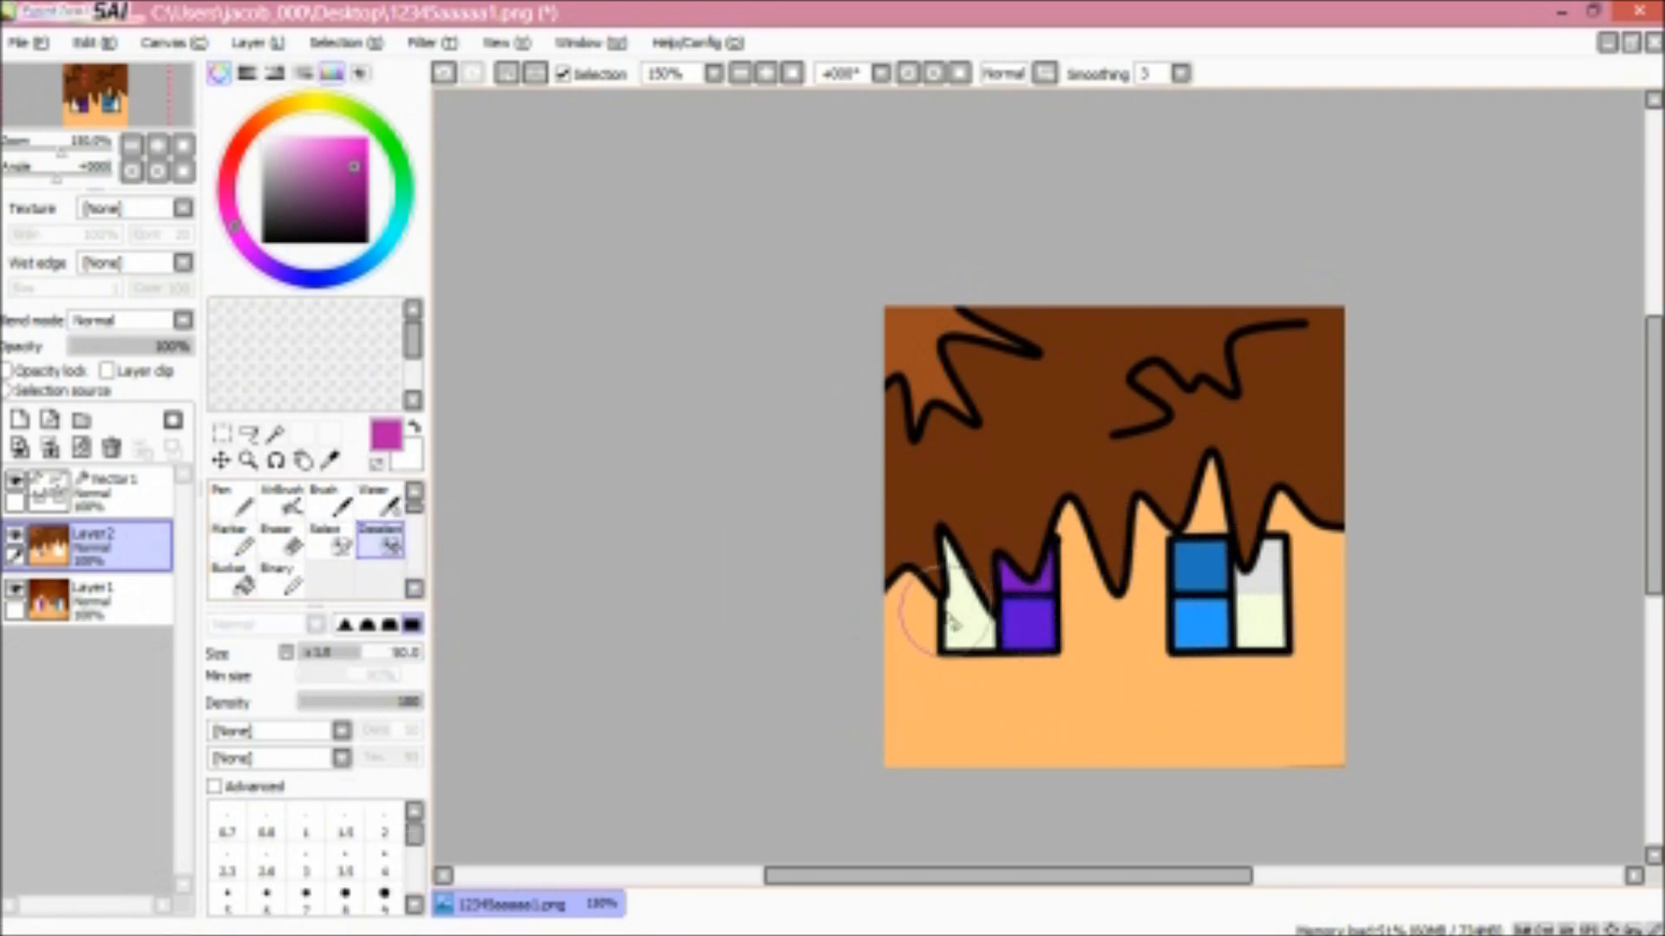
pyautogui.moveTo(945, 607); pyautogui.dragTo(1027, 659)
# Select the upper iris section above the magenta square, including its narrow tip, with the Magic Wand on the linework layer
pyautogui.click(95, 490)
pyautogui.click(275, 433)
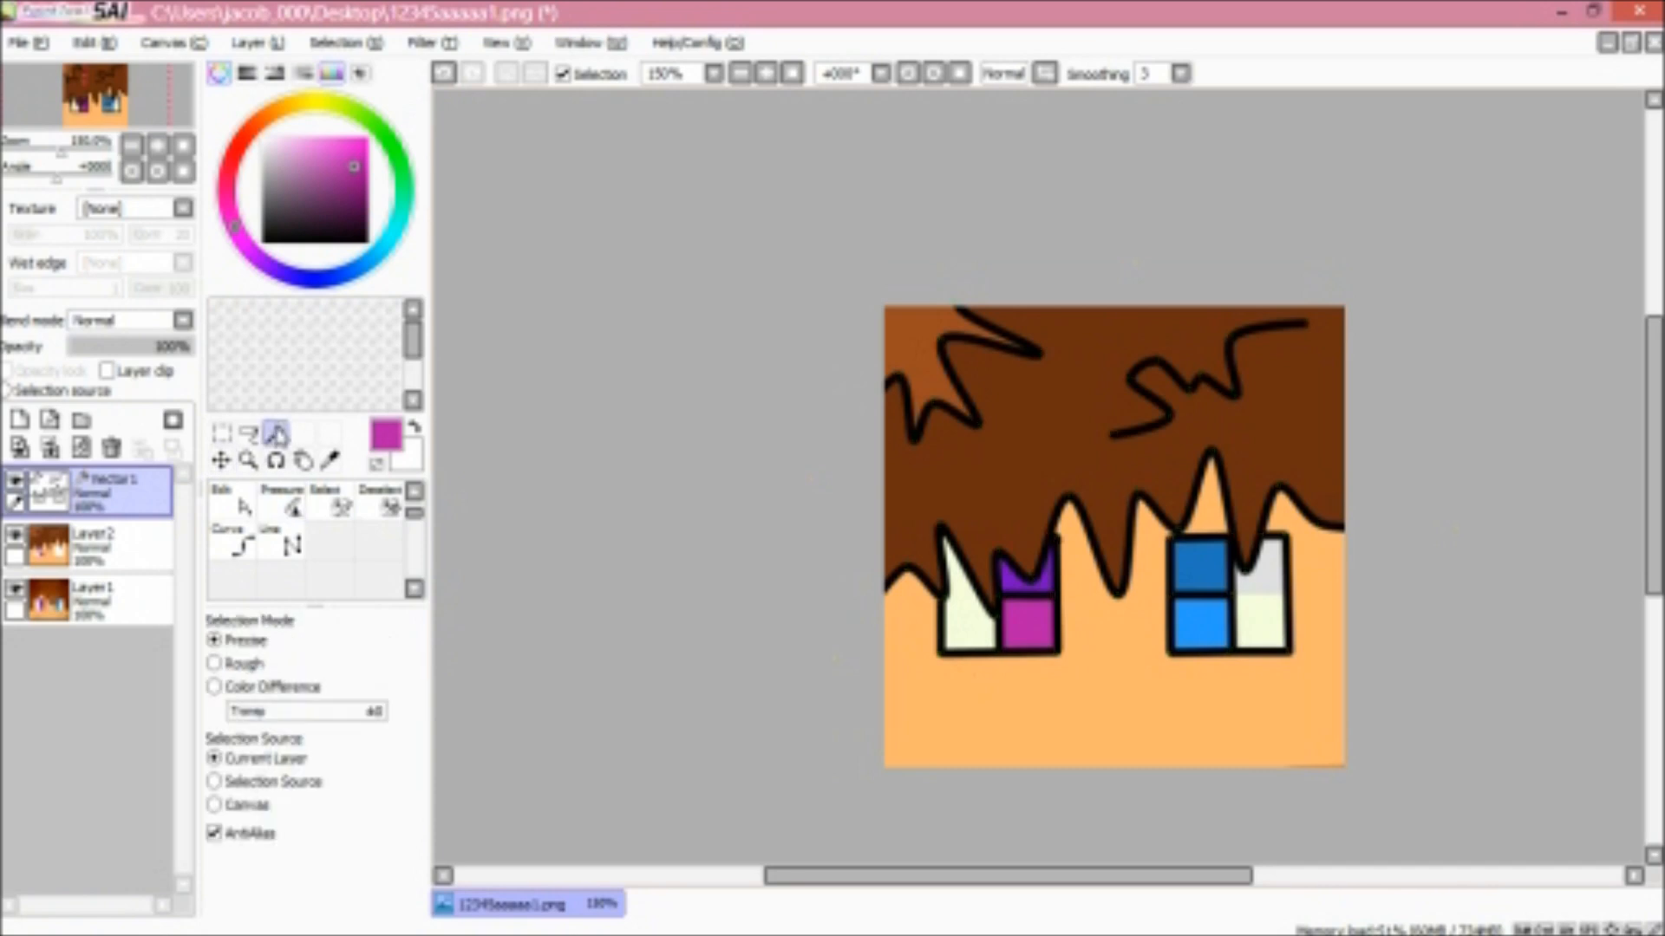
pyautogui.click(1016, 588)
pyautogui.scroll(3, 1008, 574)
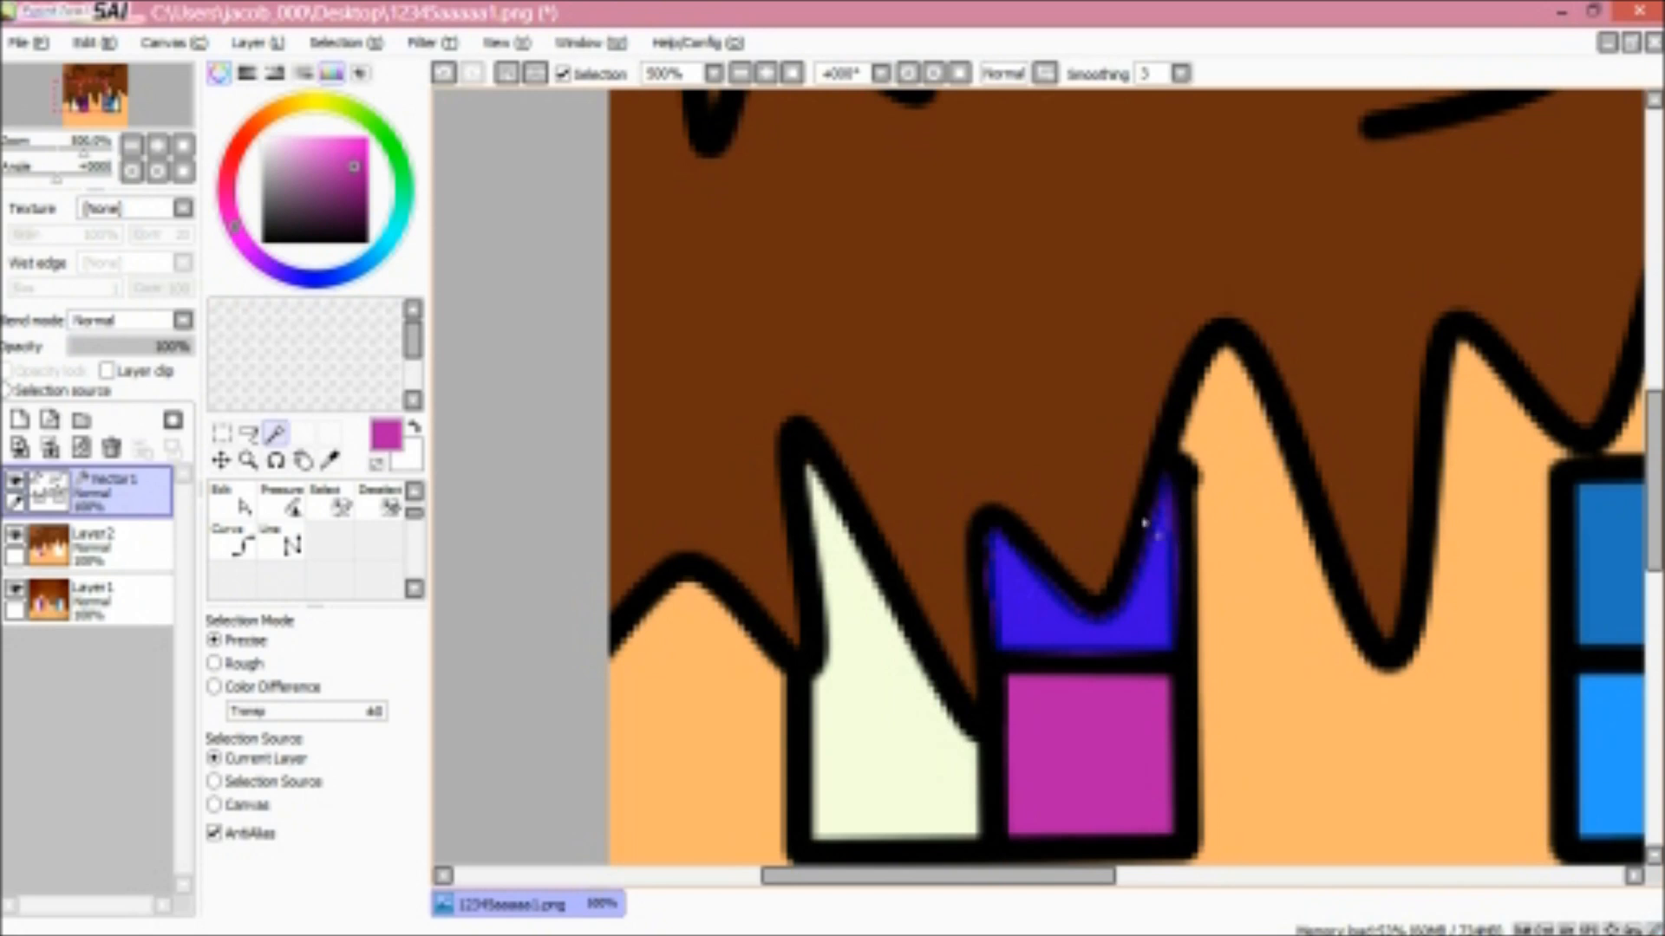
pyautogui.scroll(-2, 1144, 523)
# Paint the selected upper iris section dark purple with the Marker on Layer2 and clear the selection
pyautogui.click(282, 503)
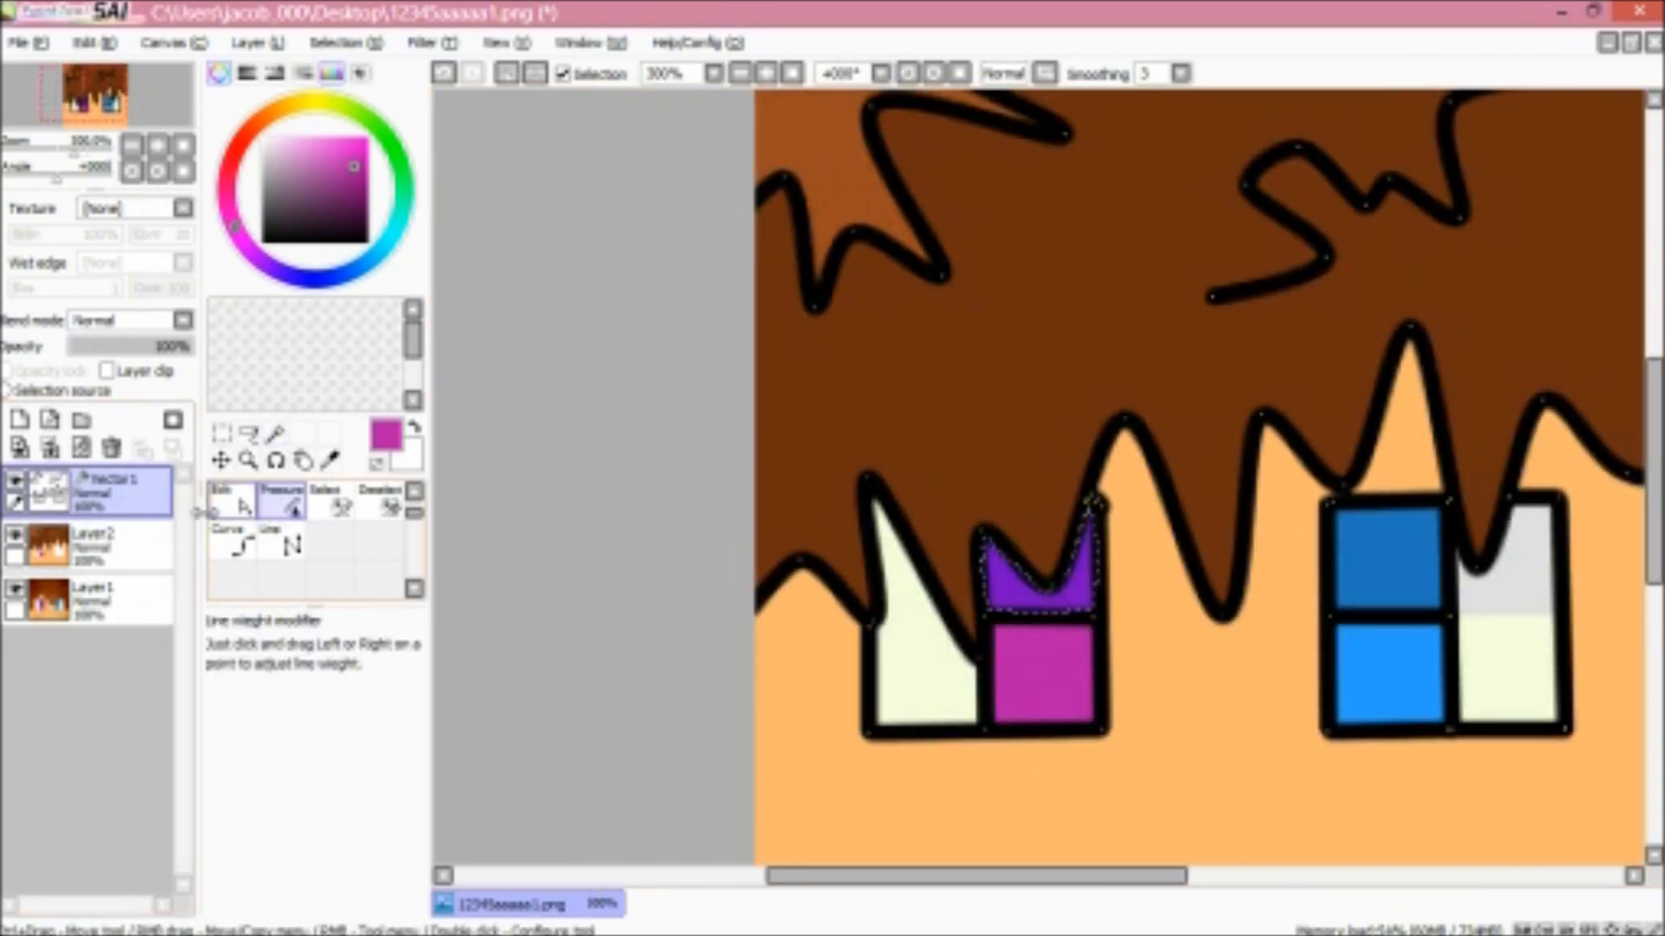
pyautogui.click(104, 542)
pyautogui.moveTo(374, 146)
pyautogui.mouseDown()
pyautogui.moveTo(368, 195)
pyautogui.moveTo(375, 180)
pyautogui.mouseUp()
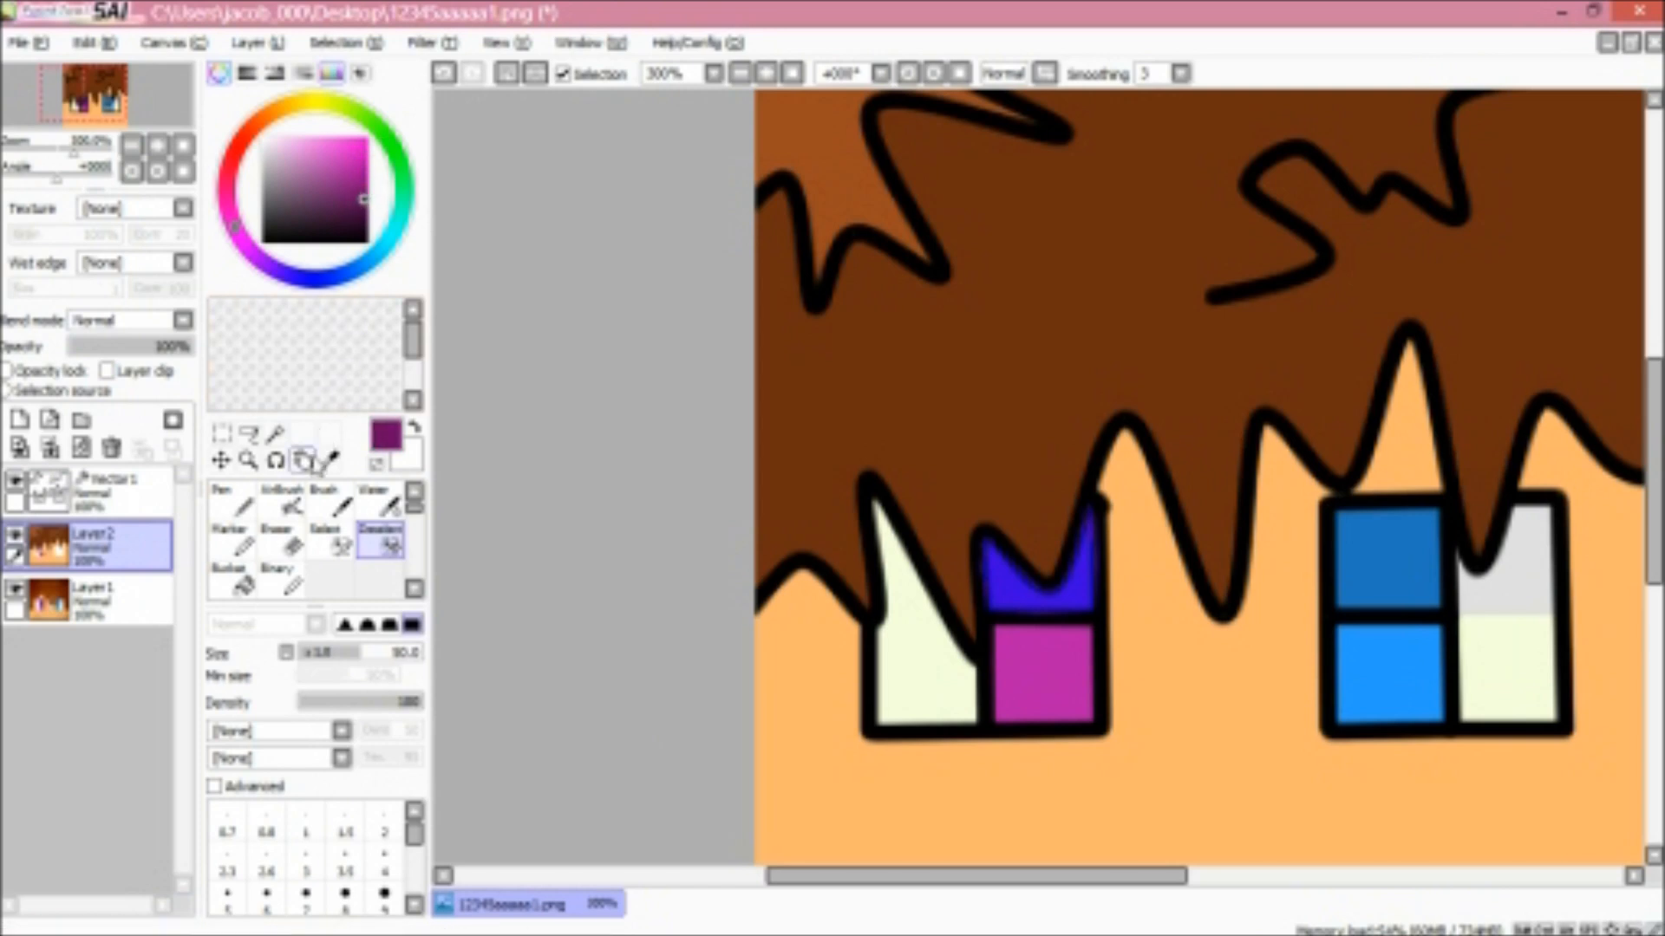
pyautogui.click(230, 542)
pyautogui.click(1032, 563)
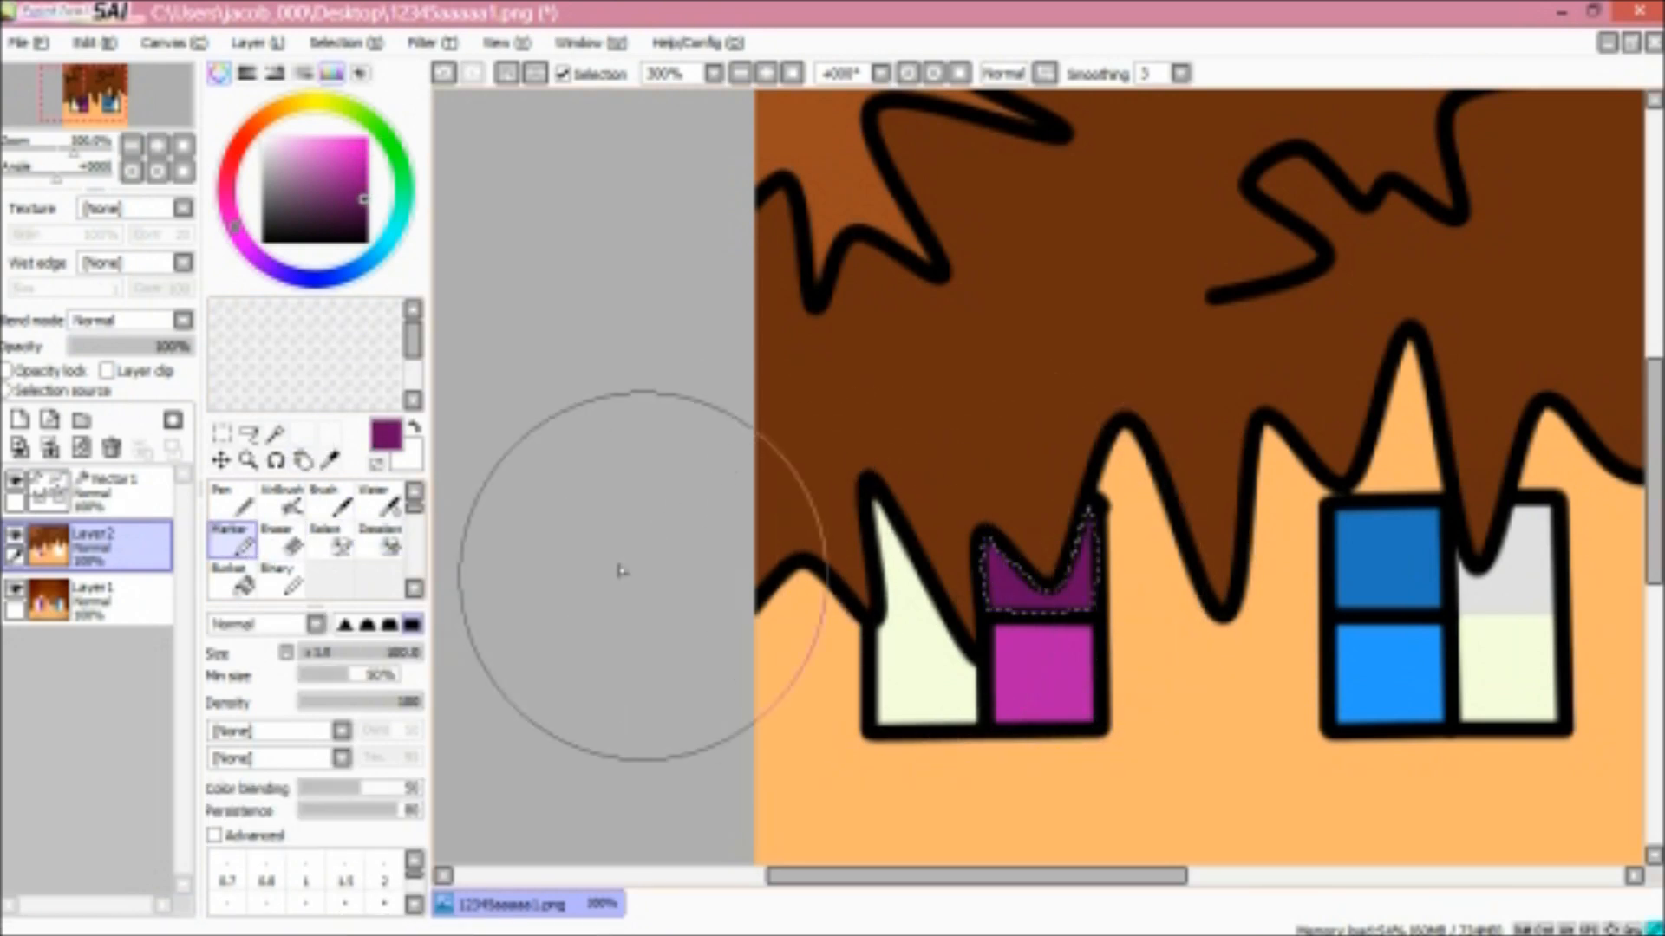
pyautogui.click(380, 542)
pyautogui.moveTo(910, 559); pyautogui.dragTo(1156, 600)
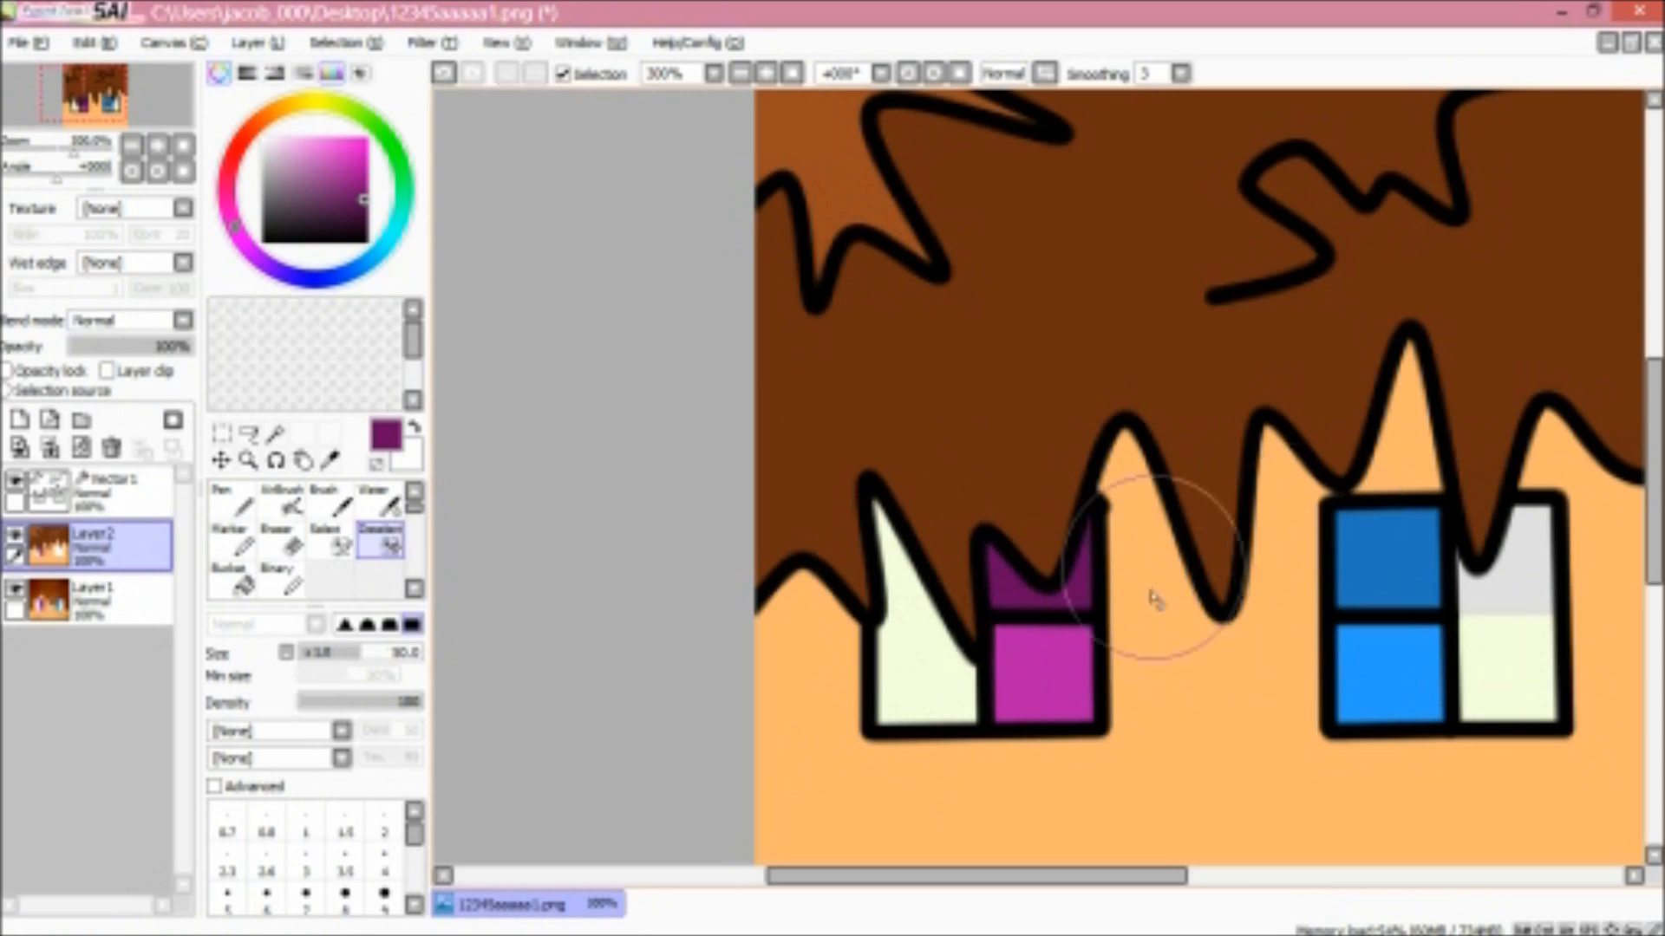
# Select the lower iris square of the blue eye with the Magic Wand on the linework layer
pyautogui.scroll(-1, 1156, 600)
pyautogui.click(108, 490)
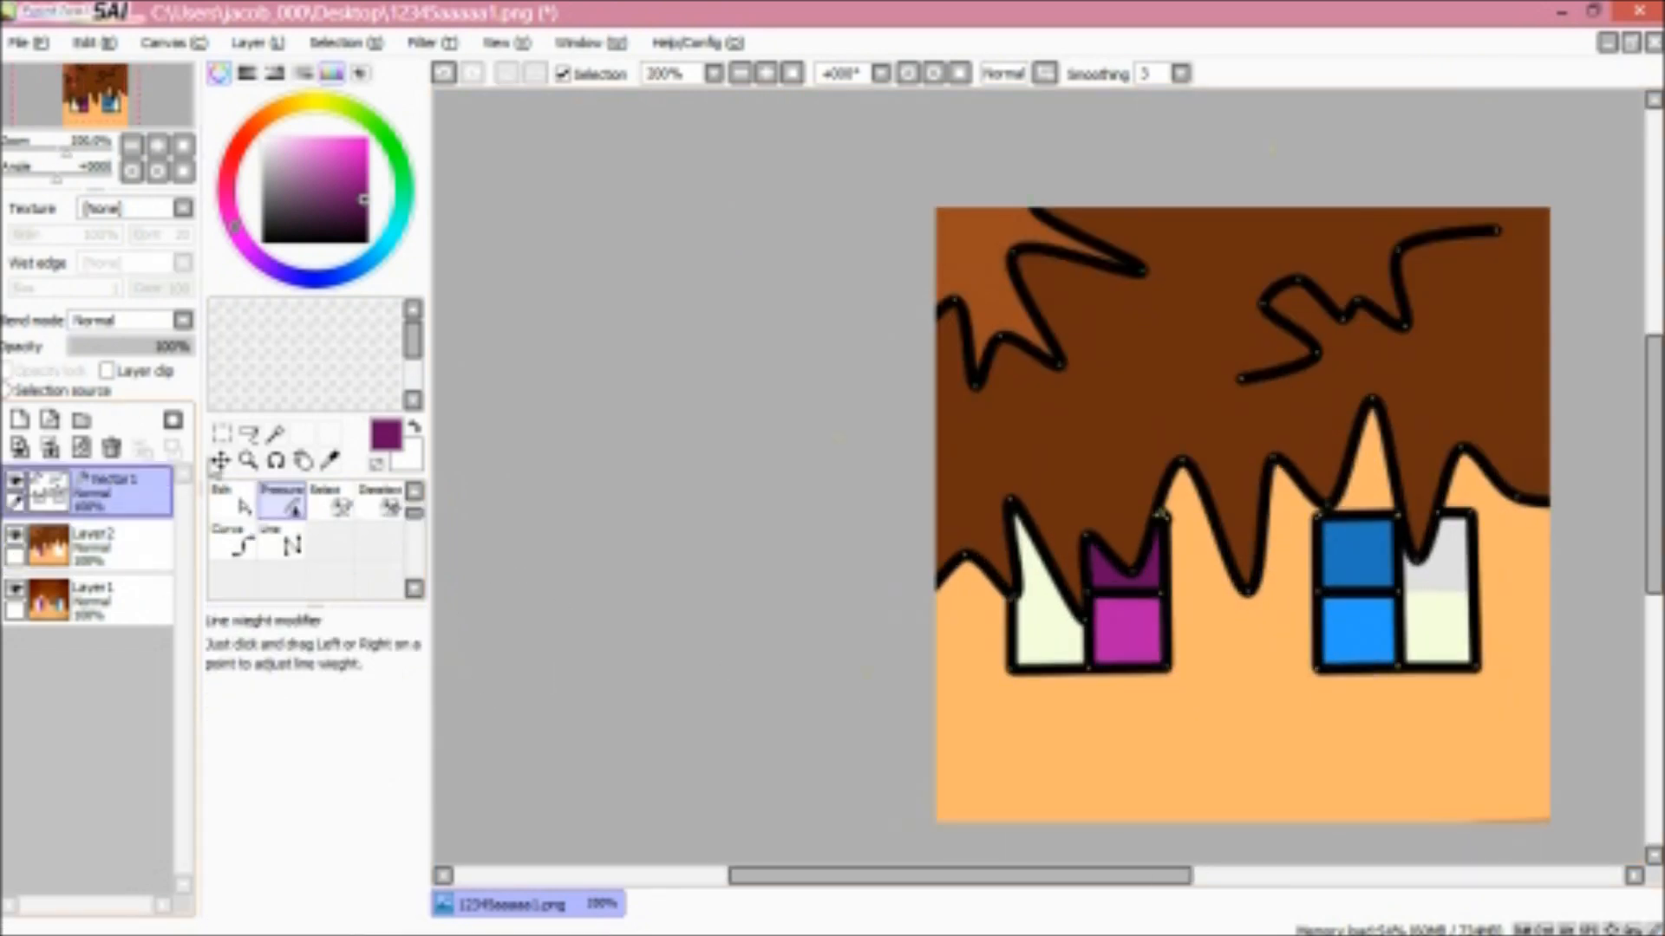
pyautogui.click(275, 434)
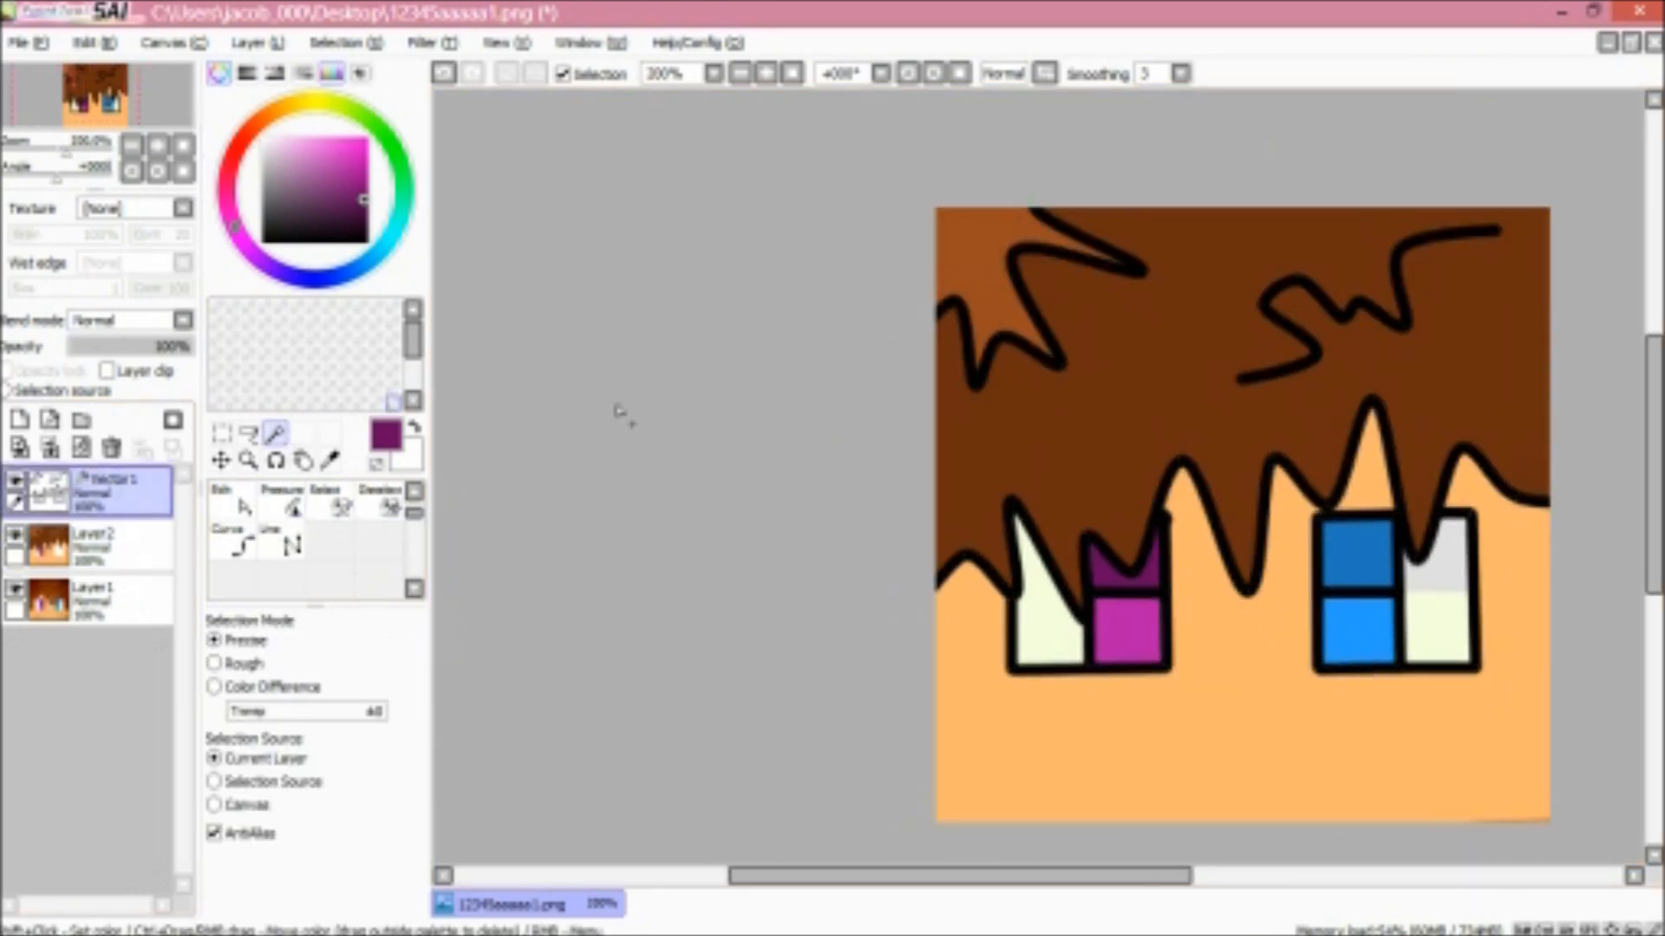
pyautogui.click(1353, 624)
# Paint the selected lower iris square bright blue with the Marker on Layer2 and clear the selection
pyautogui.click(282, 501)
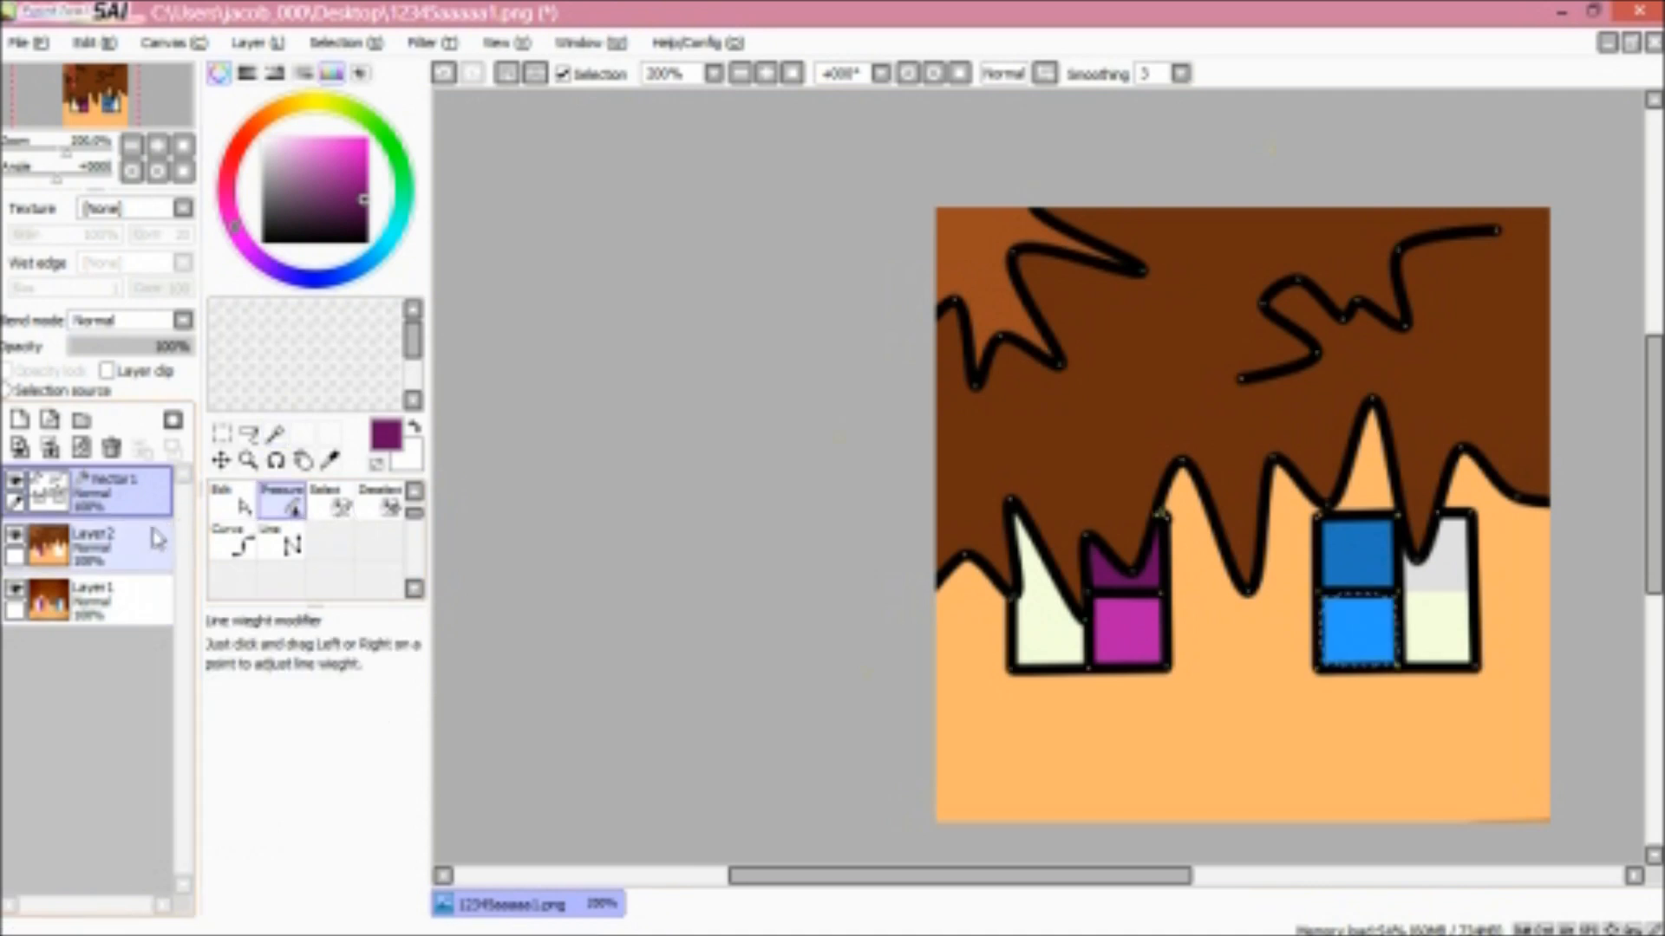
pyautogui.click(156, 538)
pyautogui.click(338, 276)
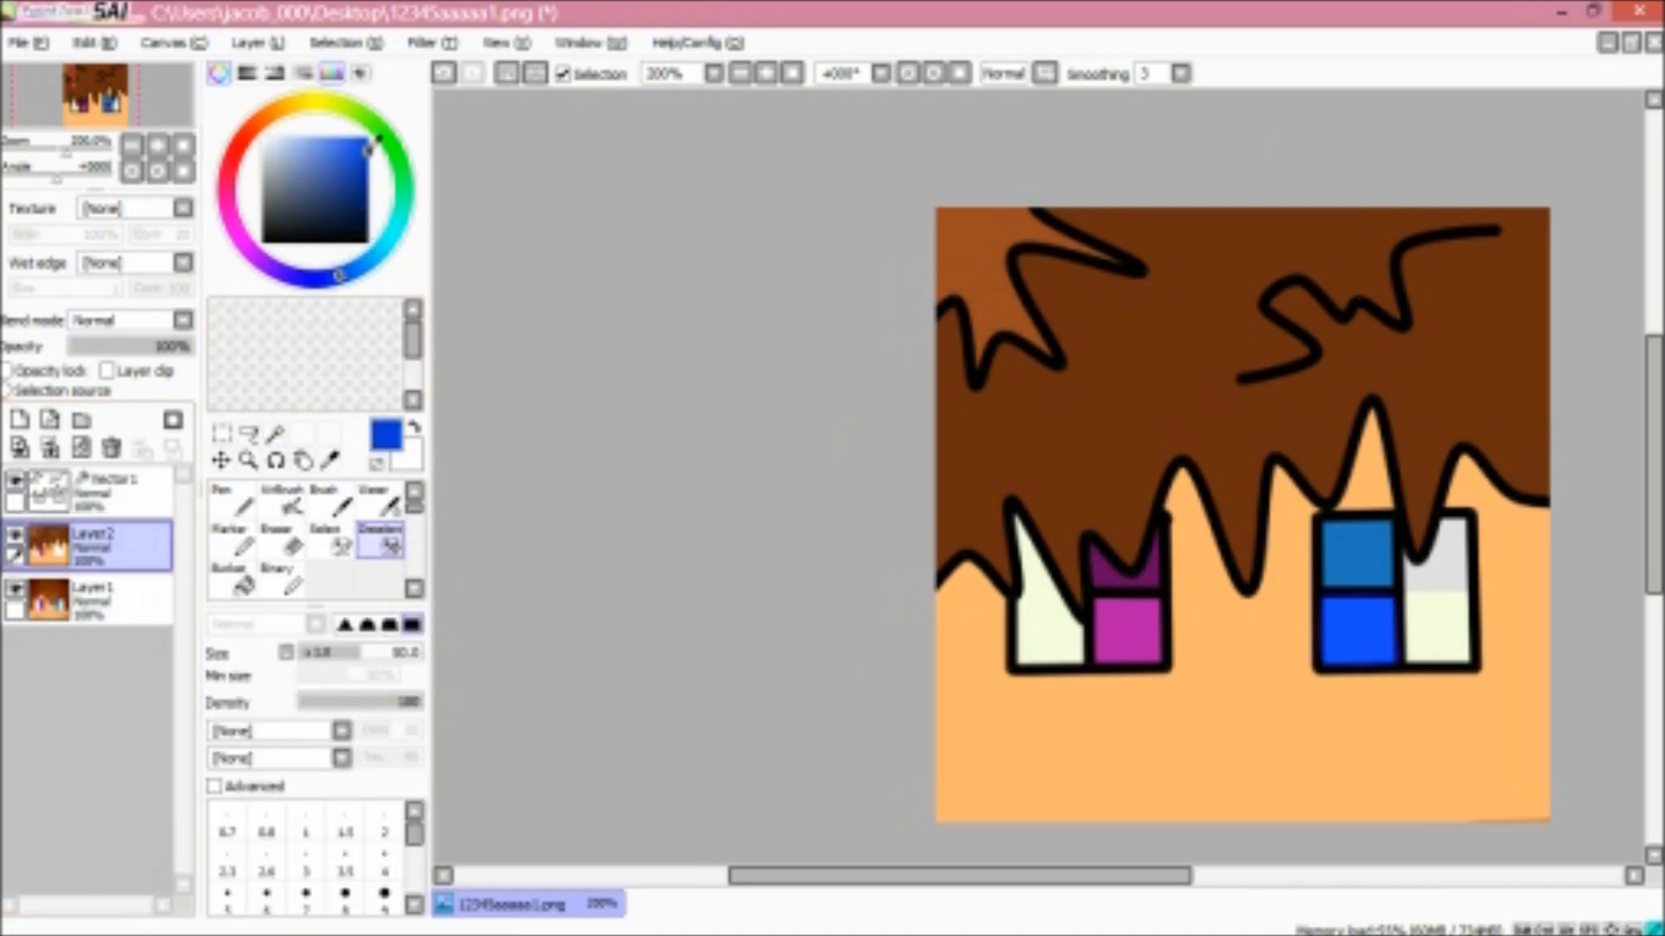
pyautogui.click(230, 539)
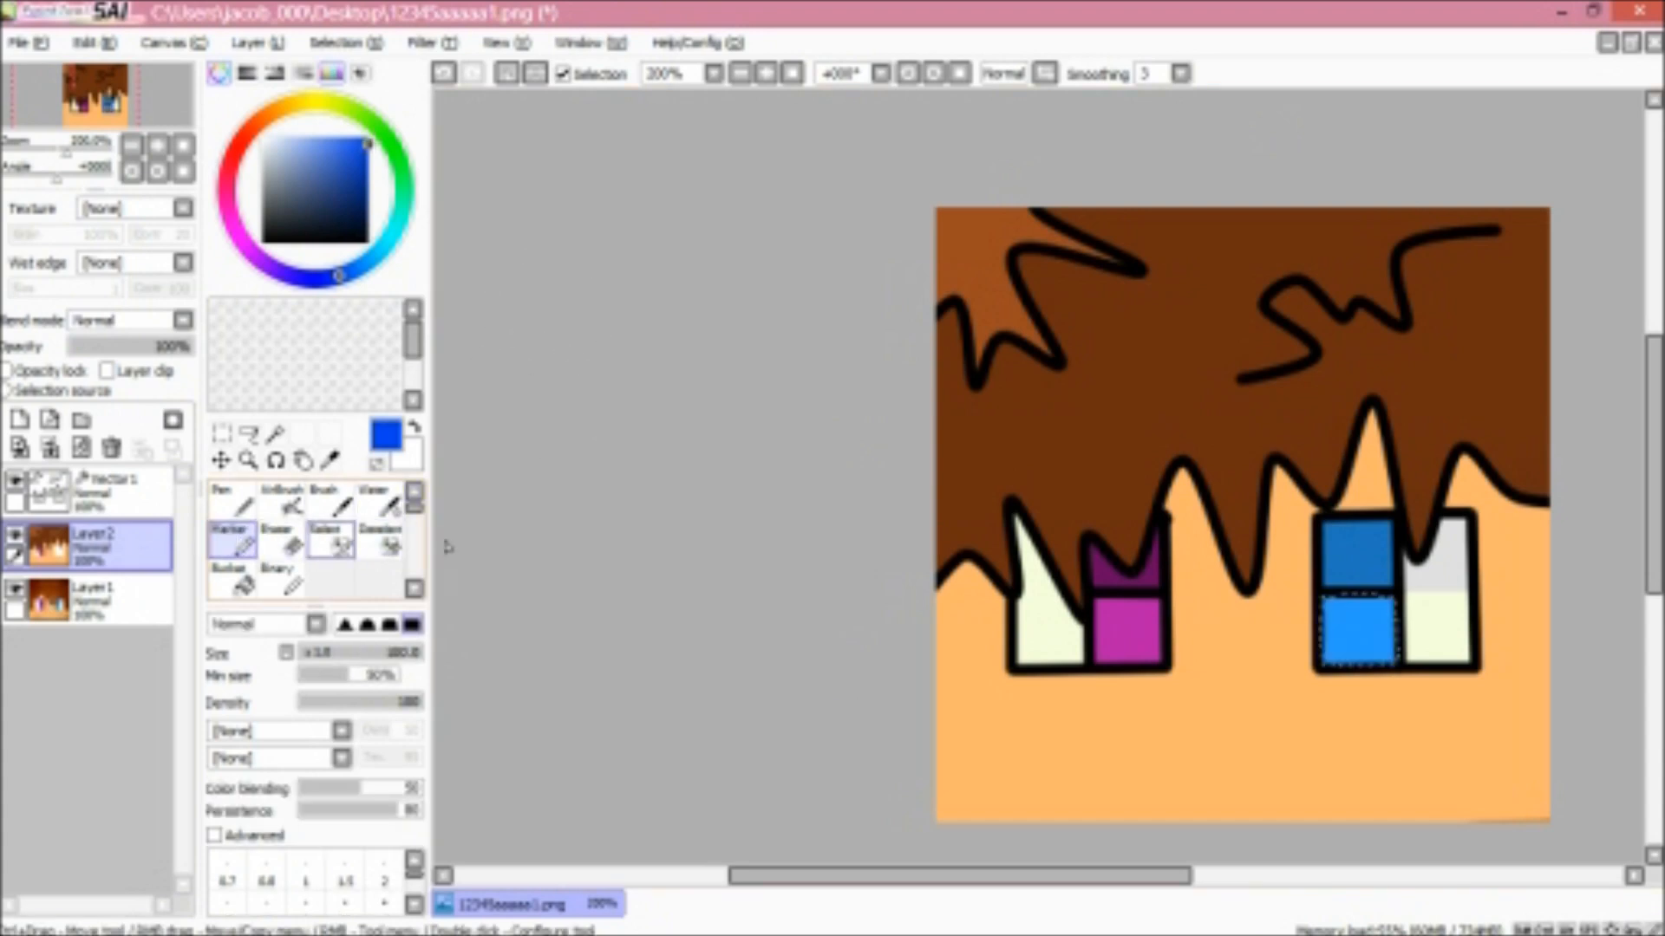
pyautogui.click(386, 541)
pyautogui.moveTo(1339, 621); pyautogui.dragTo(1397, 615)
# Select the upper iris square of the blue eye with the Magic Wand on the linework layer
pyautogui.click(113, 491)
pyautogui.click(275, 433)
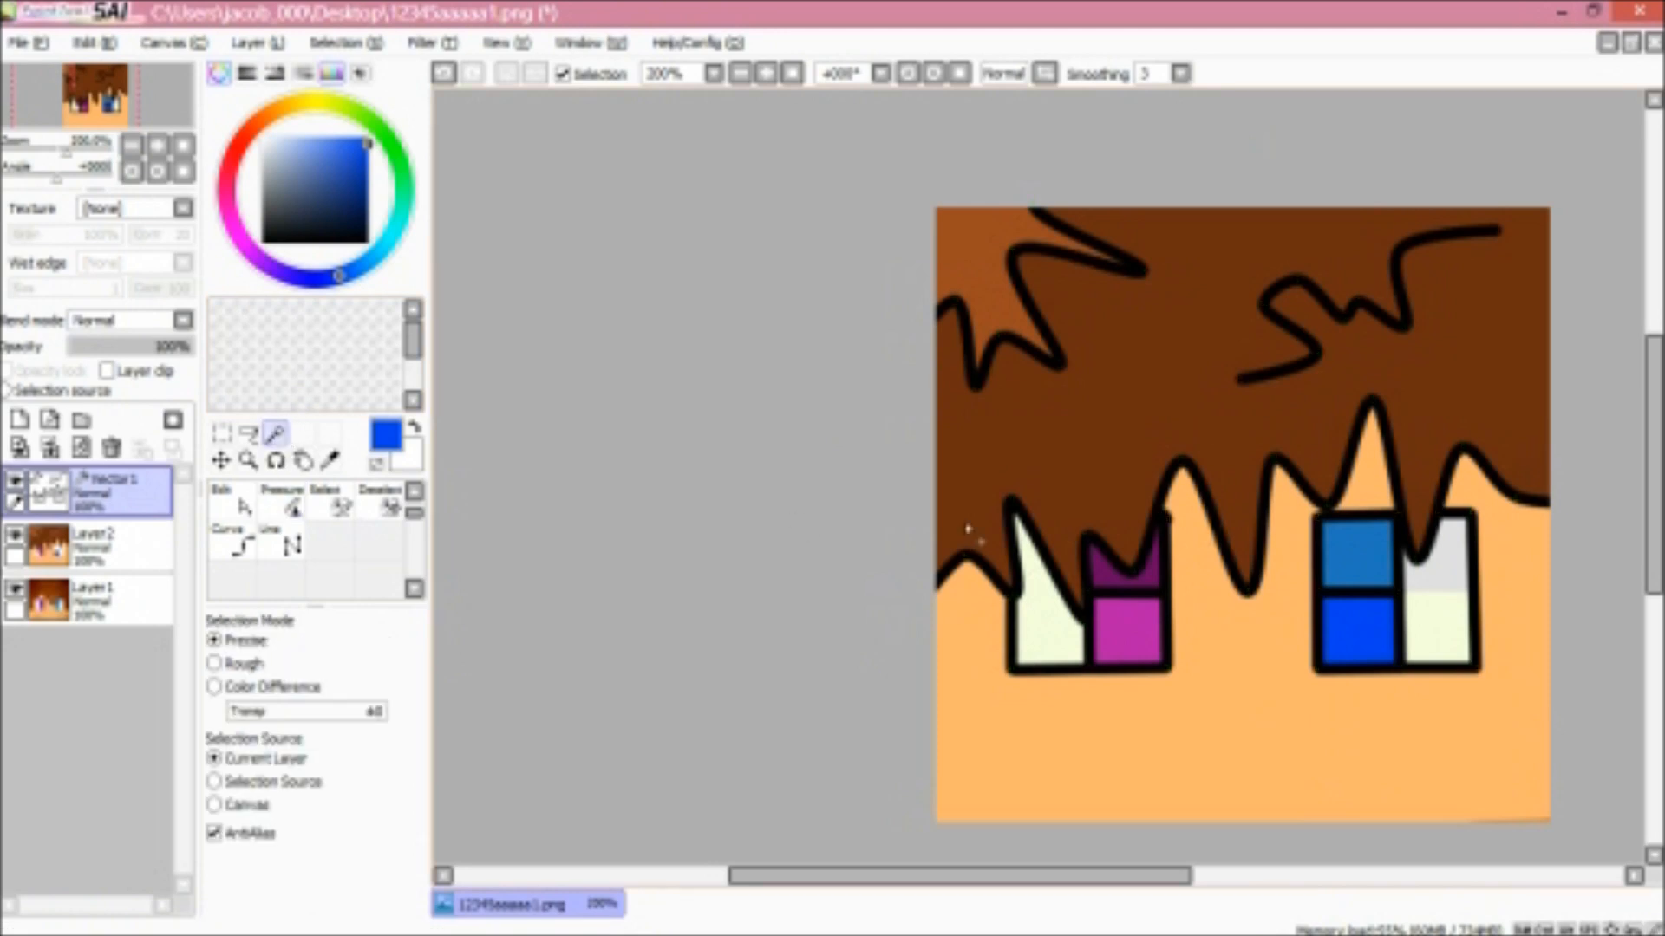
pyautogui.click(1354, 553)
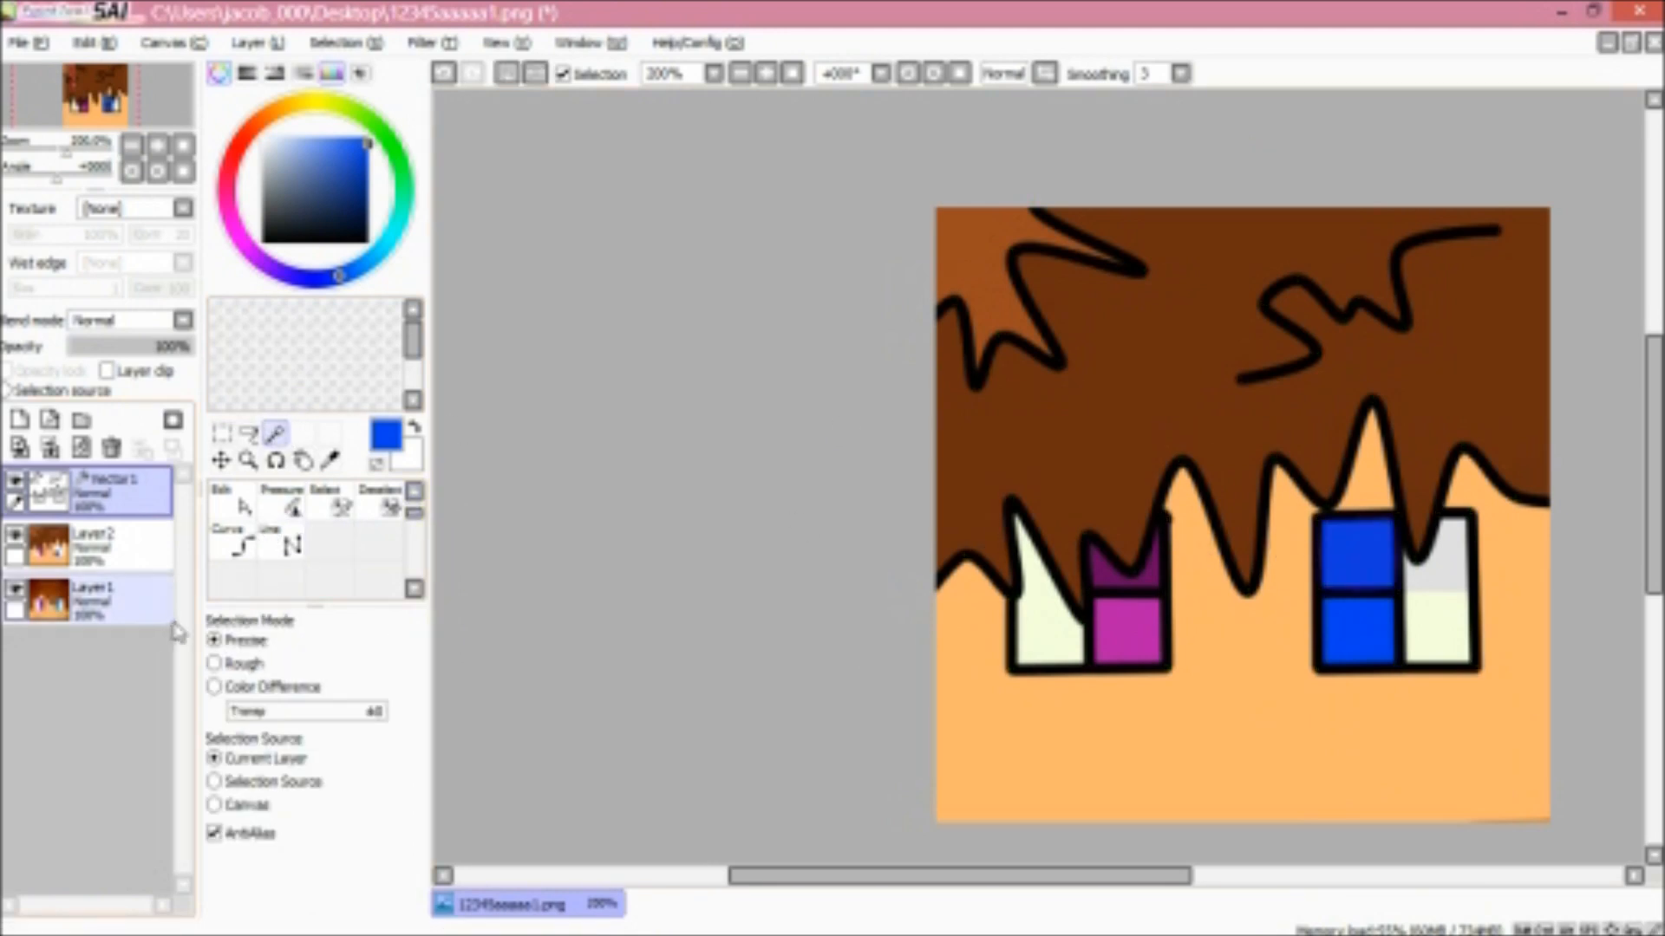
# Paint the selected upper iris square dark navy blue with the Marker on Layer2 and clear the selection
pyautogui.click(293, 503)
pyautogui.click(106, 539)
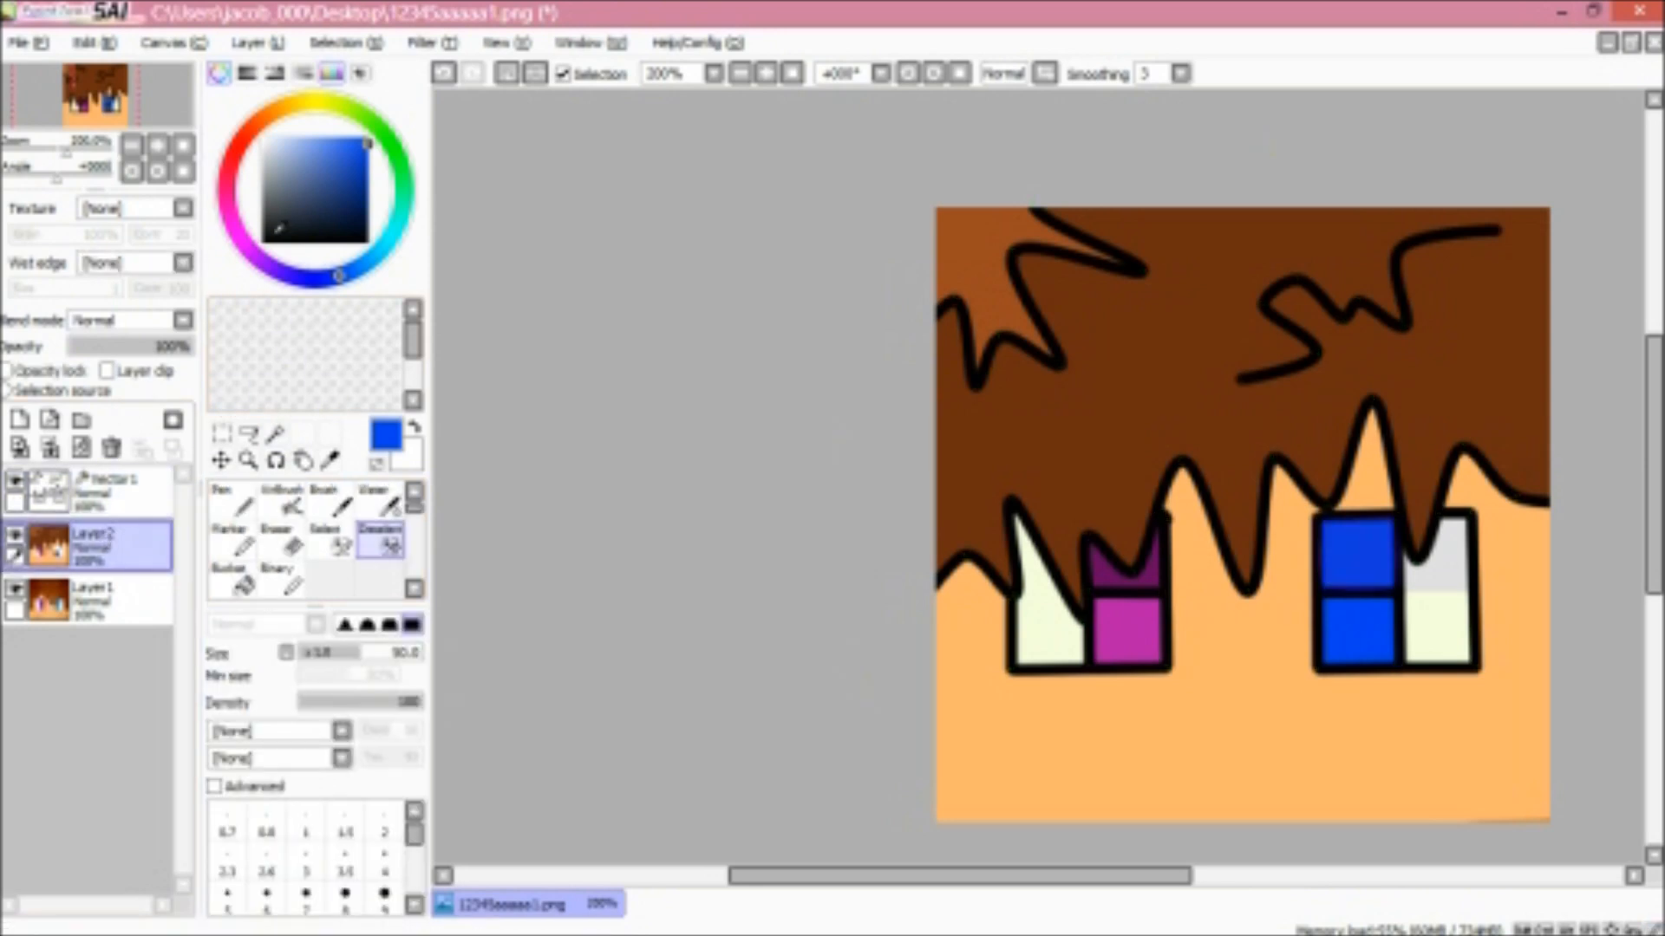
pyautogui.click(357, 181)
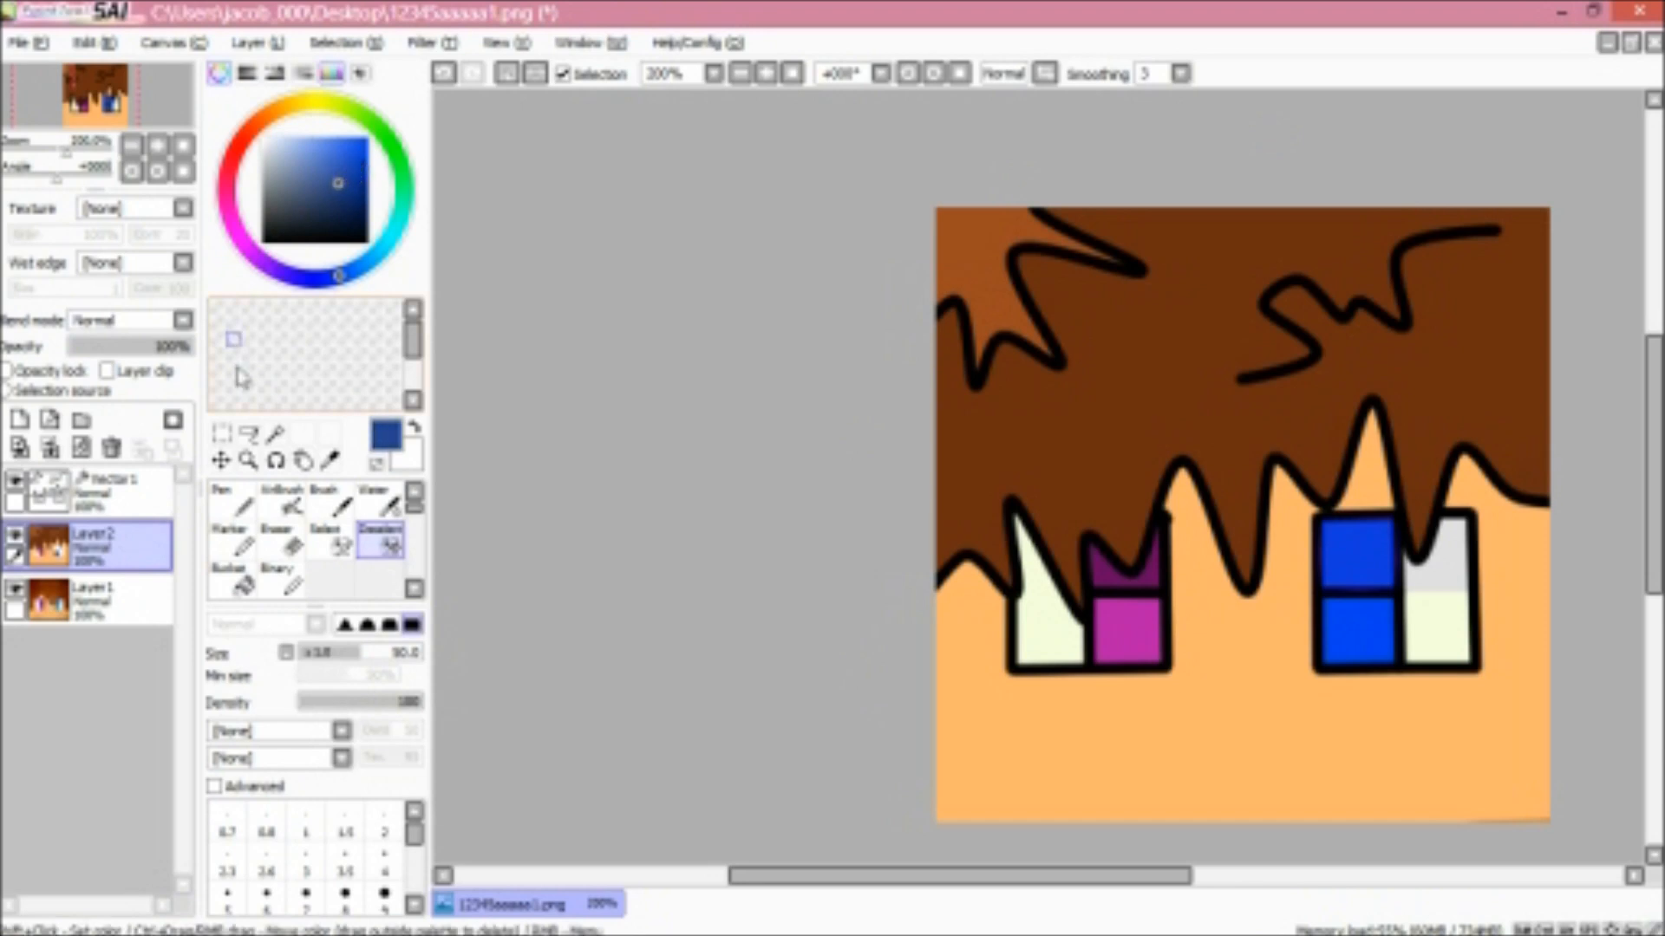
pyautogui.click(230, 542)
pyautogui.moveTo(1153, 613)
pyautogui.mouseDown()
pyautogui.moveTo(1261, 548)
pyautogui.moveTo(1324, 588)
pyautogui.mouseUp()
pyautogui.click(380, 542)
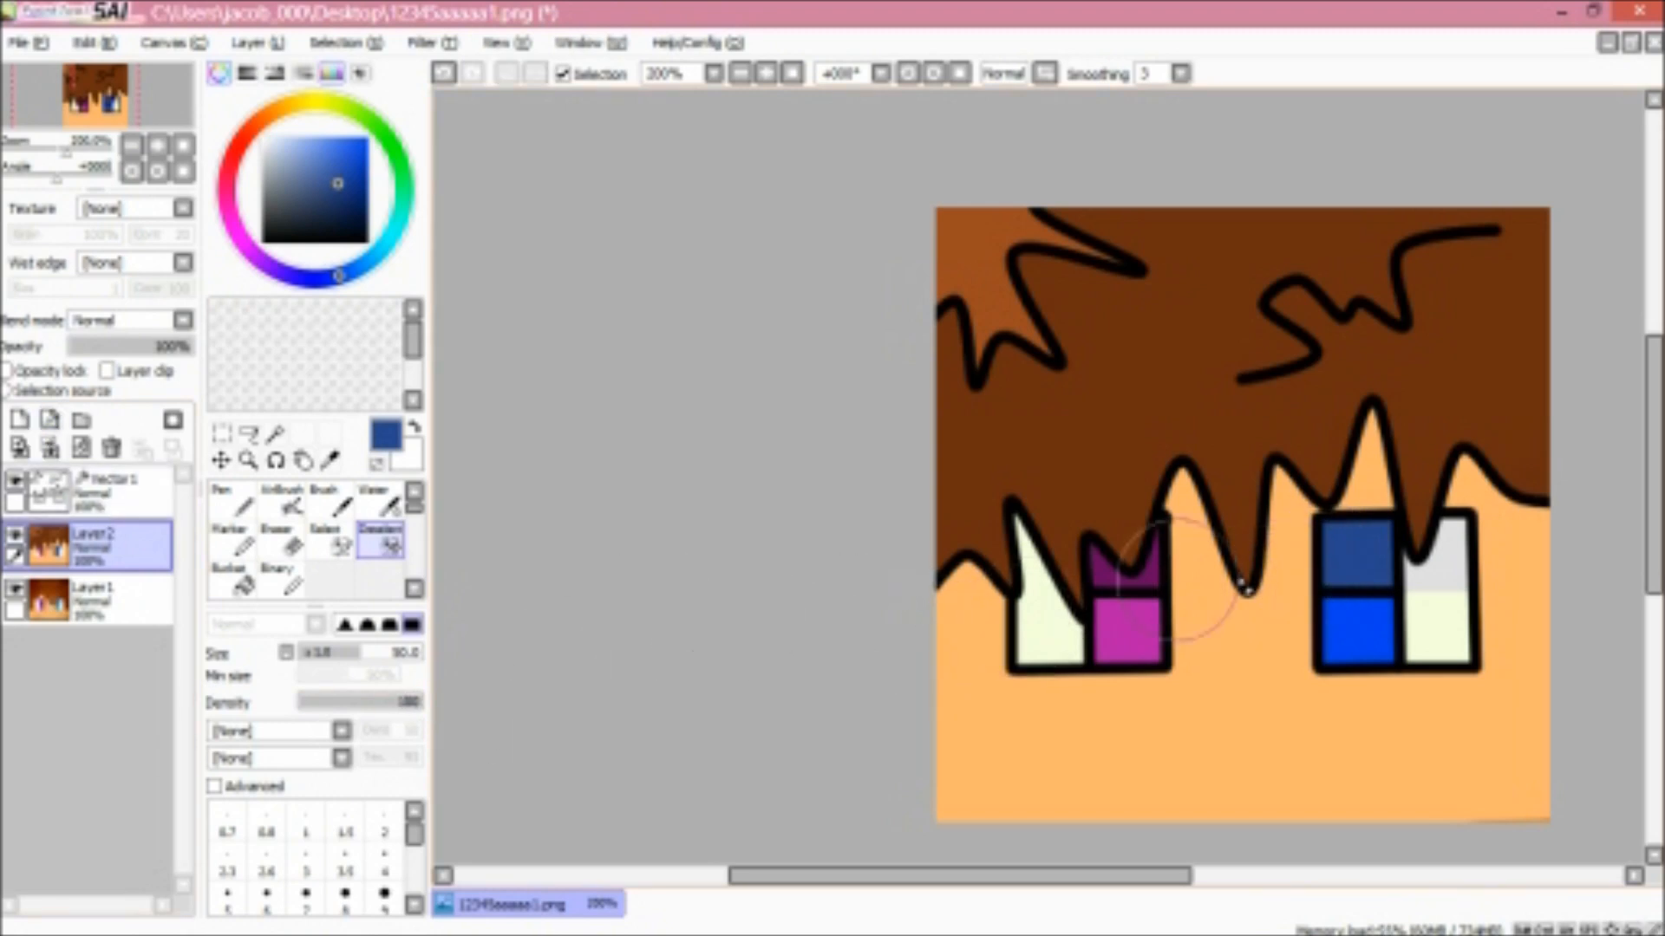
pyautogui.scroll(2, 1240, 579)
pyautogui.scroll(-3, 1248, 586)
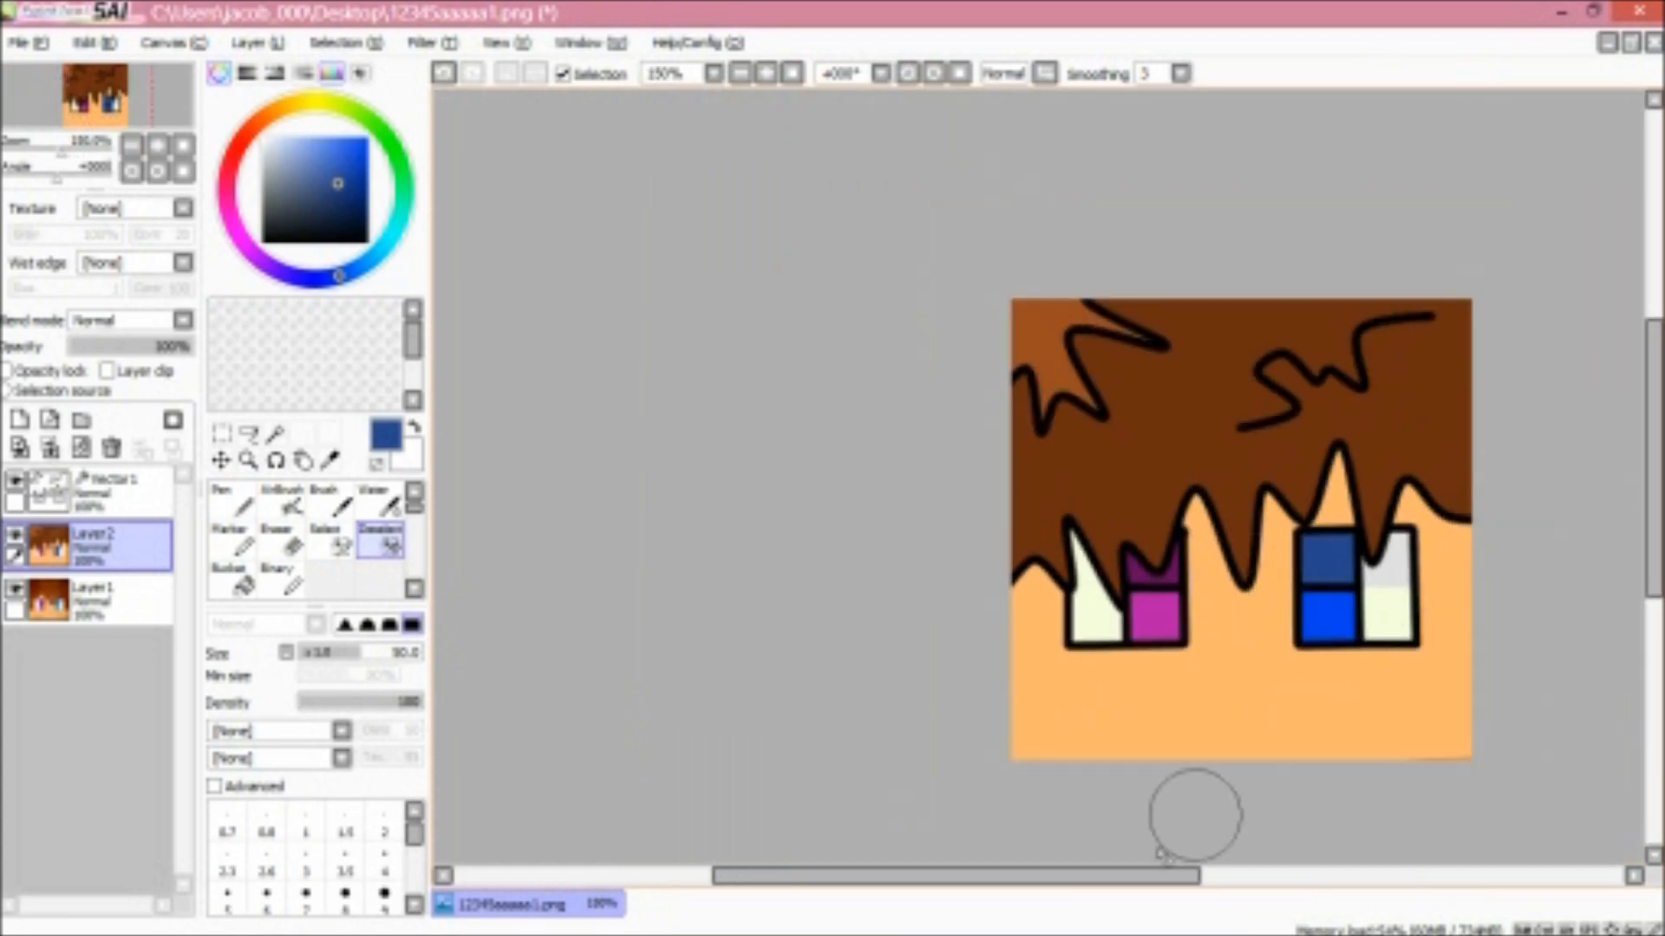
pyautogui.scroll(2, 1189, 759)
pyautogui.scroll(-1, 1189, 758)
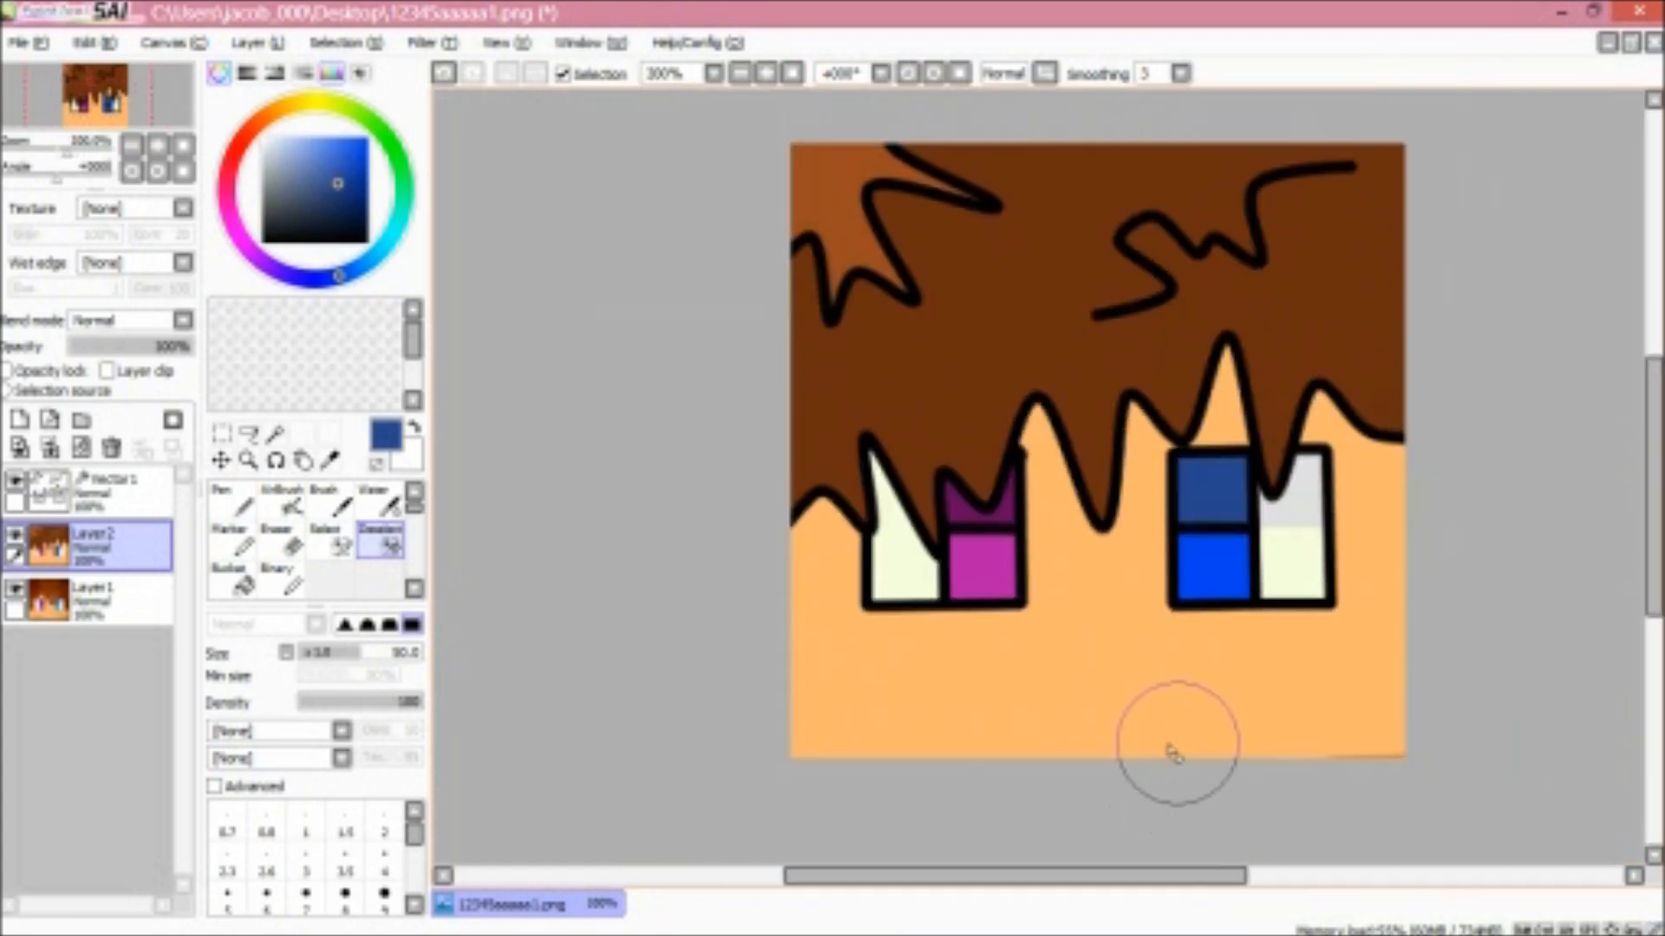
# Hide Layer1 and select the large face skin area with the Magic Wand on the linework layer
pyautogui.click(117, 513)
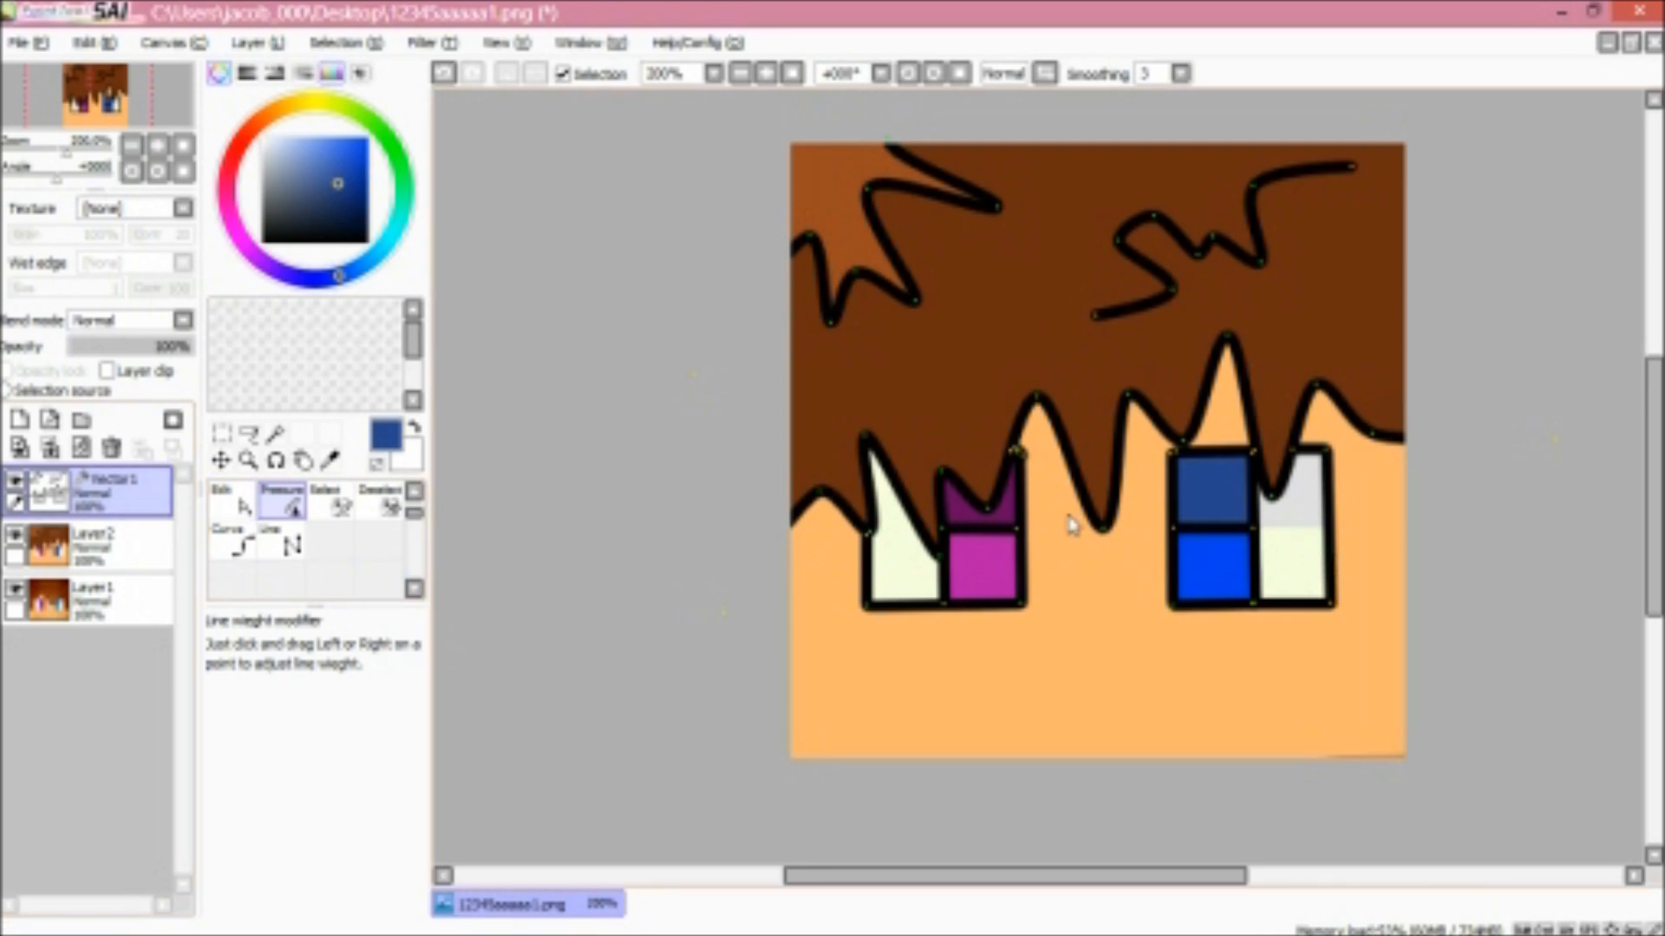
pyautogui.click(15, 590)
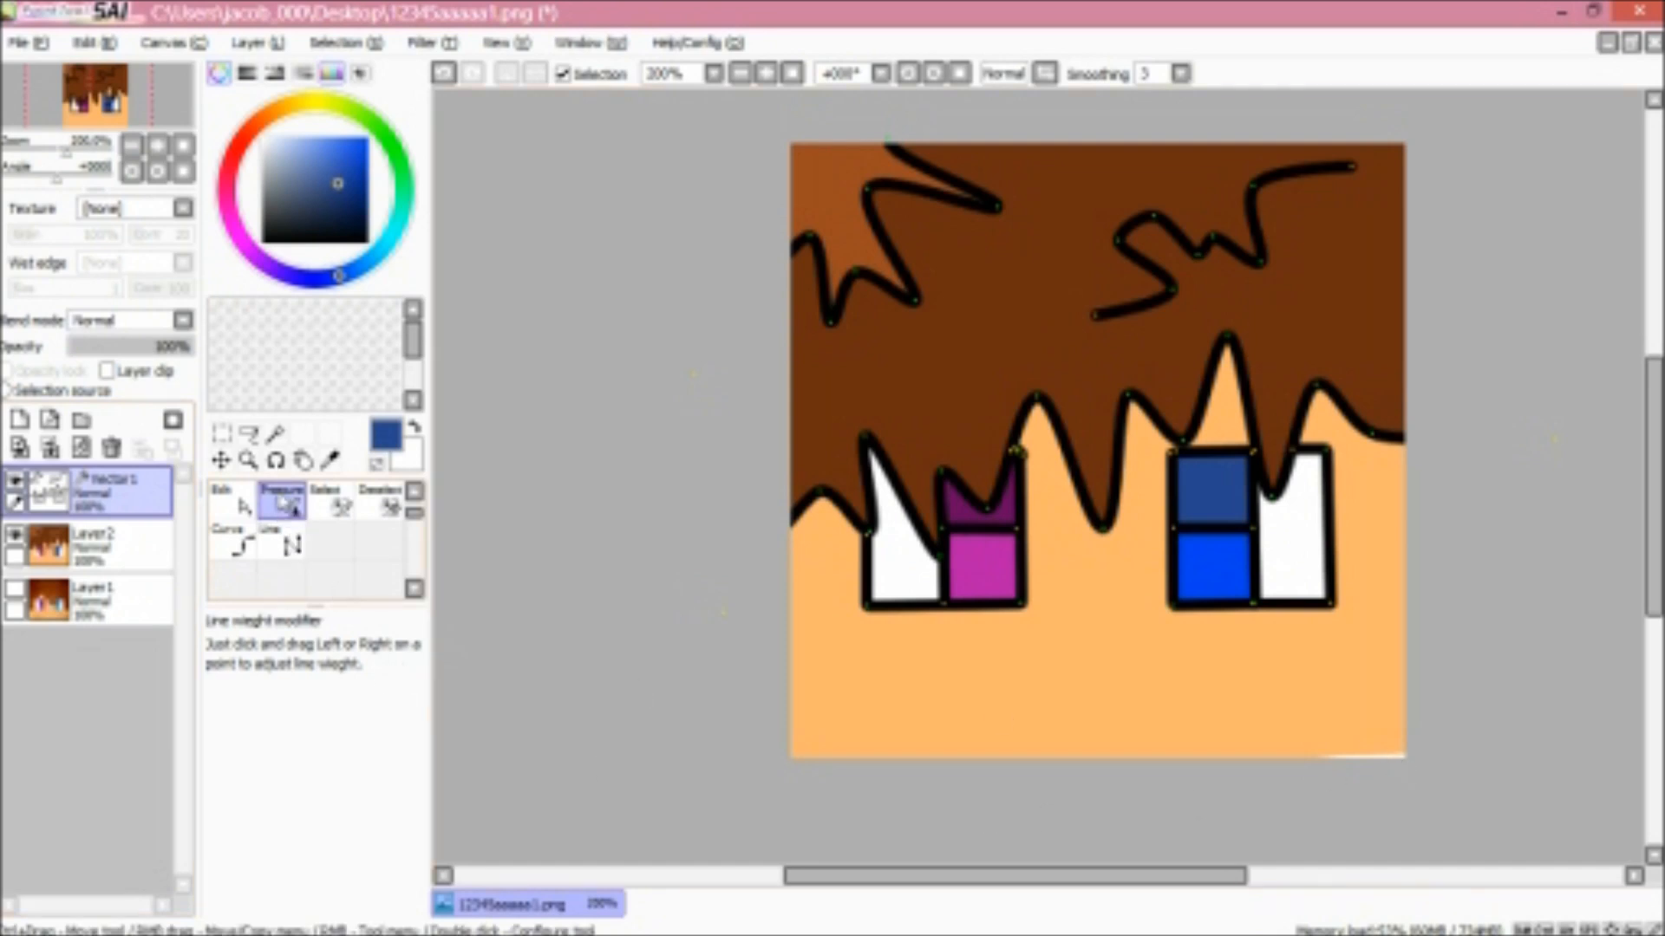
pyautogui.click(275, 434)
pyautogui.click(1318, 735)
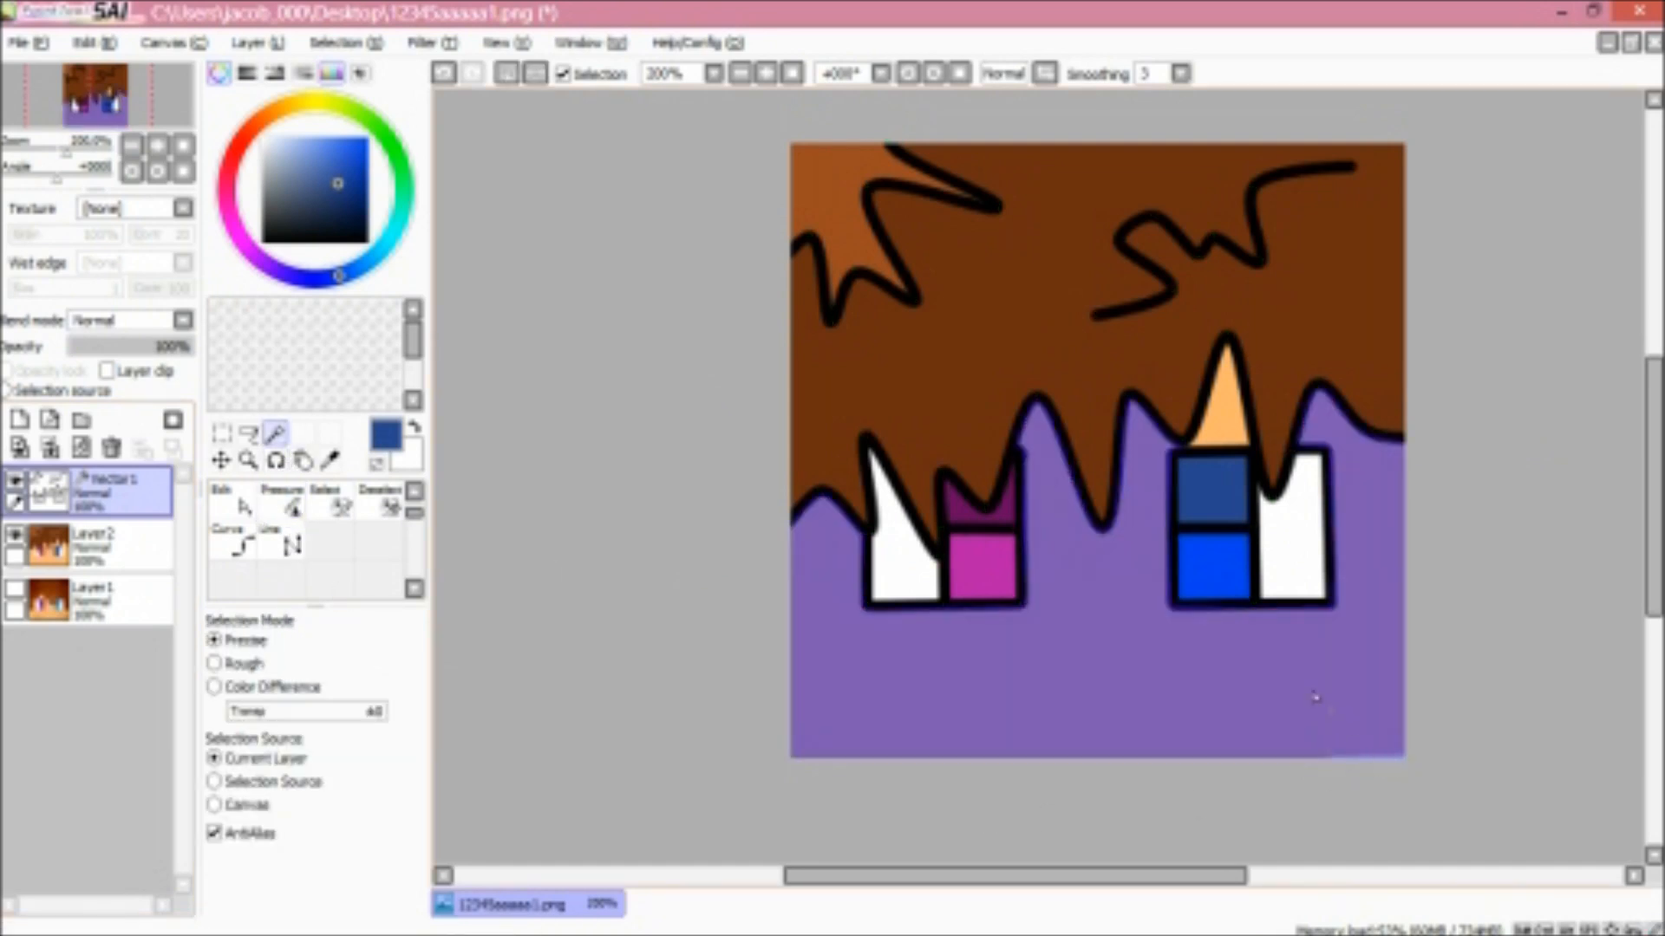
pyautogui.click(292, 505)
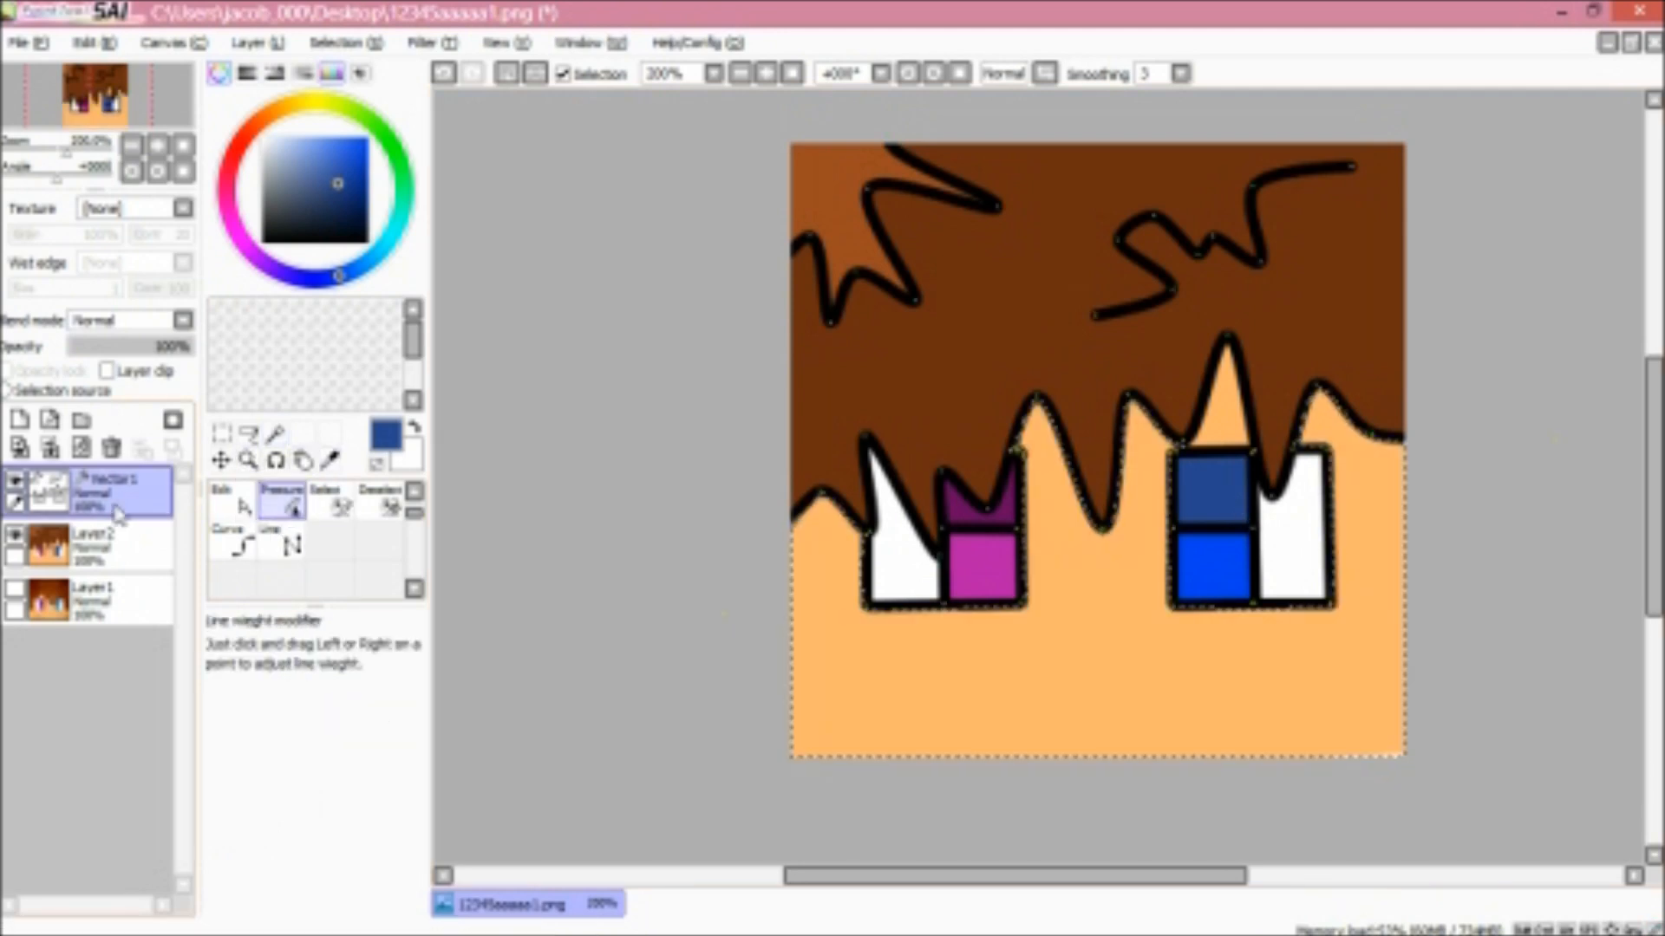
# Fill the unpainted gap at the skin's lower edge on Layer2 with the Marker in the sampled skin color, then clear the selection
pyautogui.click(96, 545)
pyautogui.click(244, 545)
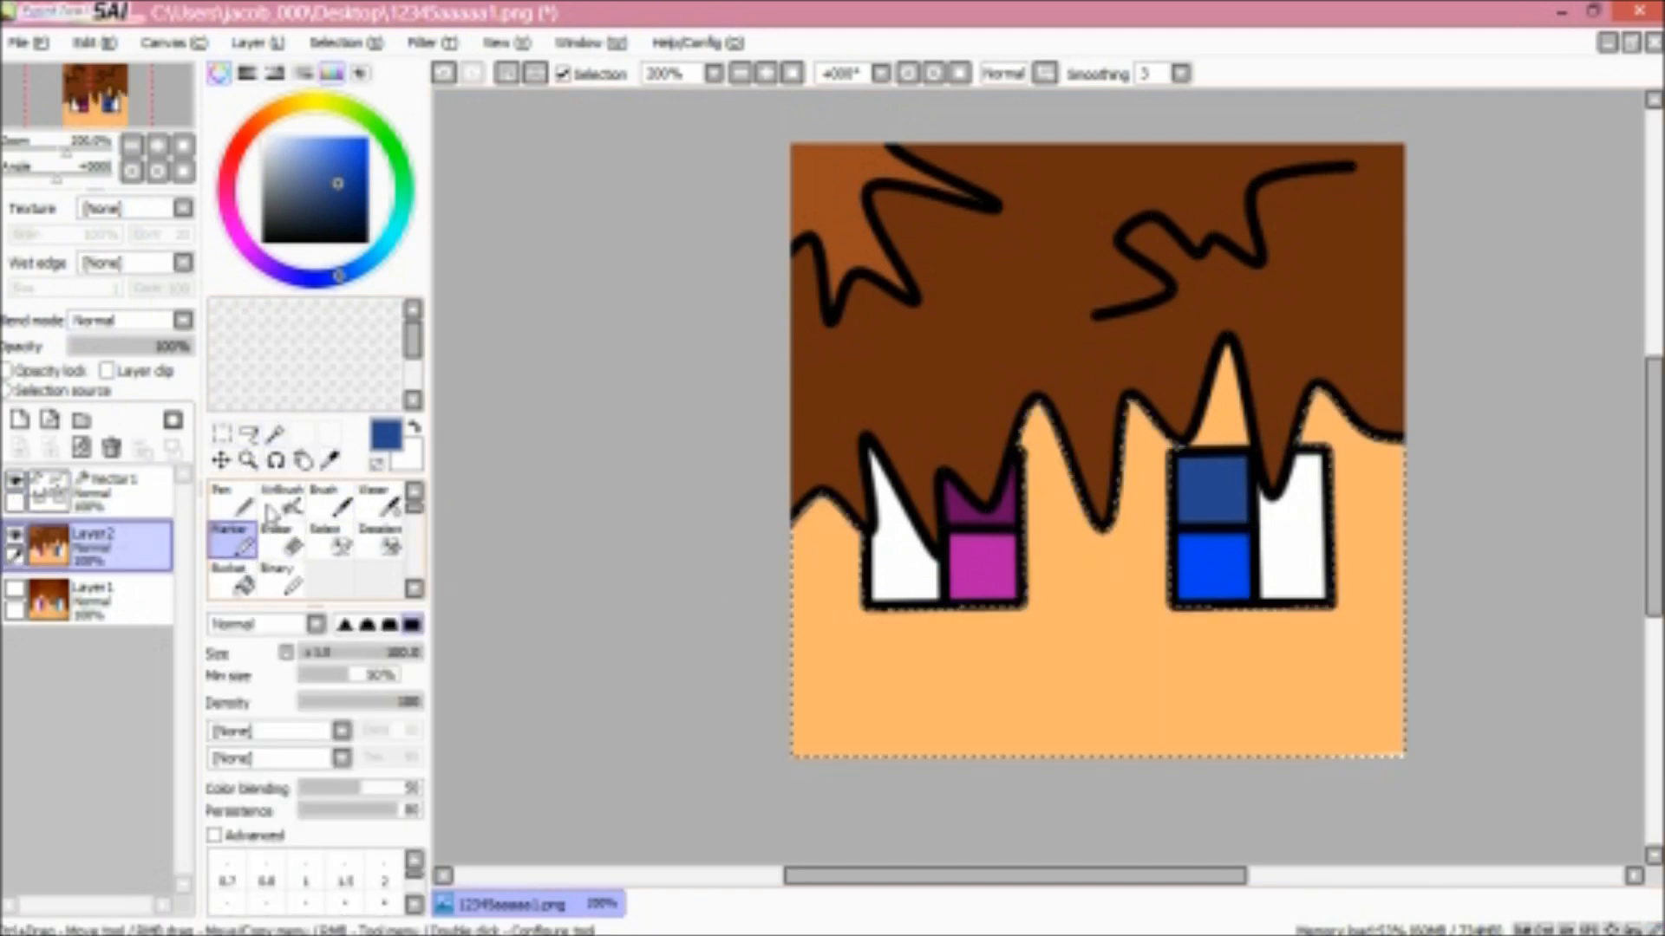
pyautogui.click(331, 462)
pyautogui.click(909, 651)
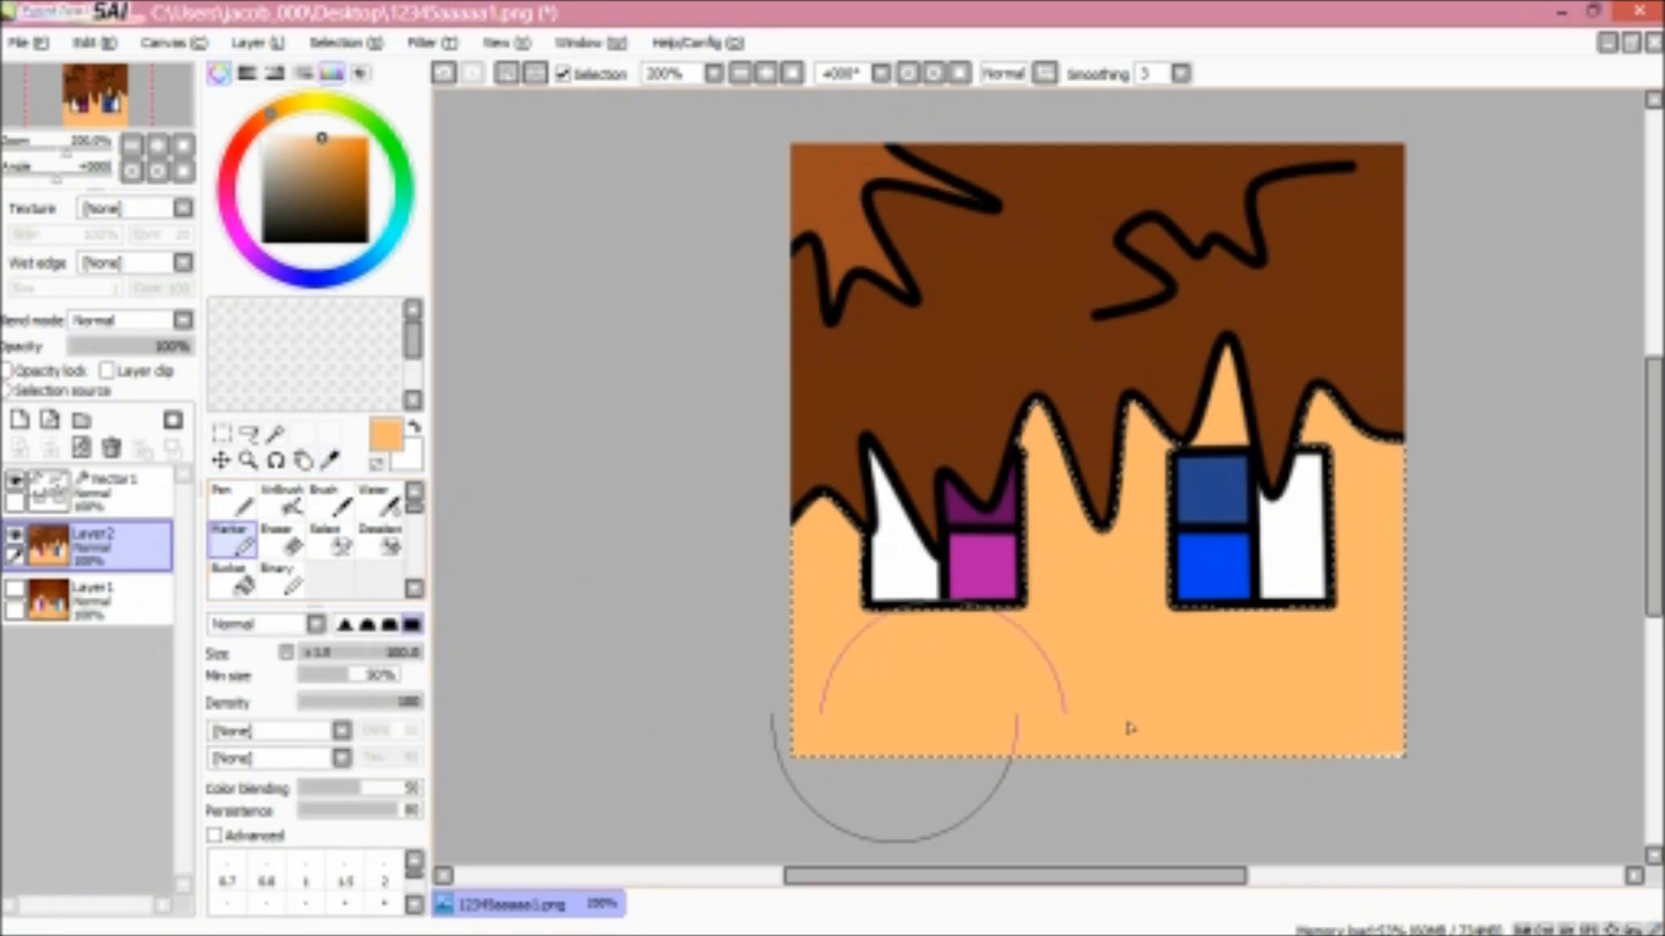
pyautogui.click(378, 542)
pyautogui.moveTo(1188, 638)
pyautogui.mouseDown()
pyautogui.moveTo(1396, 409)
pyautogui.moveTo(1081, 471)
pyautogui.mouseUp()
pyautogui.moveTo(1480, 632)
pyautogui.mouseDown()
pyautogui.moveTo(1430, 725)
pyautogui.moveTo(1338, 669)
pyautogui.moveTo(1045, 704)
pyautogui.moveTo(1318, 604)
pyautogui.mouseUp()
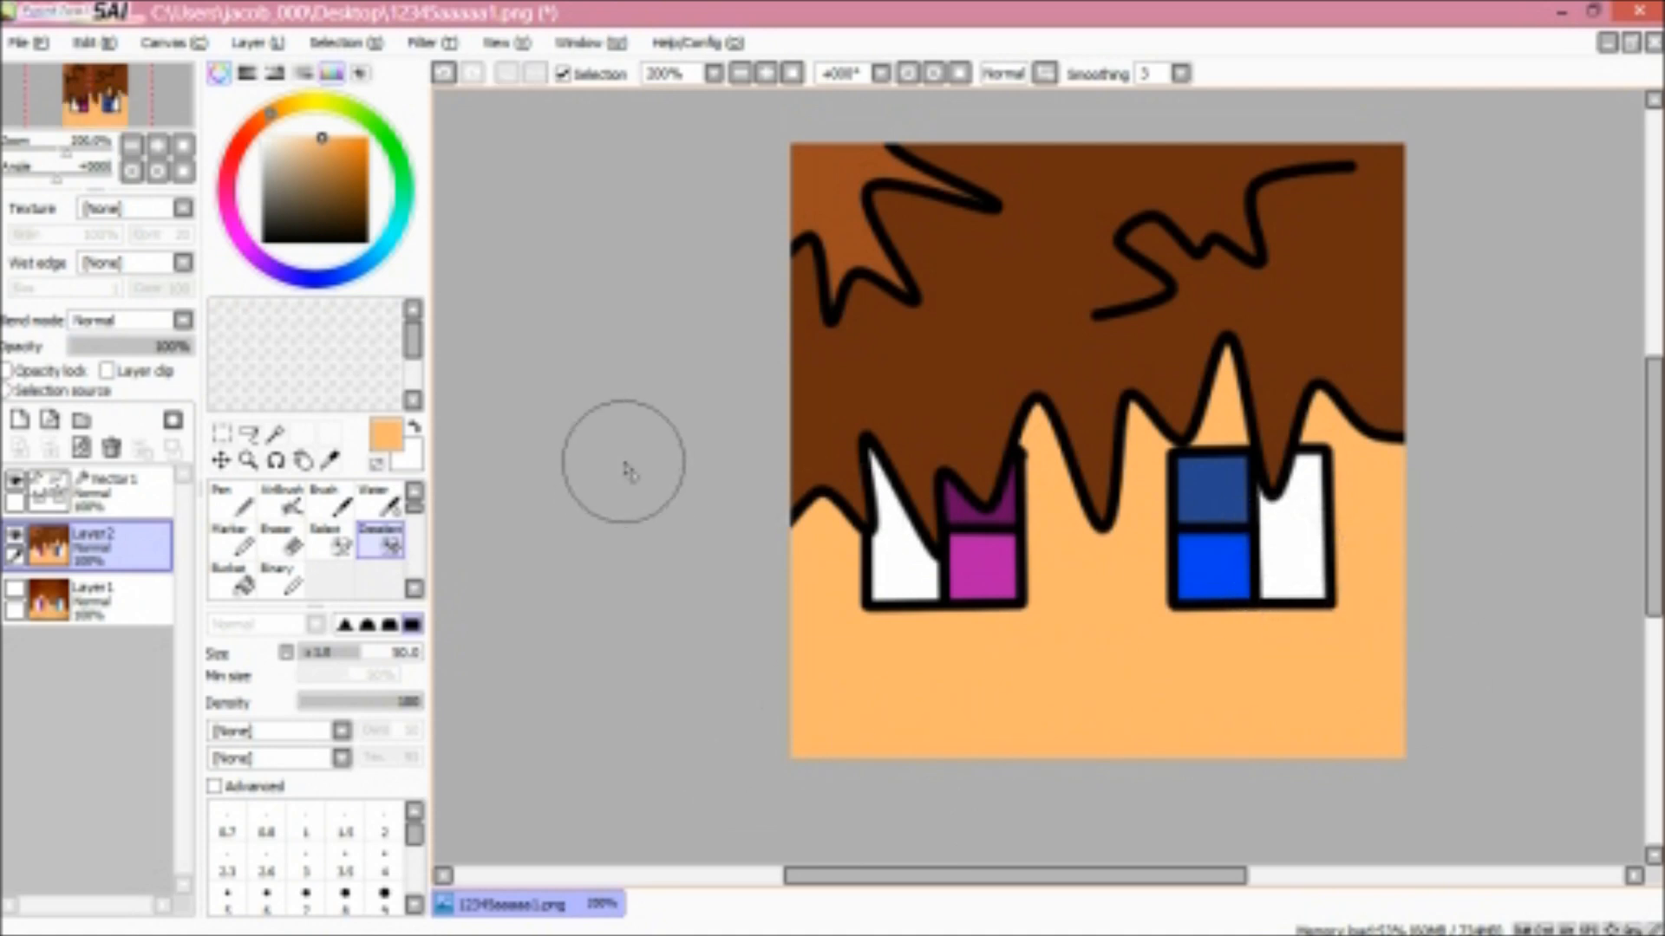
# Draw a closed black triangular mouth below the eyes with the Line tool on the linework layer, its long tip pointing left
pyautogui.click(121, 607)
pyautogui.click(87, 540)
pyautogui.click(54, 490)
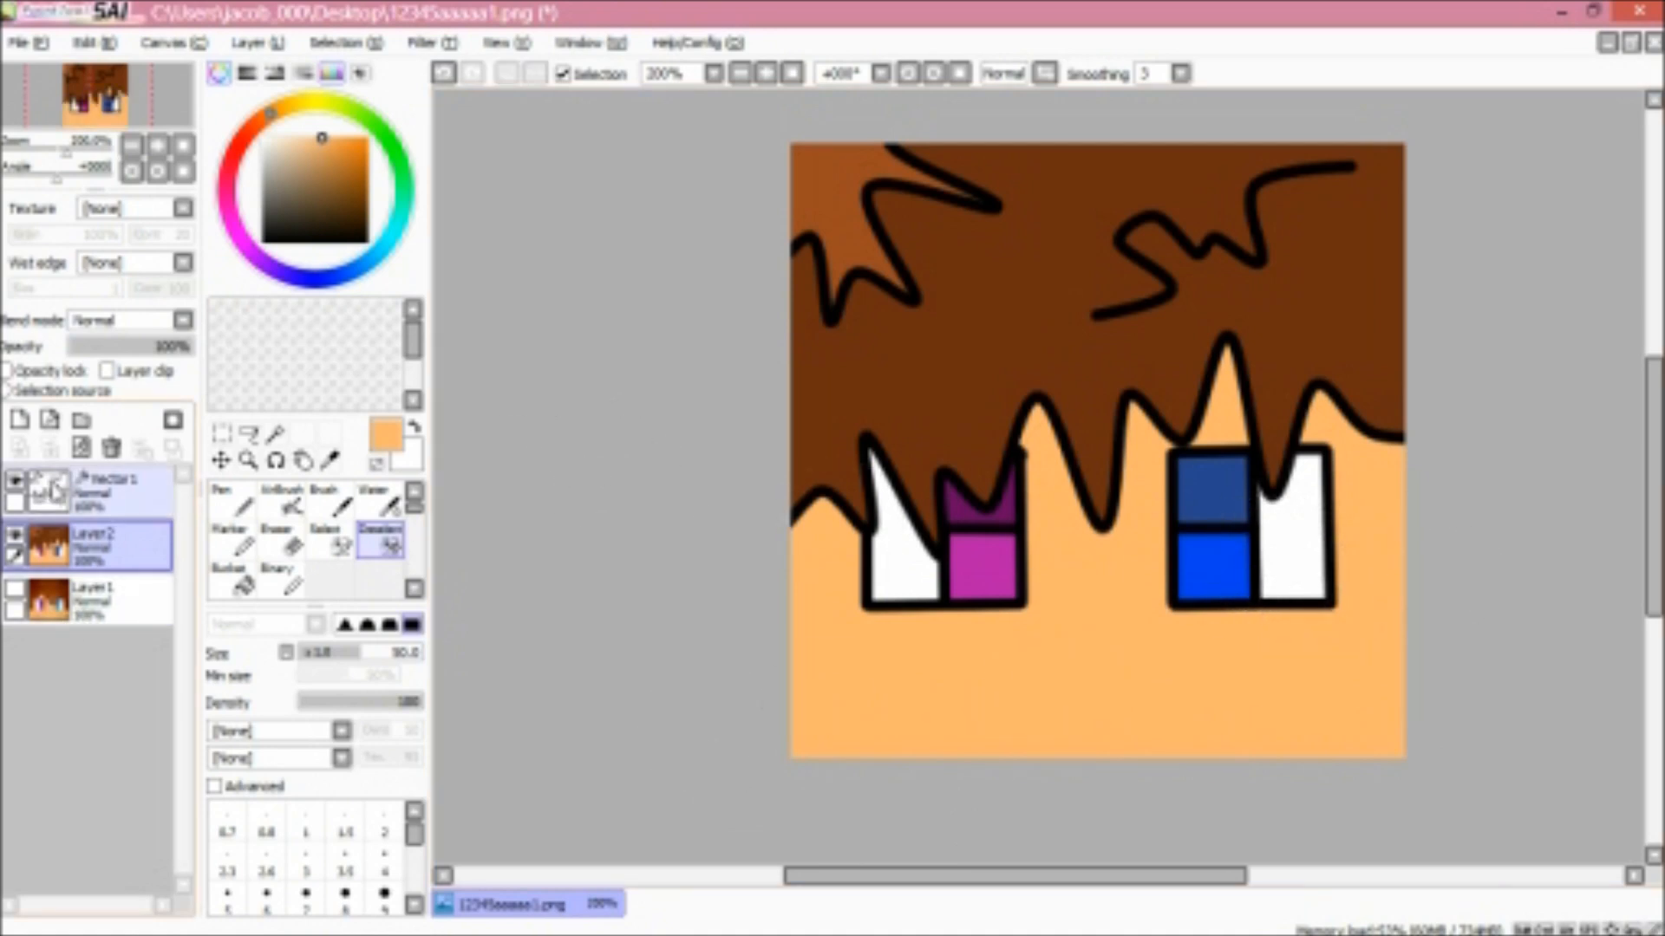
pyautogui.click(121, 492)
pyautogui.click(282, 542)
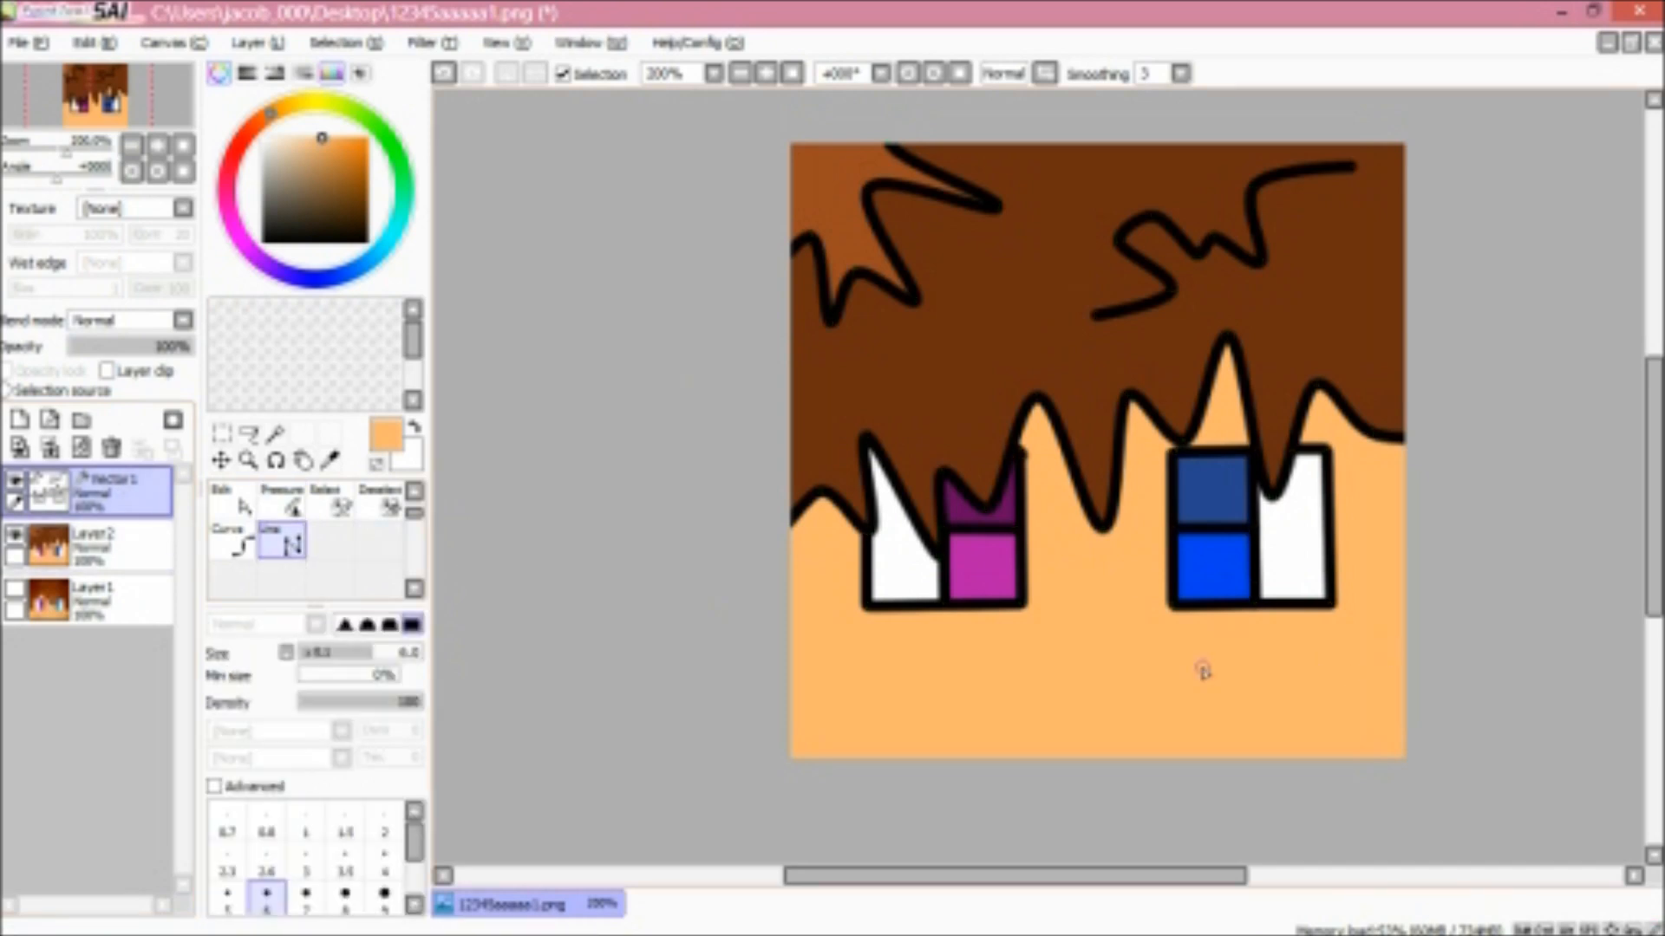
pyautogui.moveTo(274, 167); pyautogui.dragTo(263, 241)
pyautogui.scroll(1, 1264, 706)
pyautogui.click(1123, 615)
pyautogui.click(1127, 738)
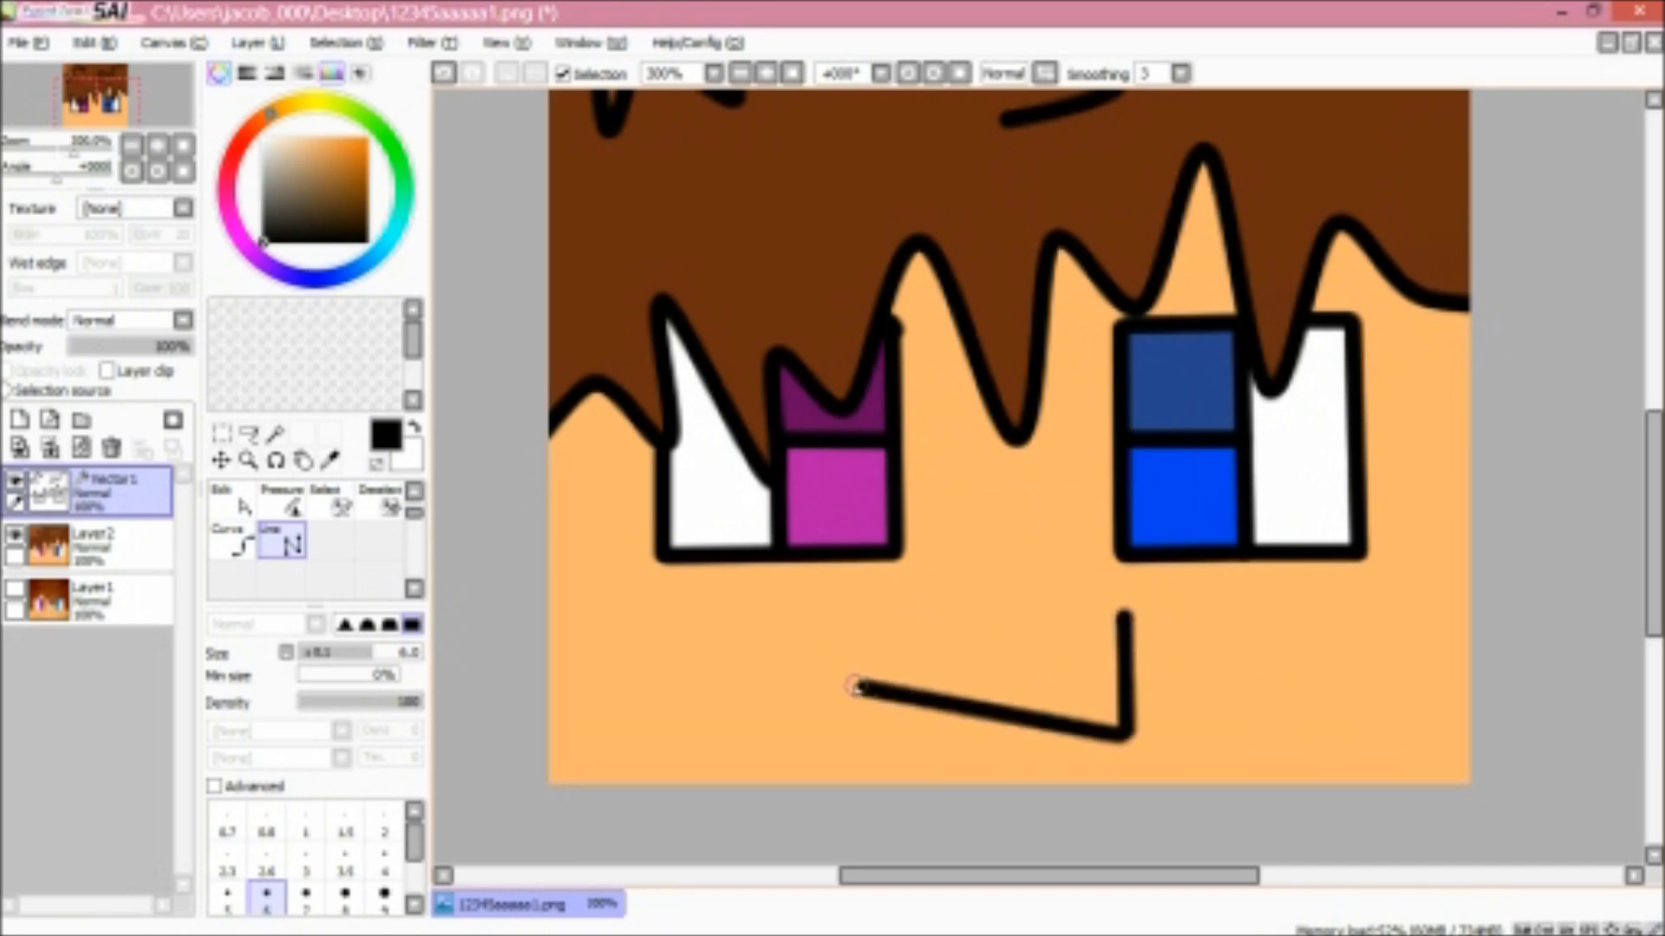
pyautogui.click(798, 664)
pyautogui.click(1123, 618)
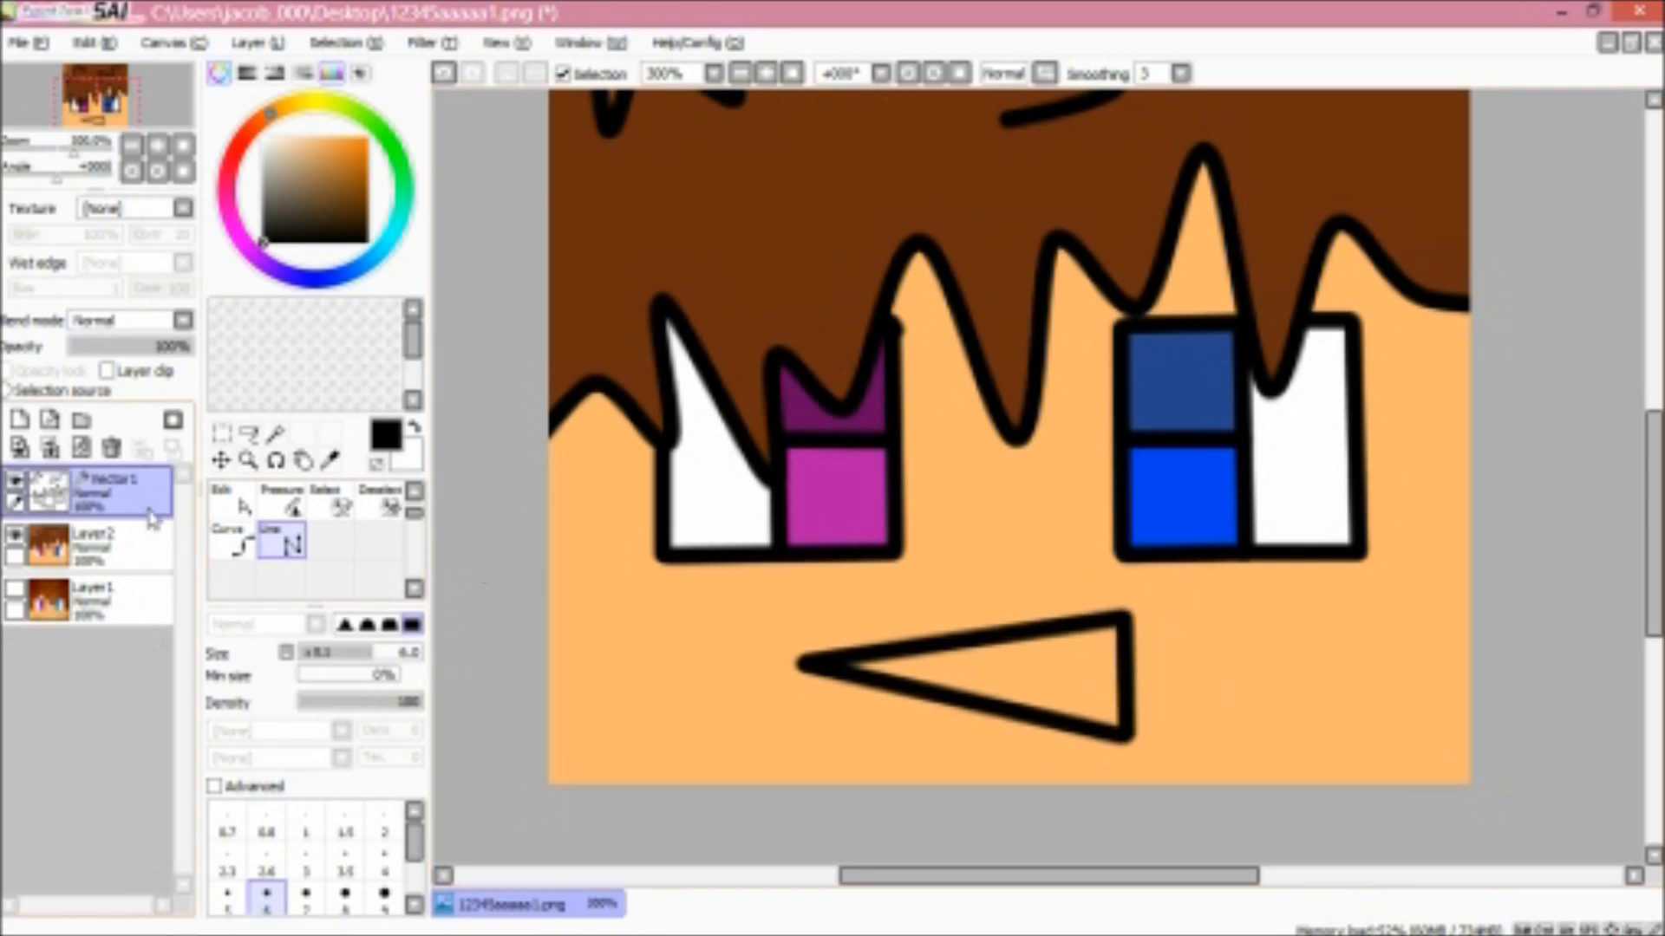
# Select the inside of the triangular mouth with the Magic Wand on the linework layer
pyautogui.click(276, 433)
pyautogui.click(953, 672)
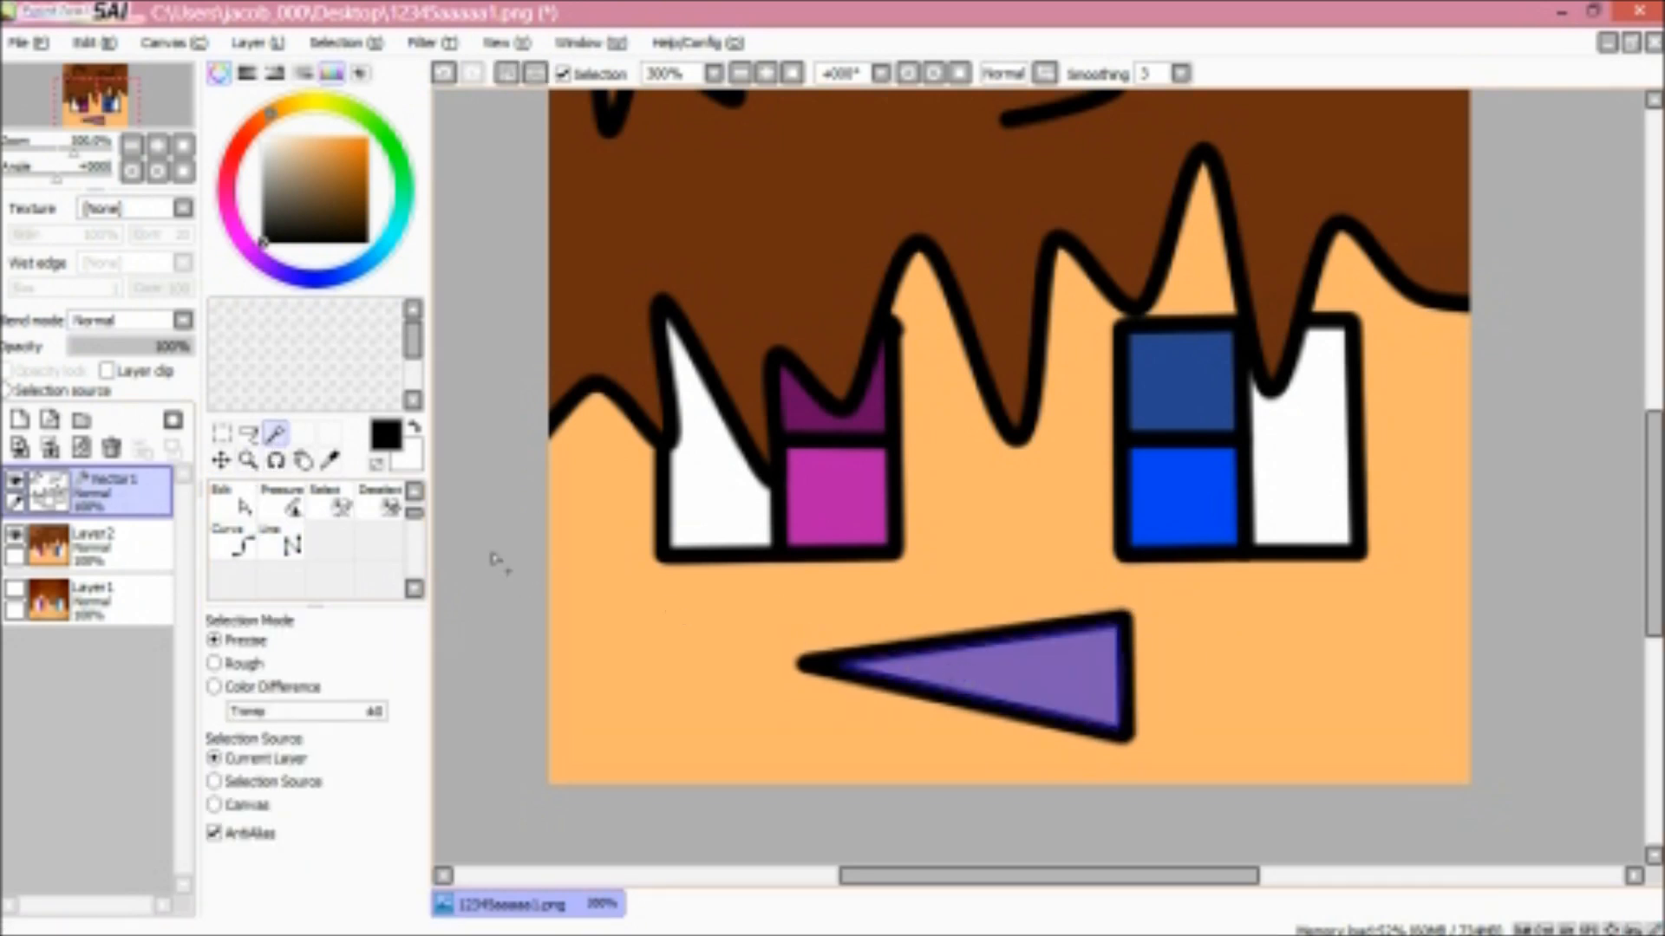
pyautogui.click(290, 508)
# Paint the selected mouth interior white with the Marker on Layer2 and clear the selection
pyautogui.click(122, 542)
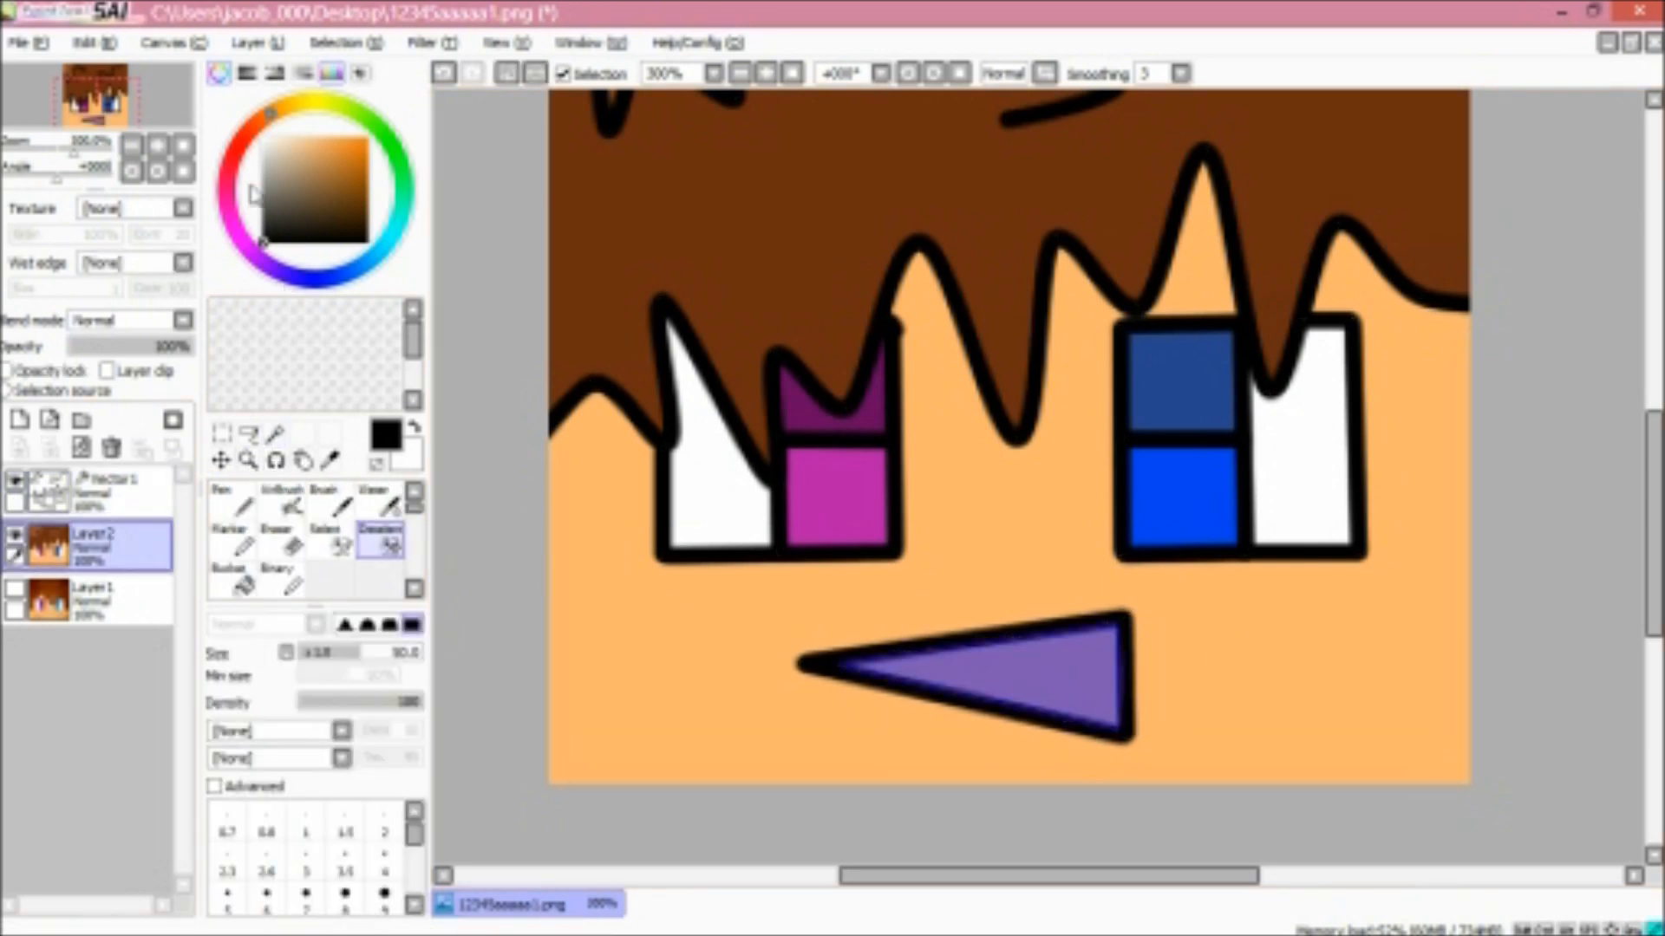
pyautogui.click(263, 137)
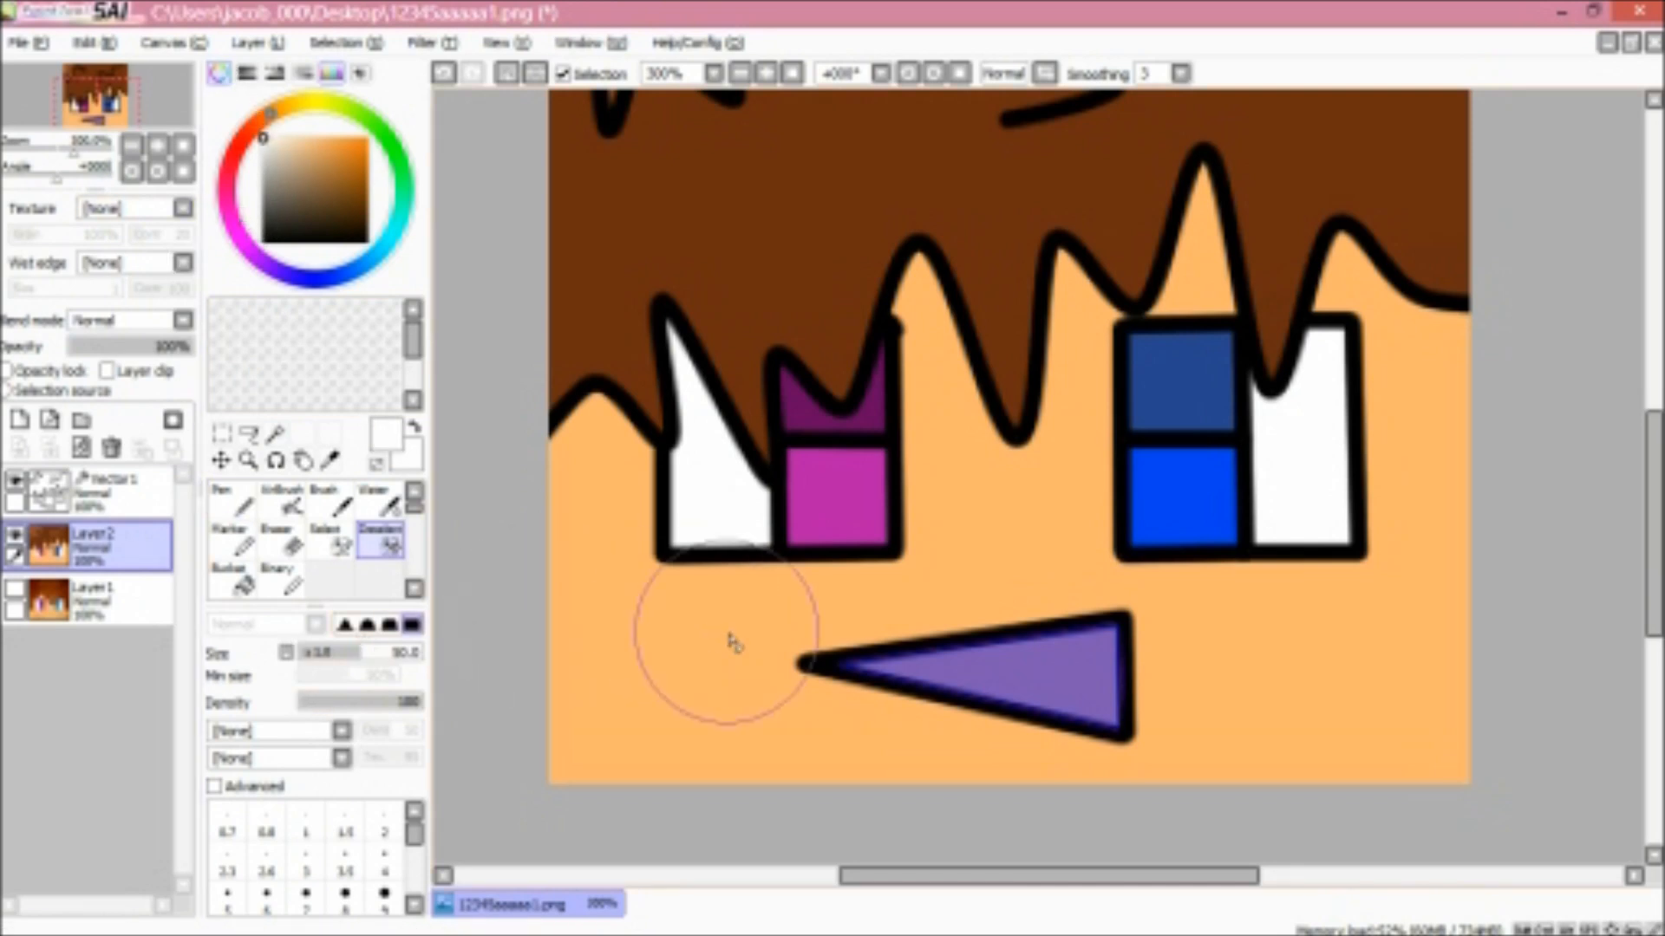
pyautogui.click(230, 542)
pyautogui.moveTo(829, 683); pyautogui.dragTo(1025, 699)
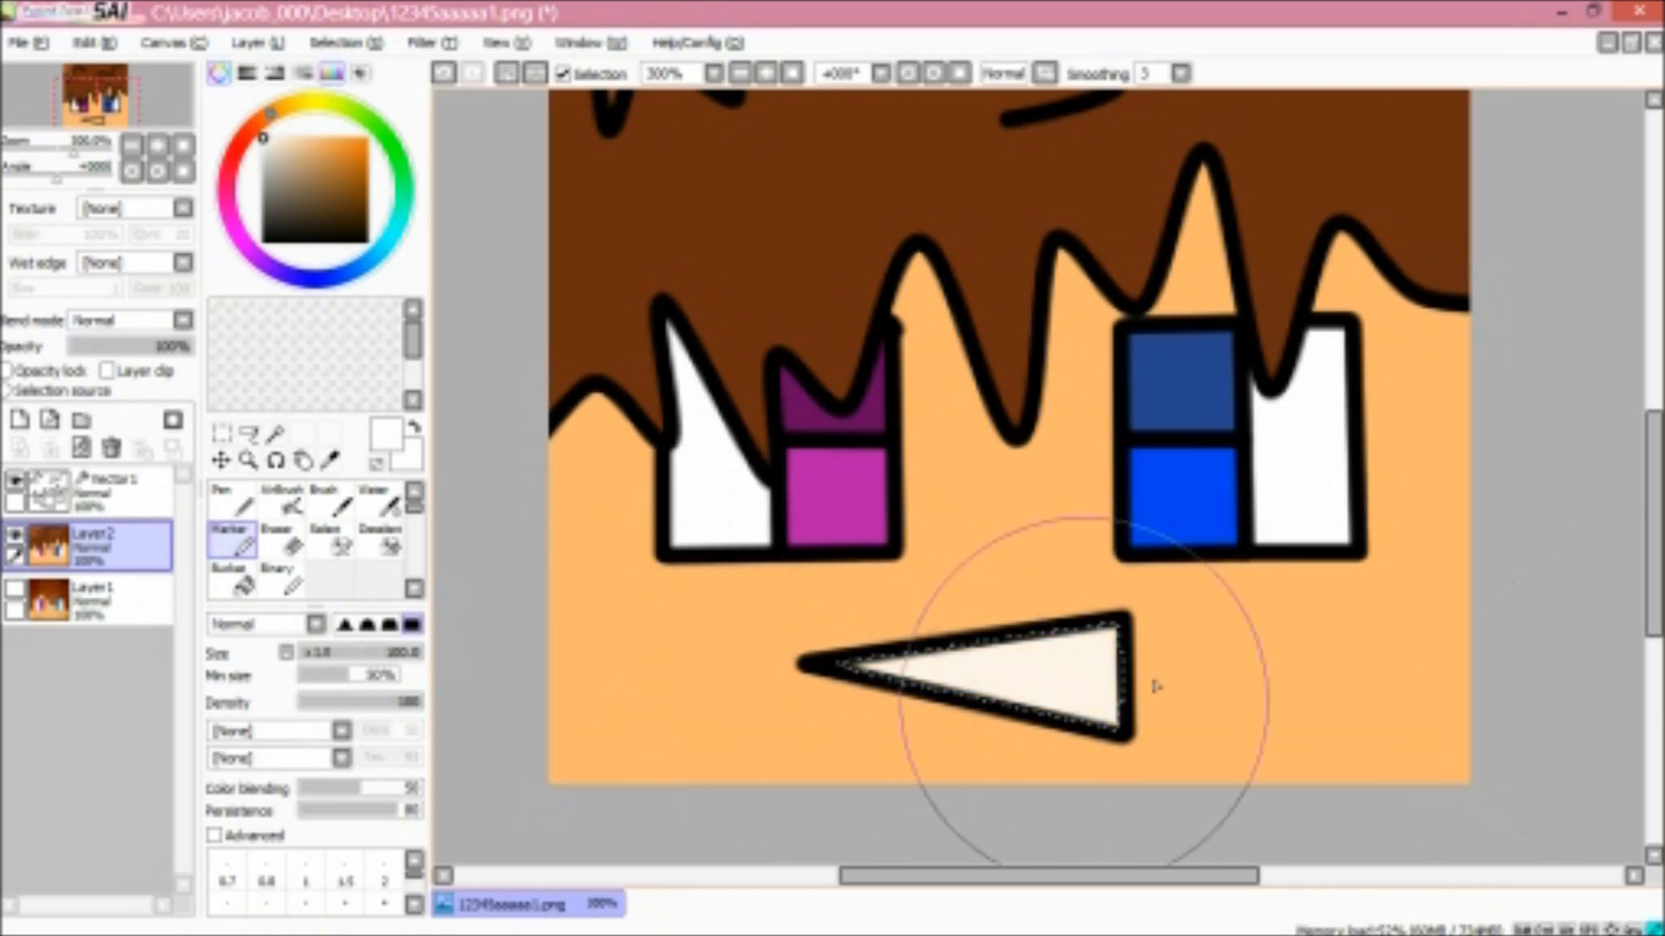
pyautogui.click(386, 548)
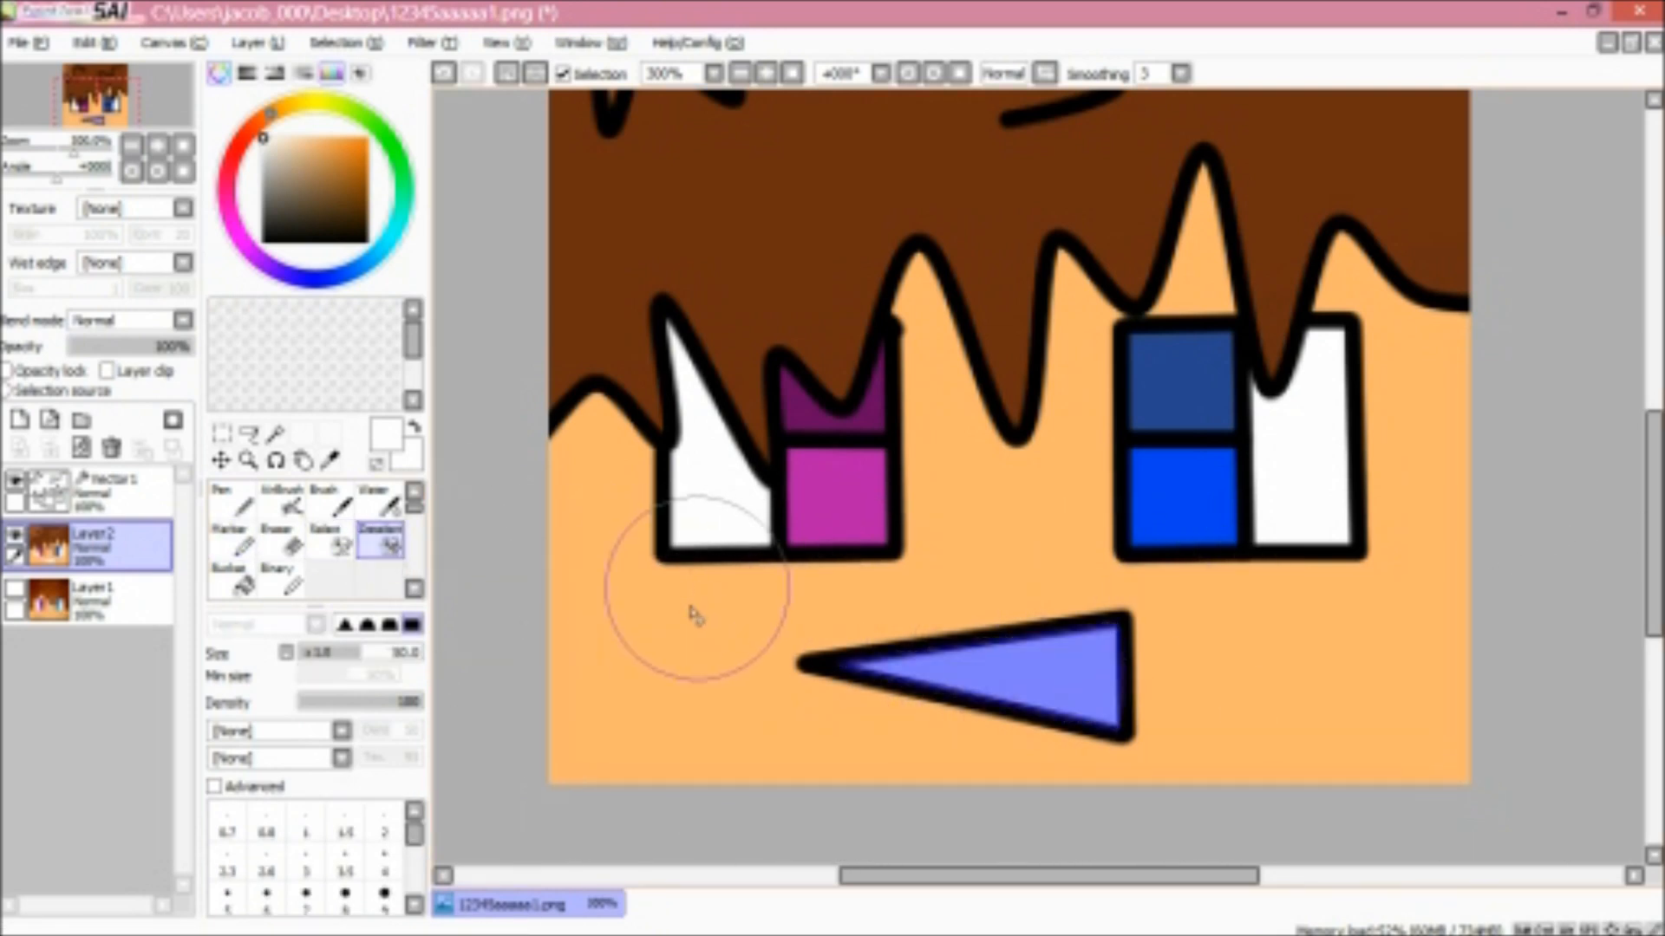
pyautogui.moveTo(688, 613); pyautogui.dragTo(1088, 680)
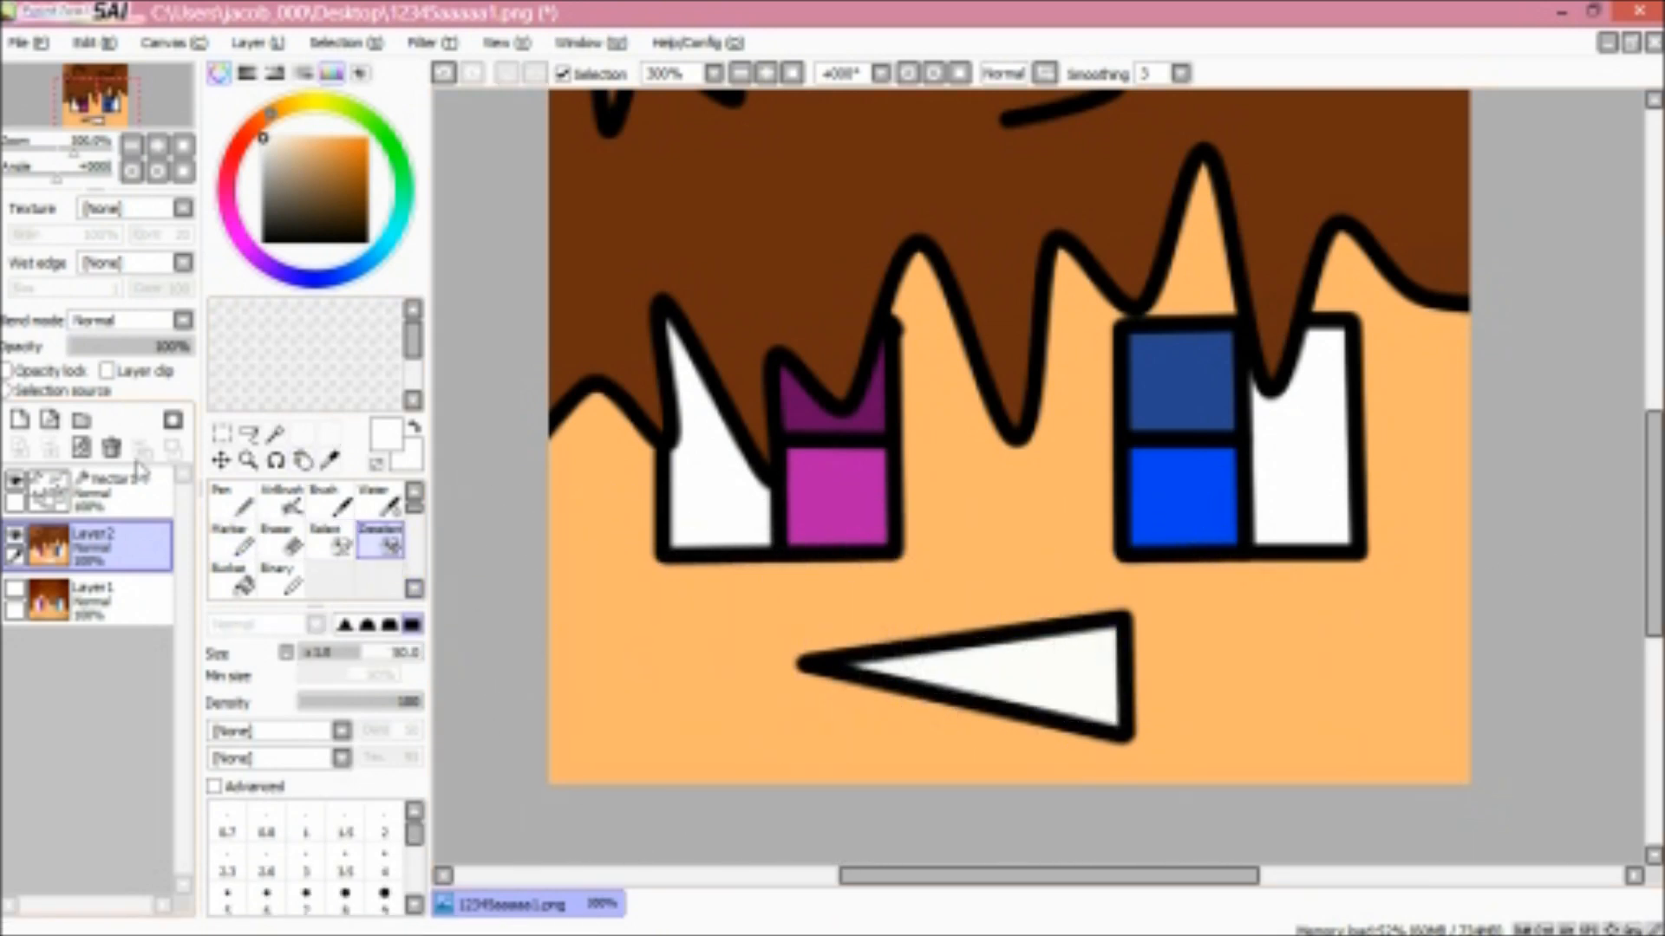
# Draw a short black horizontal tooth line inward from the mouth's vertical edge with the Line tool on the linework layer
pyautogui.click(86, 492)
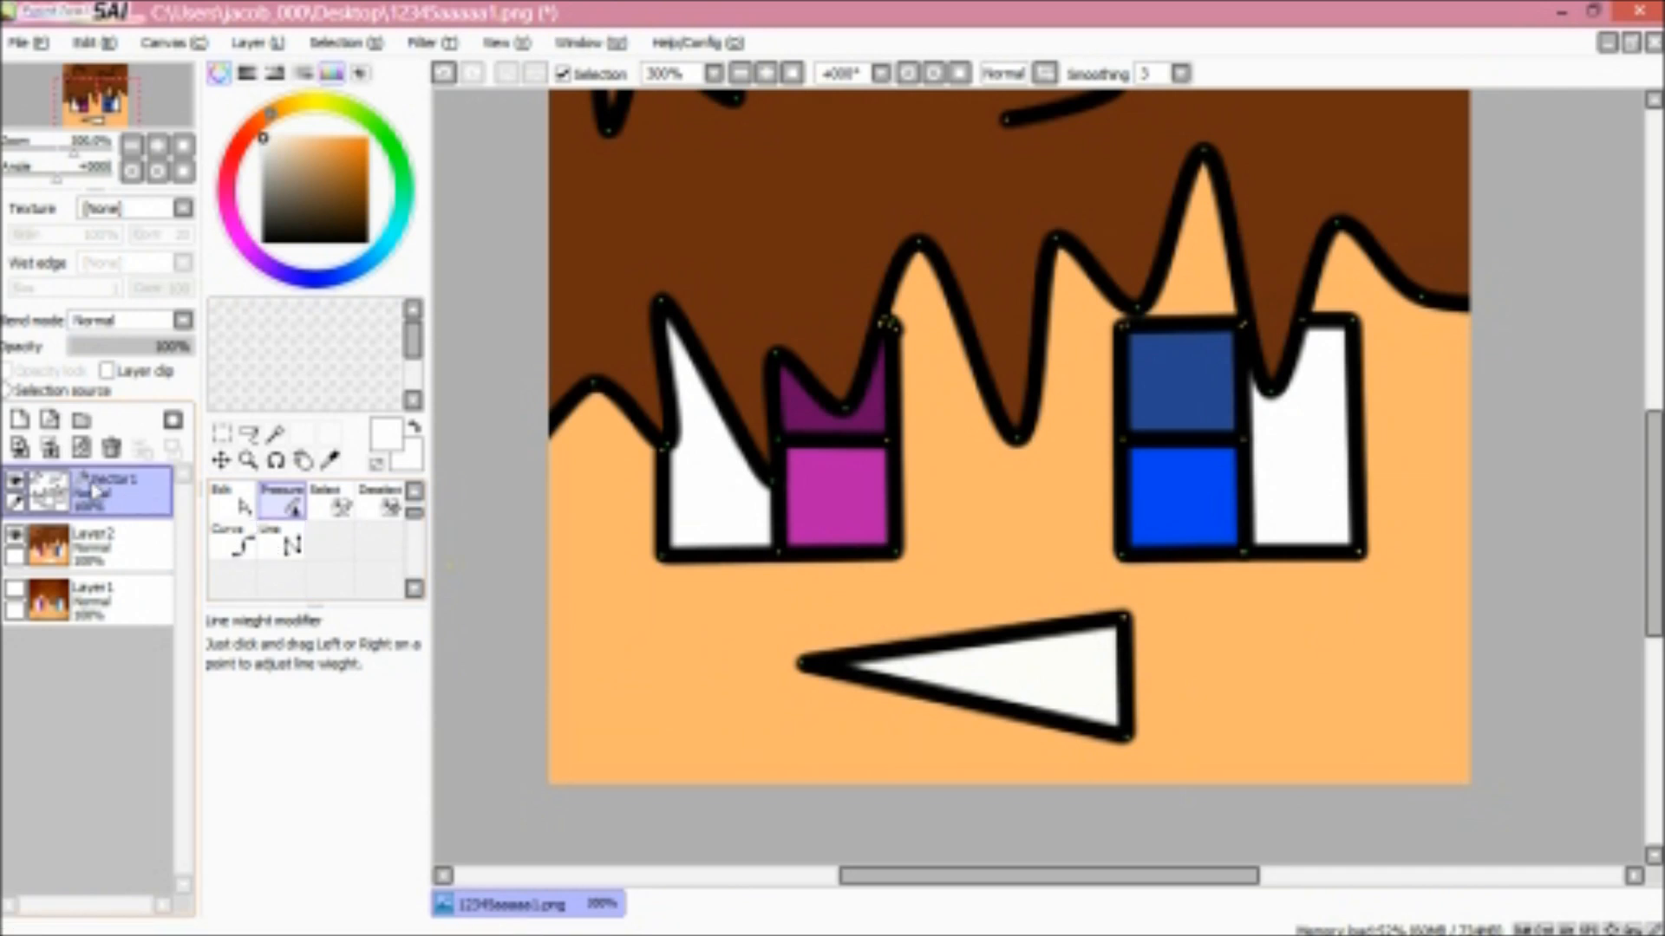
pyautogui.click(280, 547)
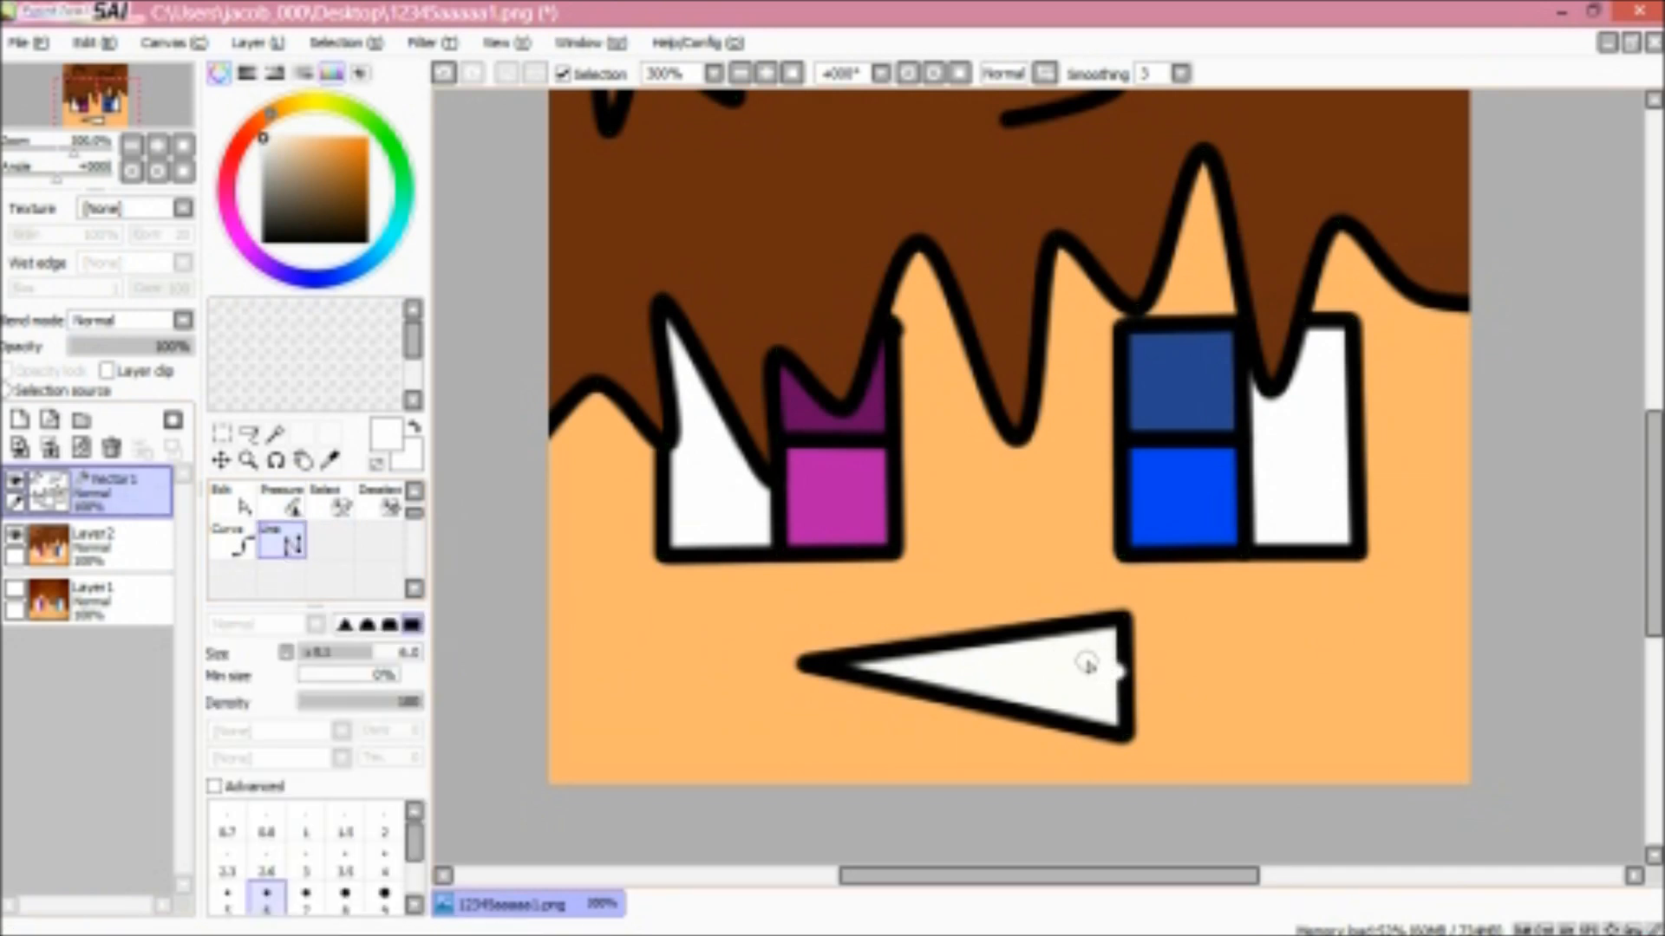
pyautogui.moveTo(286, 215); pyautogui.dragTo(264, 241)
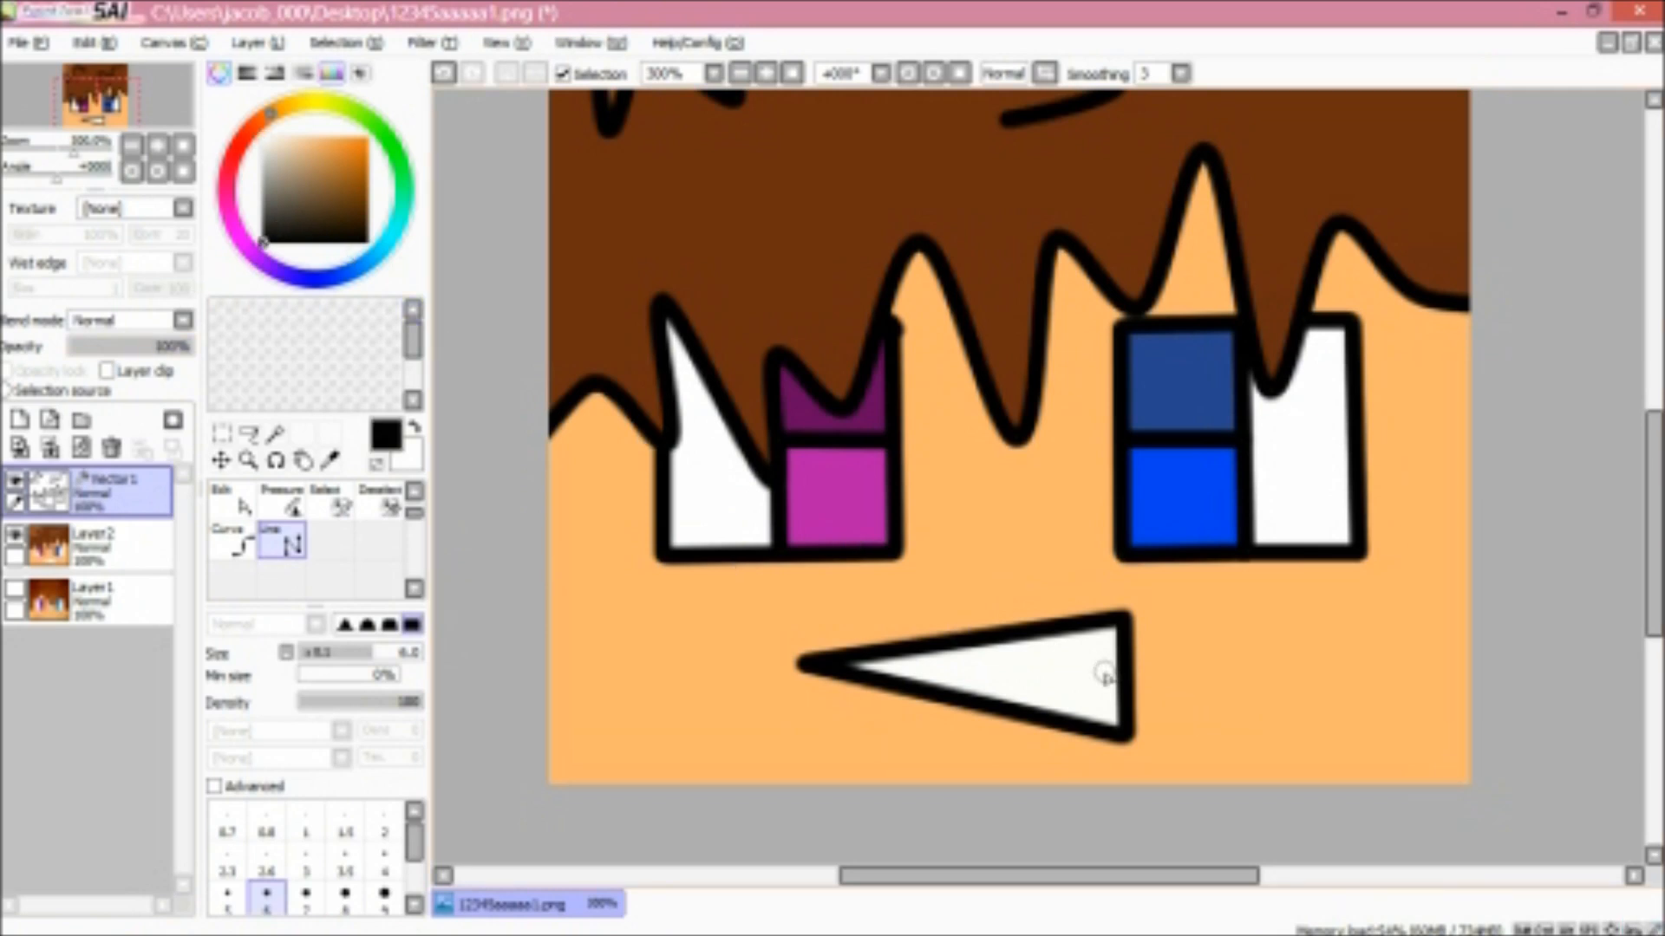
pyautogui.moveTo(1109, 673); pyautogui.dragTo(1059, 673)
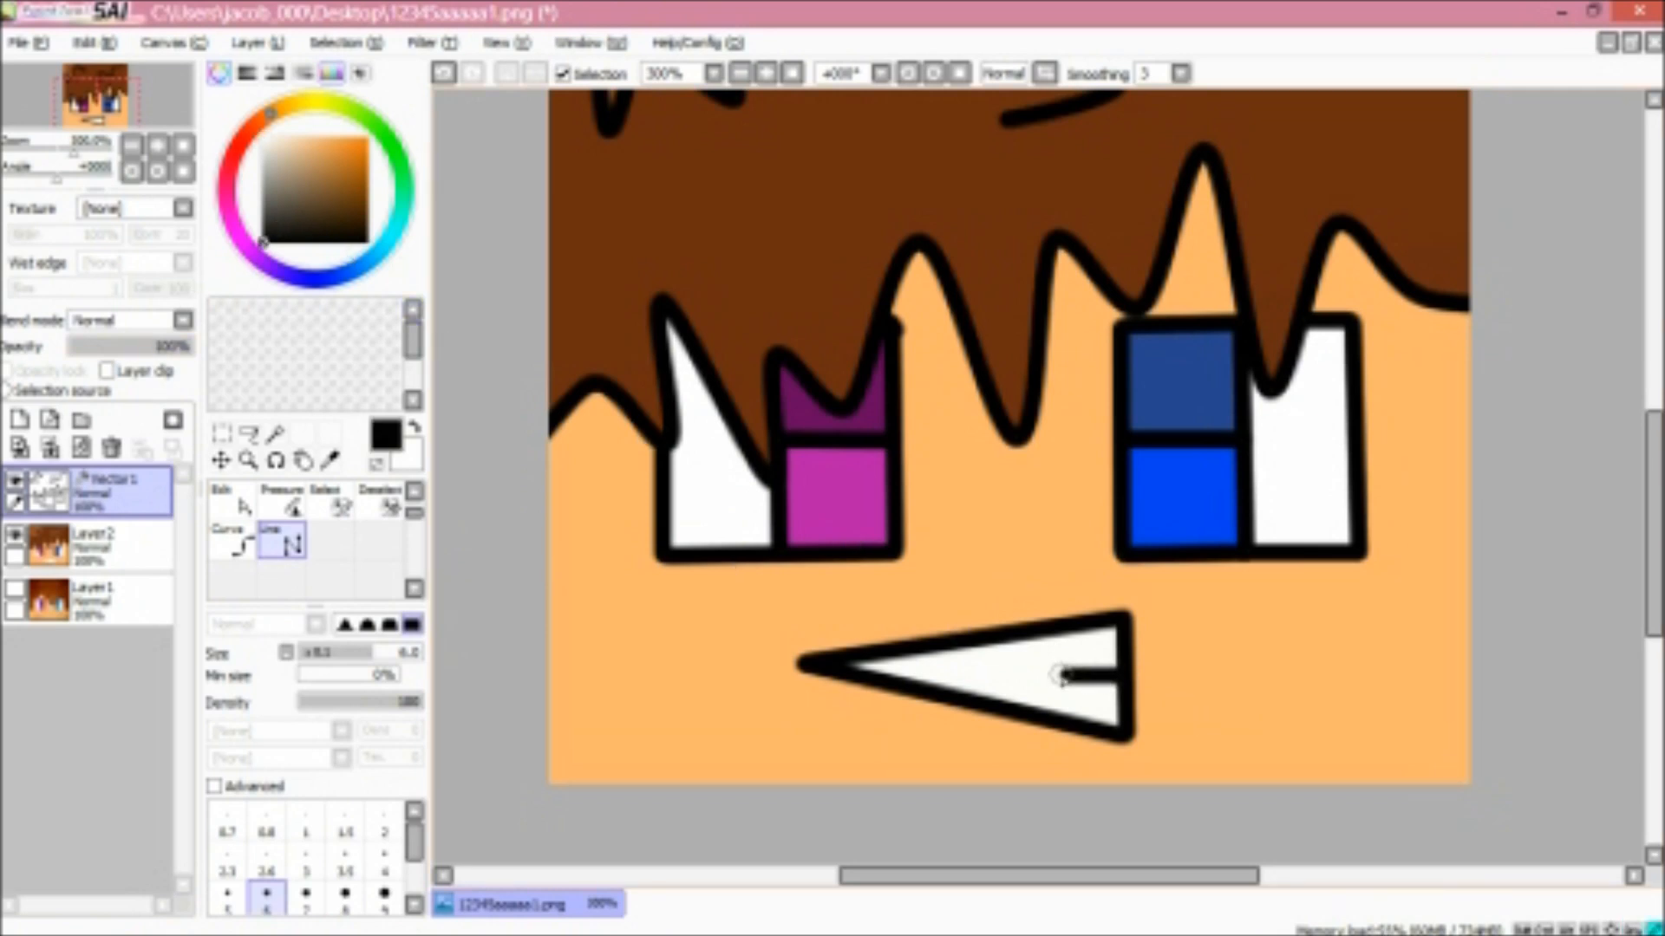
pyautogui.scroll(-2, 1505, 583)
pyautogui.scroll(1, 1505, 585)
pyautogui.scroll(-1, 1503, 590)
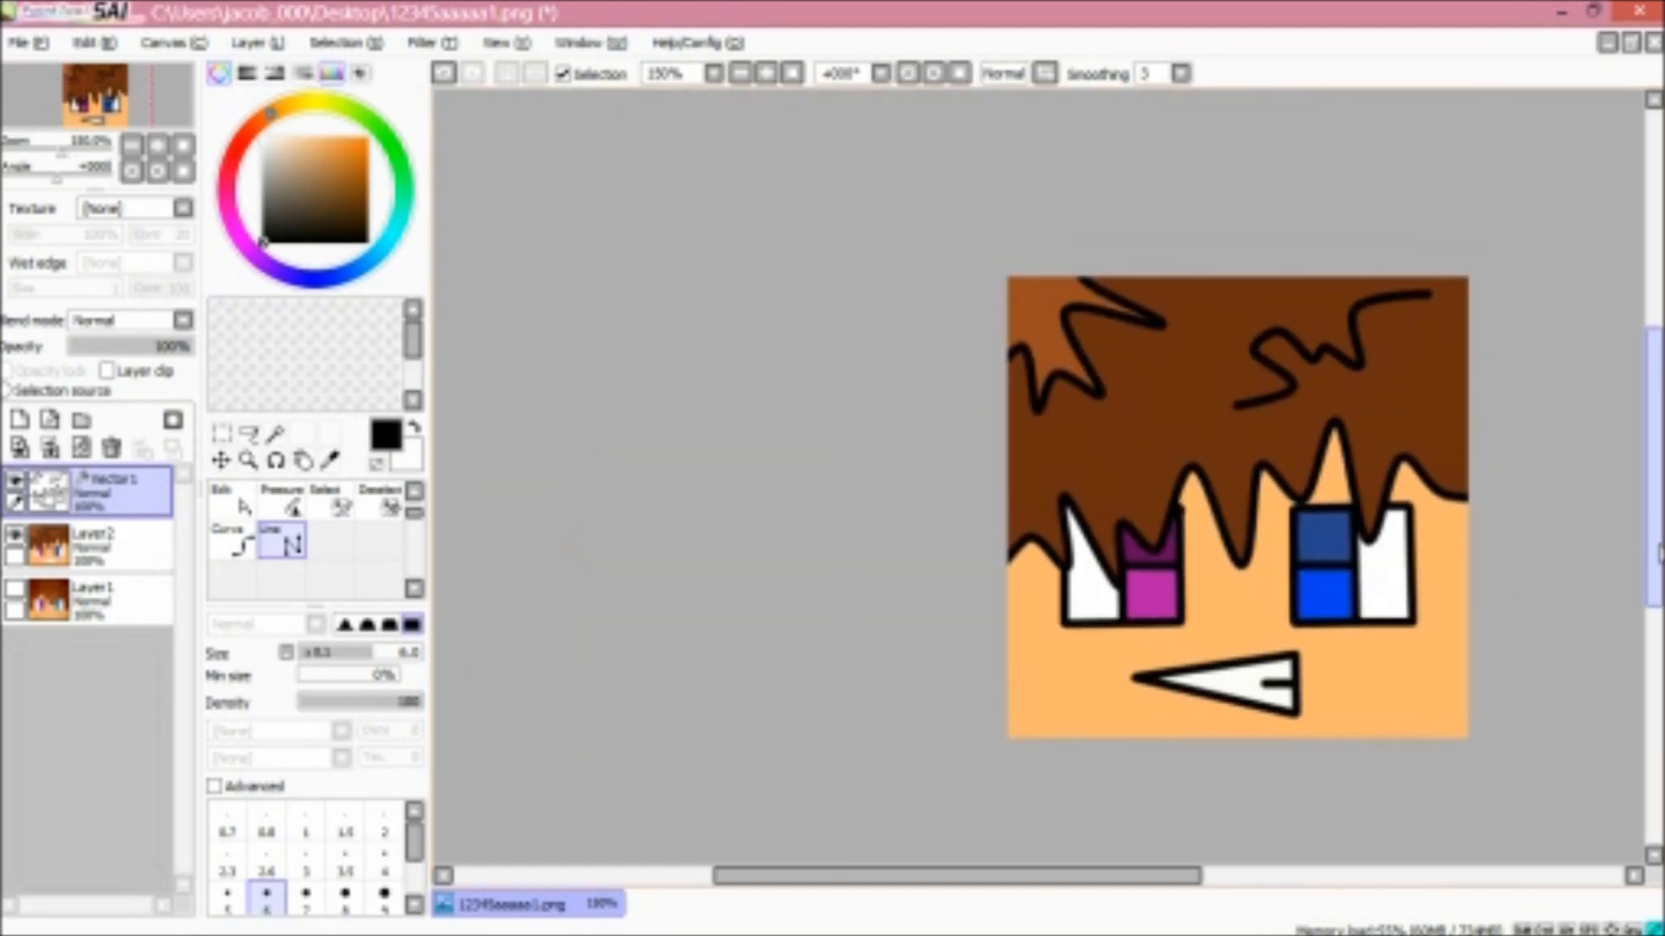
pyautogui.scroll(2, 1377, 579)
pyautogui.scroll(-1, 1380, 572)
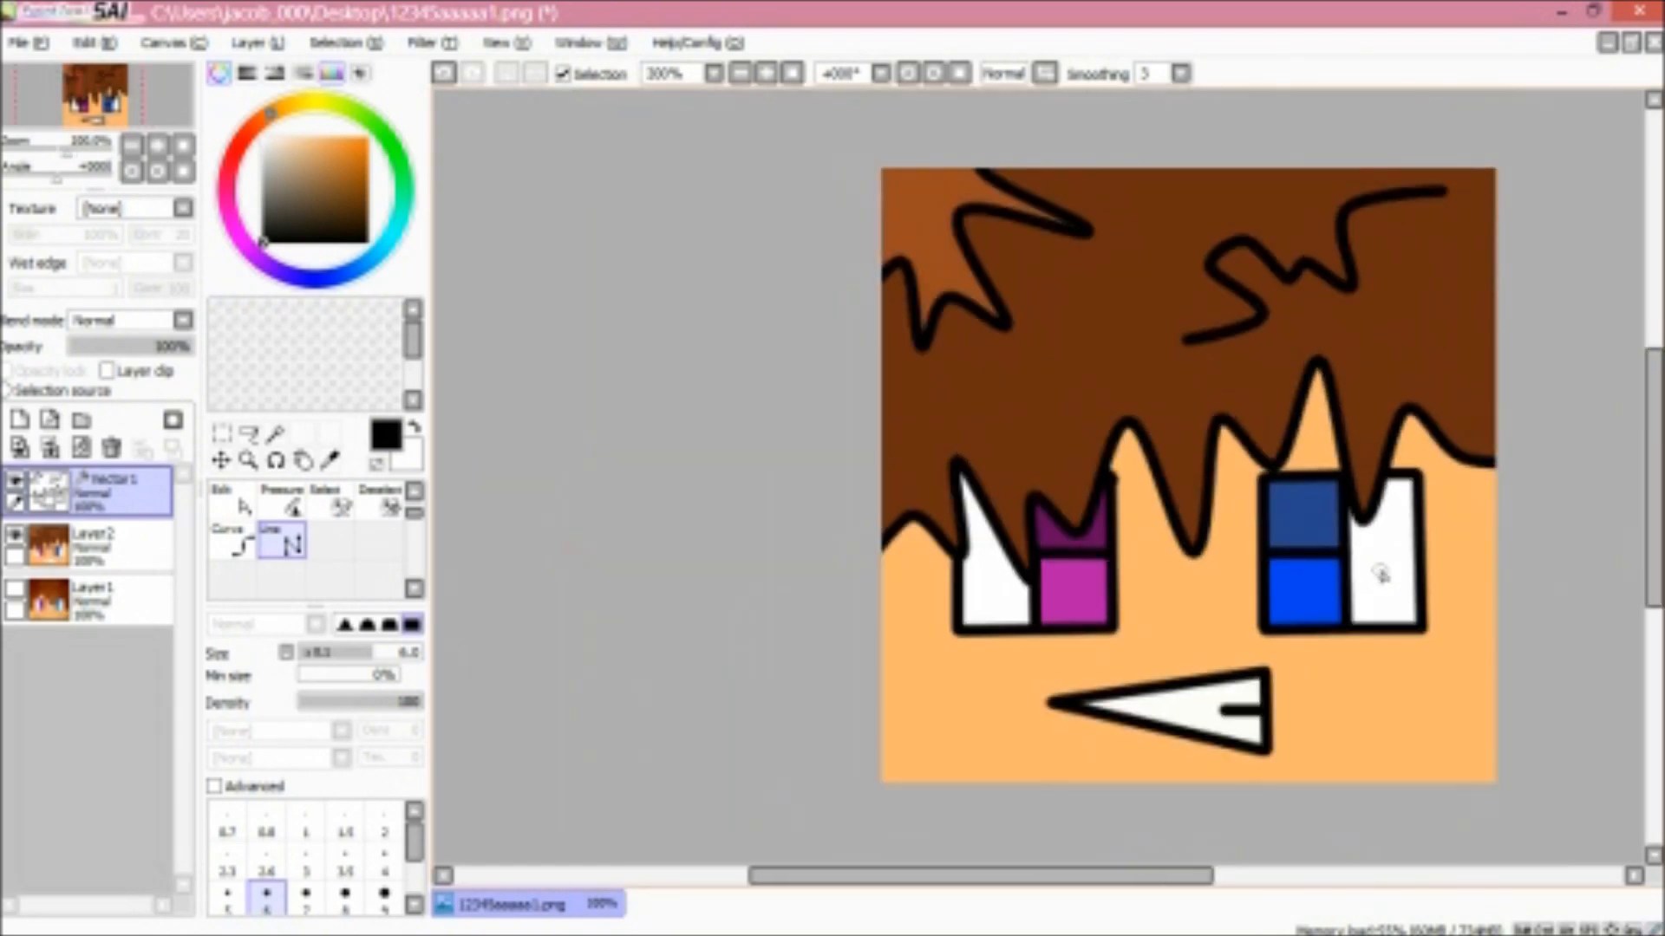
# Add a new layer above the linework, choose black as the color and reduce the layer's opacity to about 20%
pyautogui.click(19, 422)
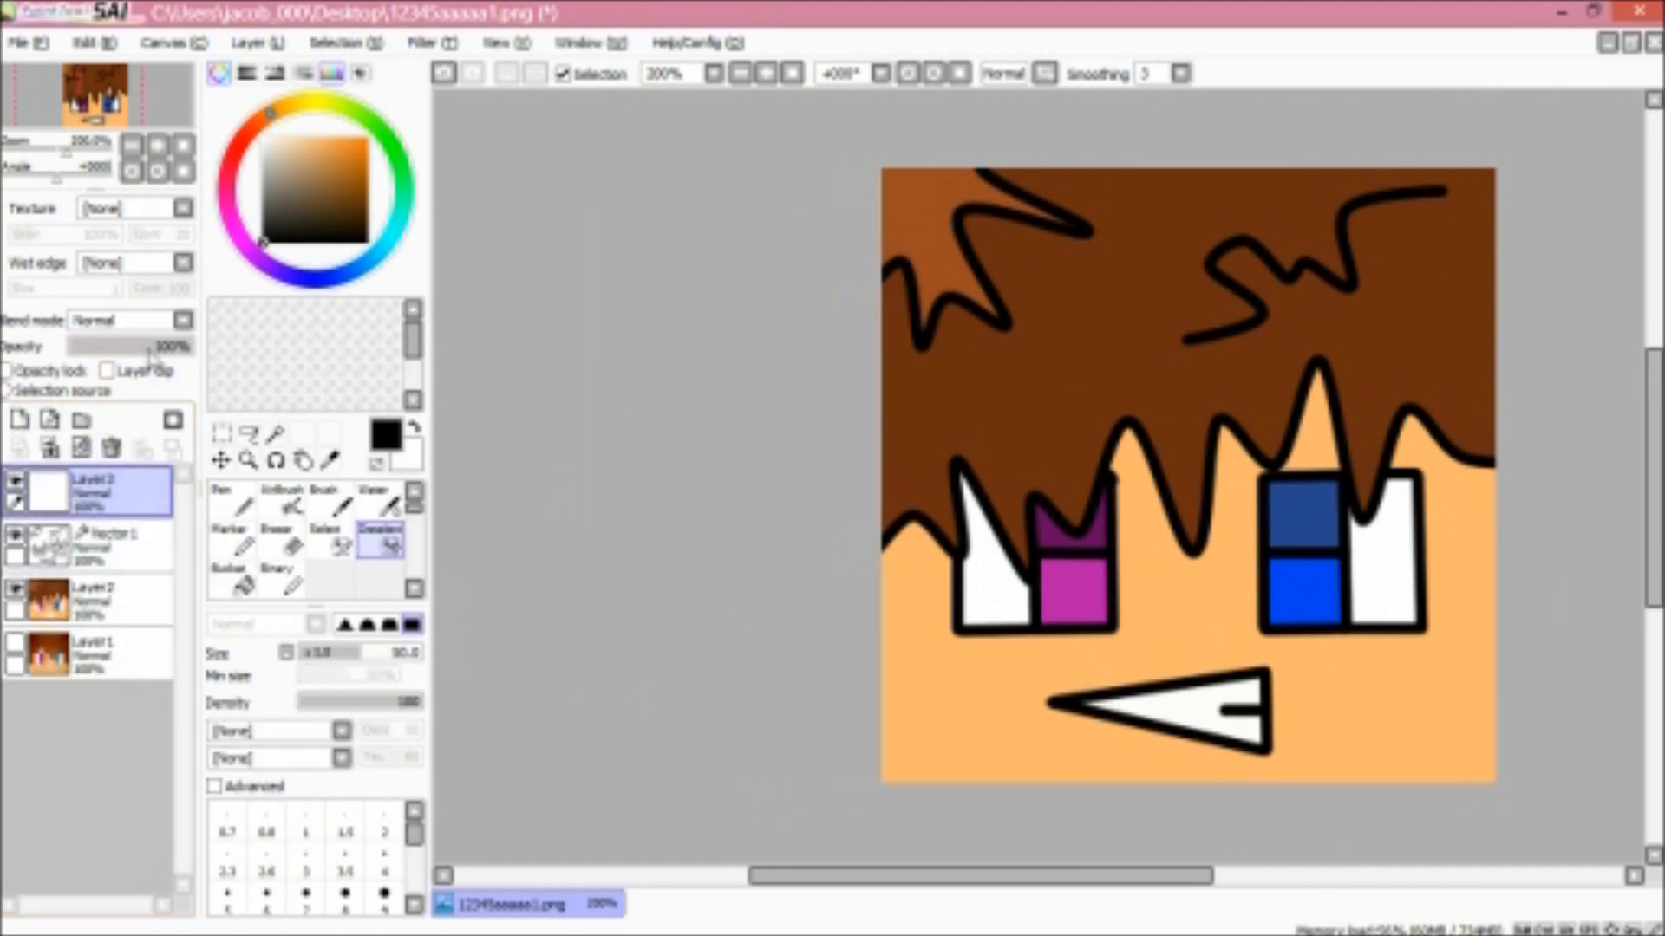
pyautogui.moveTo(266, 200); pyautogui.dragTo(279, 242)
pyautogui.moveTo(157, 354); pyautogui.dragTo(141, 359)
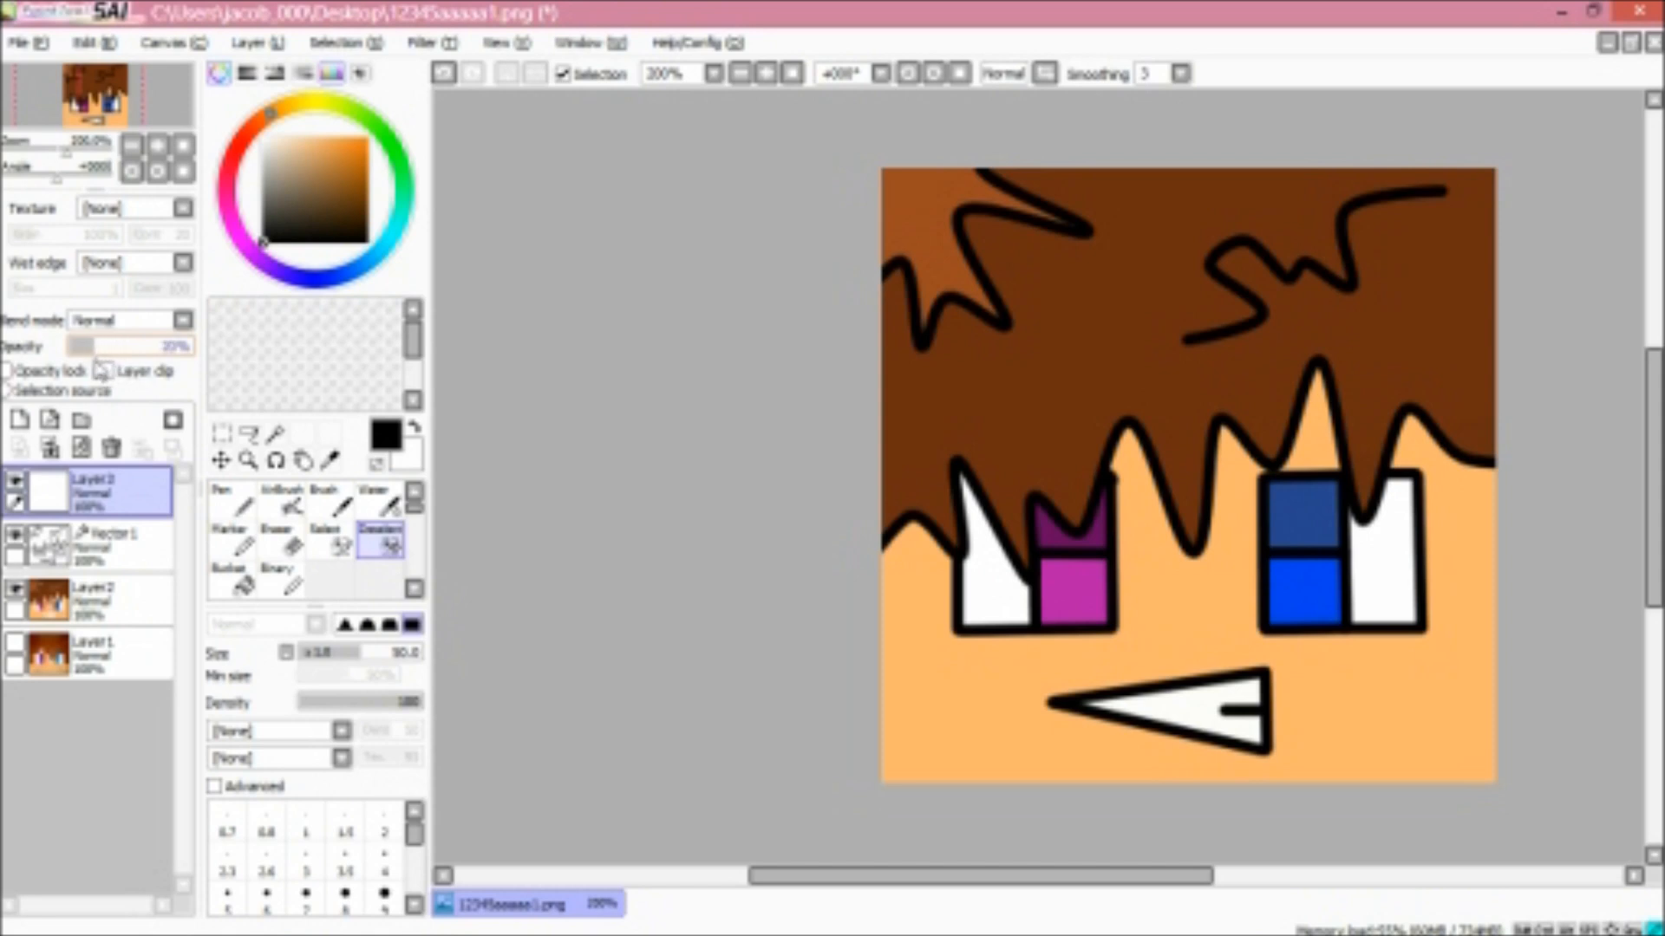
pyautogui.scroll(2, 958, 316)
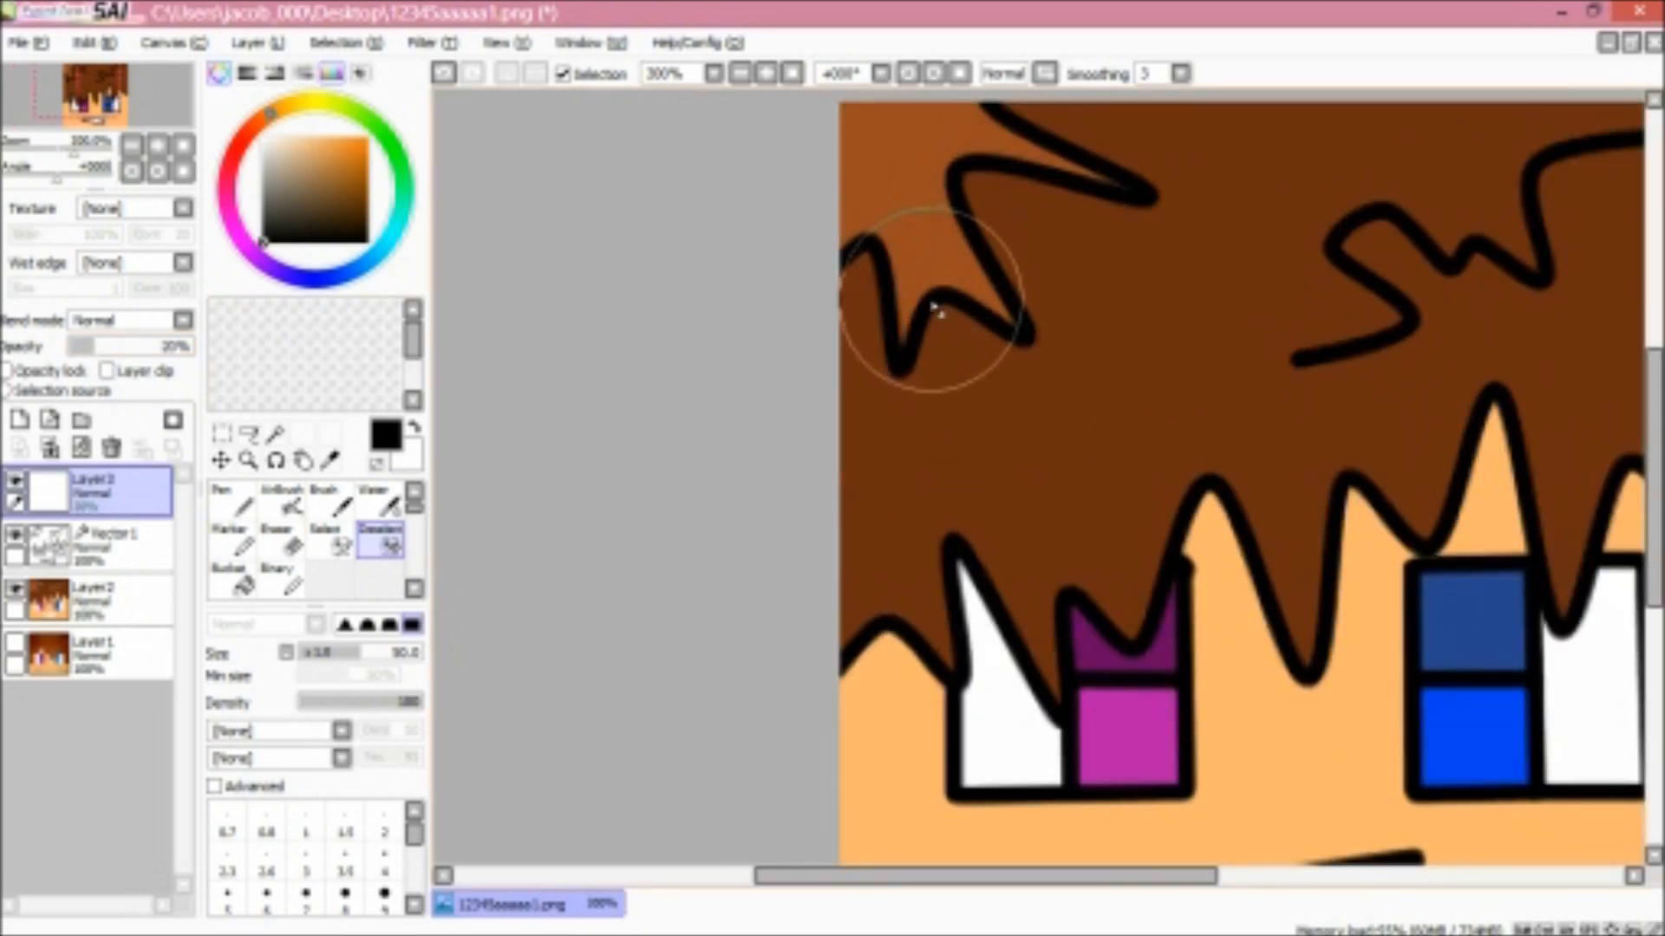
pyautogui.scroll(-2, 928, 298)
pyautogui.scroll(1, 928, 298)
pyautogui.scroll(-1, 927, 298)
pyautogui.scroll(2, 869, 178)
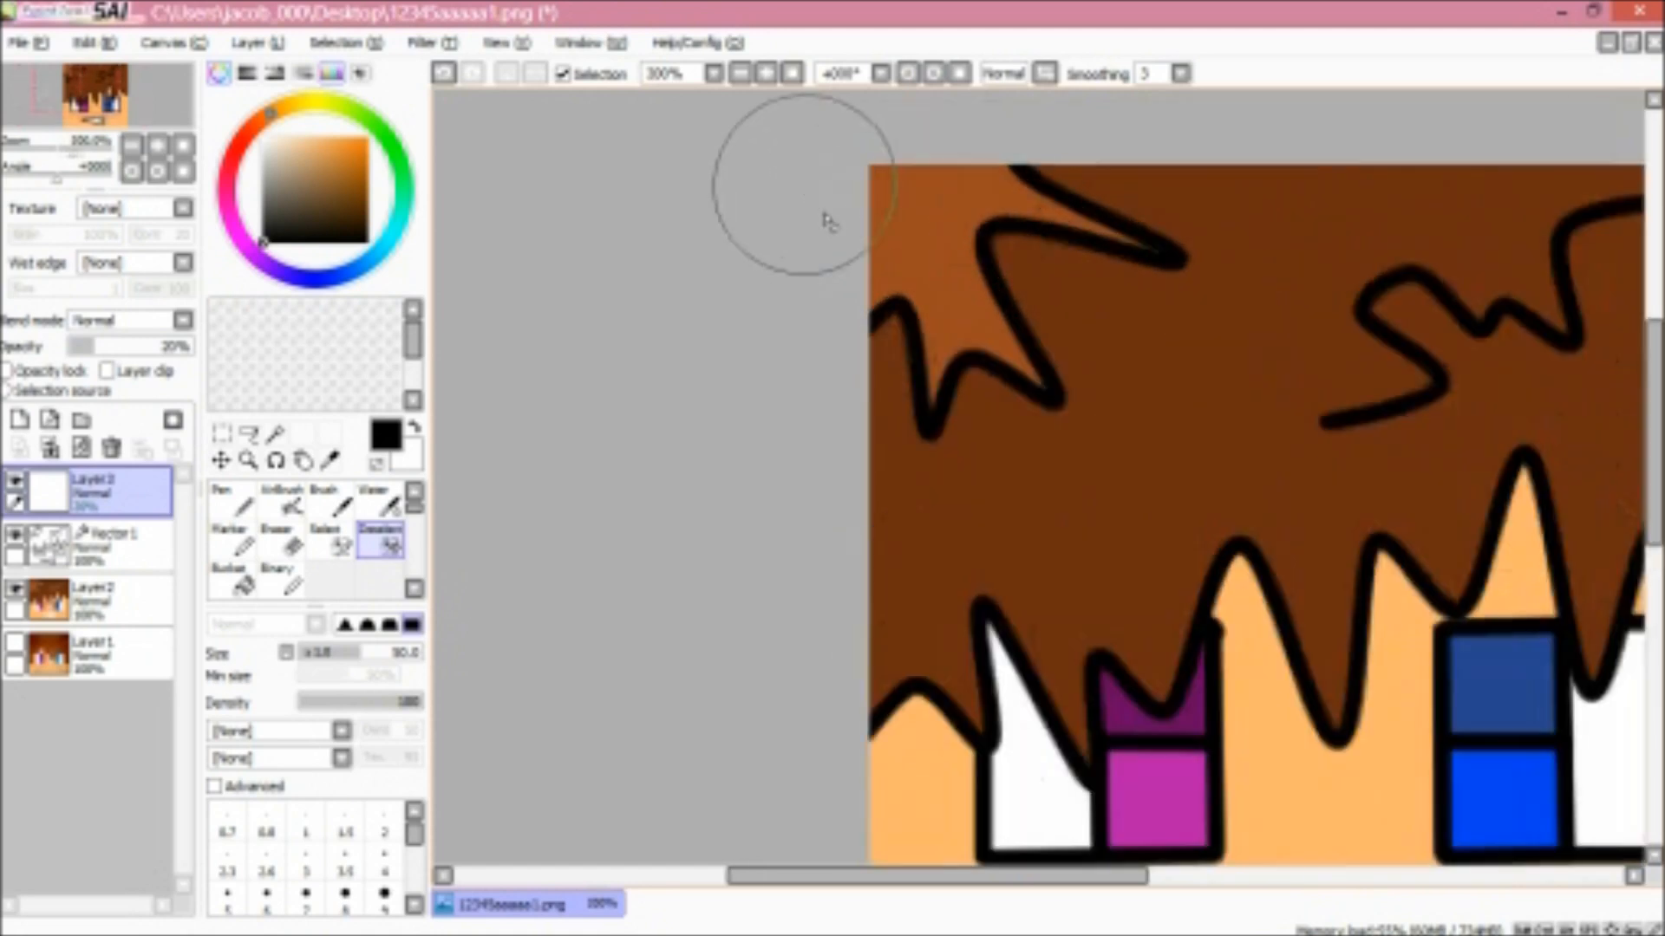
pyautogui.scroll(-2, 1136, 473)
pyautogui.scroll(-1, 1141, 520)
pyautogui.moveTo(1006, 877); pyautogui.dragTo(1028, 879)
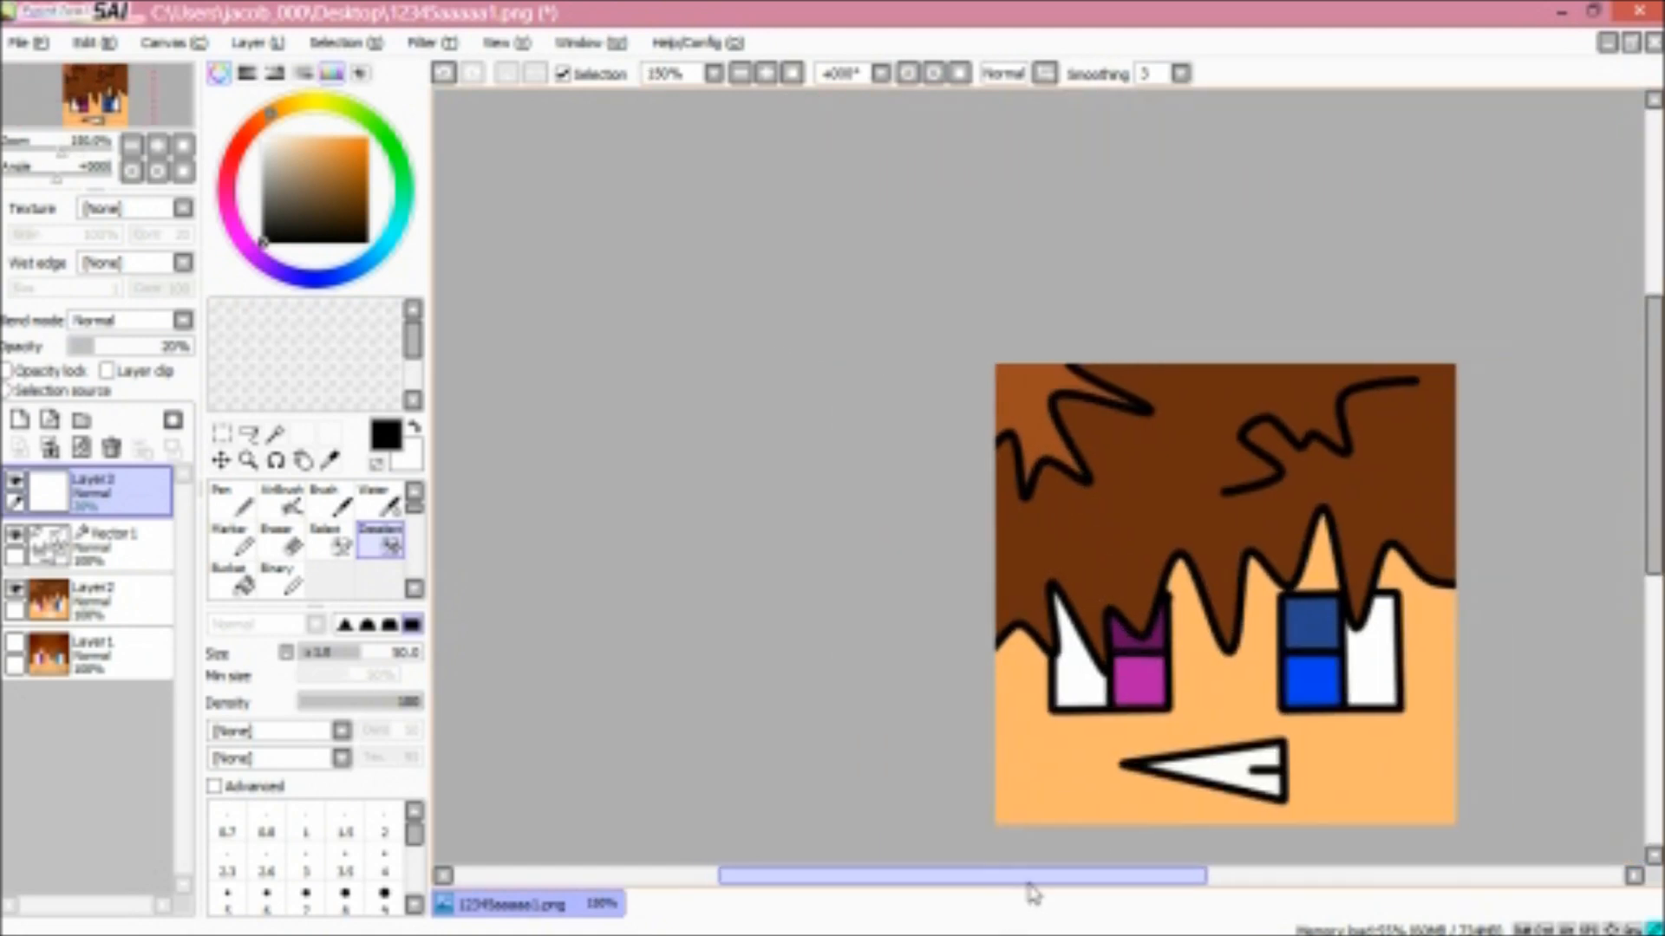
pyautogui.scroll(1, 1208, 641)
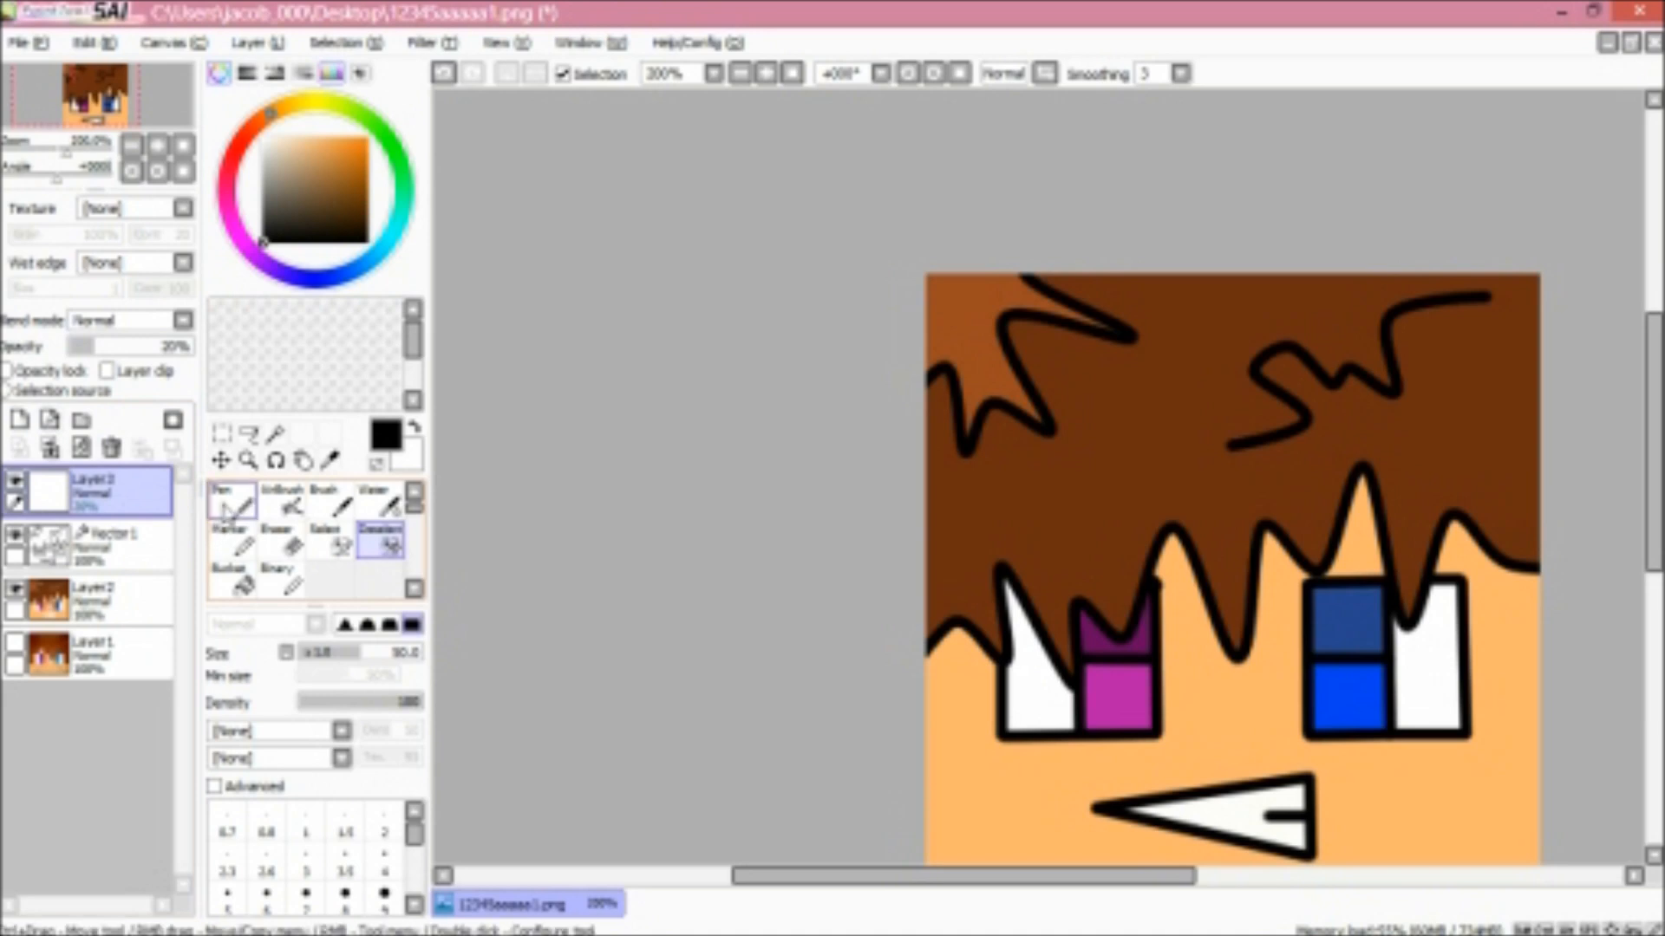
# Paint a translucent black shadow with the Pen along the outline of the lighter hair patch in the picture's upper-left corner on Layer3
pyautogui.click(245, 542)
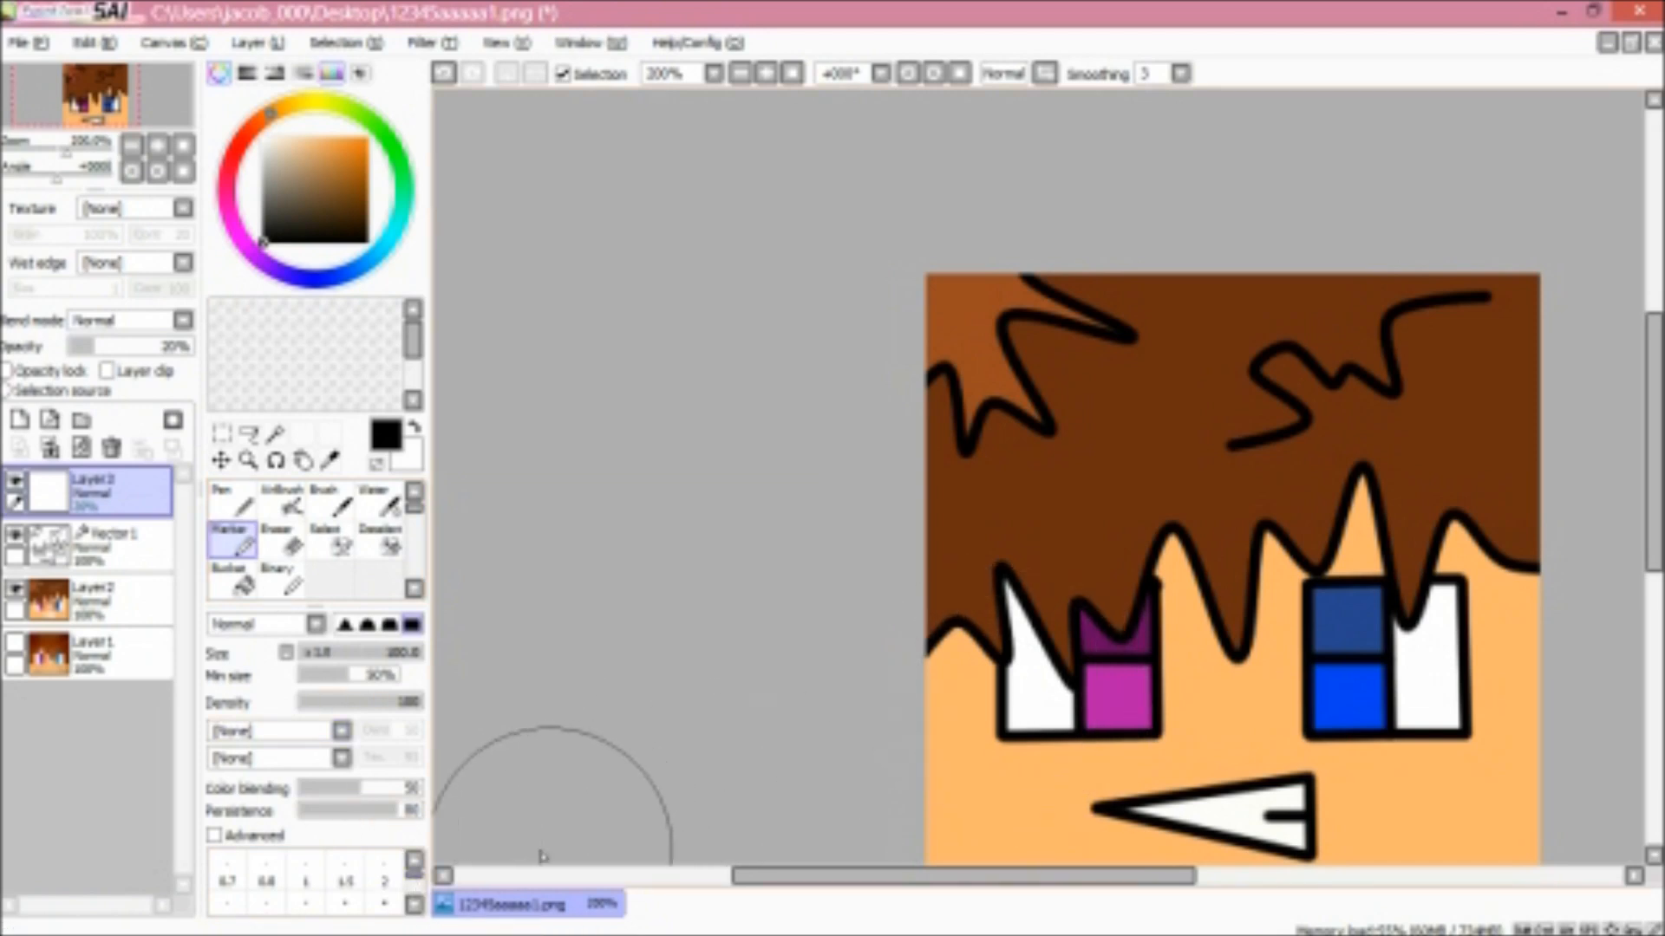
pyautogui.click(232, 503)
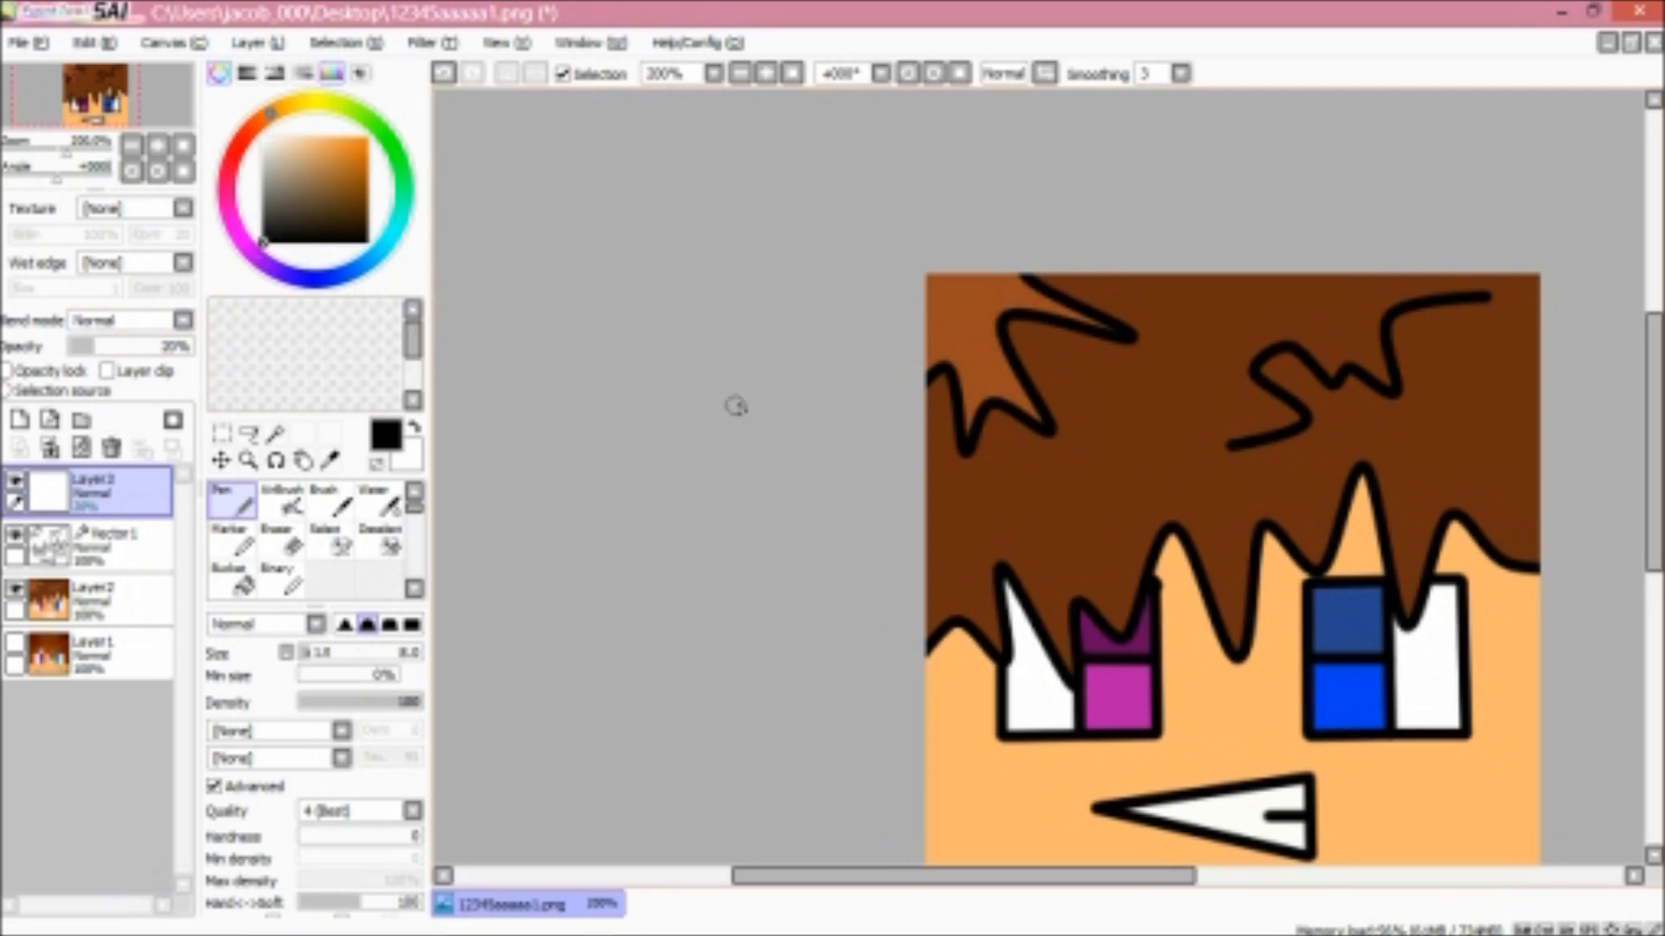
pyautogui.scroll(4, 876, 401)
pyautogui.moveTo(947, 363)
pyautogui.mouseDown()
pyautogui.moveTo(974, 424)
pyautogui.moveTo(978, 543)
pyautogui.moveTo(1014, 556)
pyautogui.moveTo(1066, 502)
pyautogui.moveTo(1089, 439)
pyautogui.moveTo(1198, 496)
pyautogui.moveTo(1248, 476)
pyautogui.moveTo(1127, 208)
pyautogui.moveTo(1174, 186)
pyautogui.moveTo(1226, 223)
pyautogui.moveTo(1402, 274)
pyautogui.moveTo(1453, 257)
pyautogui.moveTo(1408, 186)
pyautogui.moveTo(1304, 156)
pyautogui.moveTo(1214, 82)
pyautogui.mouseUp()
pyautogui.scroll(-2, 1284, 182)
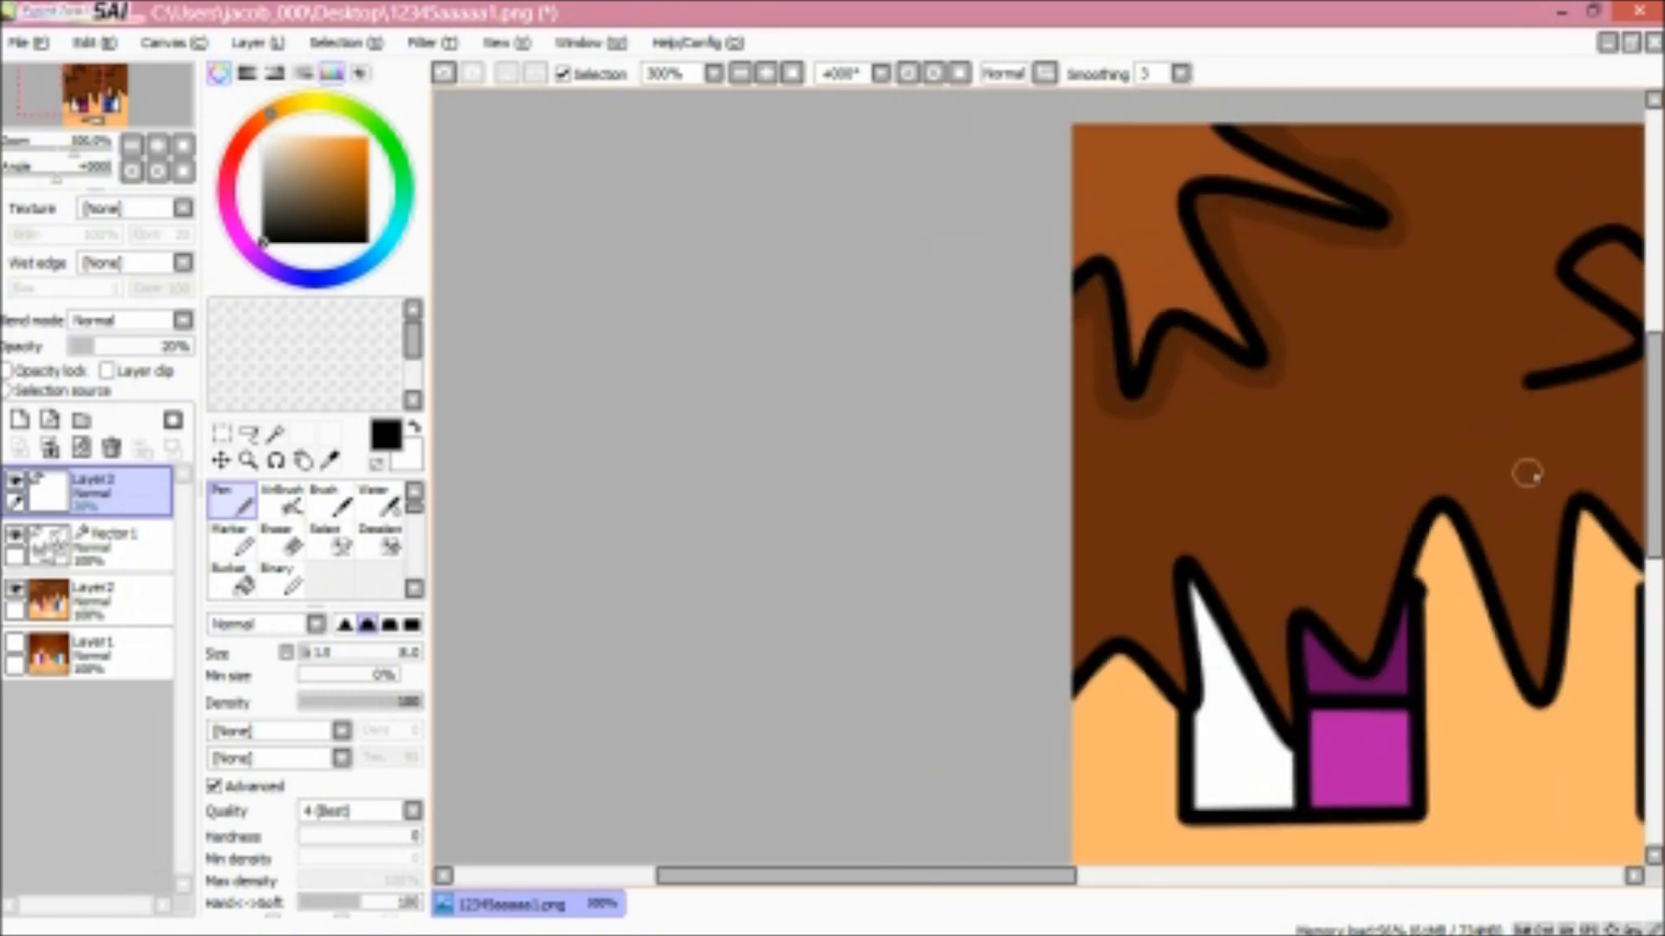
# Shade along the underside of the zigzag hair strand in the upper-right part of the hair with the Pen
pyautogui.moveTo(1009, 877); pyautogui.dragTo(1130, 878)
pyautogui.moveTo(1190, 399)
pyautogui.mouseDown()
pyautogui.moveTo(1306, 380)
pyautogui.moveTo(1321, 336)
pyautogui.moveTo(1272, 378)
pyautogui.moveTo(1342, 338)
pyautogui.moveTo(1272, 300)
pyautogui.moveTo(1252, 259)
pyautogui.moveTo(1273, 248)
pyautogui.moveTo(1335, 294)
pyautogui.moveTo(1442, 318)
pyautogui.moveTo(1447, 187)
pyautogui.moveTo(1568, 167)
pyautogui.mouseUp()
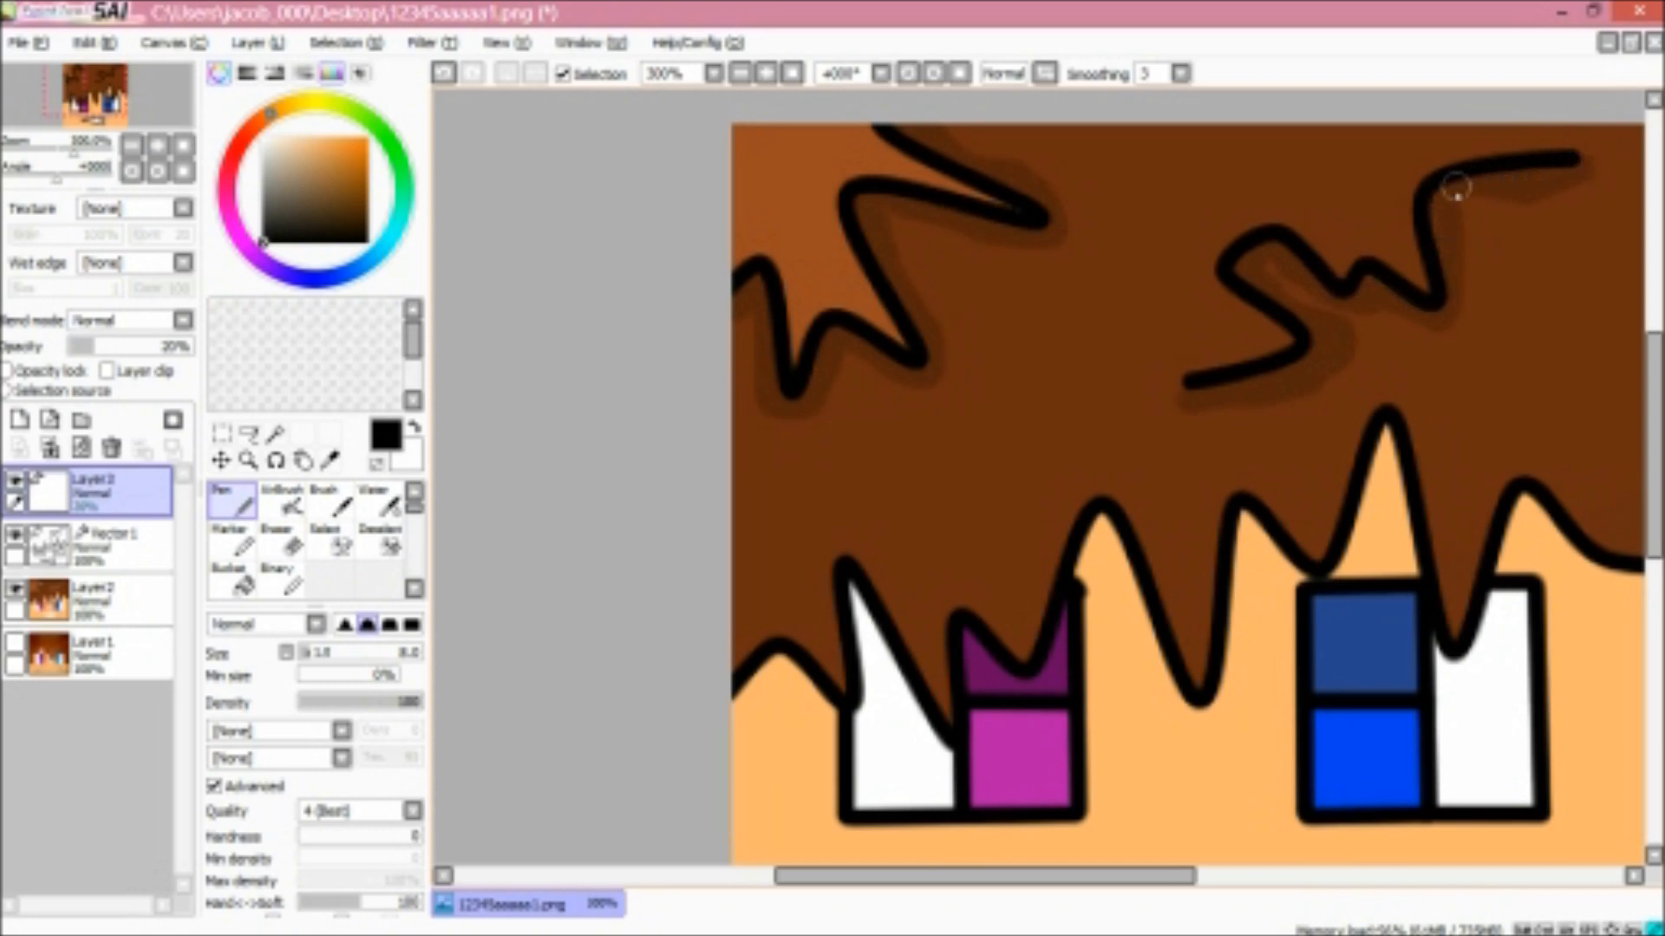
pyautogui.scroll(-2, 1259, 330)
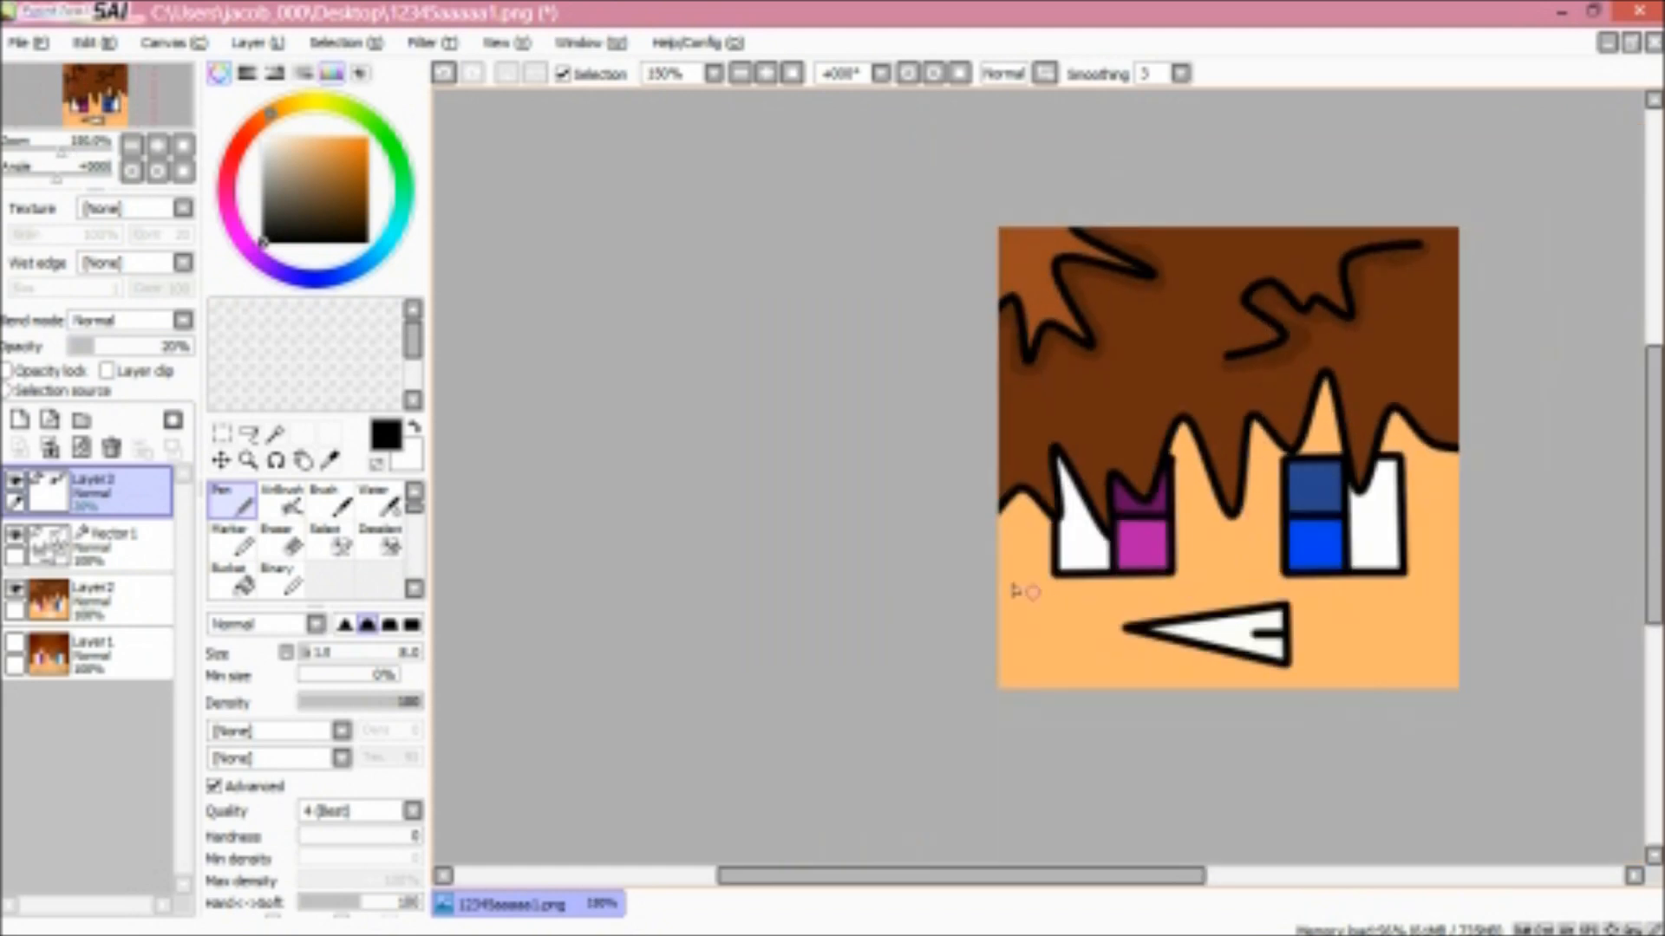
# Shade beneath the jagged fringe over the left forehead, the left eye's white and the dark purple part of the iris
pyautogui.scroll(2, 1052, 601)
pyautogui.scroll(2, 1005, 475)
pyautogui.moveTo(992, 465)
pyautogui.mouseDown()
pyautogui.moveTo(1062, 404)
pyautogui.moveTo(1015, 438)
pyautogui.mouseUp()
pyautogui.moveTo(1123, 406)
pyautogui.mouseDown()
pyautogui.moveTo(1189, 490)
pyautogui.moveTo(1233, 496)
pyautogui.moveTo(1251, 473)
pyautogui.moveTo(1225, 246)
pyautogui.moveTo(1320, 473)
pyautogui.moveTo(1340, 487)
pyautogui.moveTo(1300, 416)
pyautogui.moveTo(1323, 412)
pyautogui.moveTo(1365, 485)
pyautogui.moveTo(1358, 512)
pyautogui.moveTo(1432, 551)
pyautogui.moveTo(1458, 332)
pyautogui.moveTo(1566, 435)
pyautogui.moveTo(1609, 392)
pyautogui.moveTo(1627, 303)
pyautogui.mouseUp()
pyautogui.scroll(-2, 1628, 326)
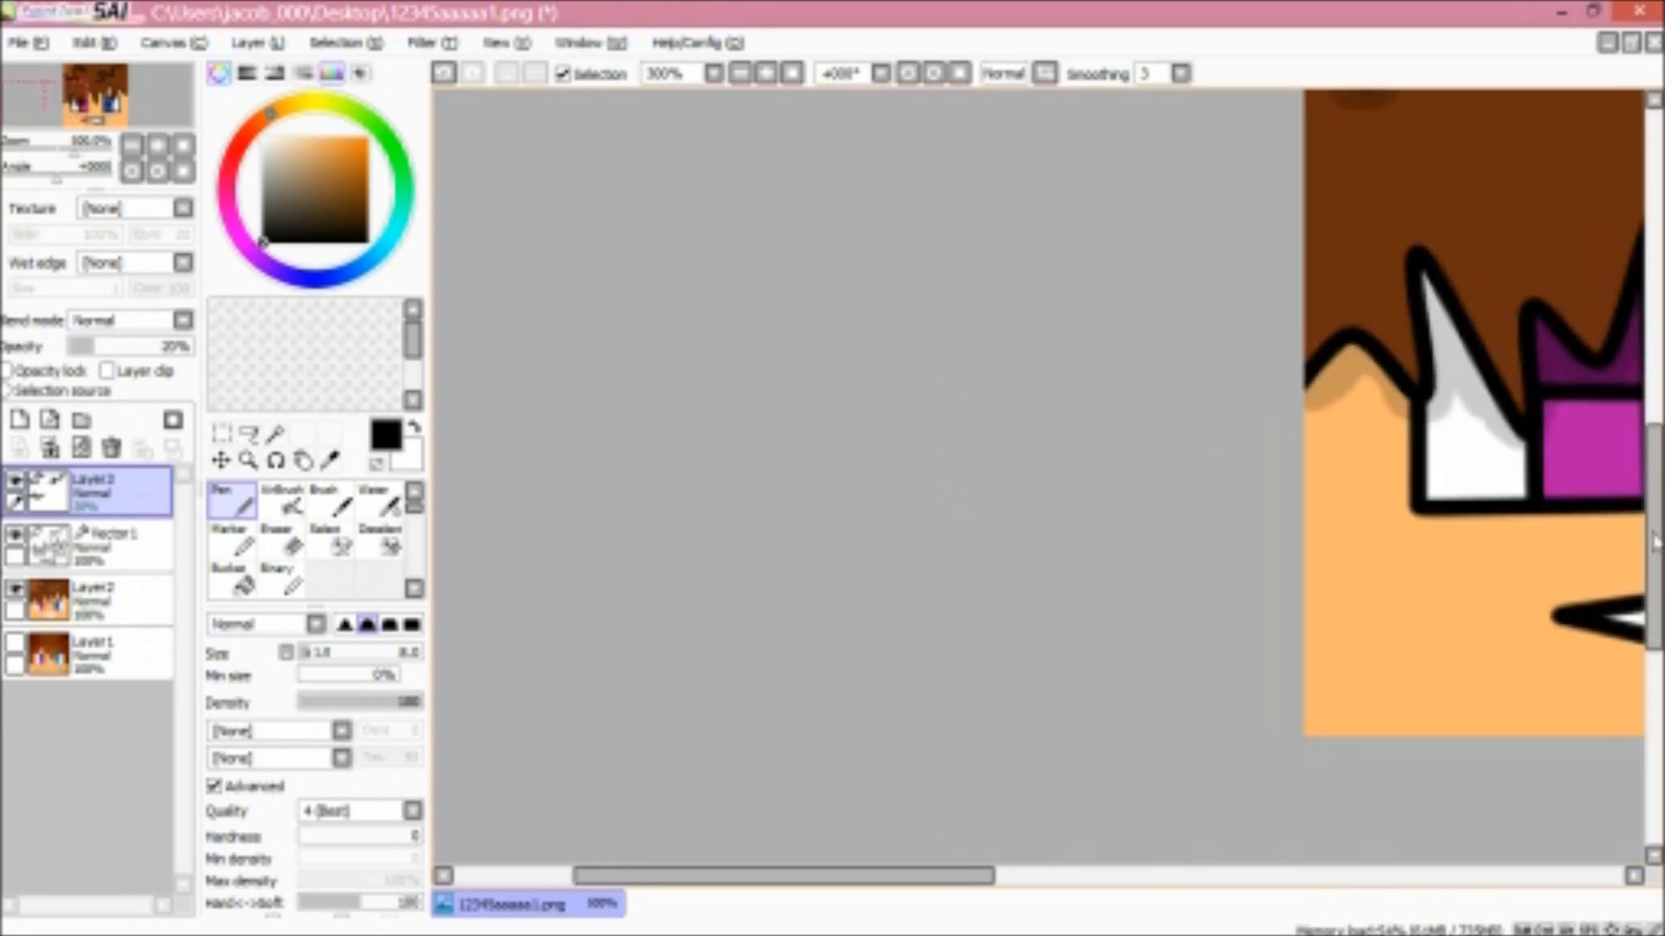
# Shade beneath the fringe spikes between the two eyes and inside the skin peak above the blue eye
pyautogui.moveTo(932, 877); pyautogui.dragTo(1145, 919)
pyautogui.scroll(2, 1094, 438)
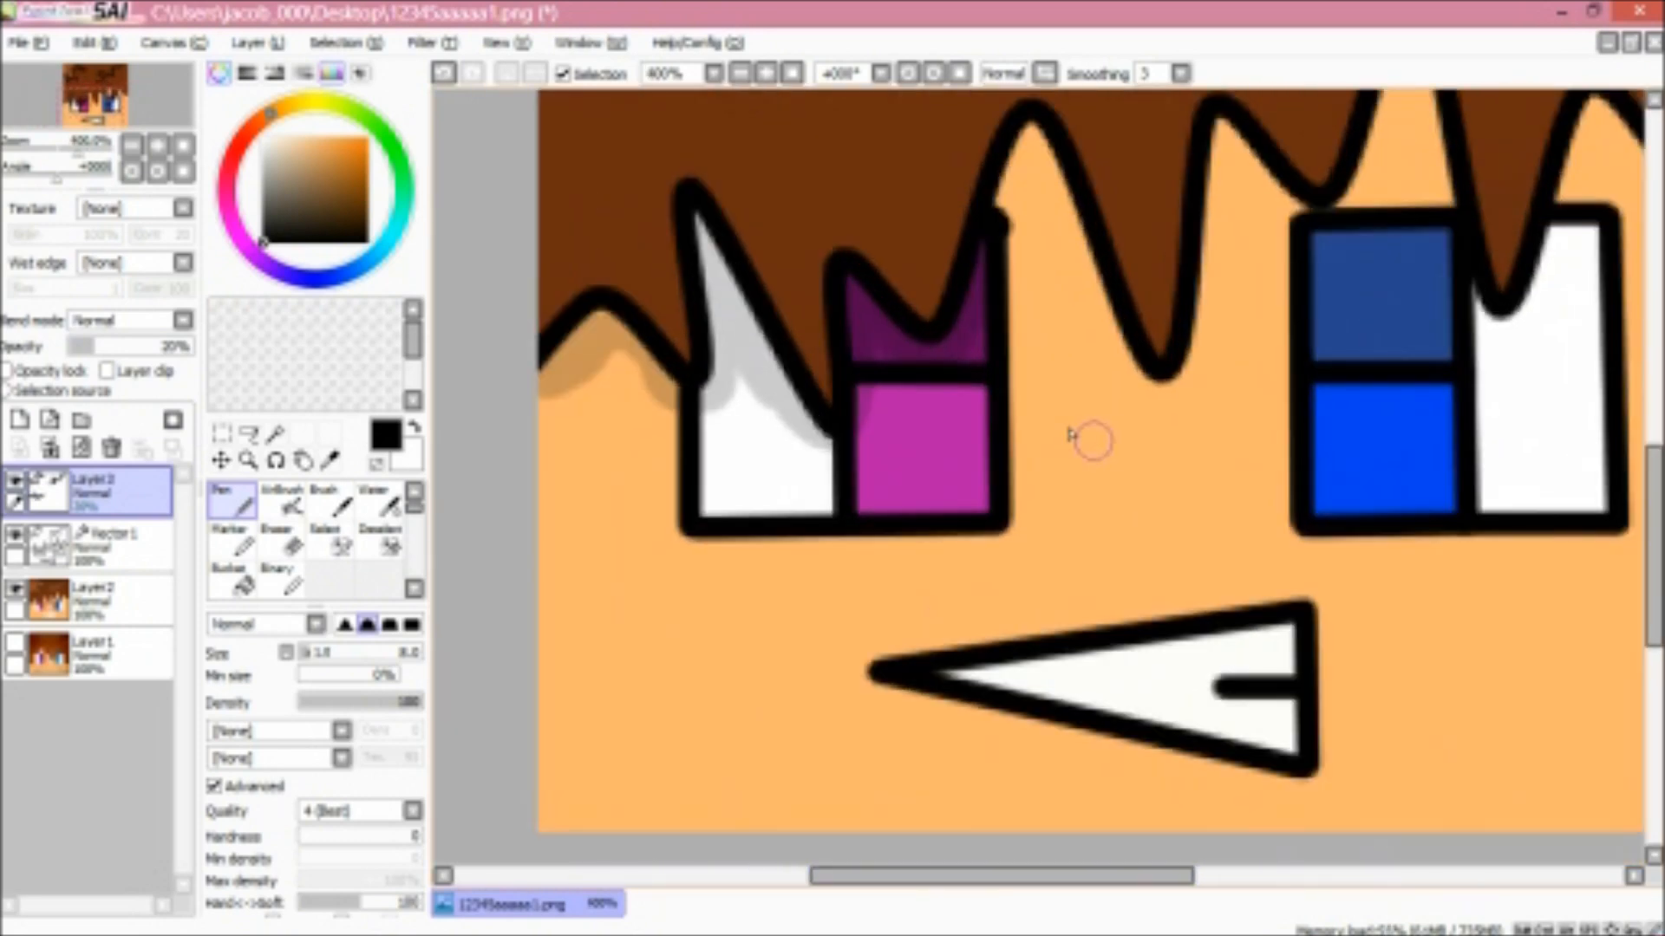
pyautogui.moveTo(1022, 93)
pyautogui.mouseDown()
pyautogui.moveTo(1119, 332)
pyautogui.moveTo(1093, 192)
pyautogui.moveTo(1146, 386)
pyautogui.moveTo(1171, 401)
pyautogui.moveTo(1206, 405)
pyautogui.moveTo(1232, 373)
pyautogui.moveTo(1270, 109)
pyautogui.moveTo(1393, 205)
pyautogui.moveTo(1446, 169)
pyautogui.mouseUp()
pyautogui.scroll(-1, 1446, 169)
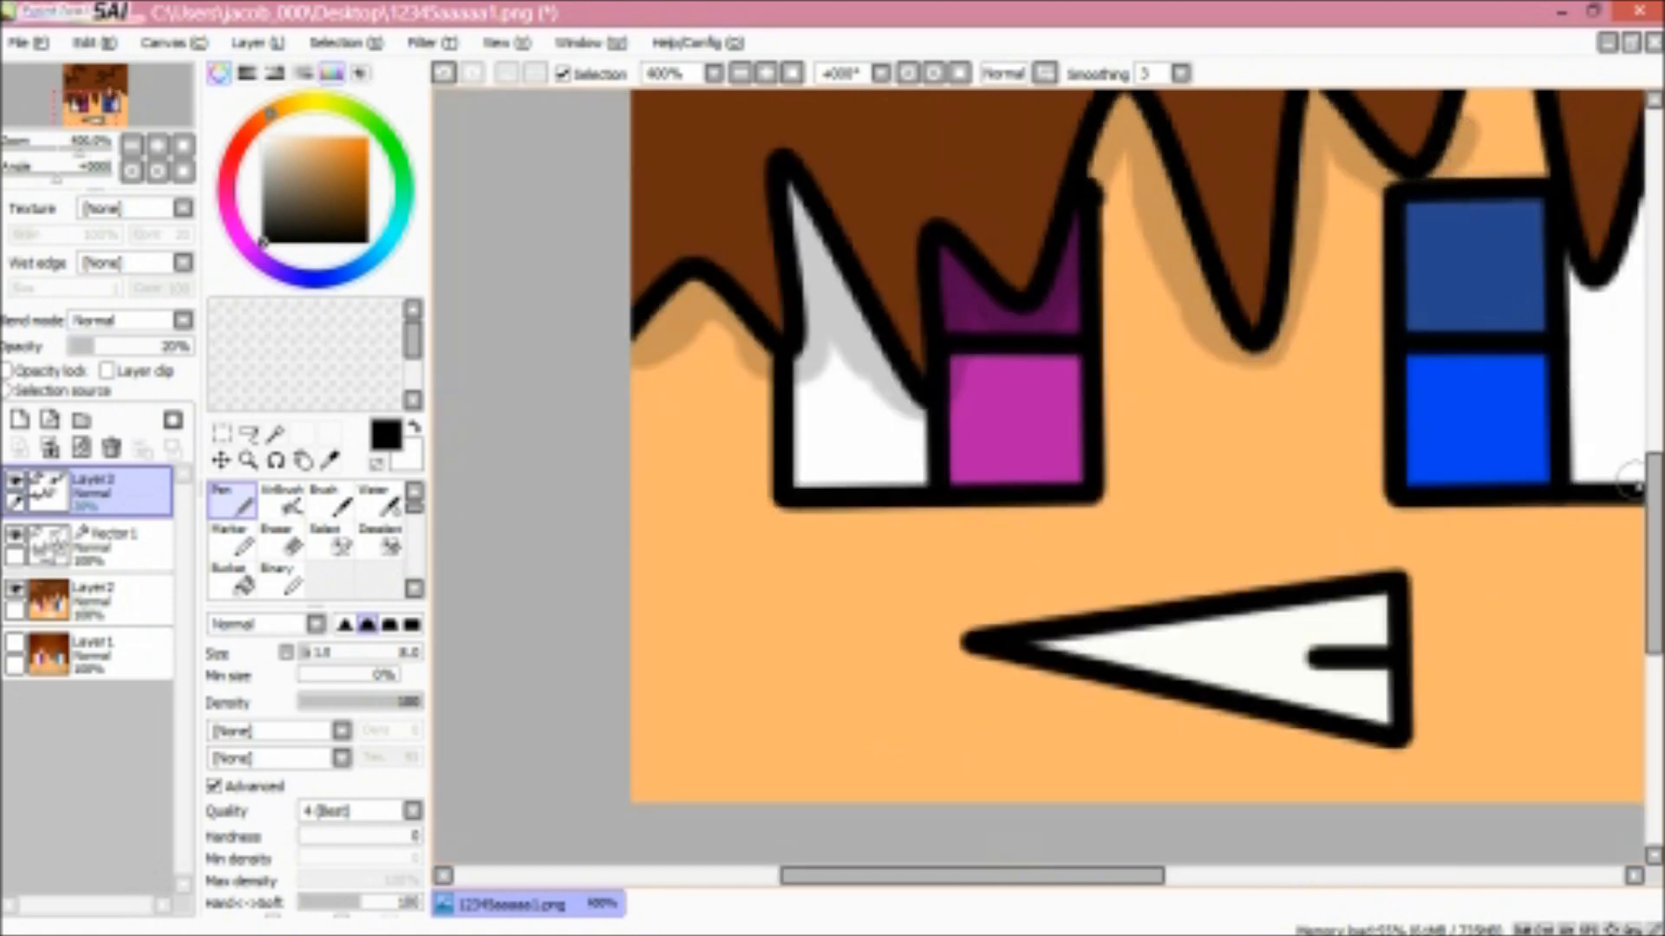
pyautogui.moveTo(1653, 497); pyautogui.dragTo(1653, 449)
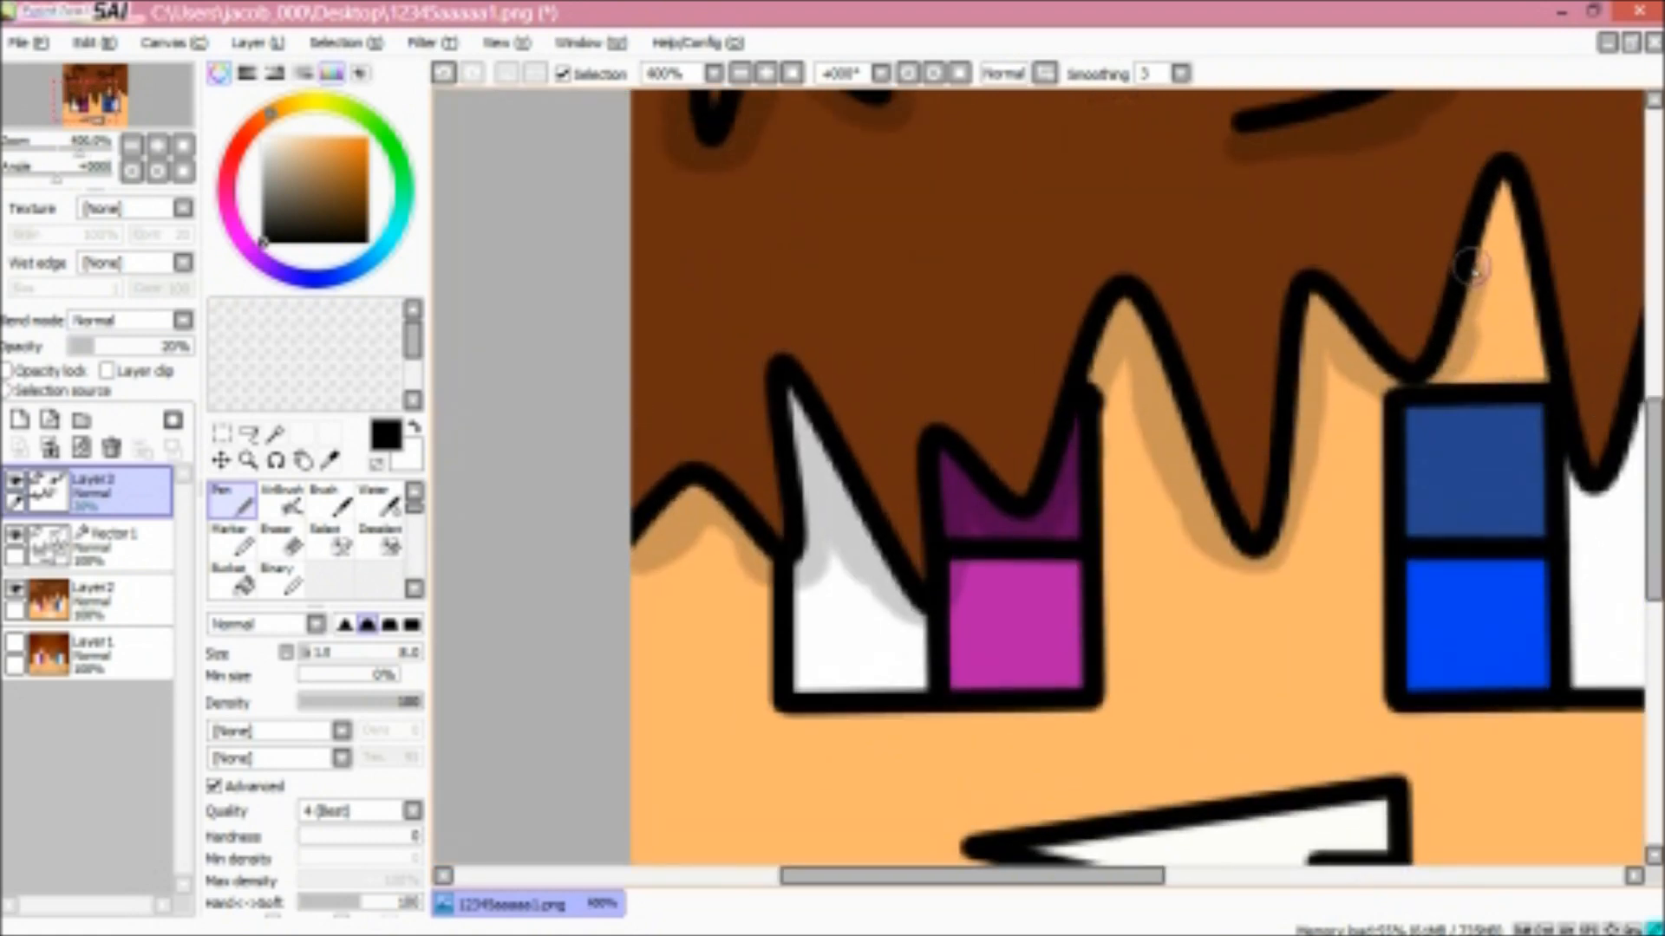
pyautogui.moveTo(1479, 306)
pyautogui.mouseDown()
pyautogui.moveTo(1499, 189)
pyautogui.moveTo(1553, 401)
pyautogui.mouseUp()
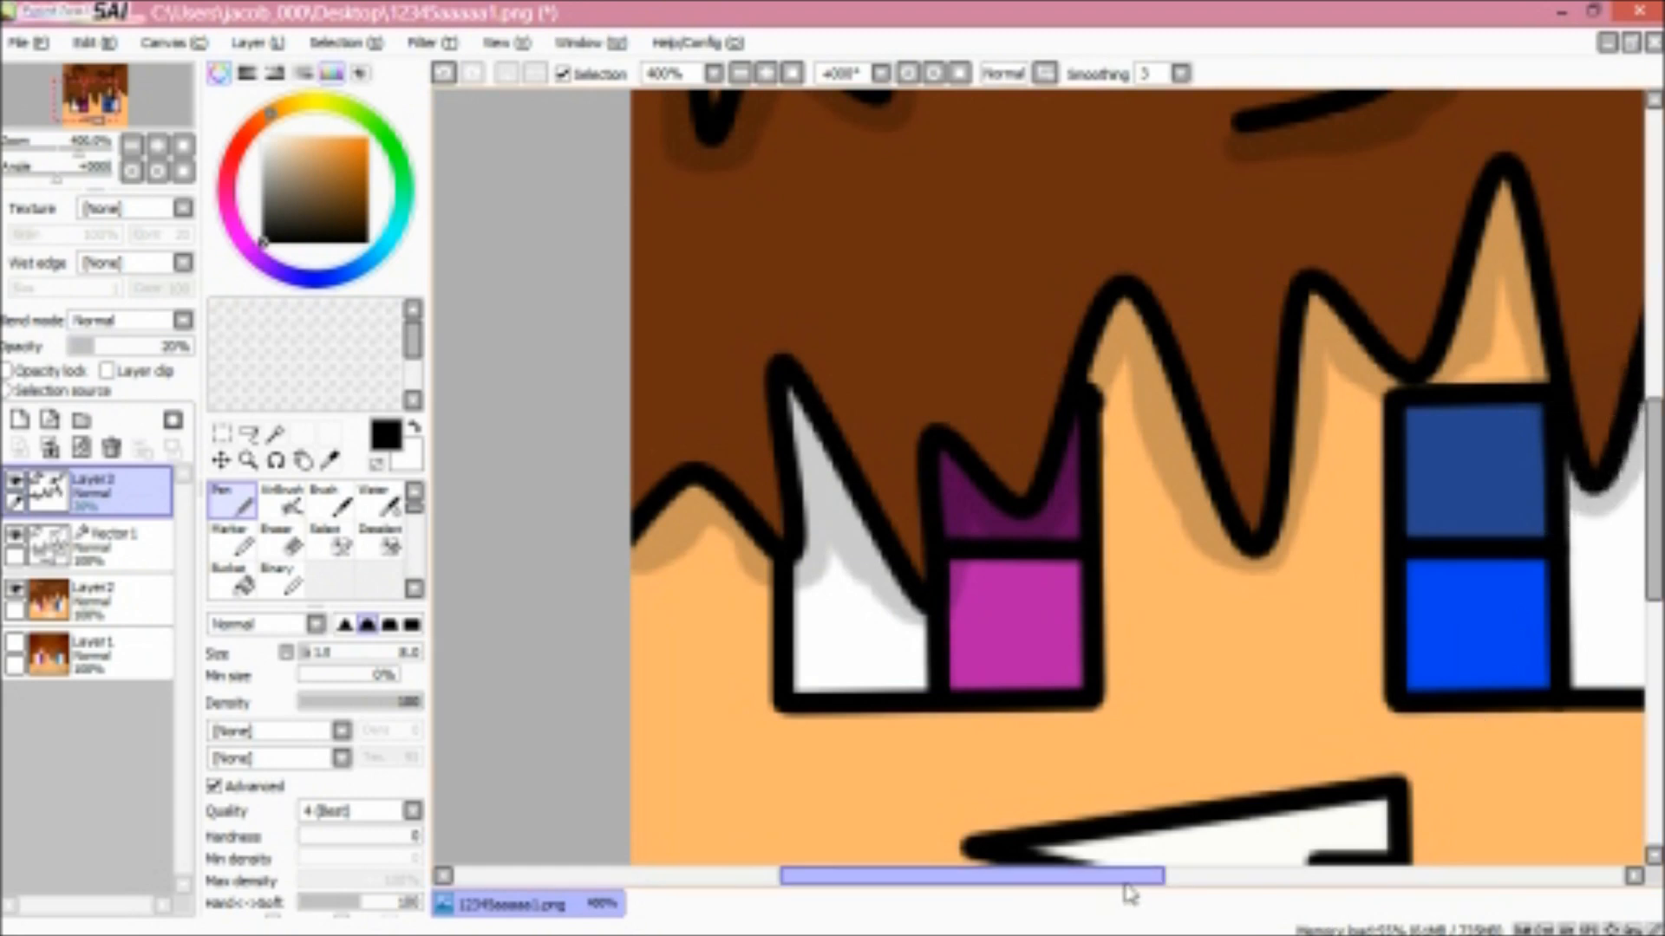
# Shade beneath the hair spike over the right eye's white and along the fringe to the face's right edge
pyautogui.moveTo(1148, 877); pyautogui.dragTo(1263, 878)
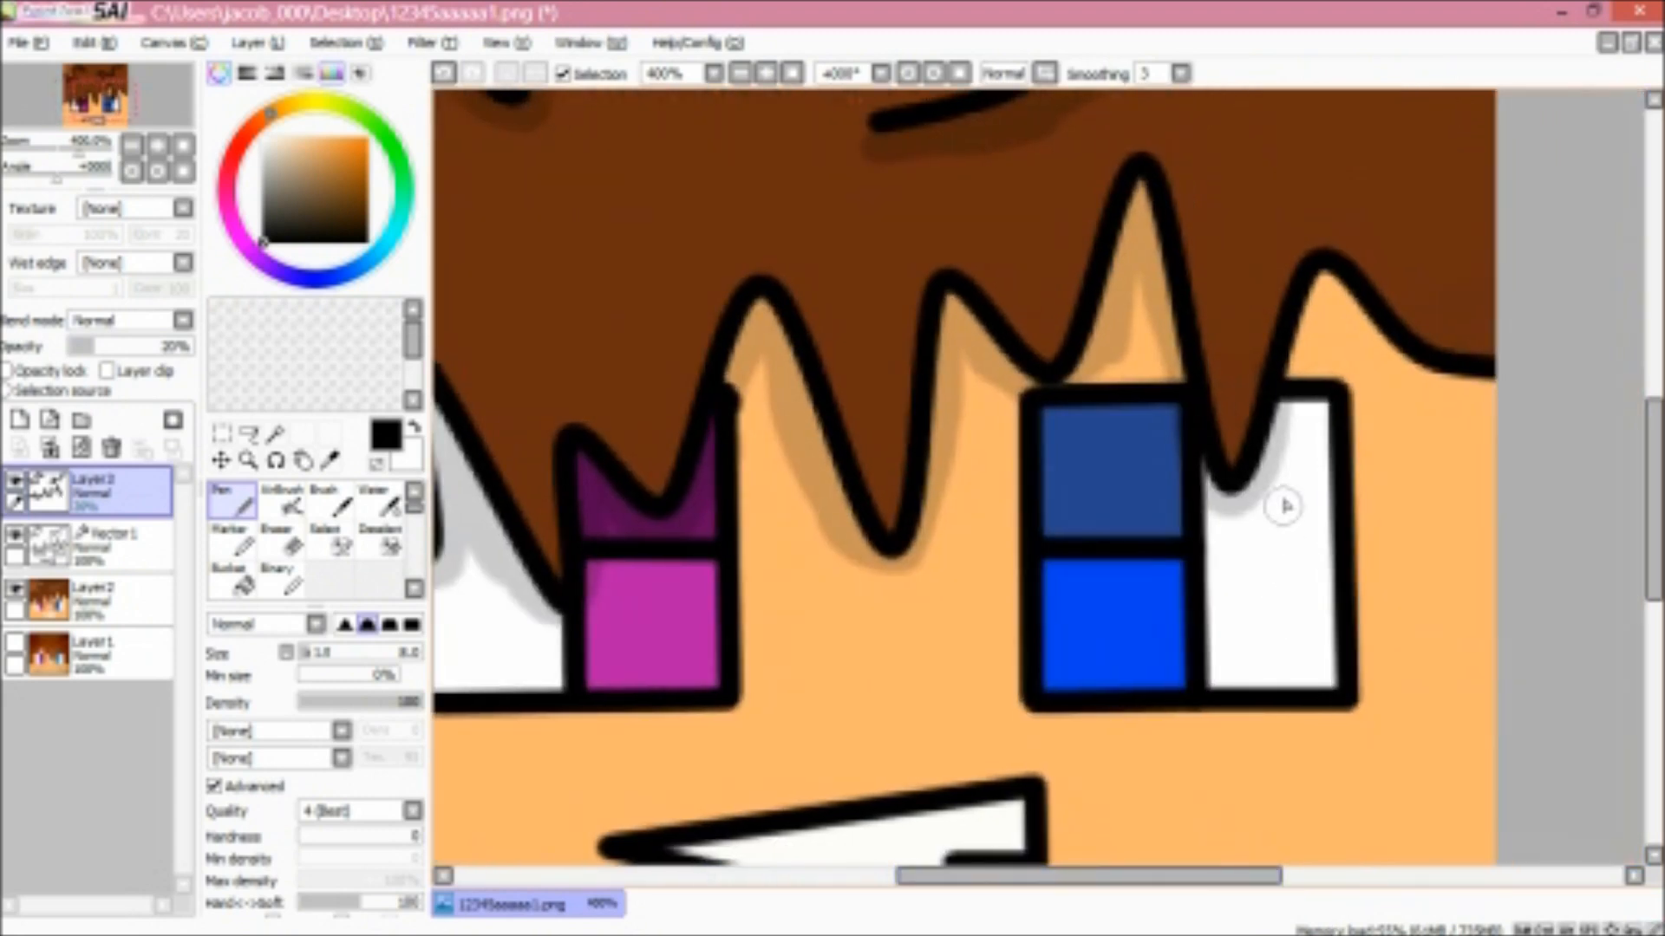
pyautogui.moveTo(1292, 368)
pyautogui.mouseDown()
pyautogui.moveTo(1318, 279)
pyautogui.moveTo(1368, 356)
pyautogui.moveTo(1428, 385)
pyautogui.moveTo(1357, 323)
pyautogui.mouseUp()
pyautogui.scroll(-2, 1212, 657)
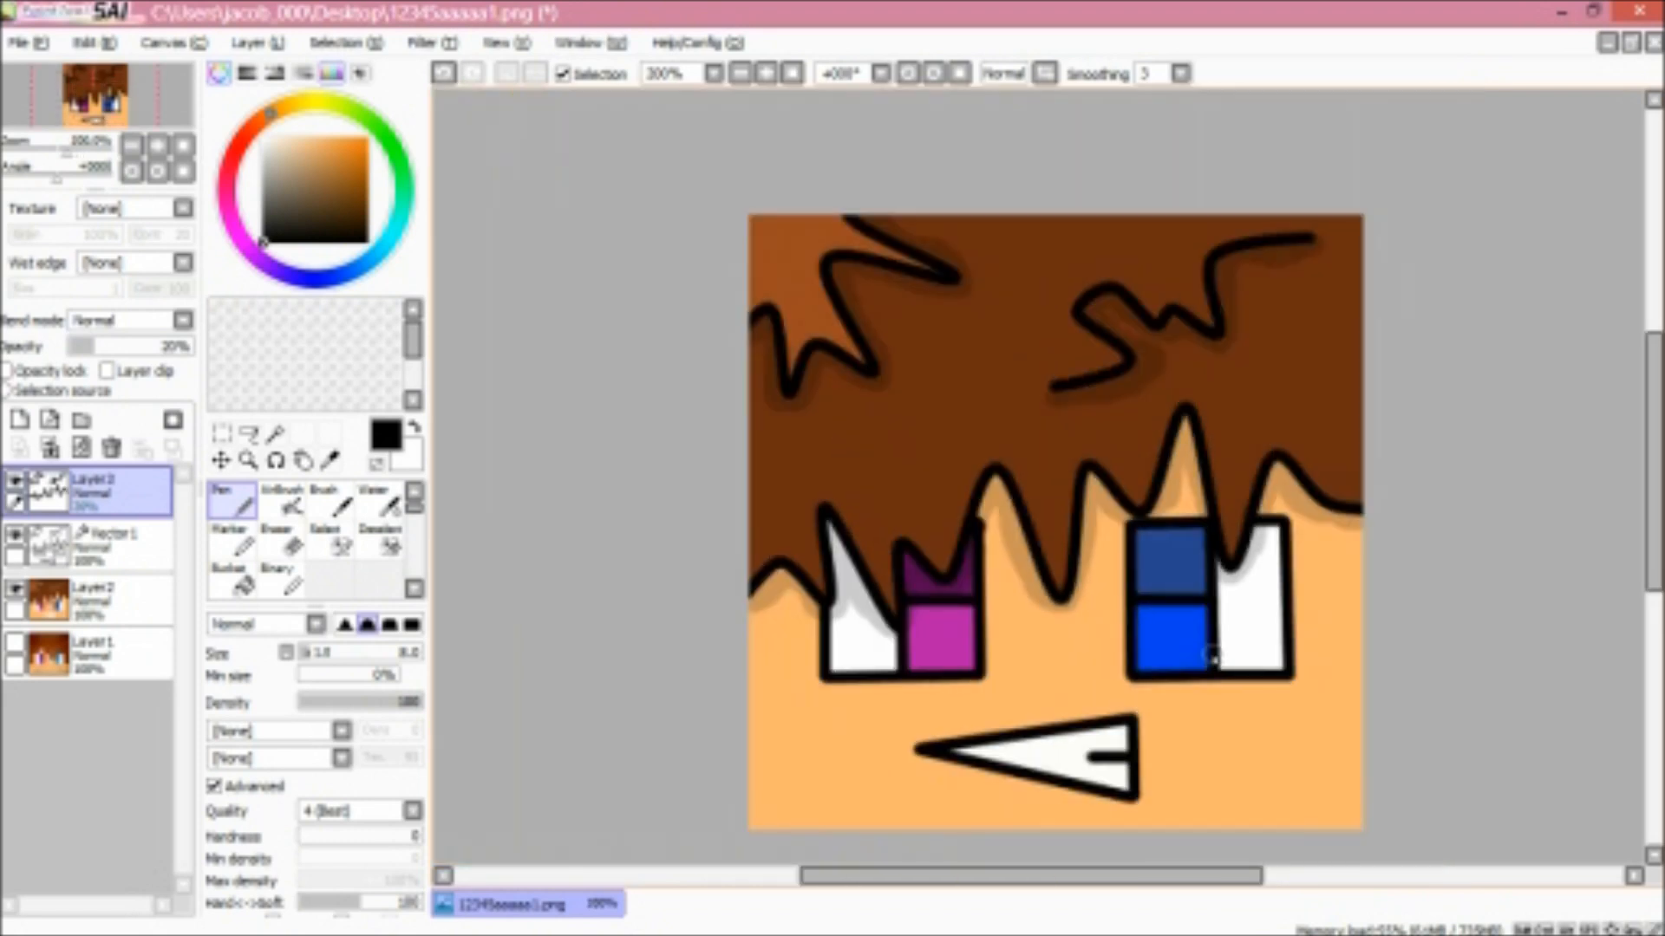
pyautogui.scroll(3, 1115, 396)
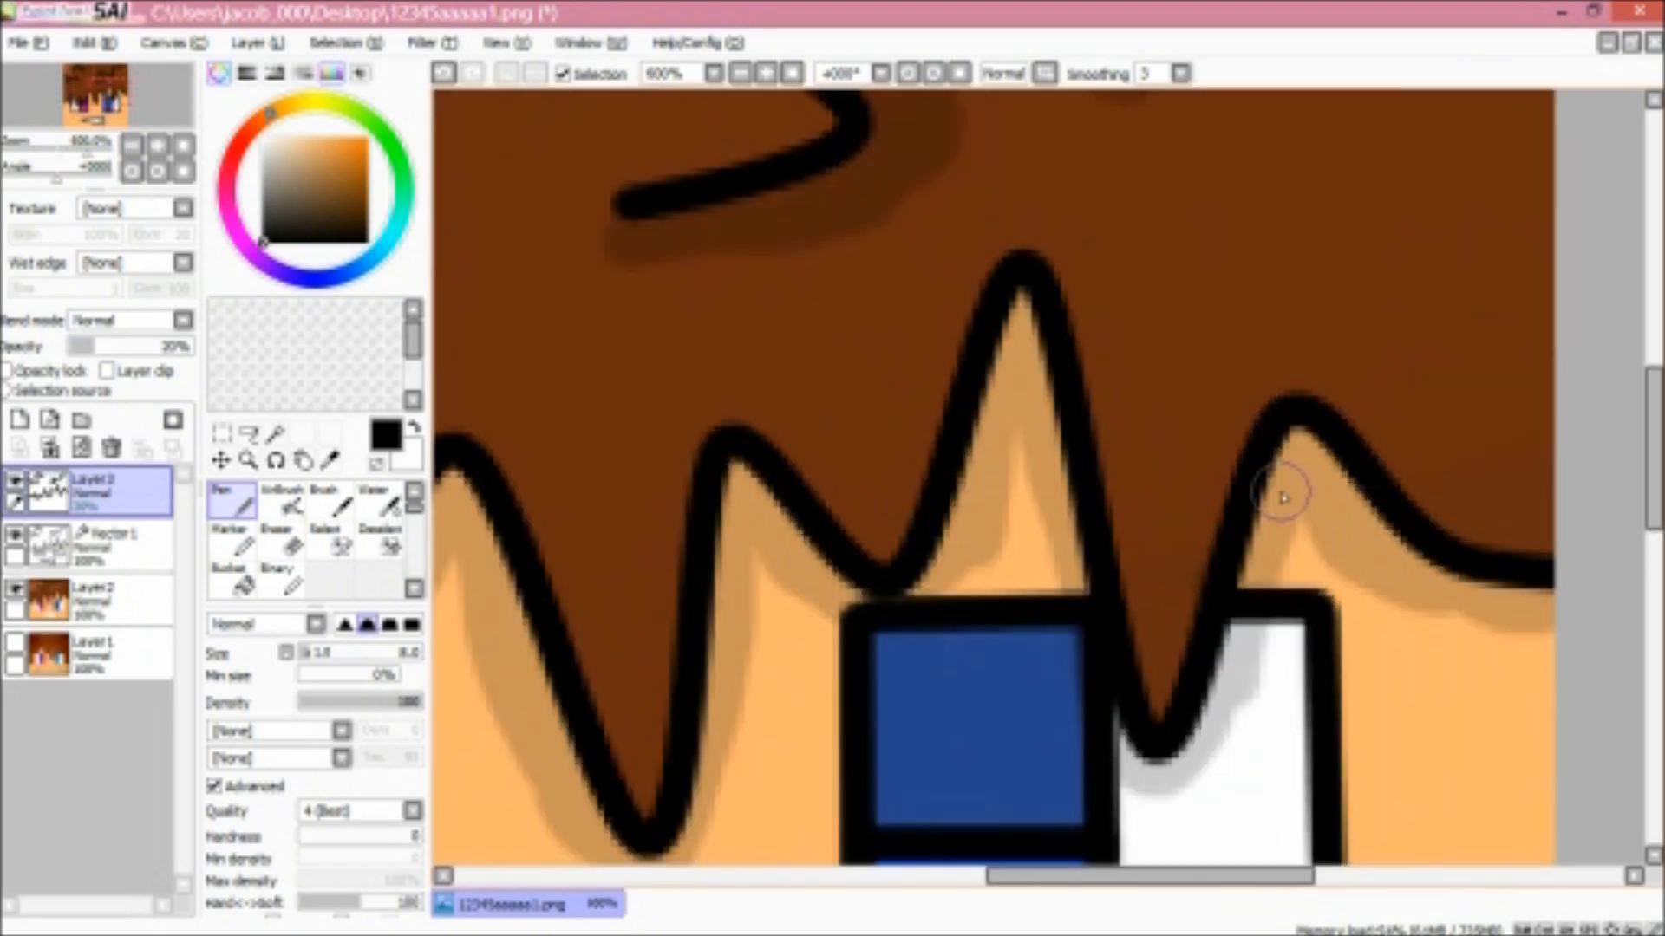
pyautogui.scroll(-3, 1279, 484)
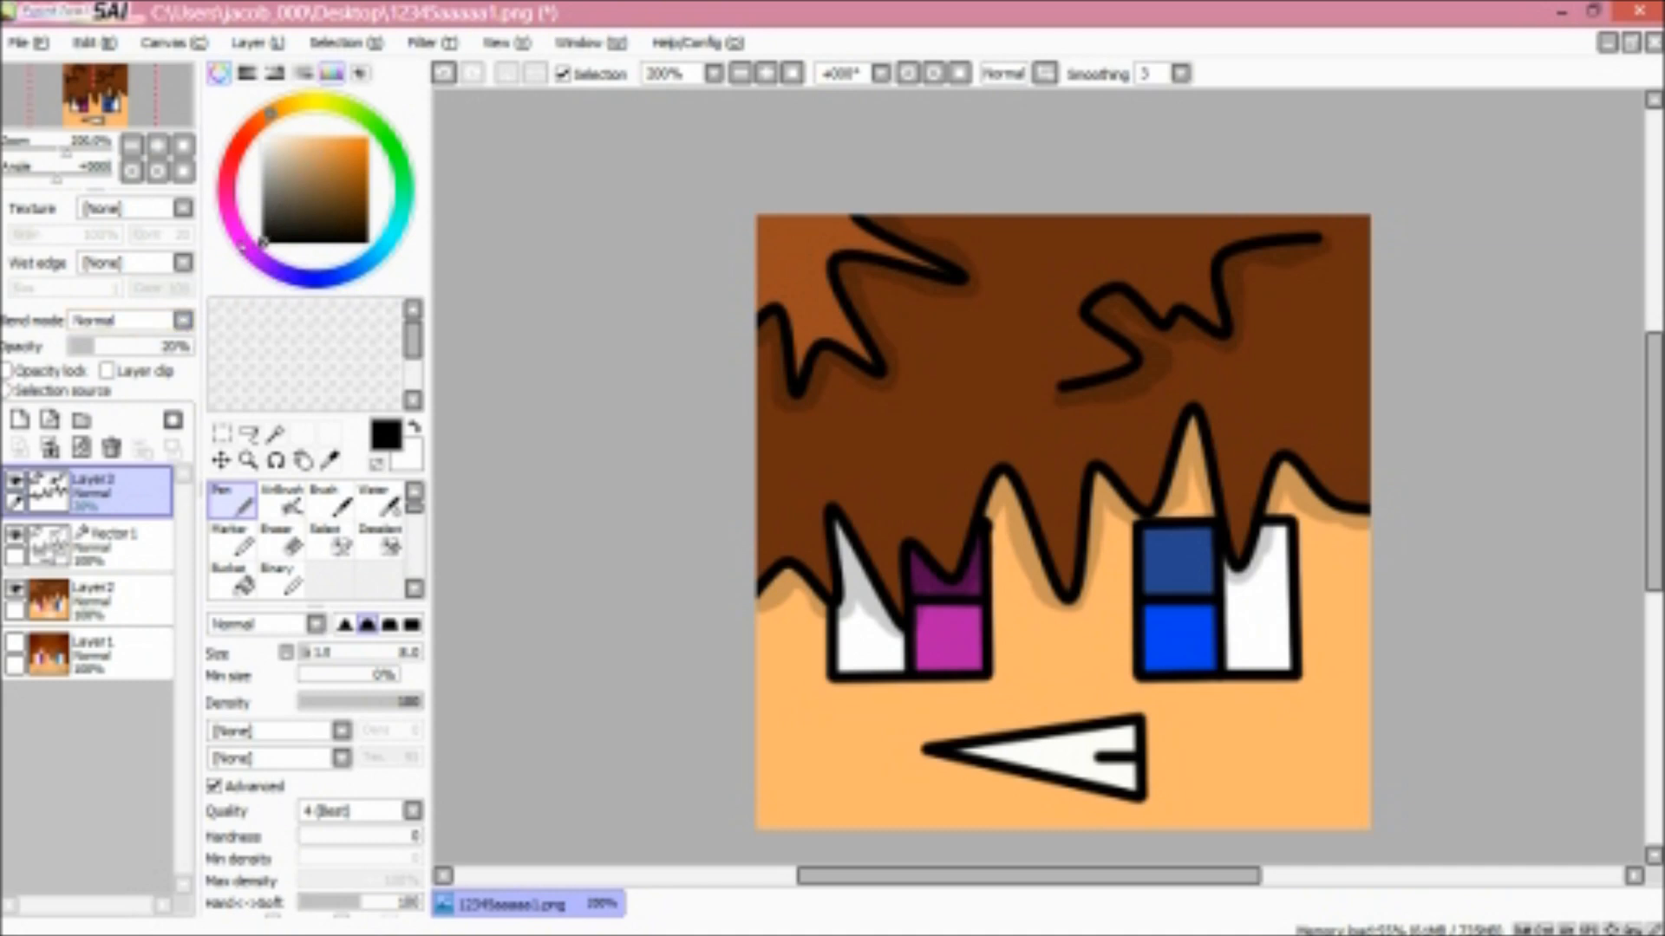
# Choose white as the color and paint translucent highlights along the outer edges of the pink and dark purple iris squares
pyautogui.moveTo(277, 216); pyautogui.dragTo(266, 100)
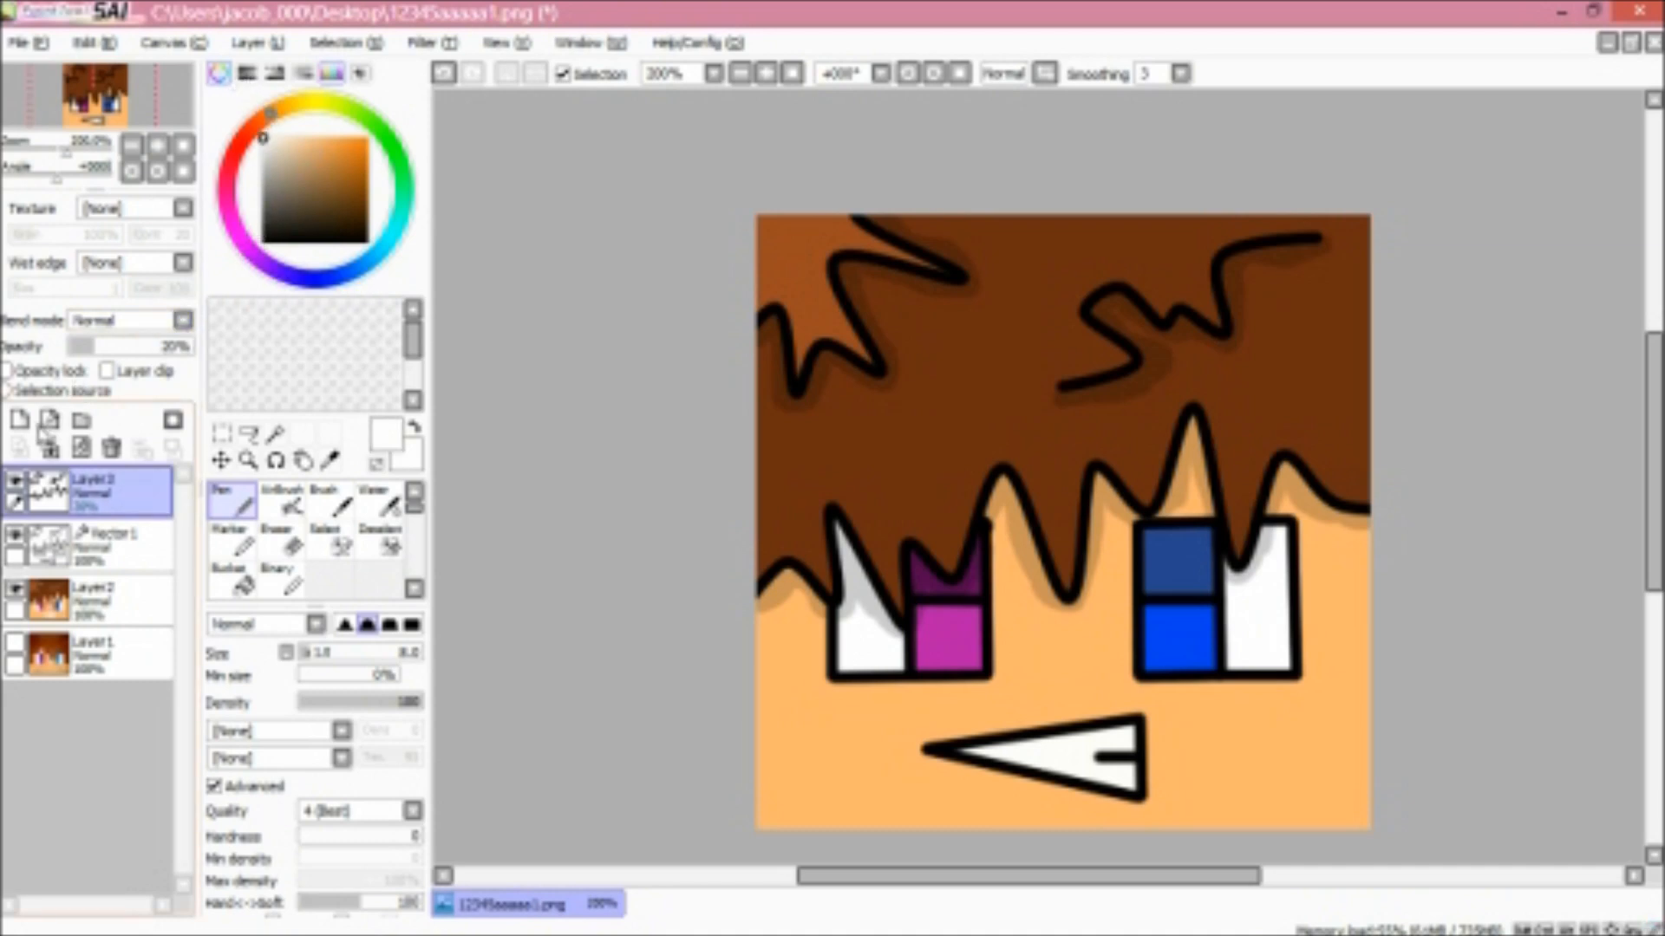
pyautogui.scroll(1, 778, 612)
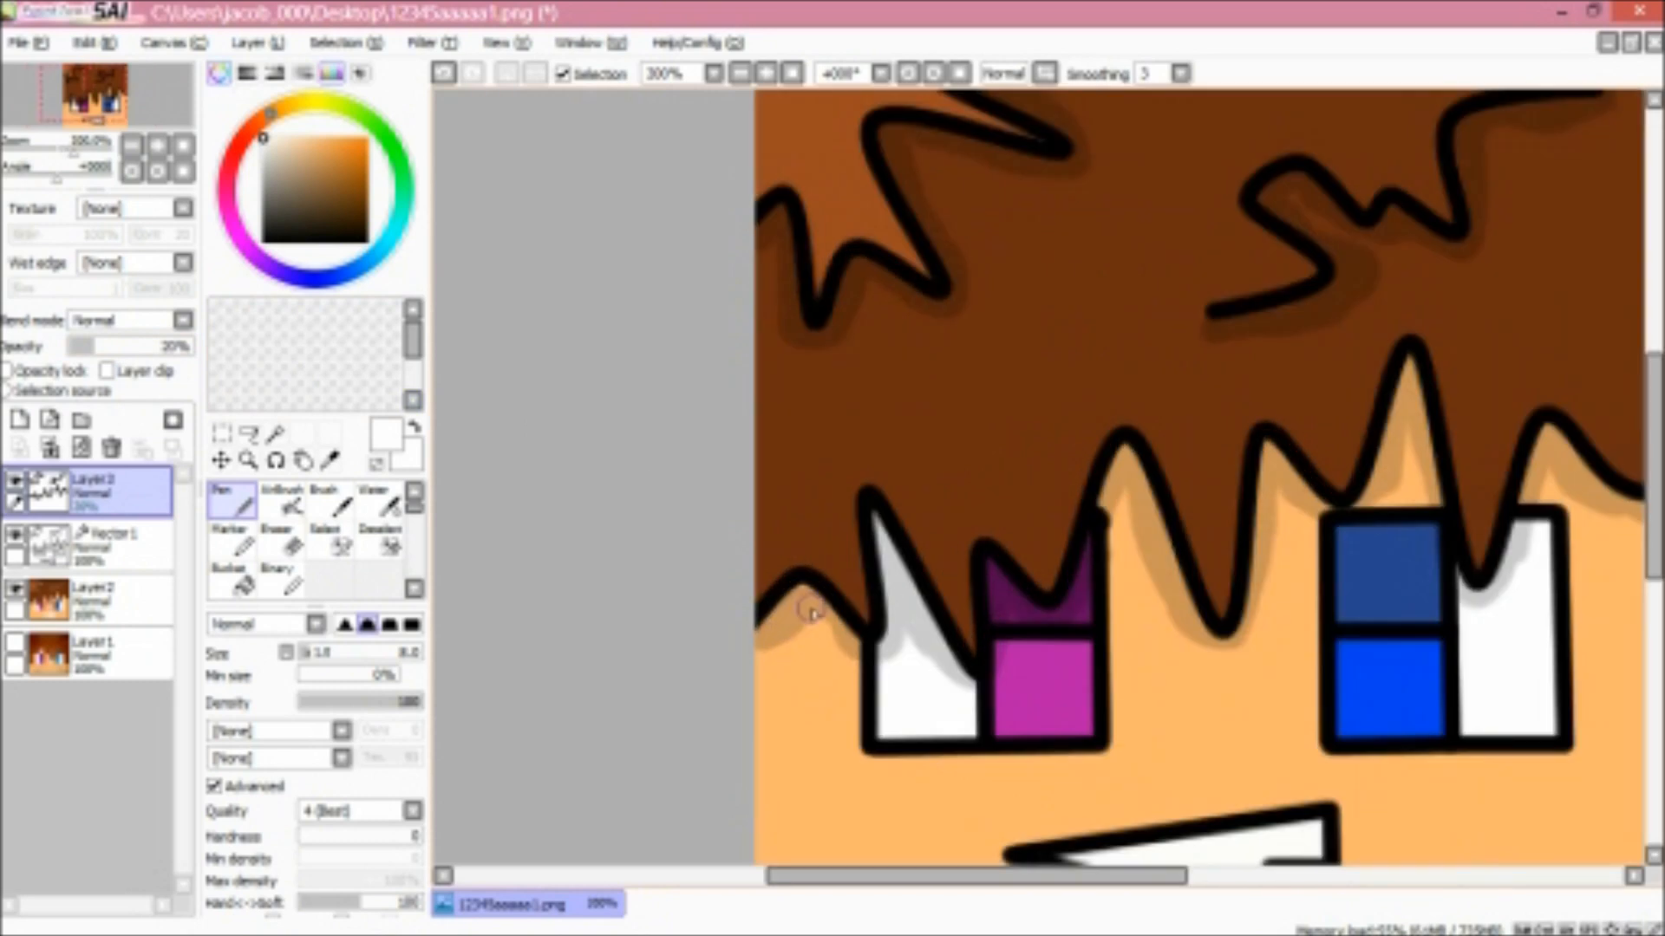
pyautogui.scroll(1, 739, 673)
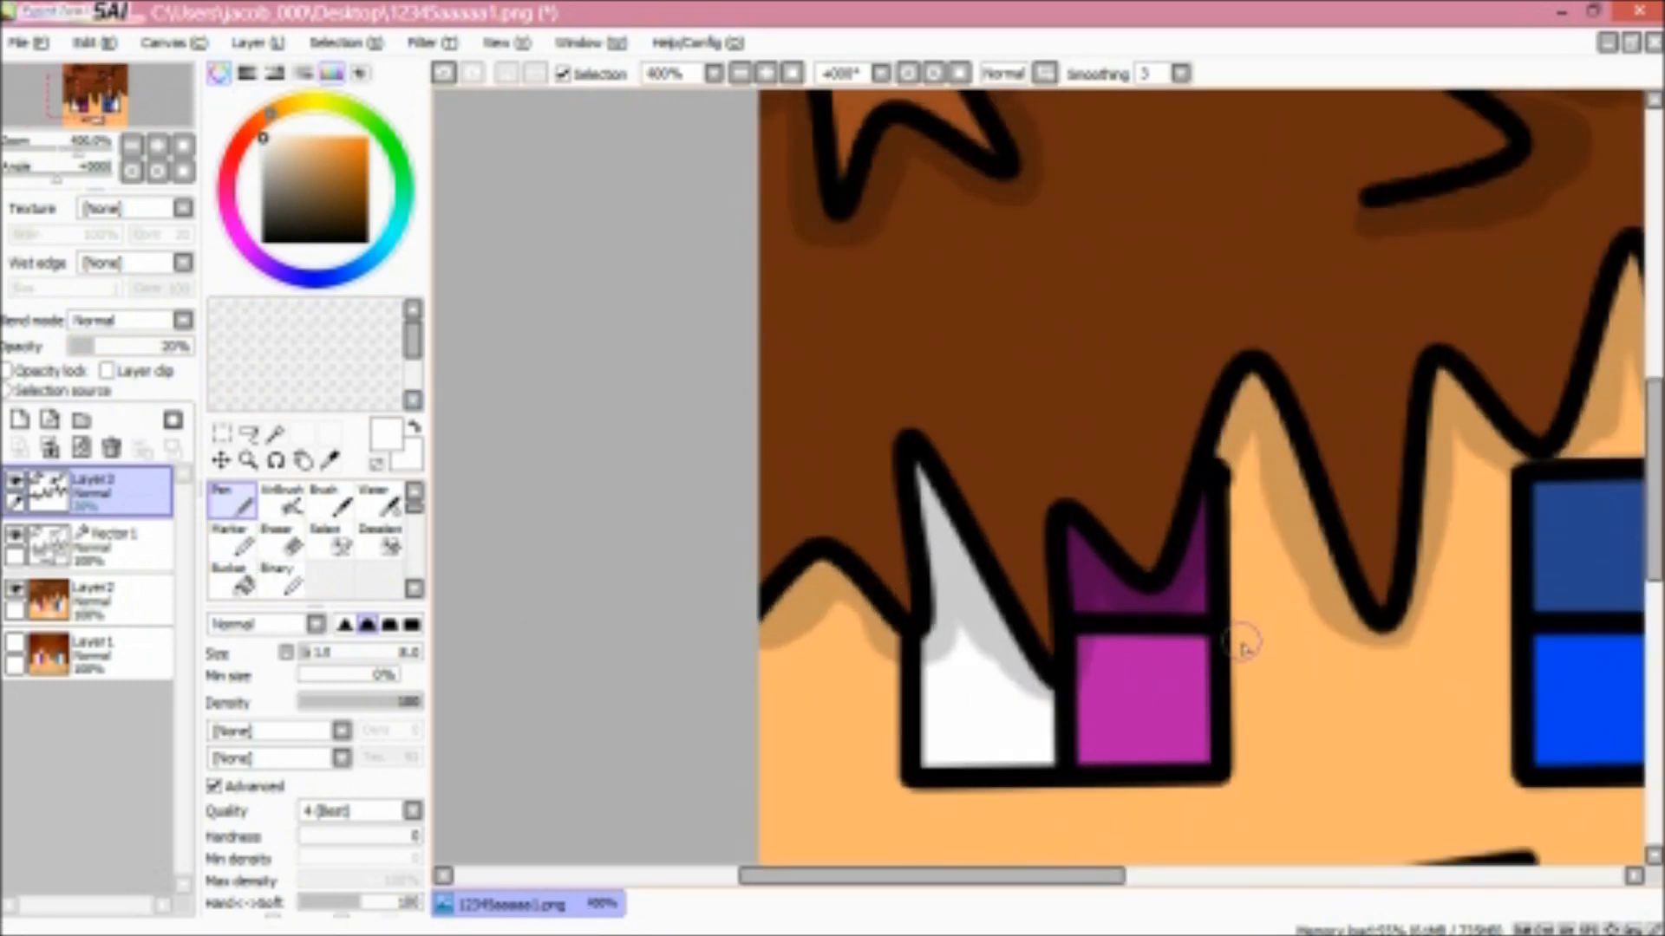
pyautogui.moveTo(1194, 657)
pyautogui.mouseDown()
pyautogui.moveTo(1194, 756)
pyautogui.moveTo(1155, 758)
pyautogui.moveTo(1205, 734)
pyautogui.mouseUp()
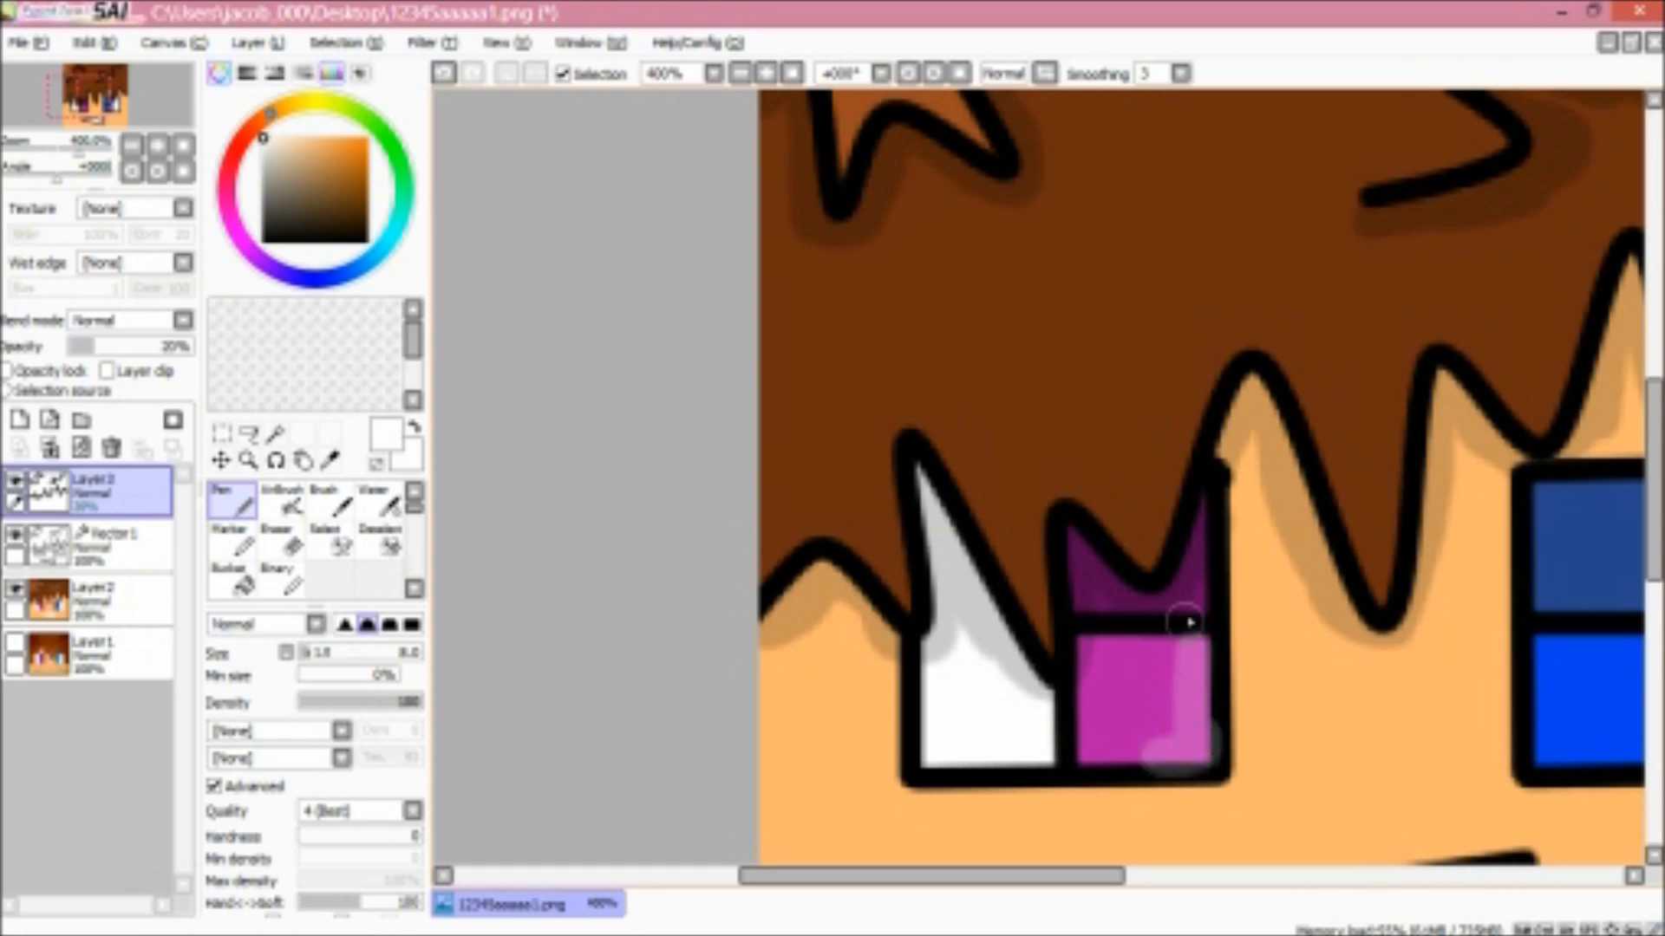
pyautogui.moveTo(1197, 581); pyautogui.dragTo(1195, 598)
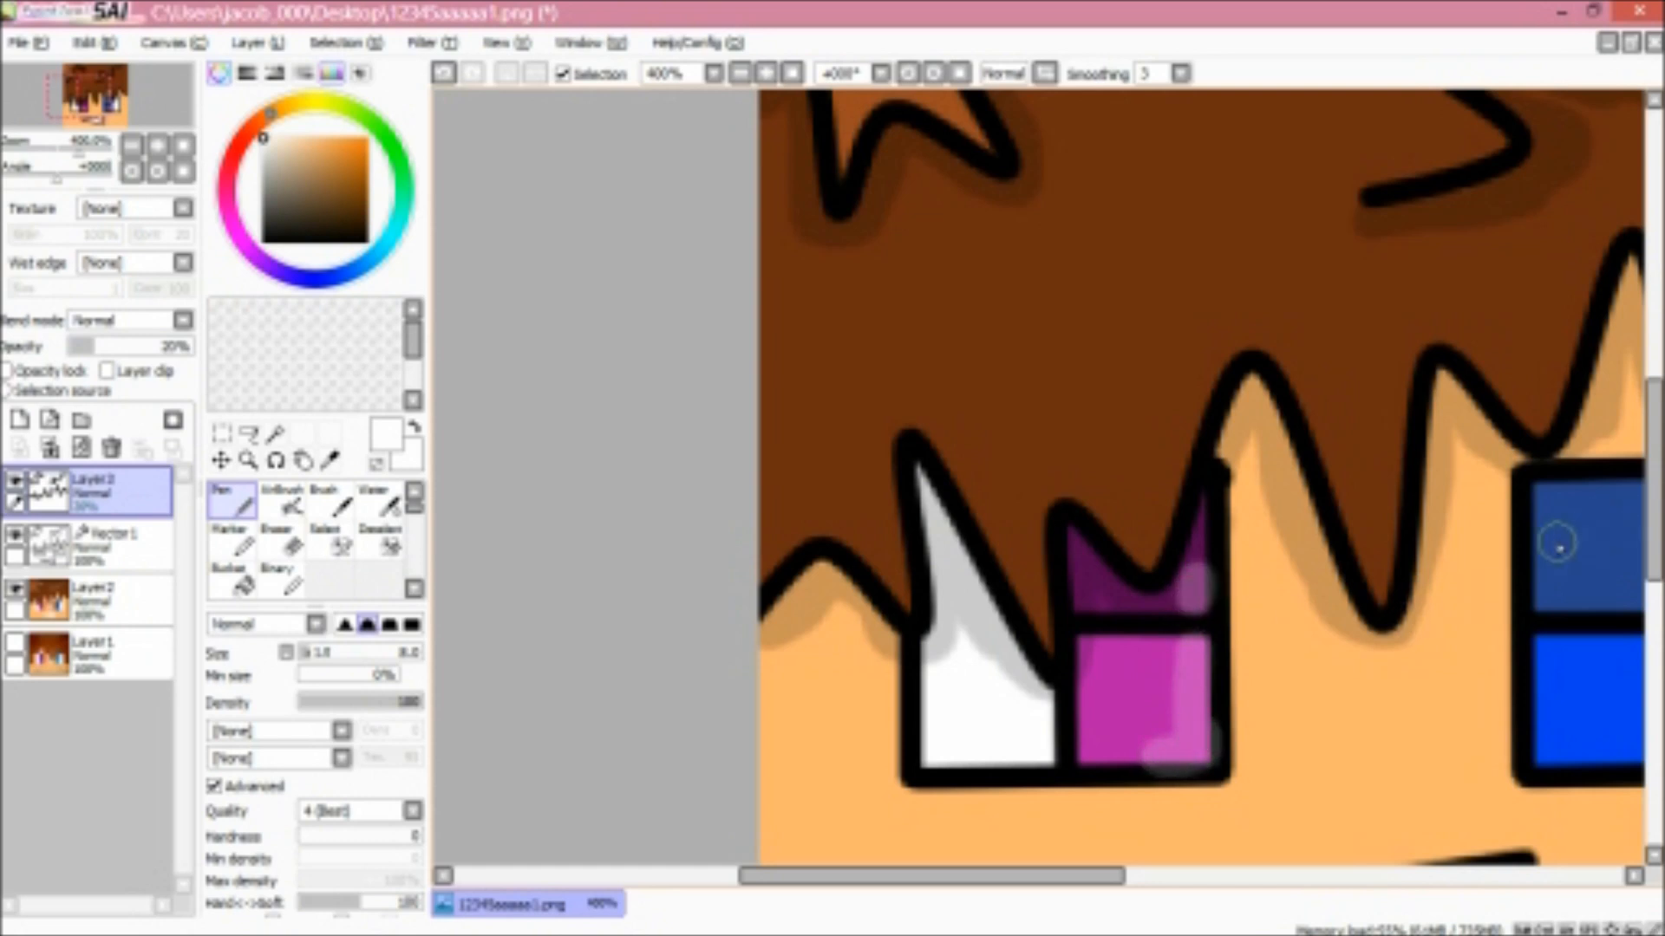
# Paint matching translucent white highlights along the inner edges of the dark and bright blue iris squares
pyautogui.moveTo(1545, 541); pyautogui.dragTo(1542, 610)
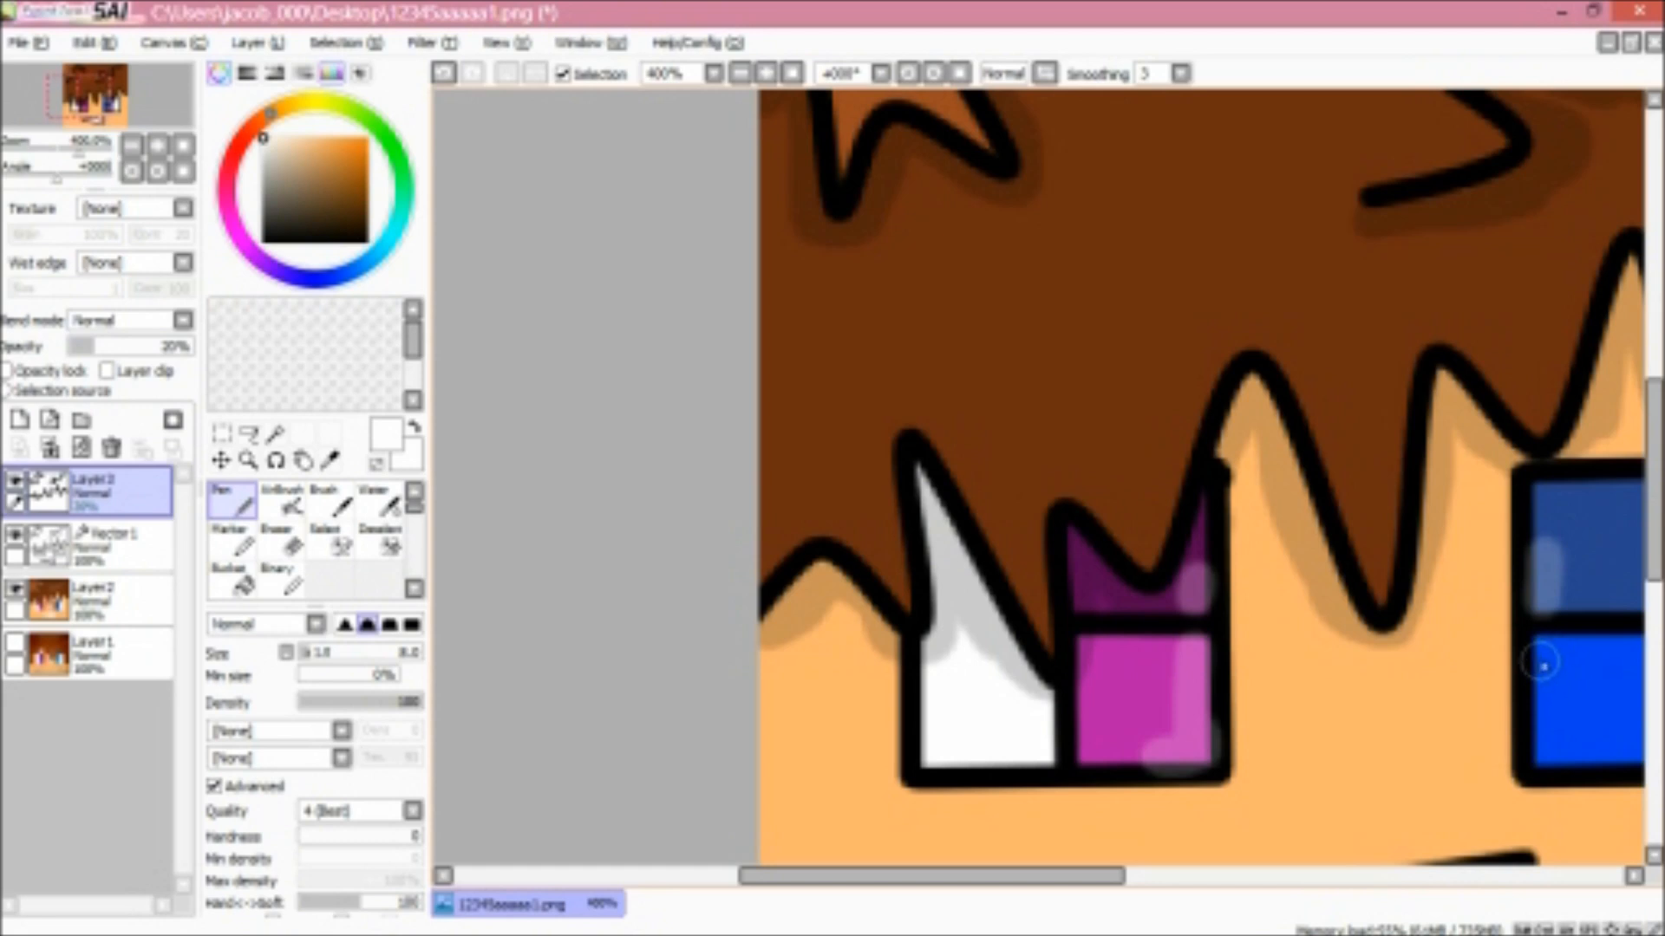
pyautogui.moveTo(1542, 659)
pyautogui.mouseDown()
pyautogui.moveTo(1552, 753)
pyautogui.moveTo(1578, 761)
pyautogui.mouseUp()
pyautogui.scroll(-3, 1578, 756)
# Examine the shadows under the hair and the eye highlights across the whole face at several magnifications
pyautogui.moveTo(1070, 877); pyautogui.dragTo(1199, 908)
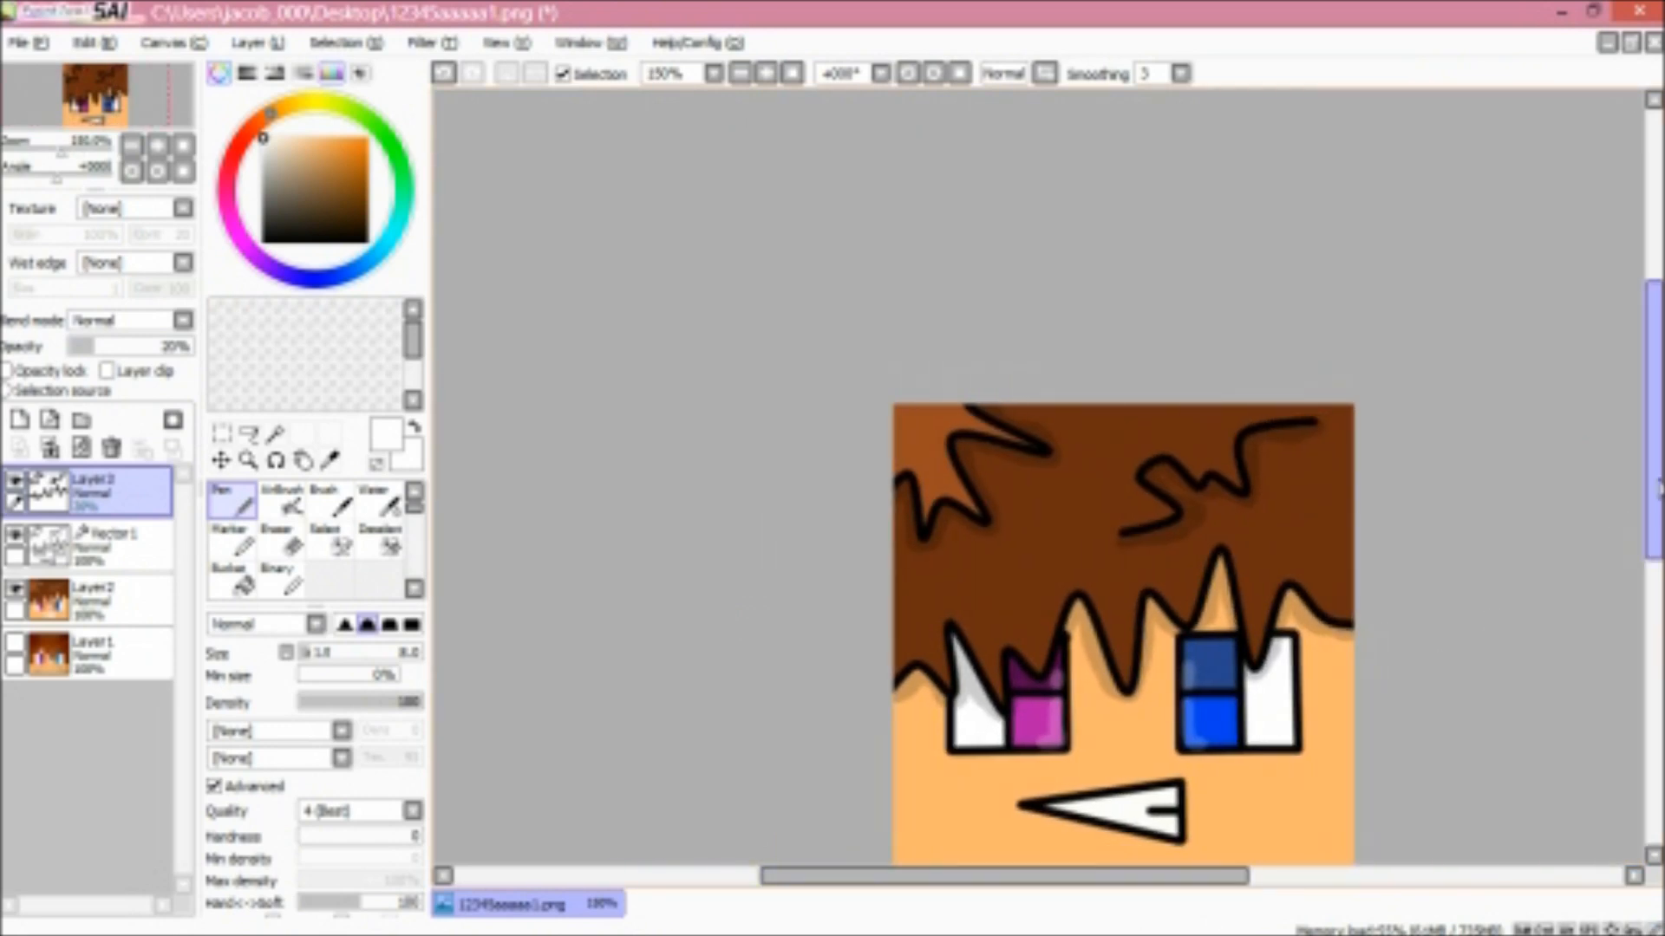
pyautogui.moveTo(1638, 494); pyautogui.dragTo(1639, 551)
pyautogui.scroll(2, 1405, 509)
pyautogui.scroll(-2, 1400, 531)
pyautogui.scroll(2, 1340, 733)
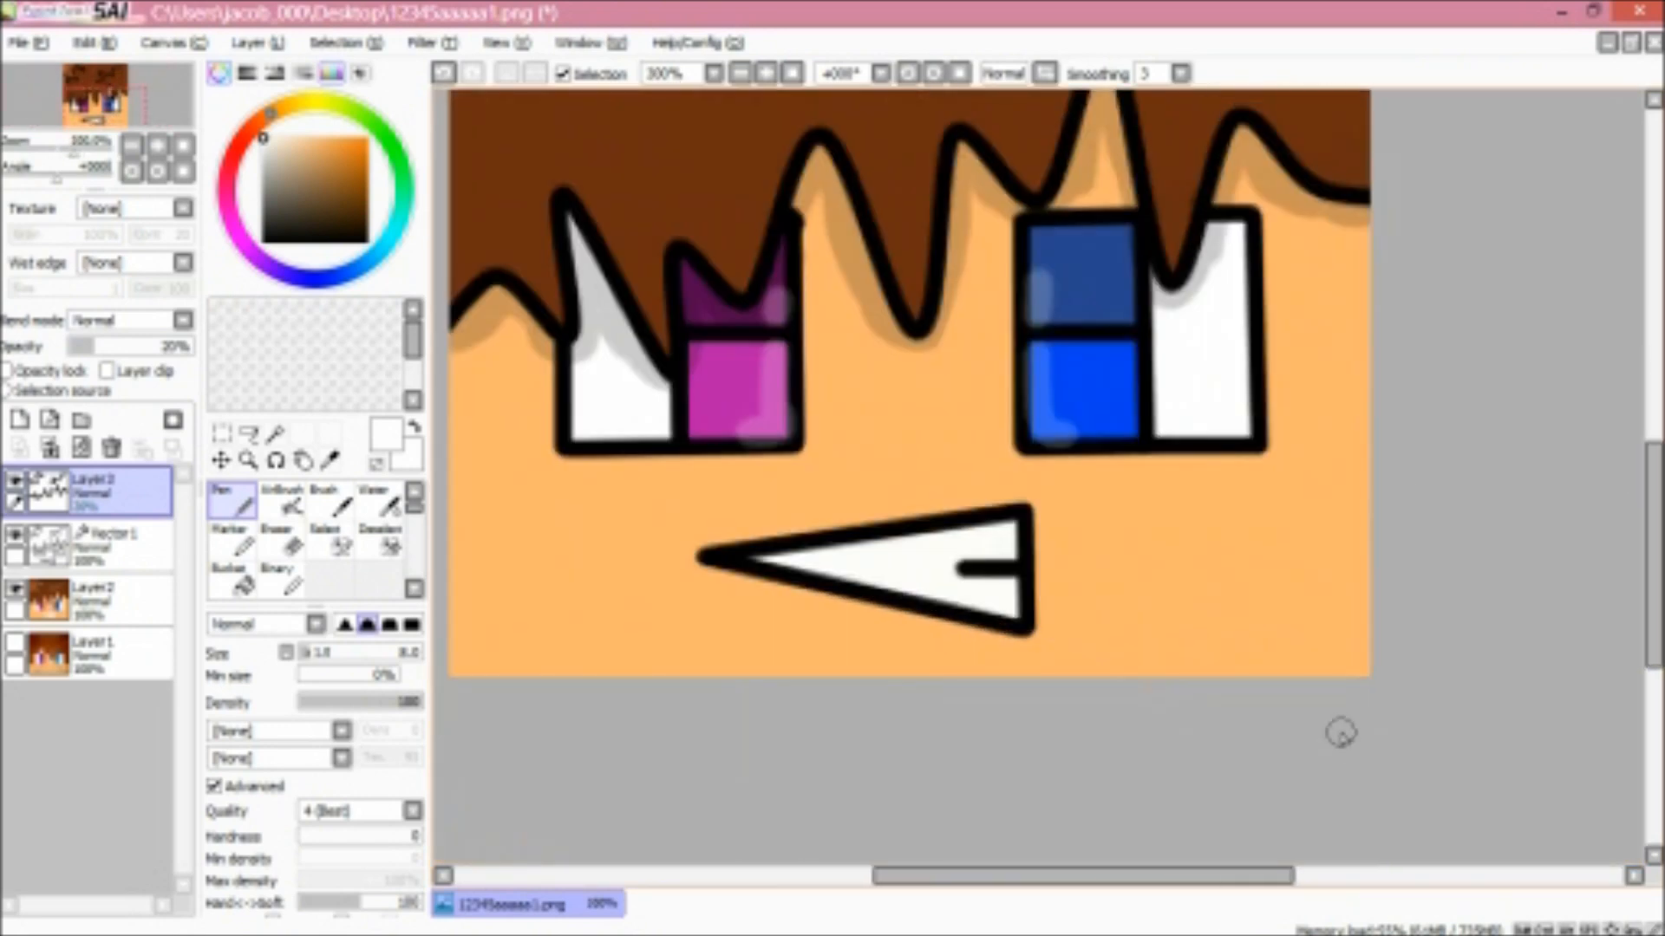
pyautogui.moveTo(1263, 882); pyautogui.dragTo(1170, 832)
pyautogui.scroll(-3, 1256, 689)
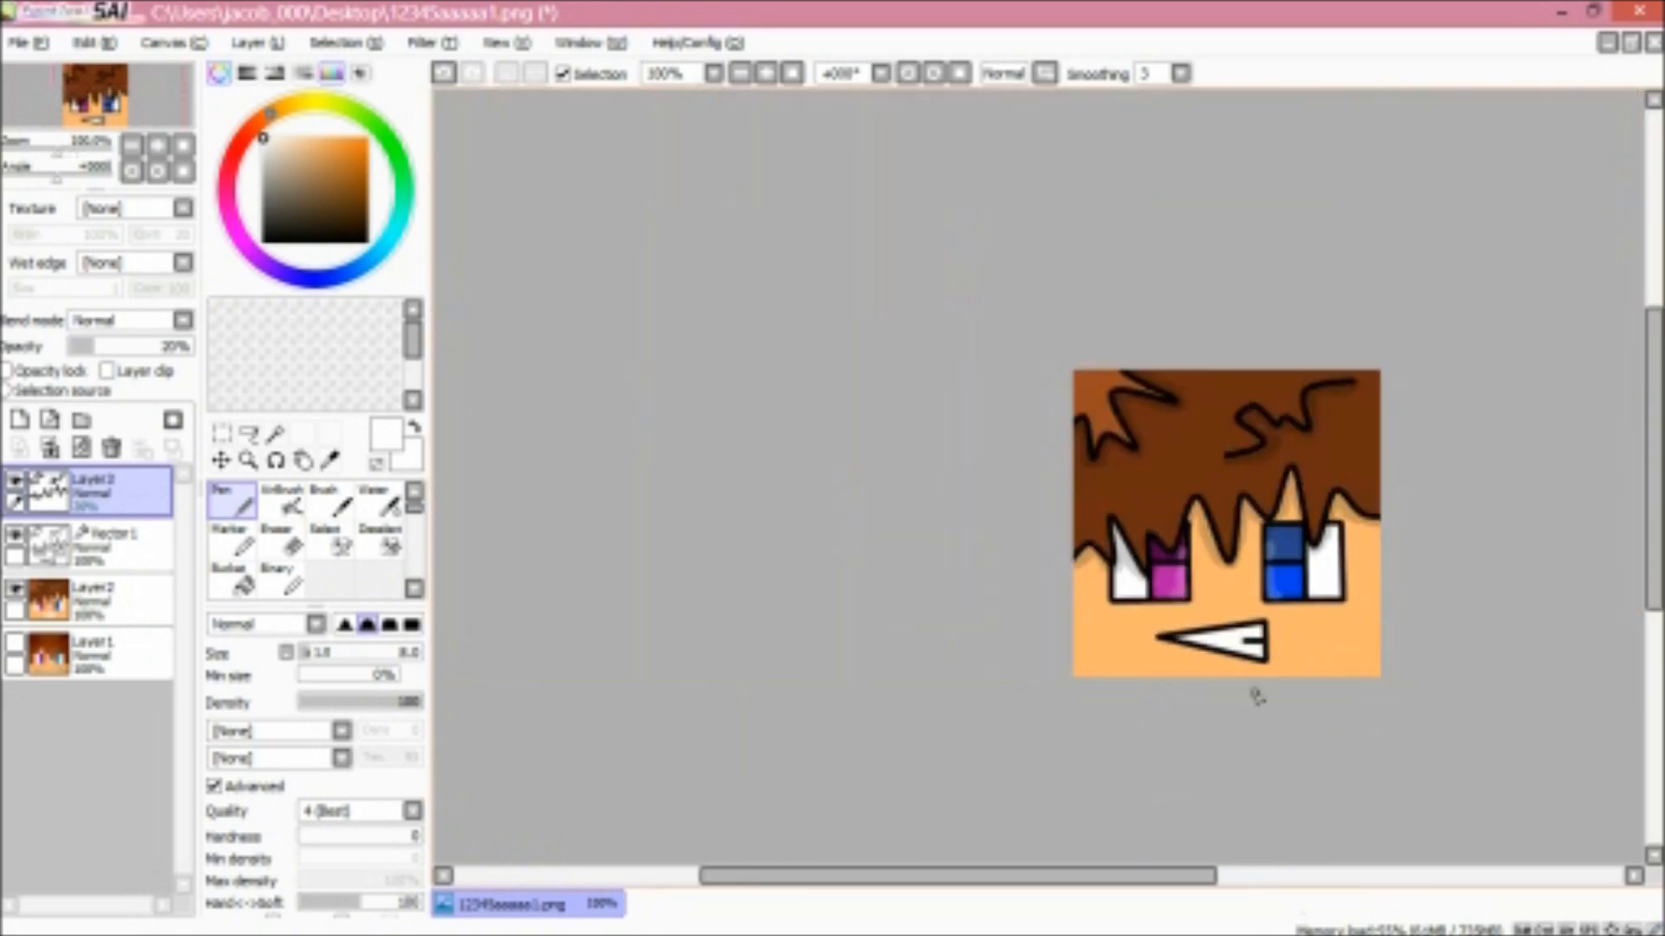
pyautogui.scroll(3, 1313, 661)
pyautogui.moveTo(1654, 533); pyautogui.dragTo(1635, 476)
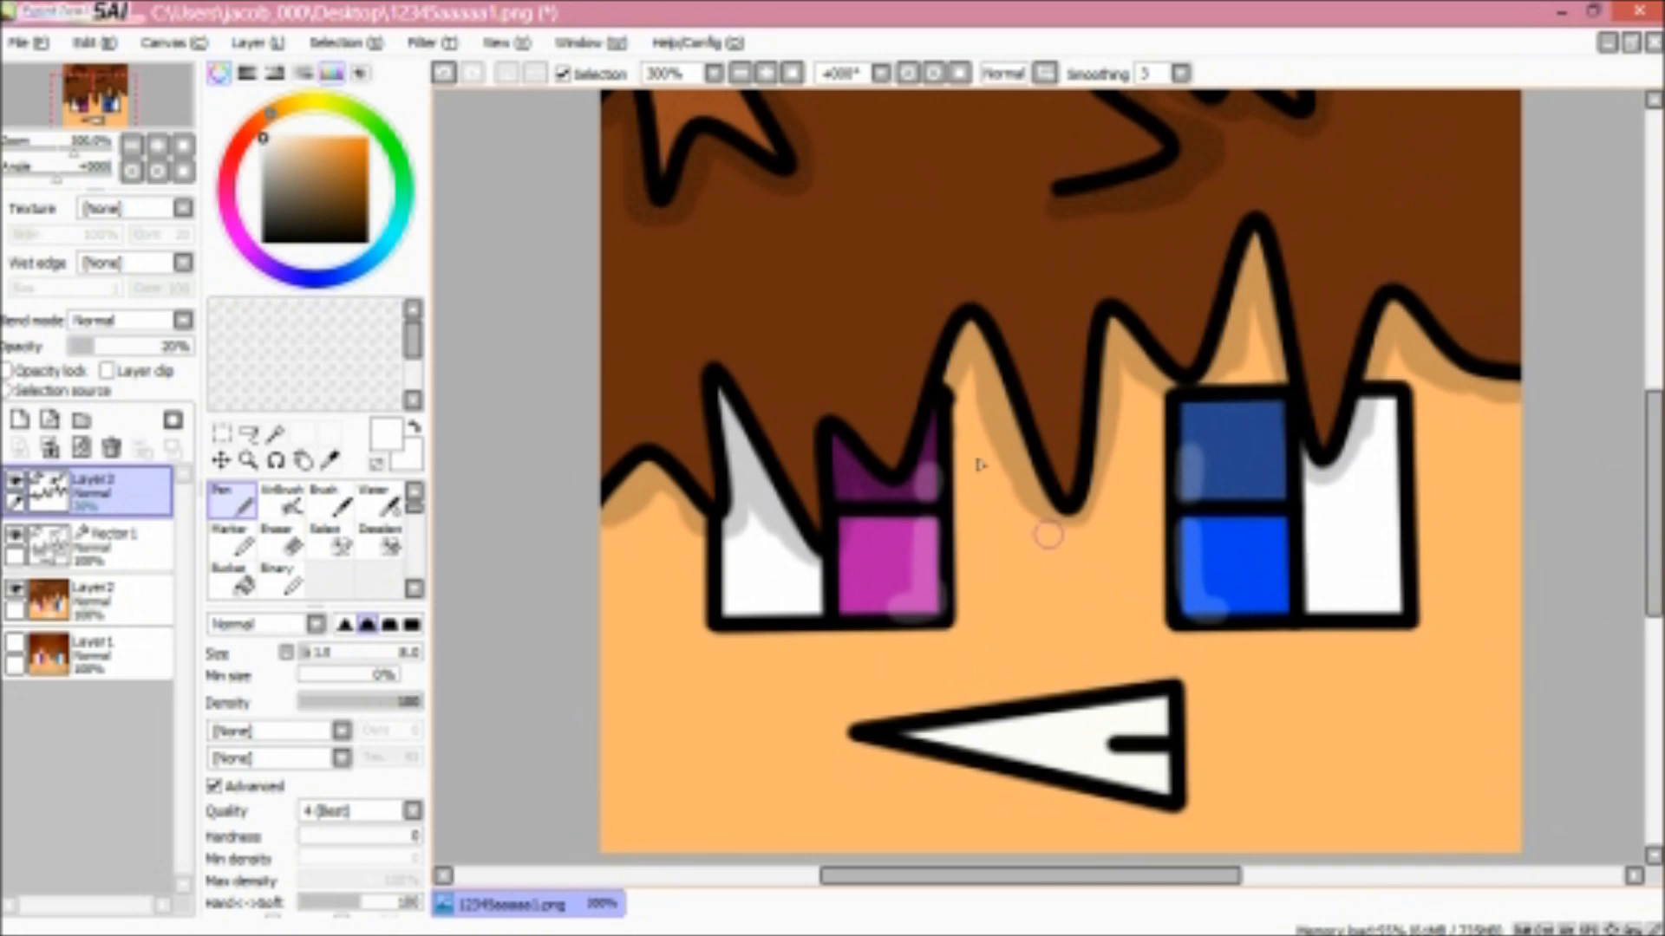
pyautogui.moveTo(1657, 486); pyautogui.dragTo(1630, 606)
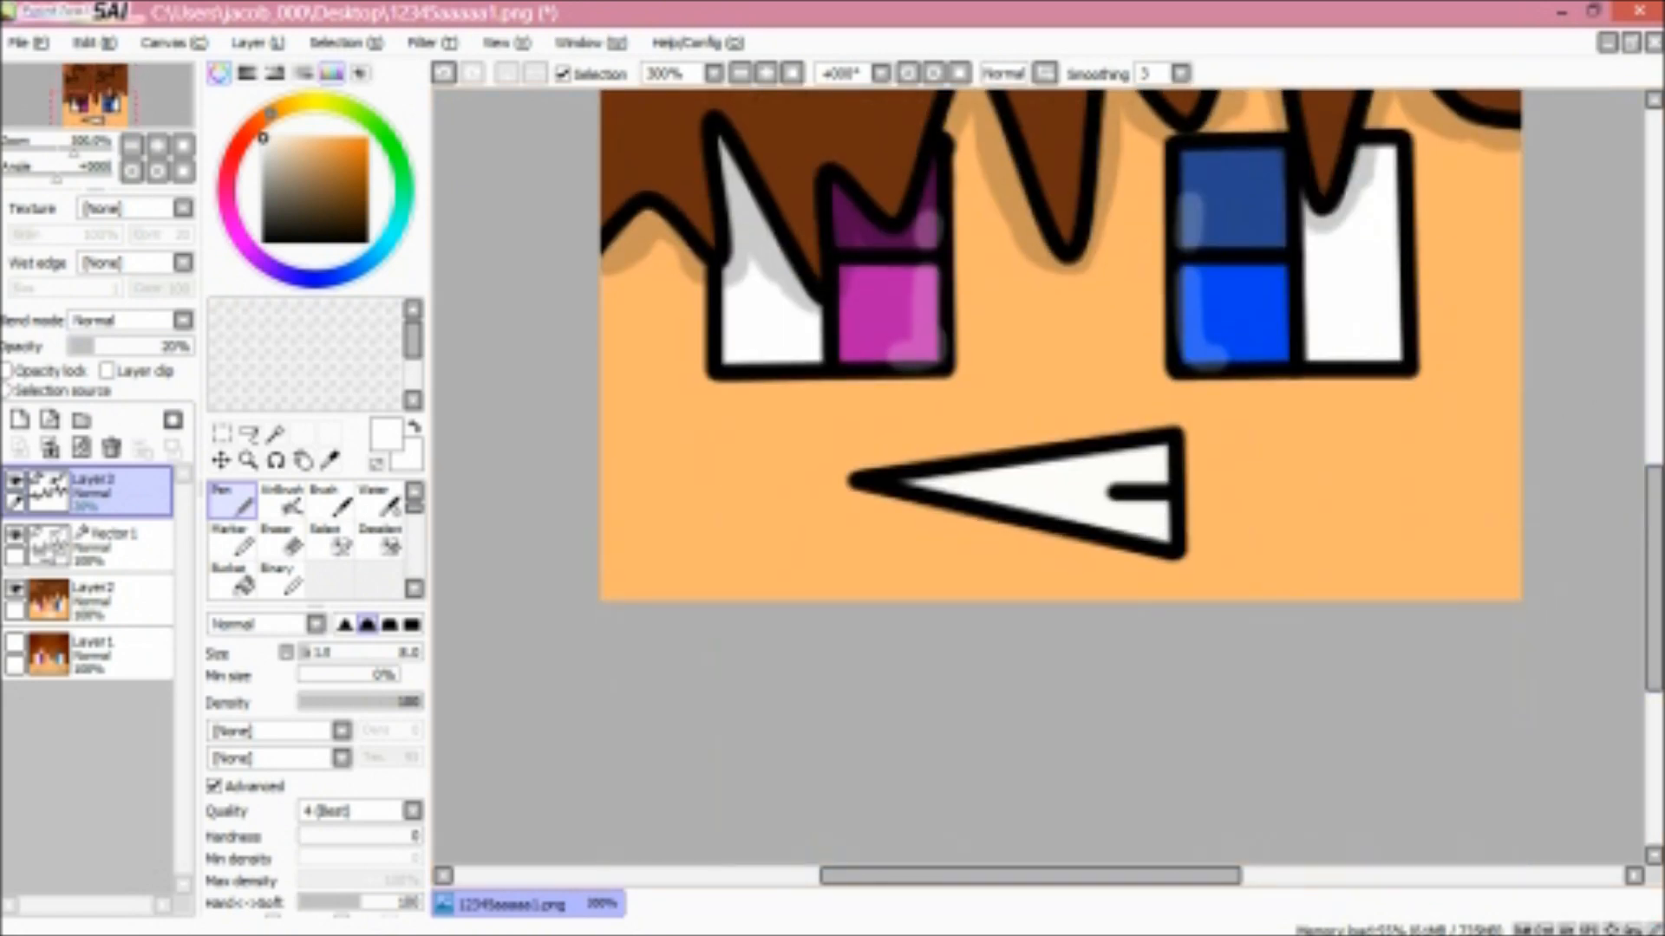
pyautogui.scroll(5, 1582, 520)
pyautogui.scroll(2, 1551, 373)
pyautogui.scroll(-7, 1513, 416)
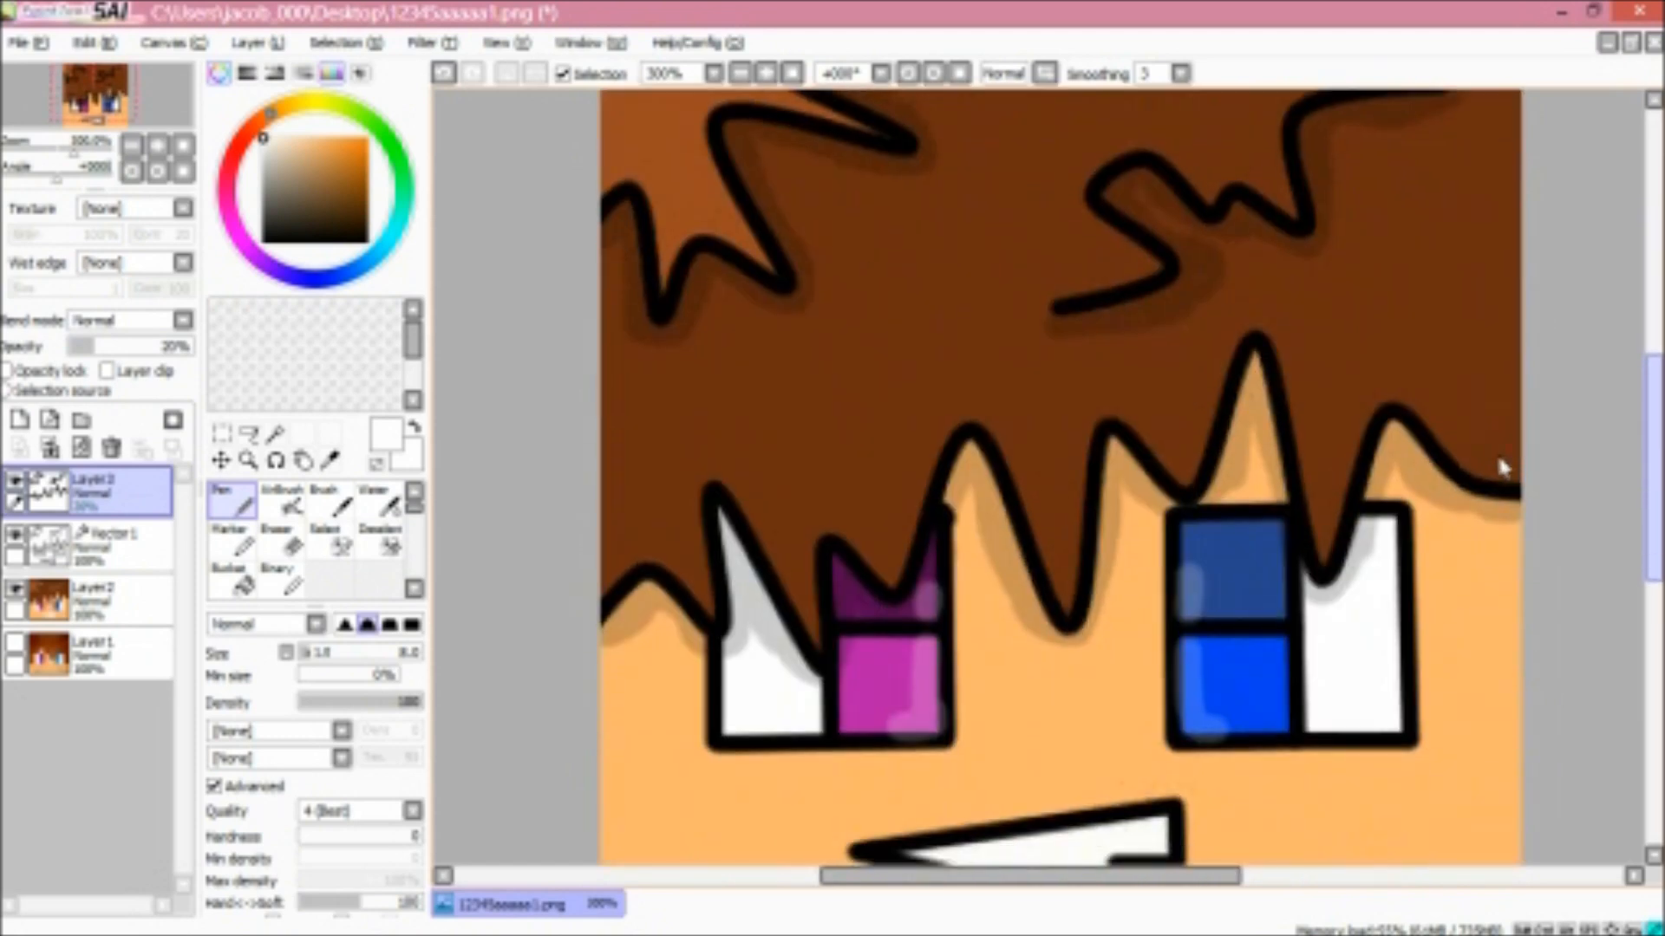
pyautogui.scroll(-3, 1526, 490)
pyautogui.scroll(1, 1614, 511)
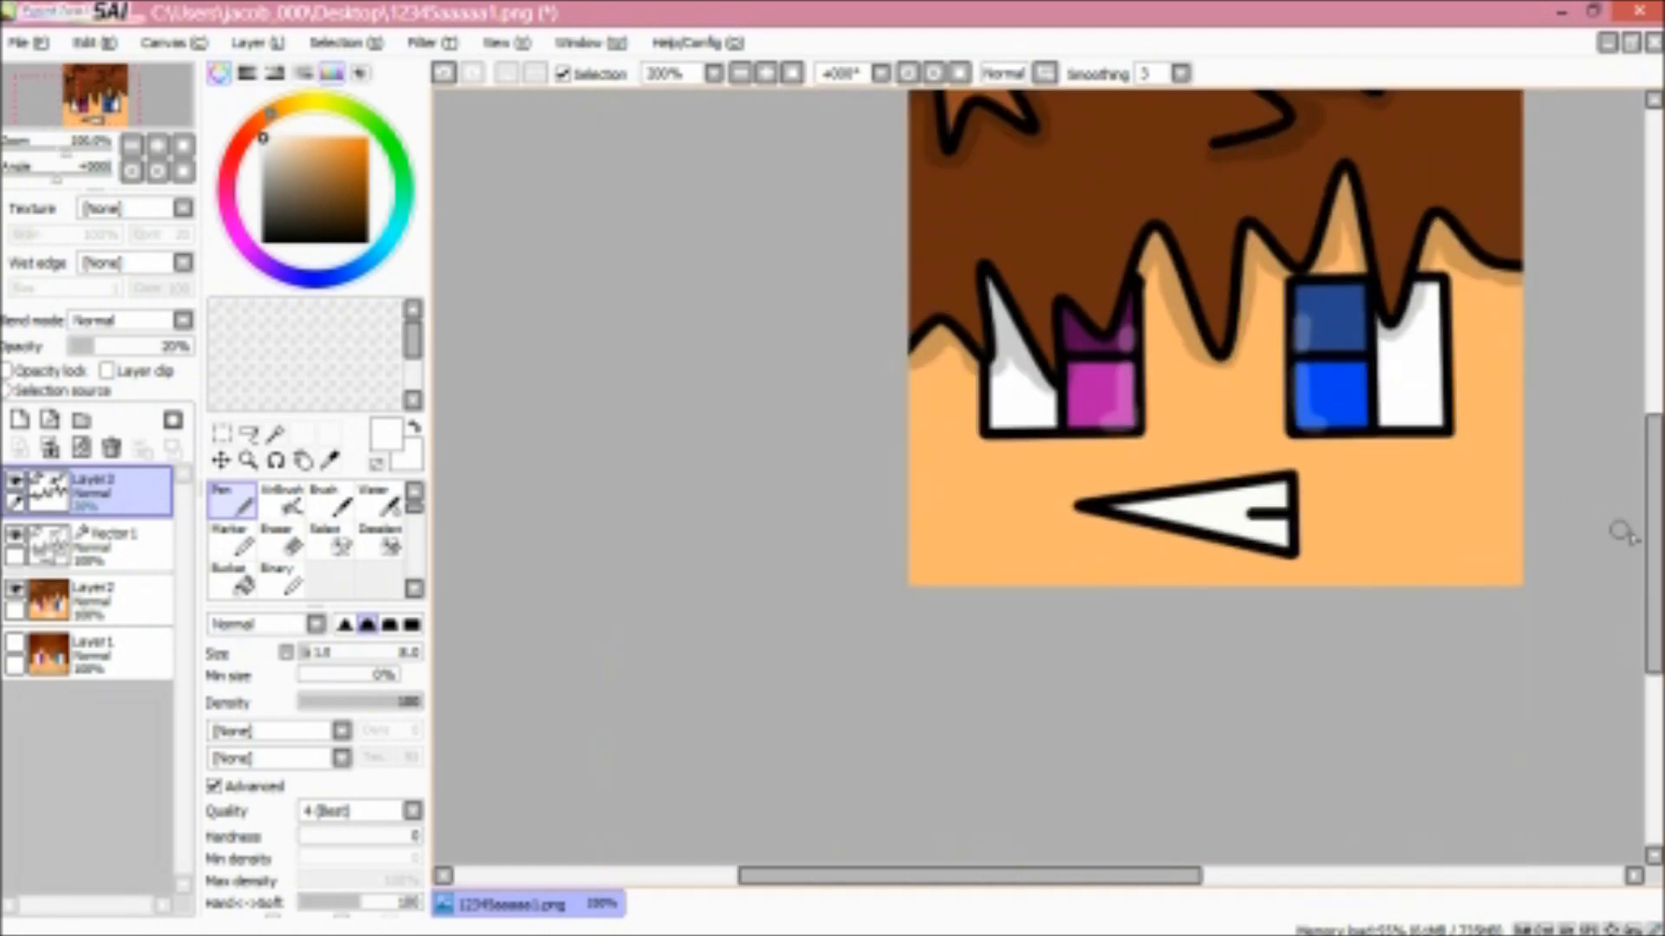
pyautogui.scroll(3, 1604, 373)
pyautogui.scroll(-1, 1604, 390)
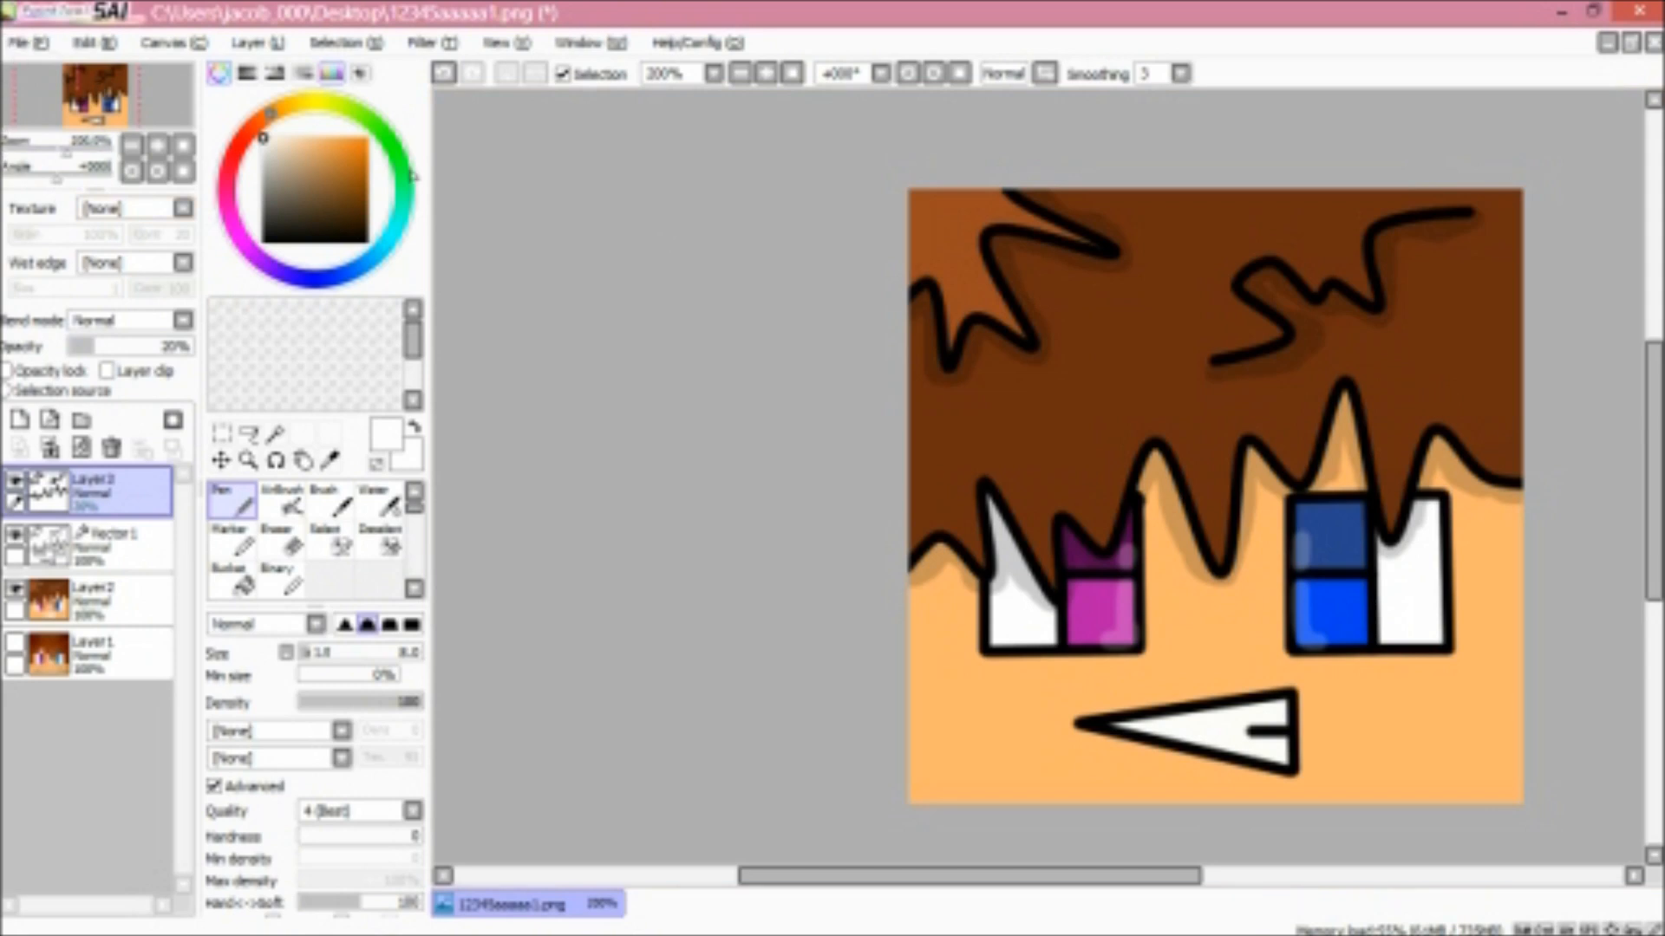
# Save the picture to the Desktop as the PNG file 12345aaaaa1.png, overwriting the existing one, and minimize the painting program
pyautogui.click(17, 45)
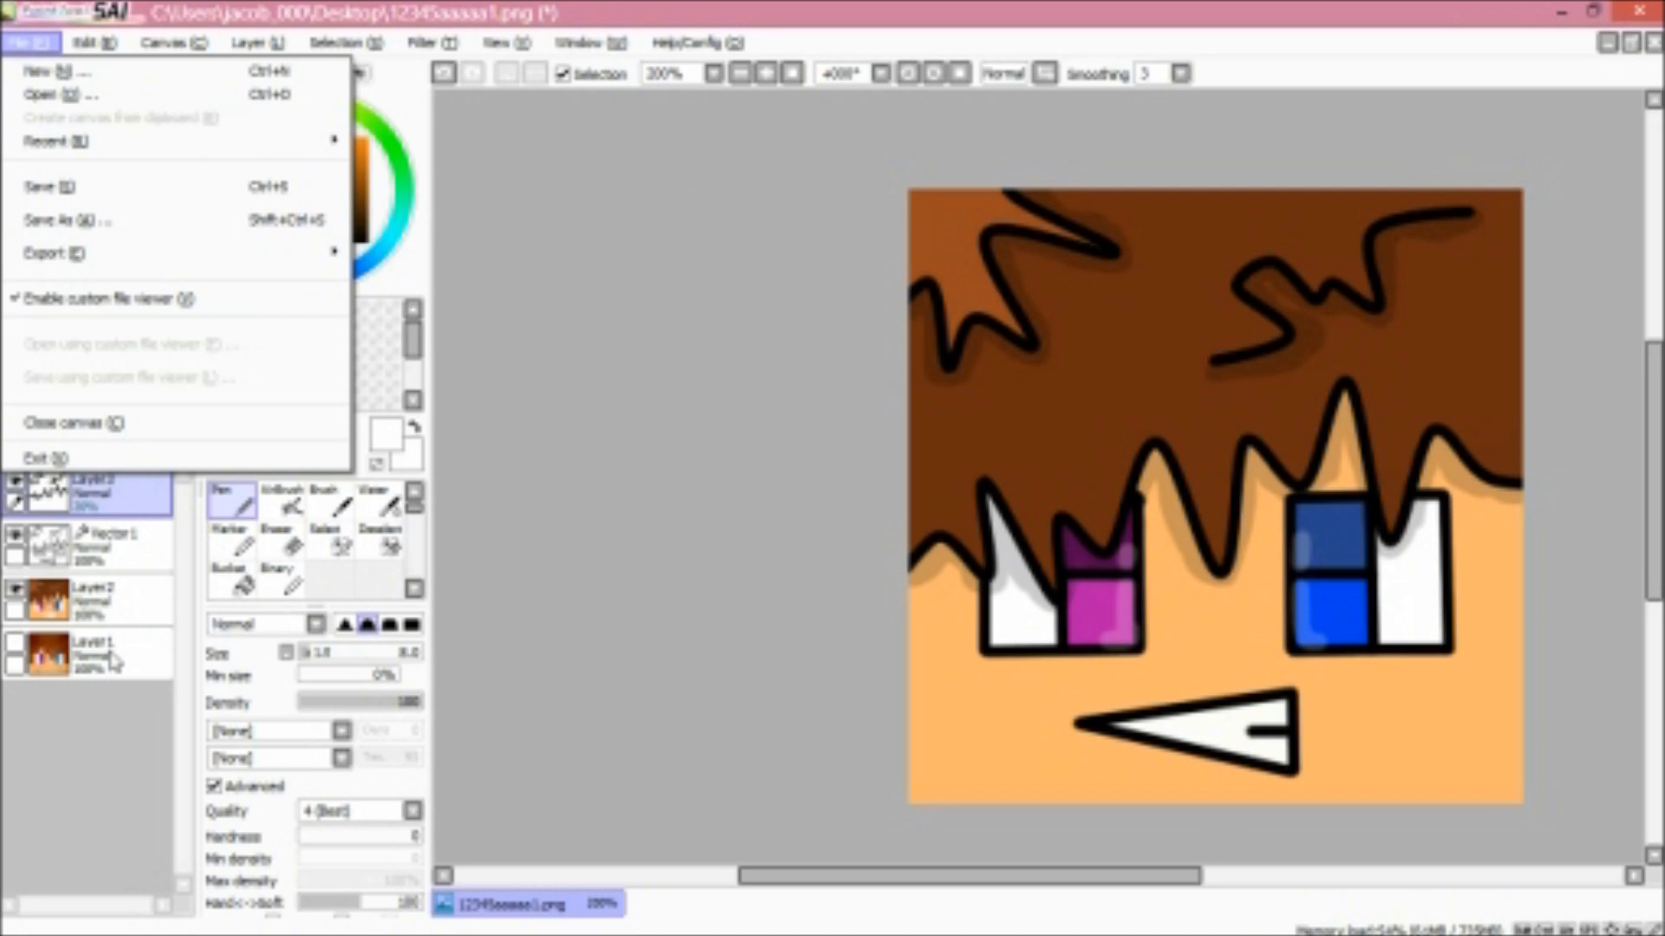
pyautogui.click(113, 219)
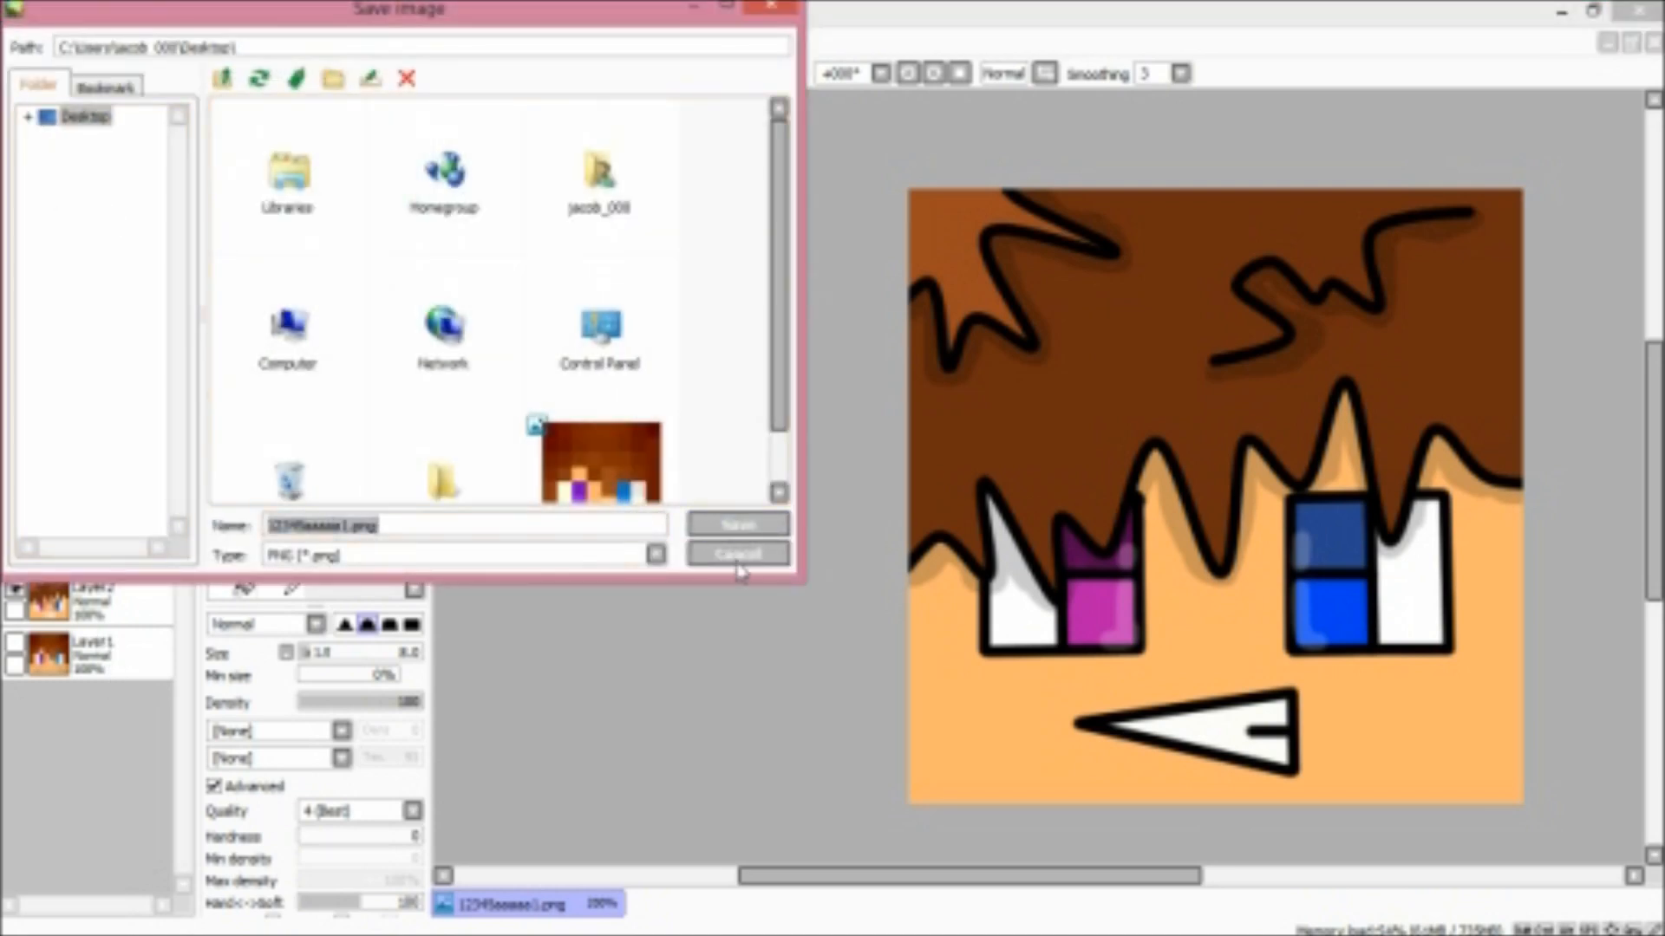
pyautogui.click(738, 525)
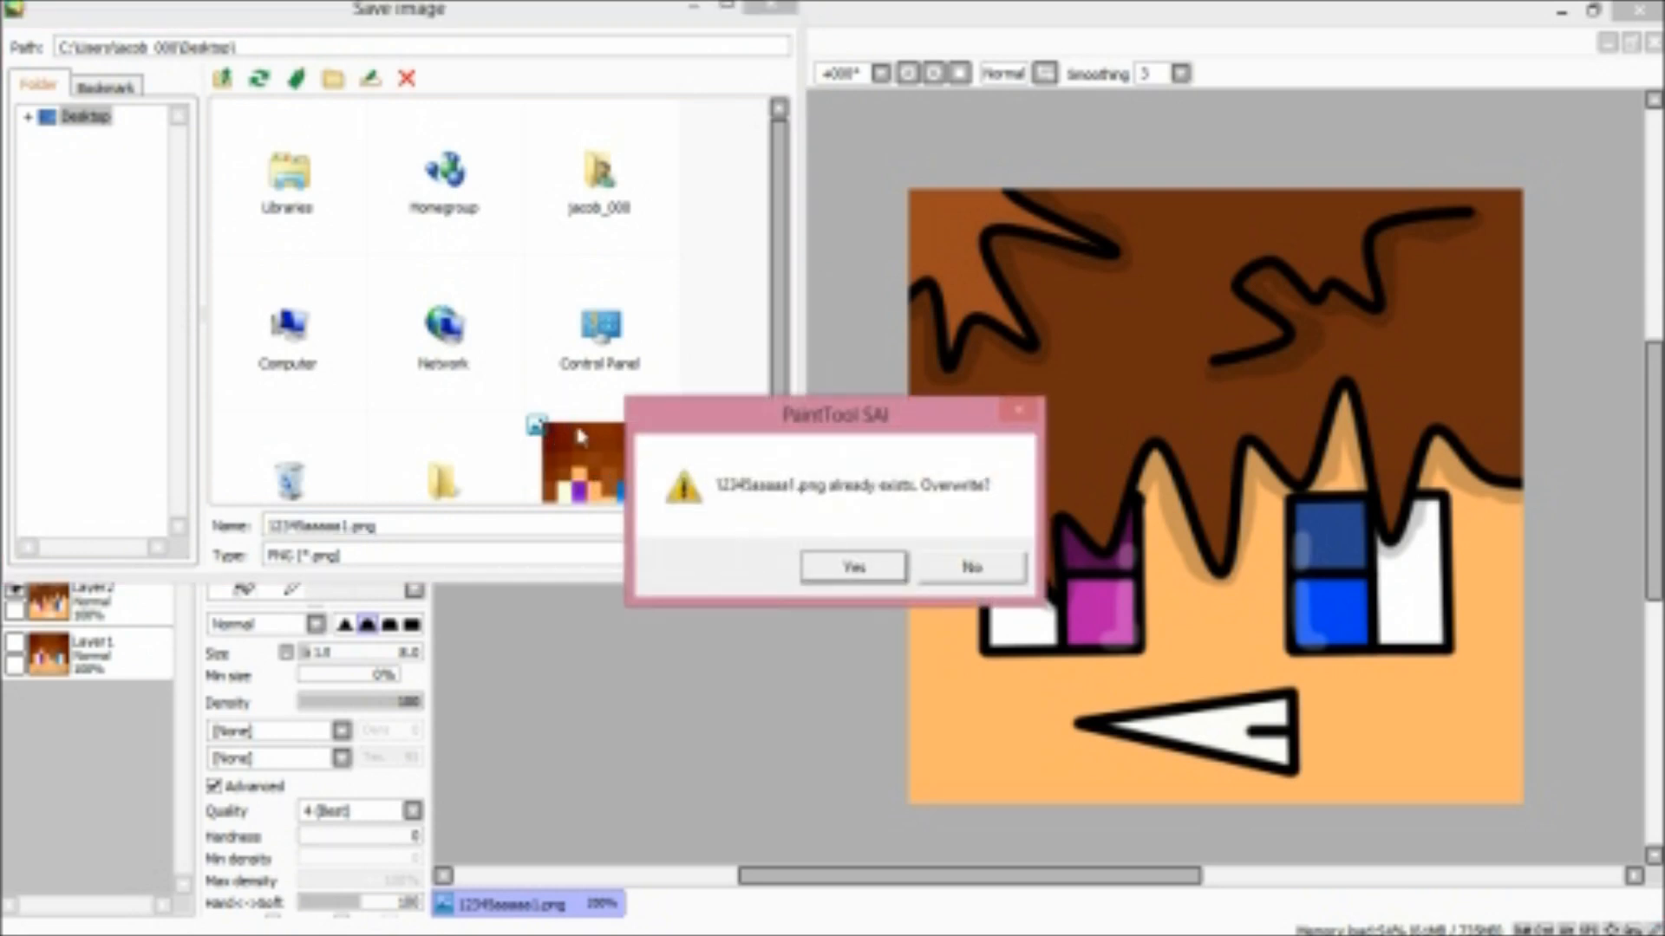
pyautogui.click(857, 568)
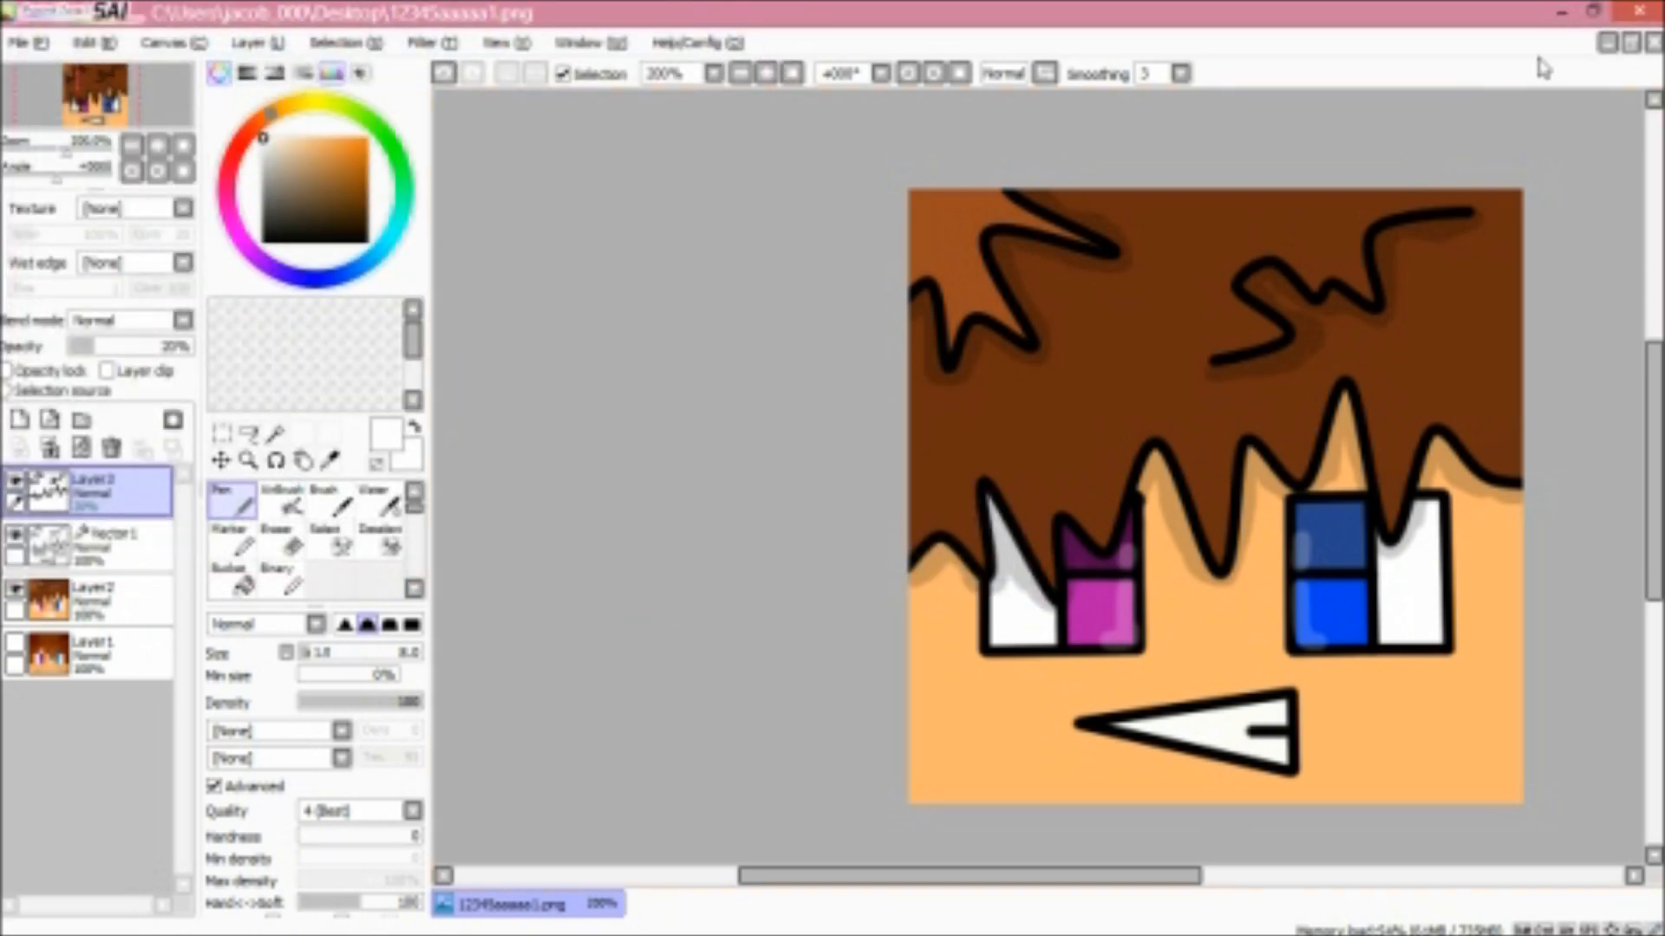
pyautogui.click(1559, 12)
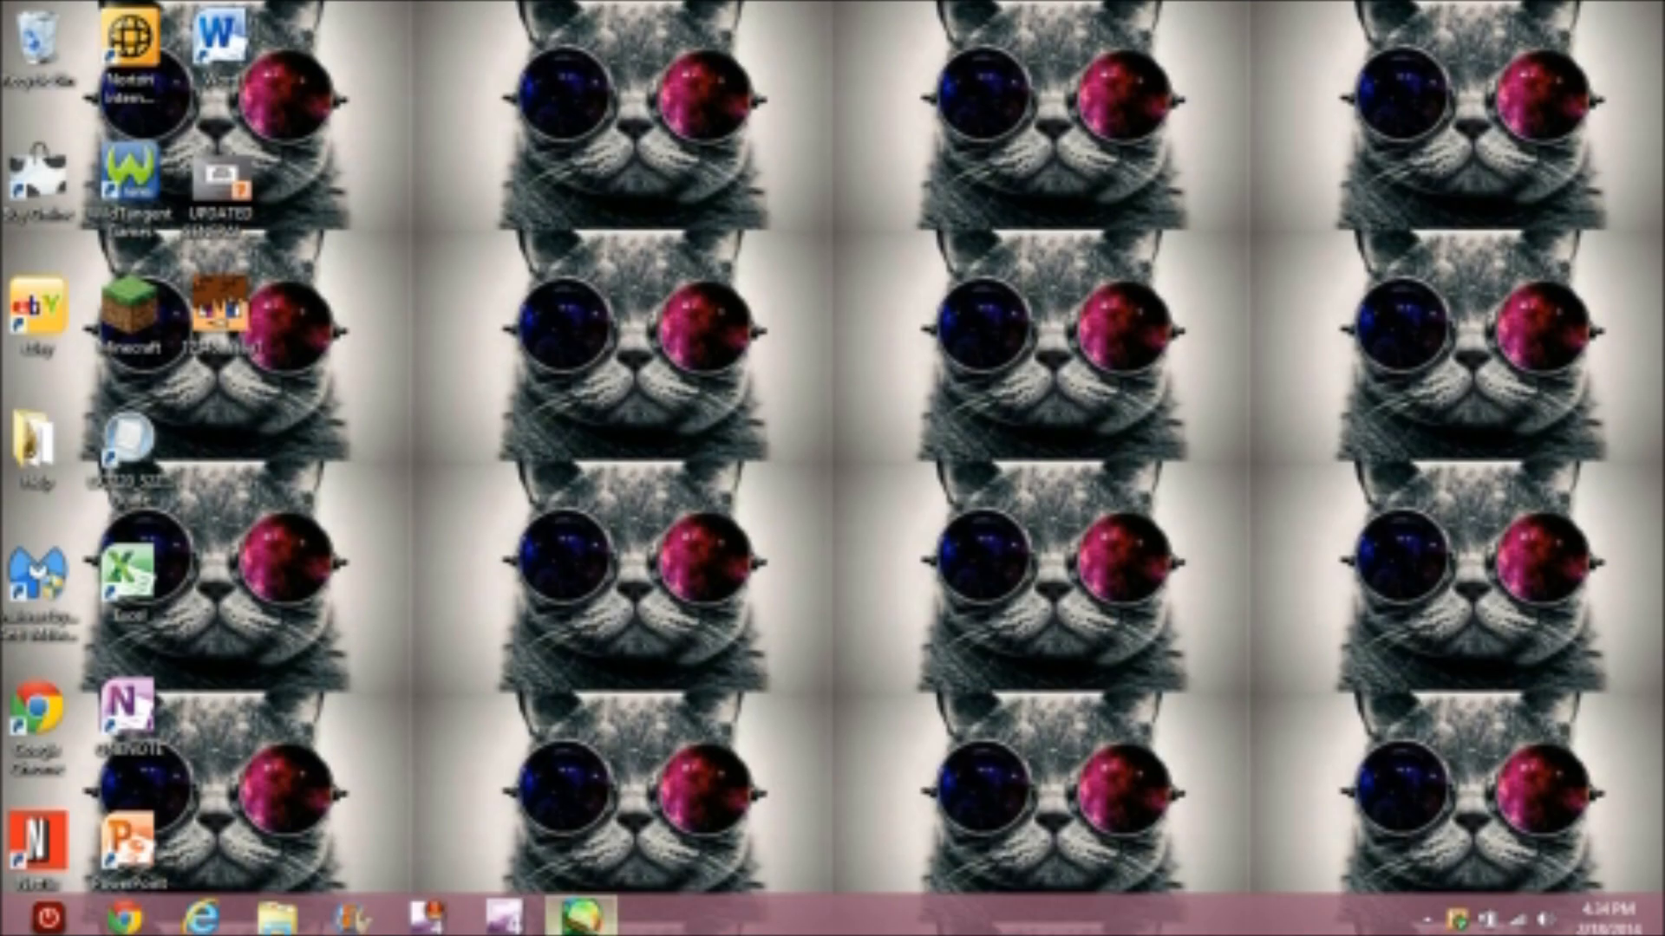
# Switch back to PaintTool SAI and check the picture's pixel dimensions and resolution in the image size settings
pyautogui.click(581, 916)
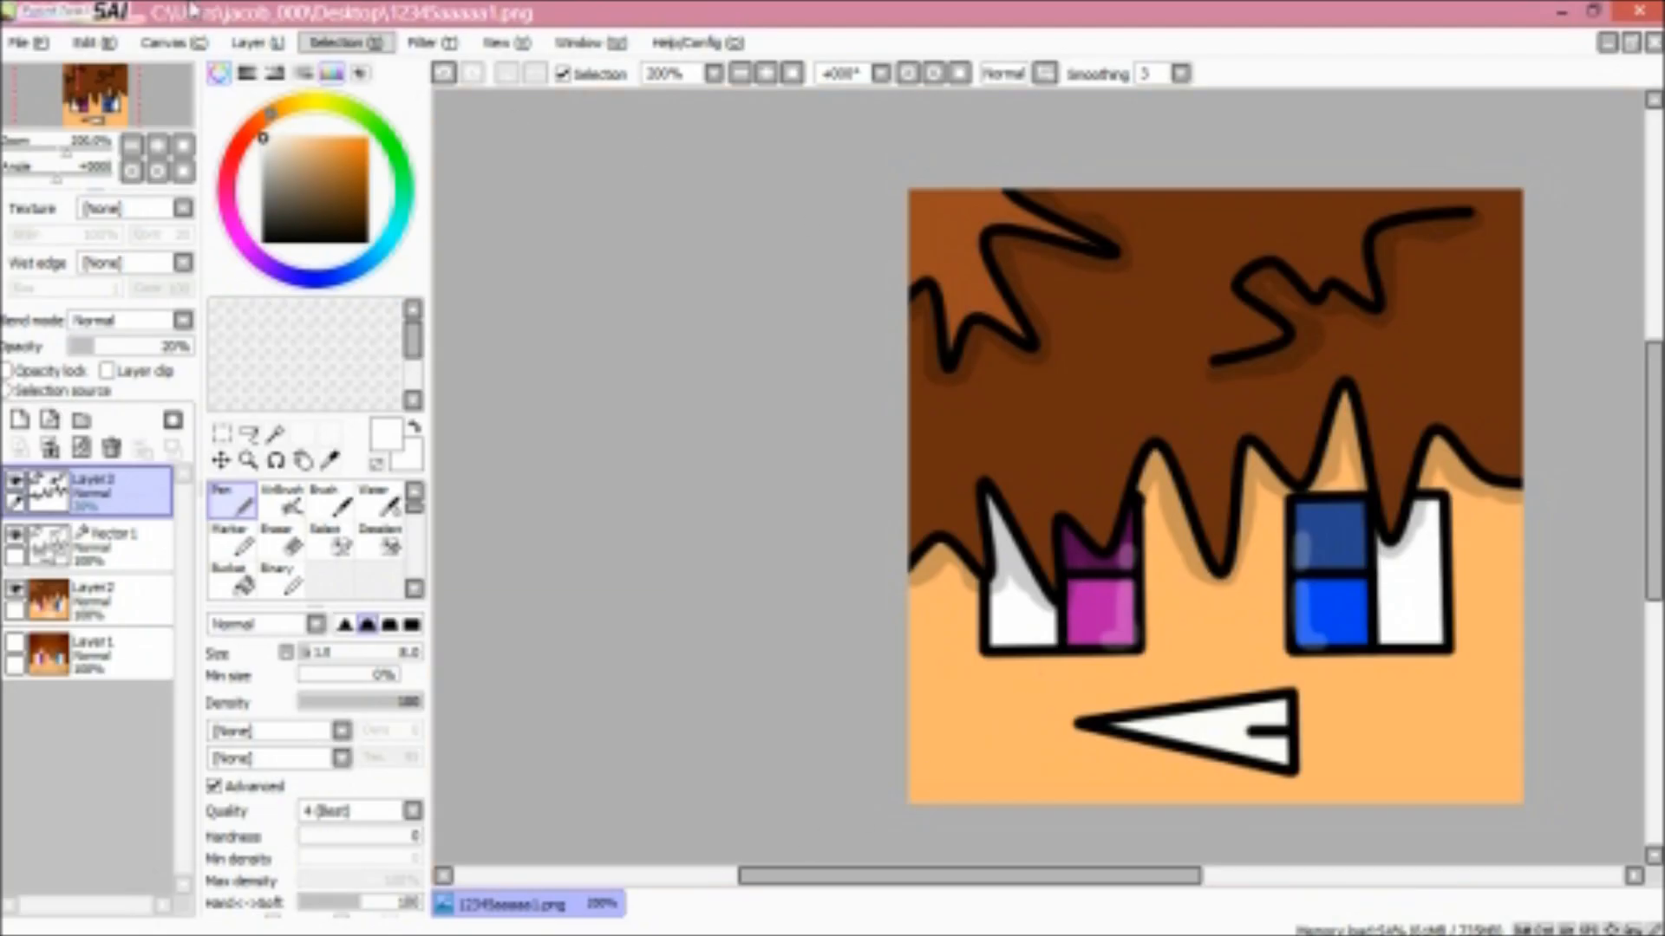
pyautogui.click(174, 43)
pyautogui.click(181, 75)
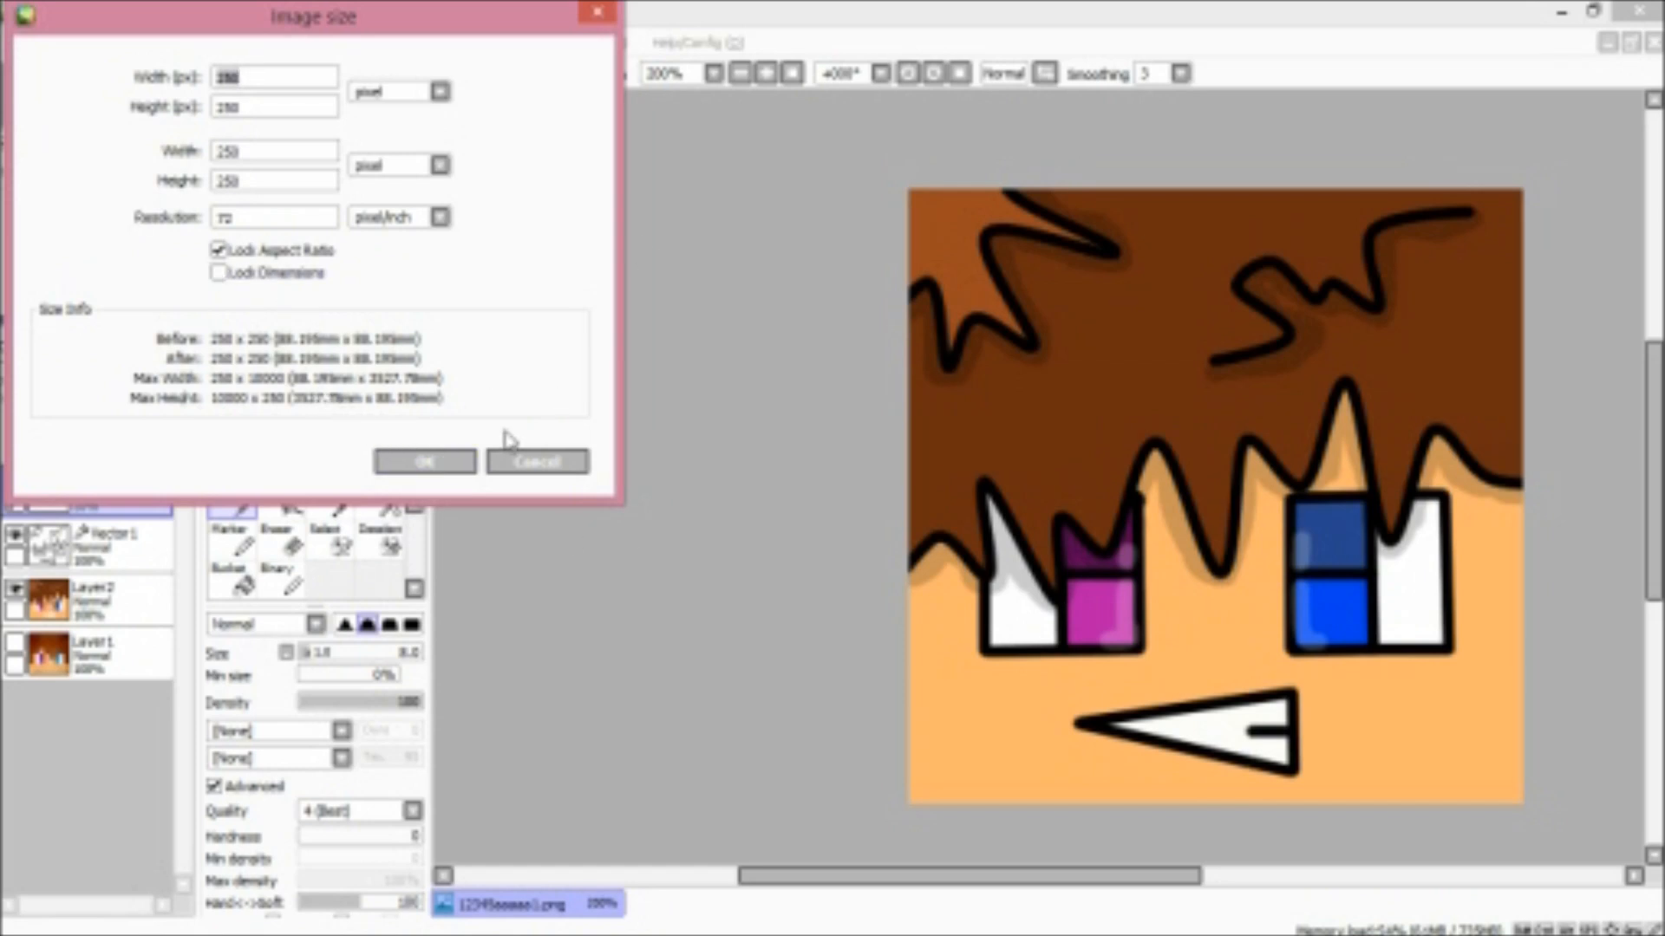
pyautogui.click(382, 462)
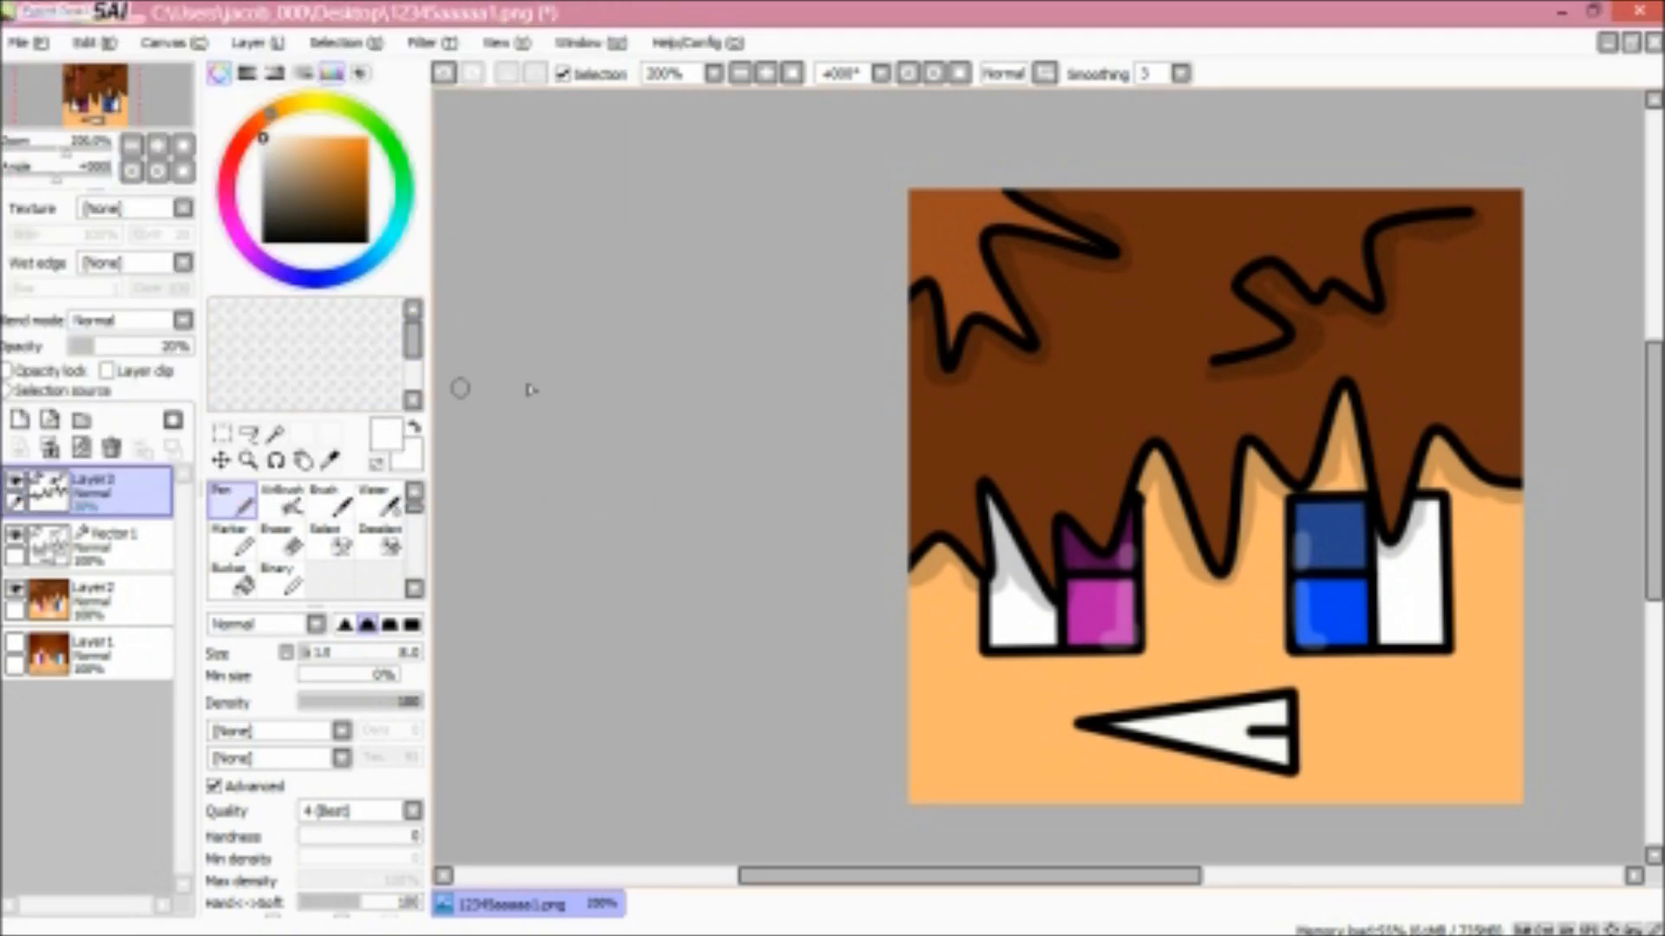
# Minimize the painting program again to show the desktop with the saved picture's icon
pyautogui.click(1561, 11)
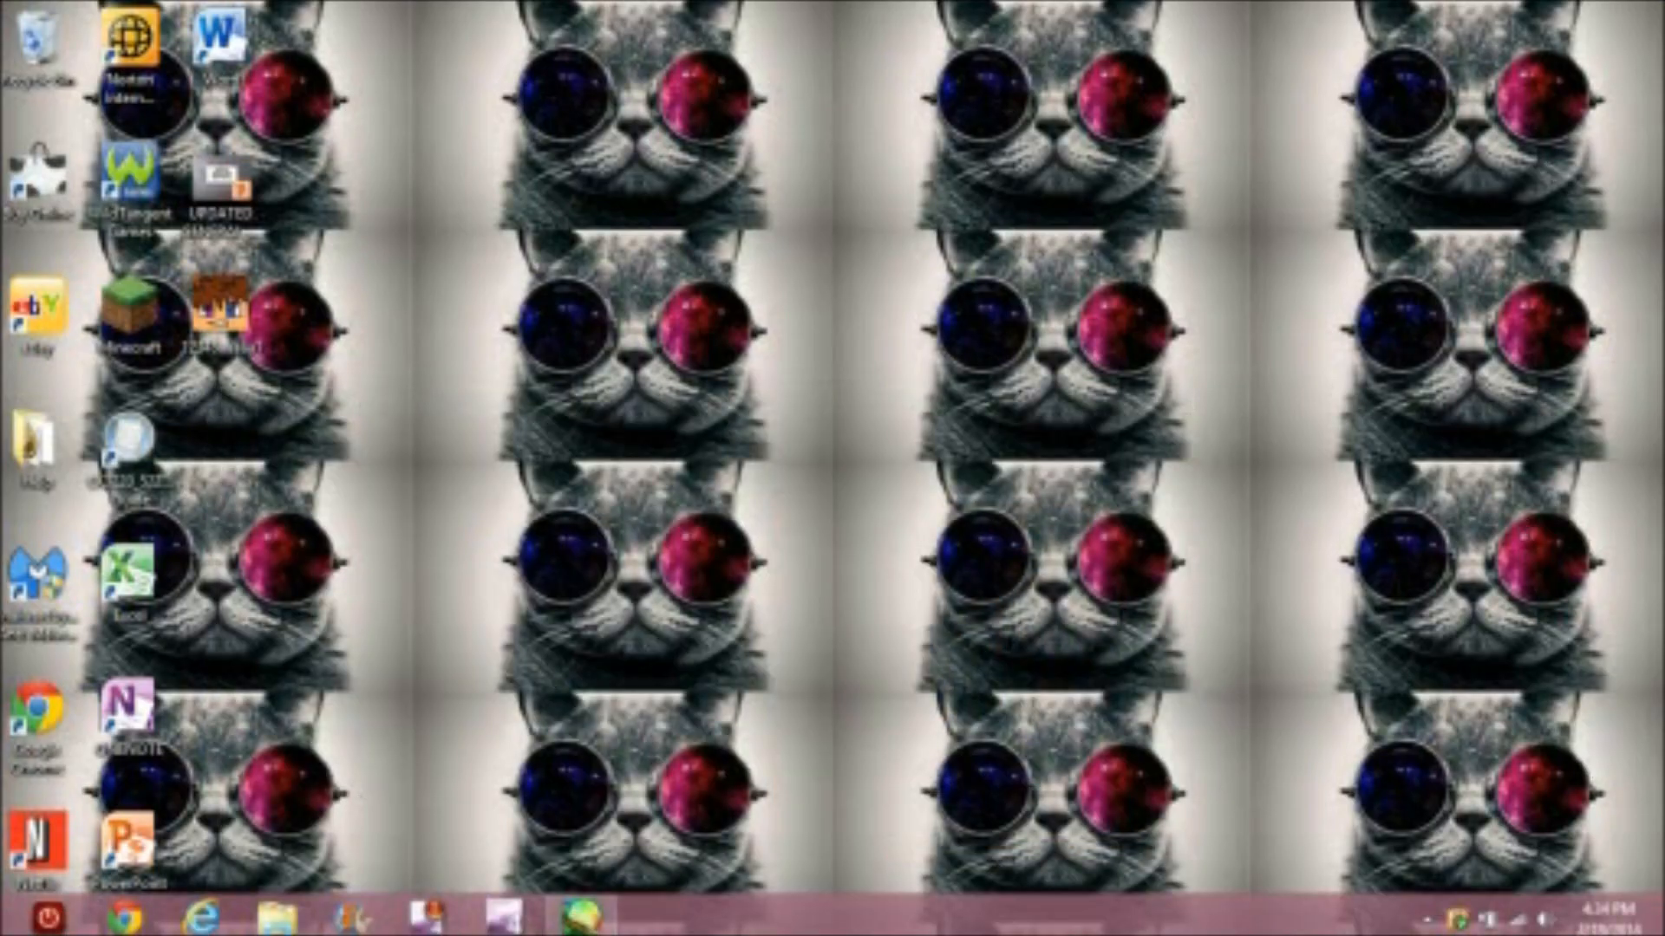
pyautogui.click(1427, 919)
pyautogui.click(1211, 706)
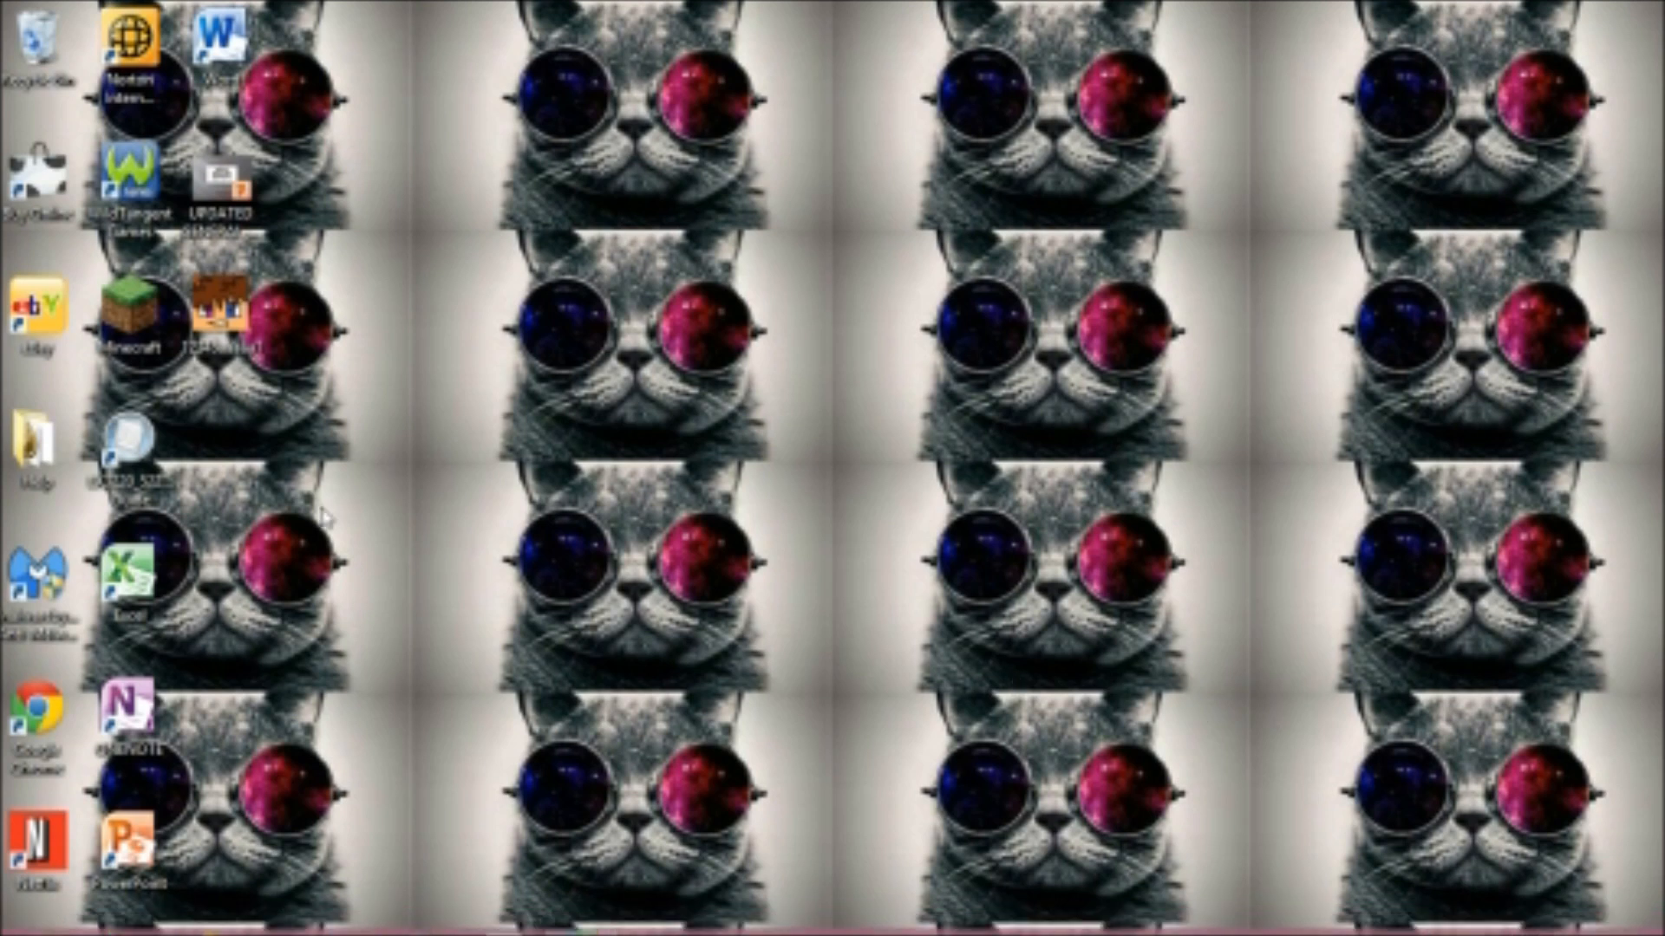